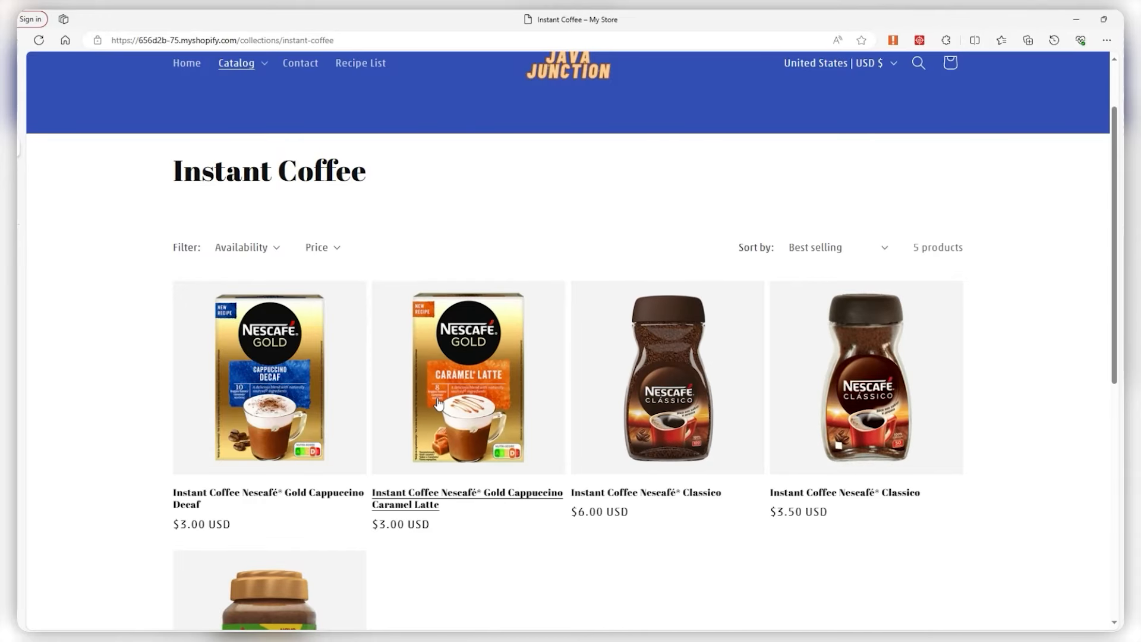
Add one Instant Coffee Nescafé Gold Cappuccino Caramel Latte to the cart and dismiss the cart notification.
left_click(447, 377)
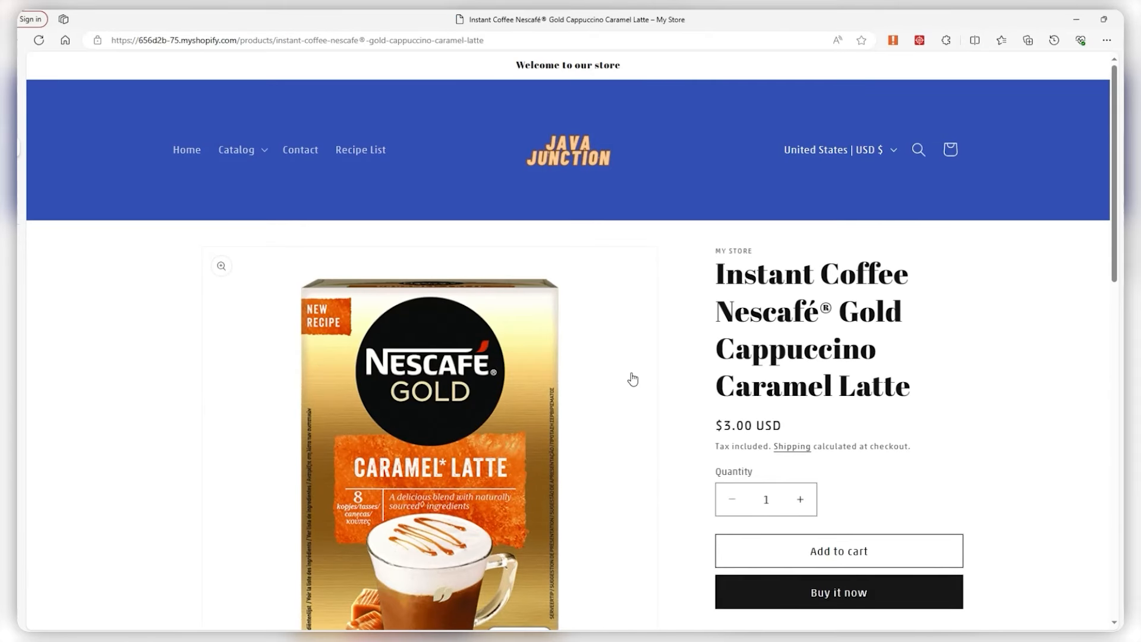
scroll(640, 378, "down", 1)
left_click(774, 464)
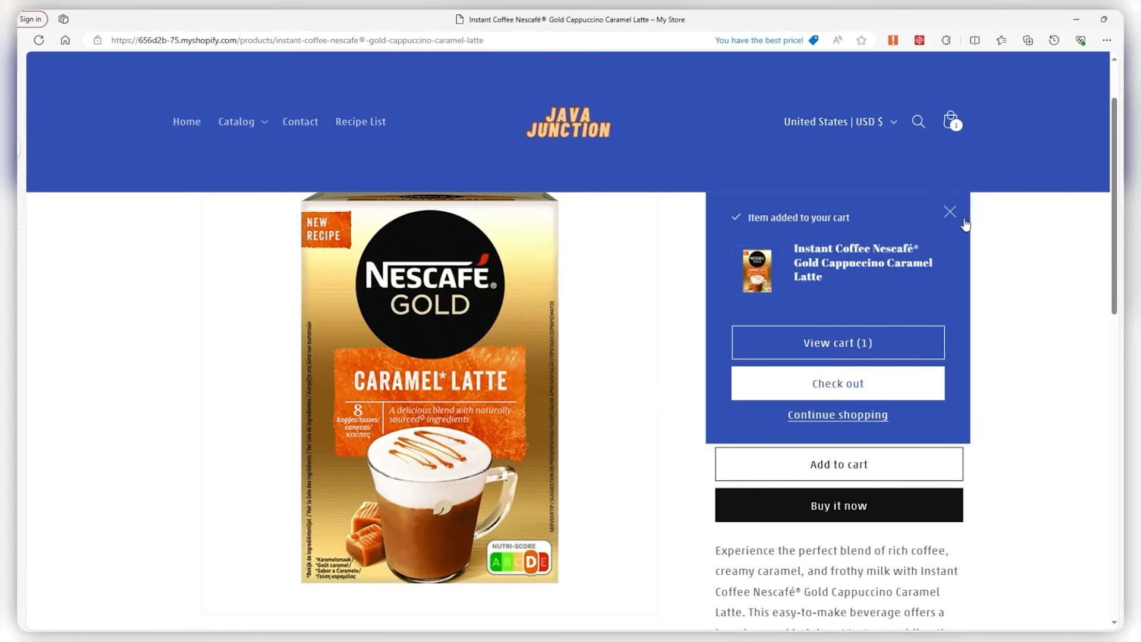
left_click(950, 212)
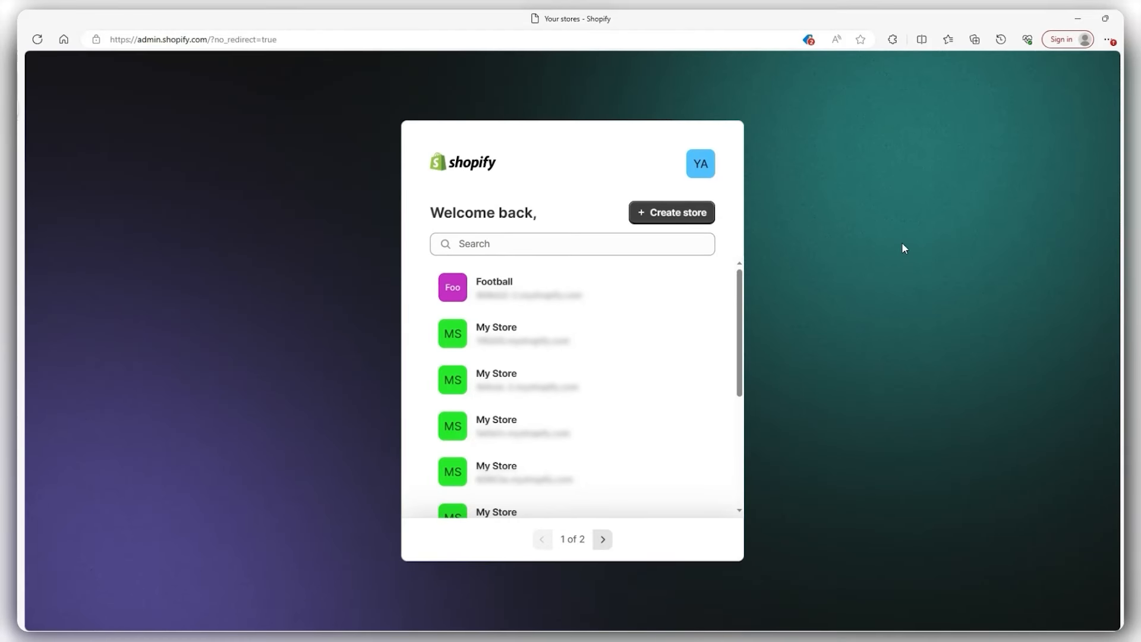
Create a new Shopify store, skipping all the setup questions and keeping United States as the business location.
left_click(672, 214)
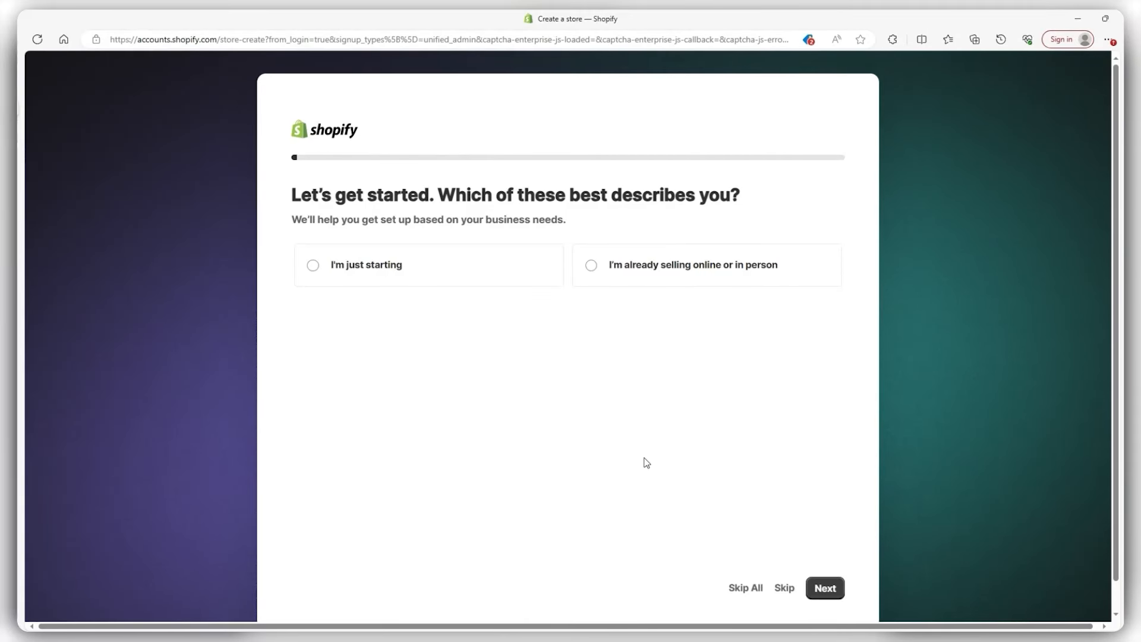
left_click(747, 589)
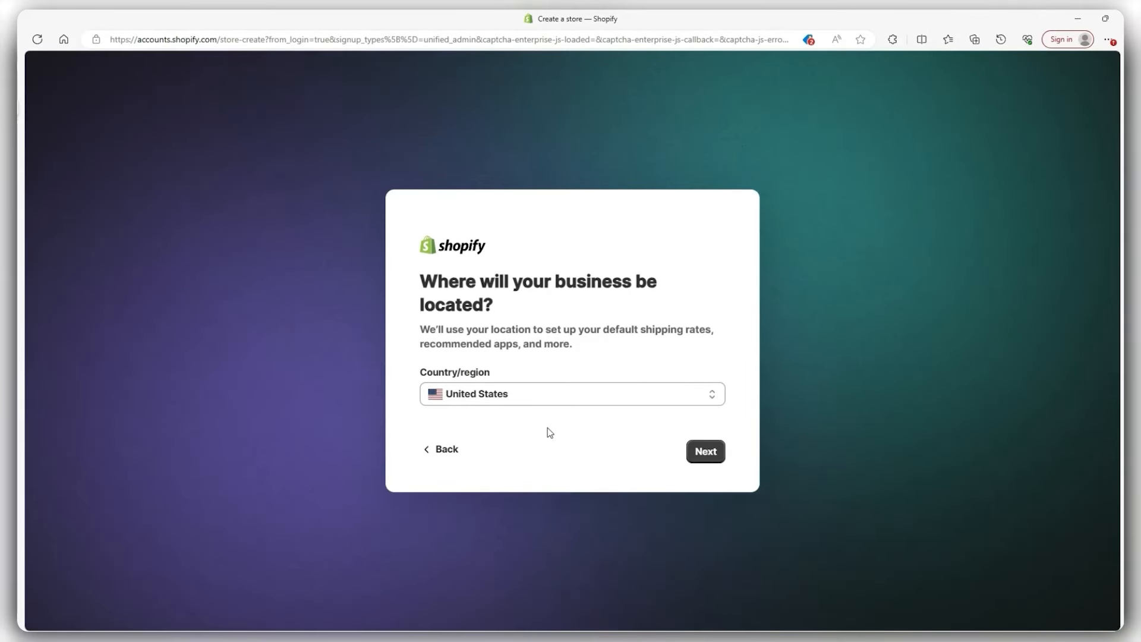
left_click(560, 397)
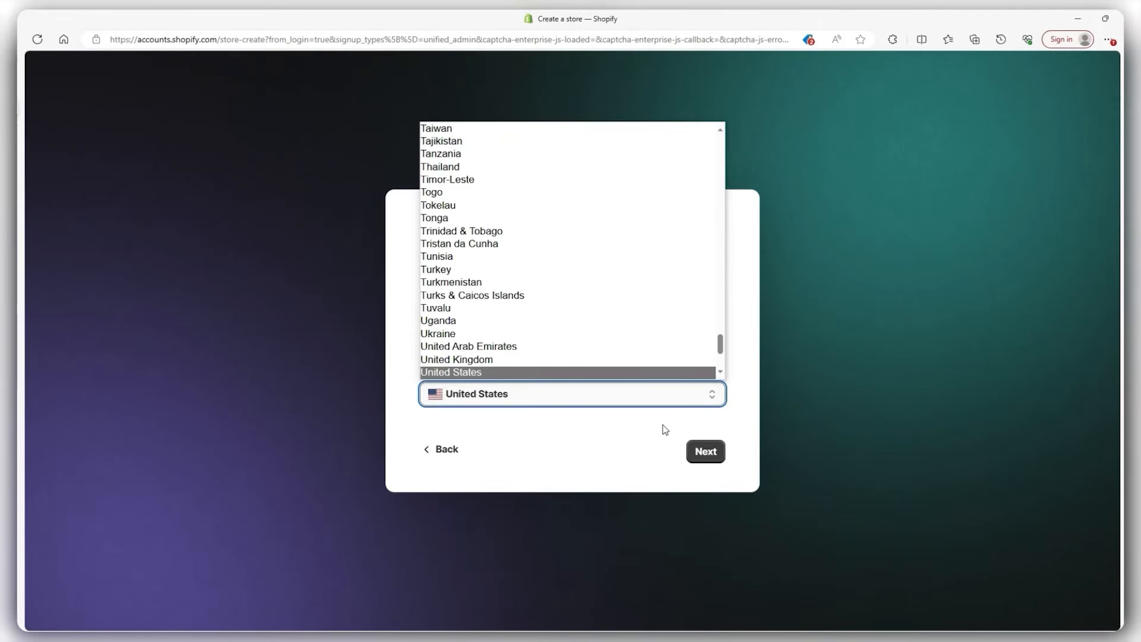
left_click(702, 453)
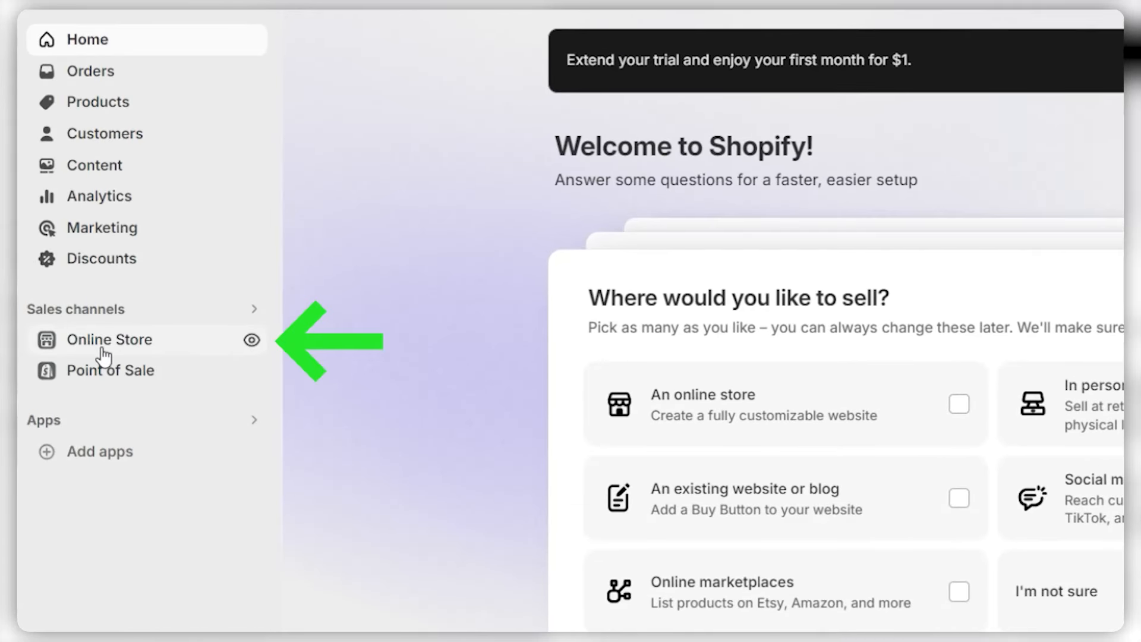
Open the online store's themes page and visit the Theme Store from the section for exploring more themes.
left_click(104, 356)
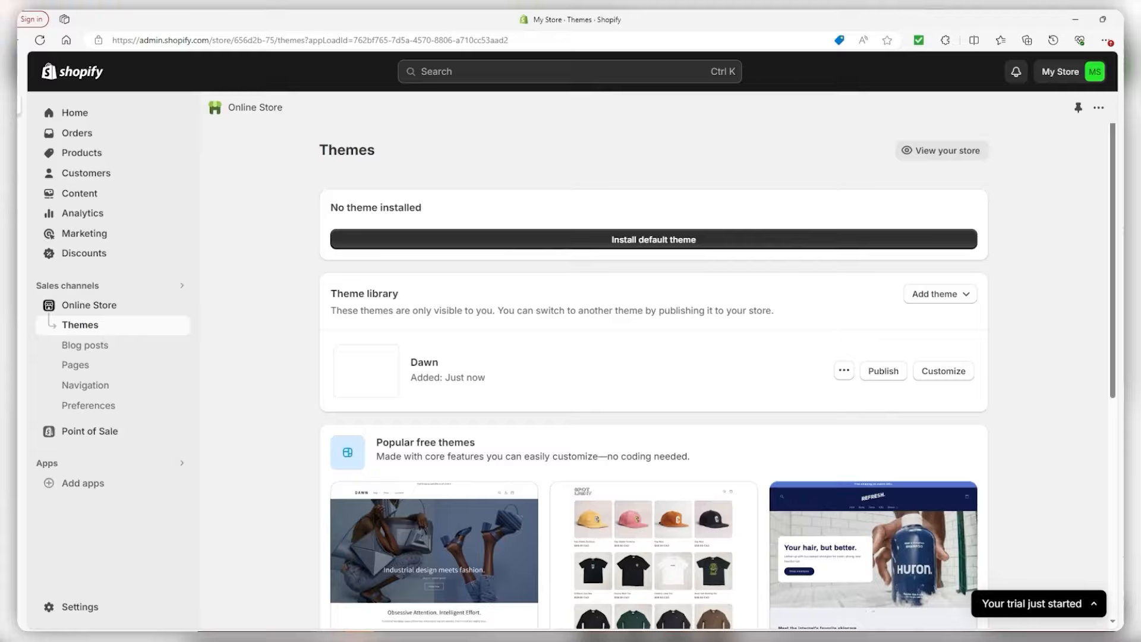
scroll(1017, 236, "down", 3)
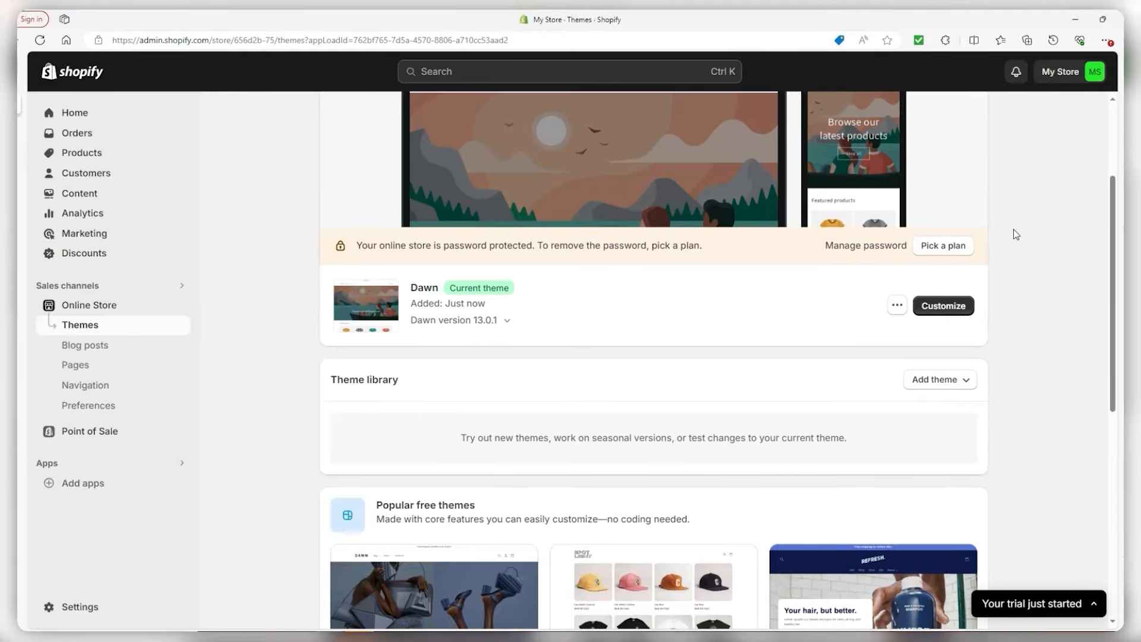
scroll(1014, 233, "down", 8)
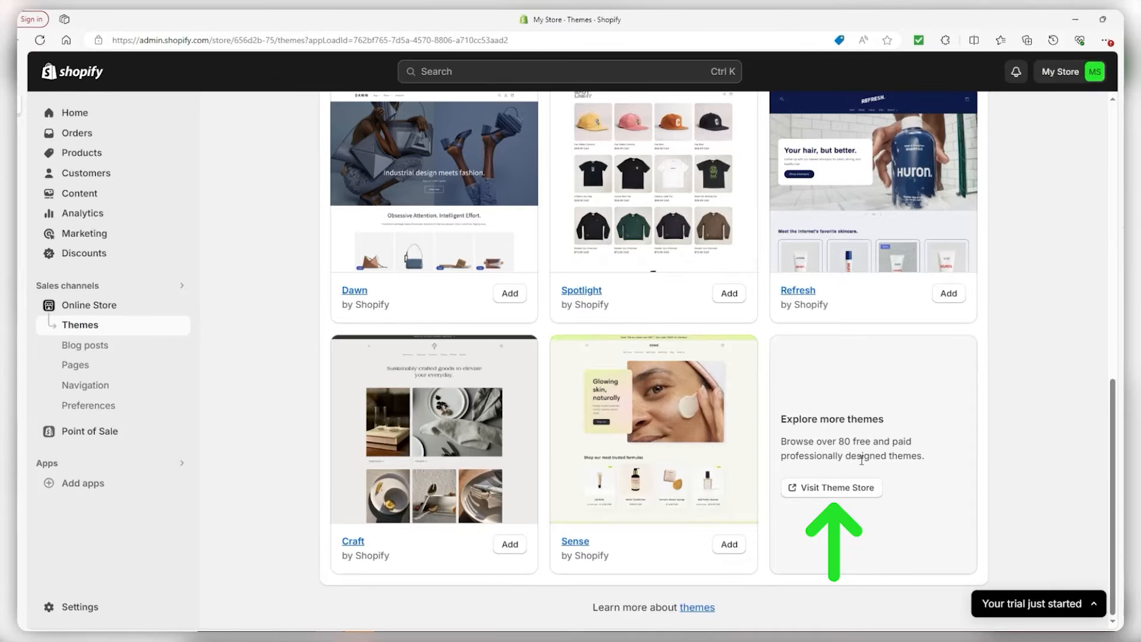
left_click(835, 488)
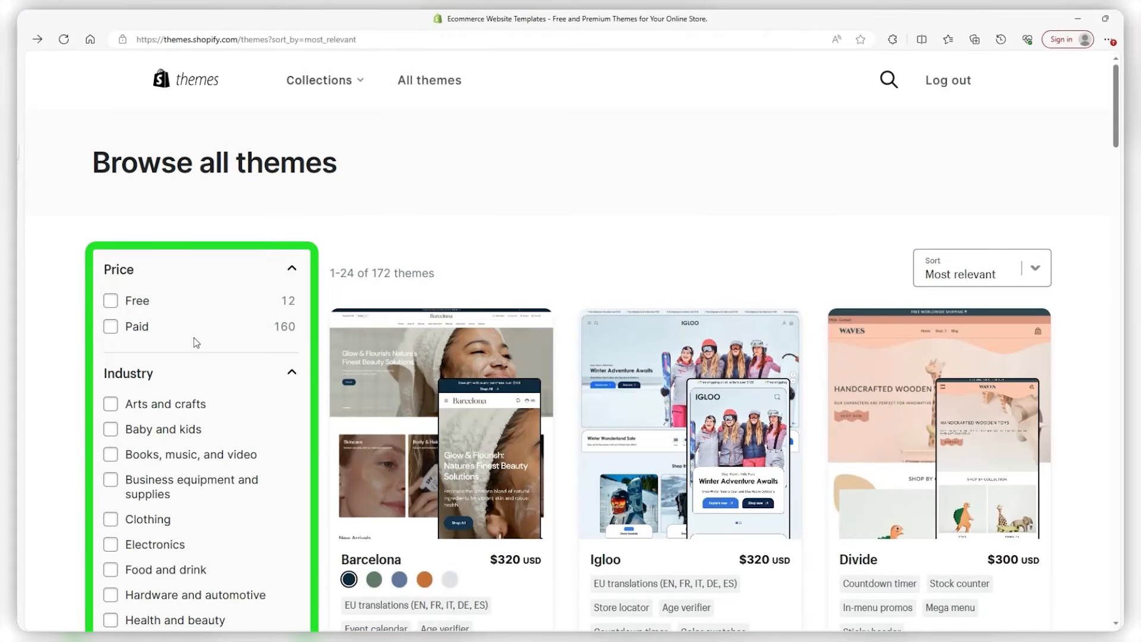
Browse the full theme catalog and filter it by price to show only free themes.
scroll(173, 454, "down", 2)
scroll(171, 443, "up", 2)
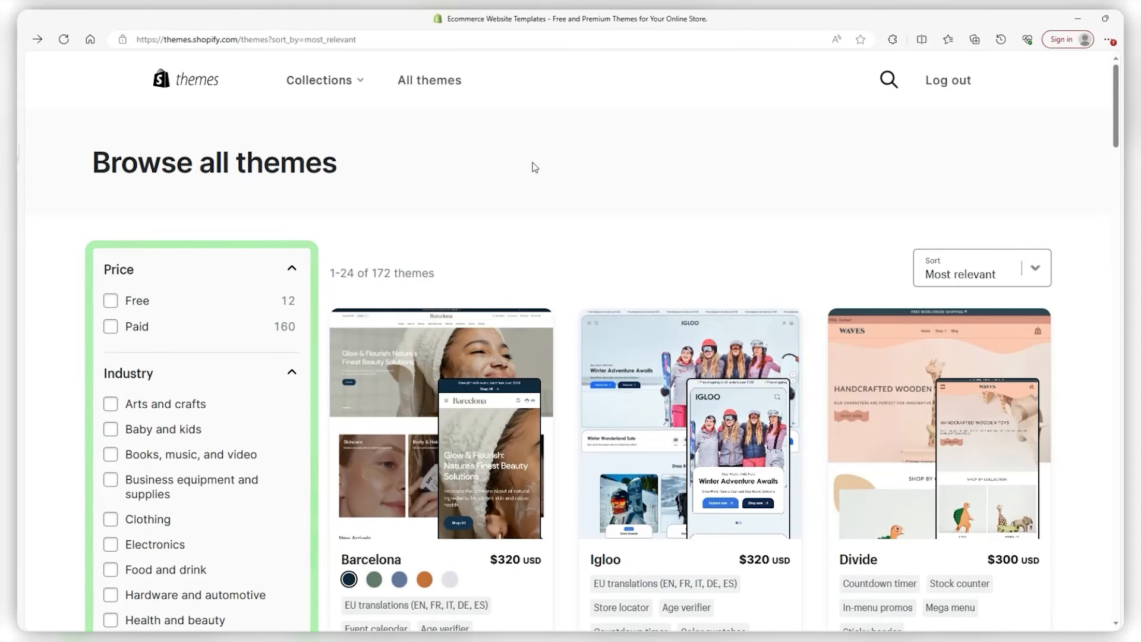
scroll(520, 185, "down", 2)
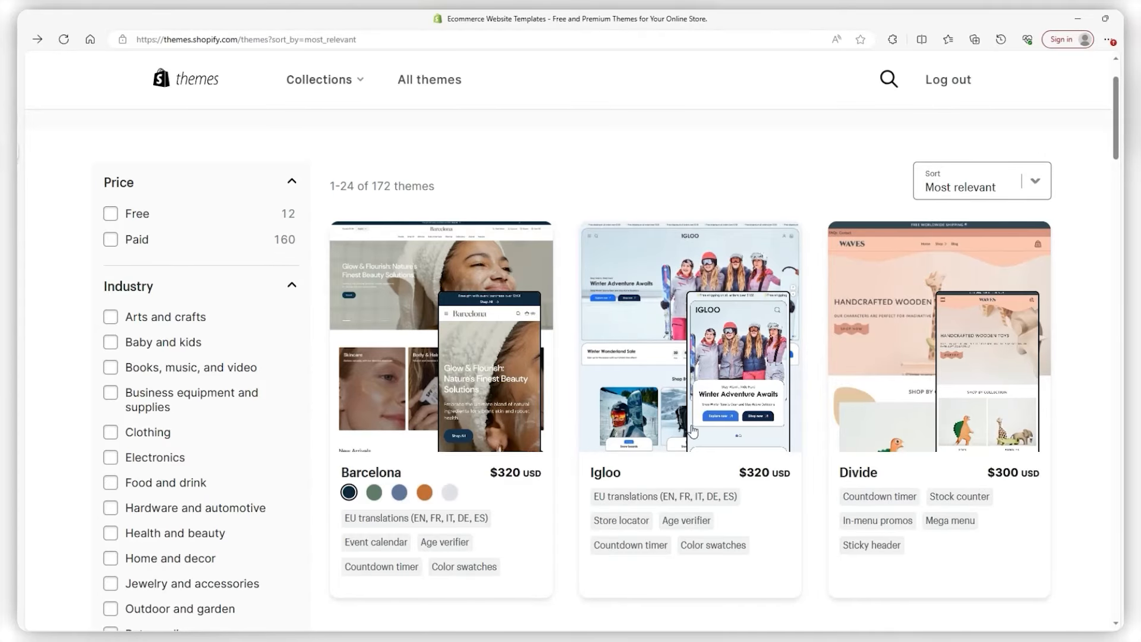
scroll(969, 203, "down", 10)
scroll(969, 203, "up", 11)
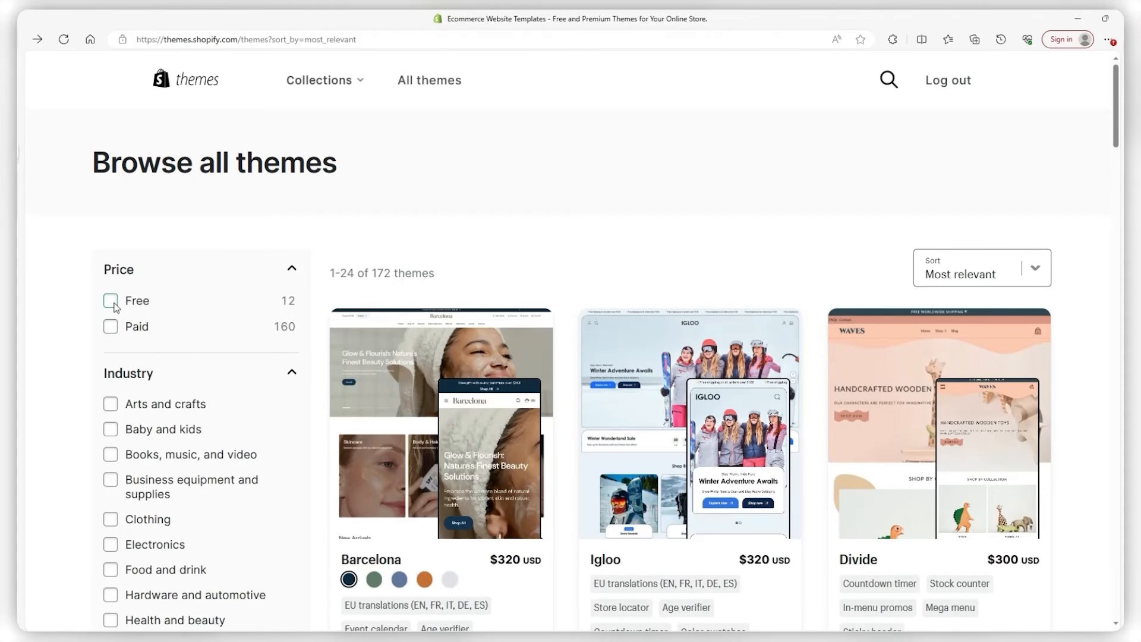
left_click(112, 302)
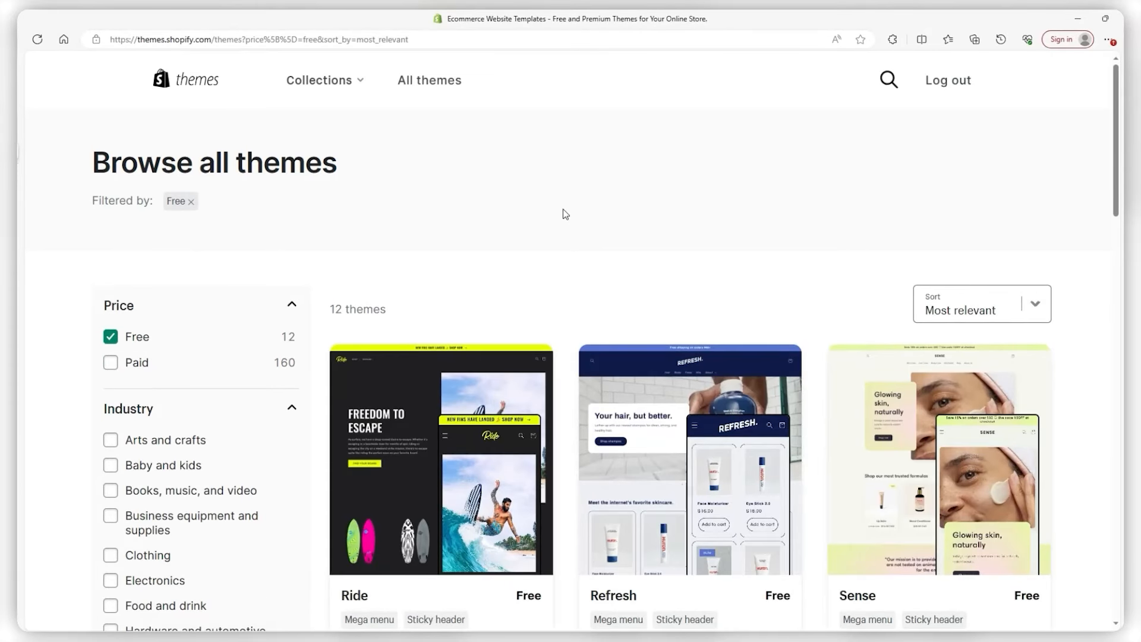
scroll(500, 267, "down", 1)
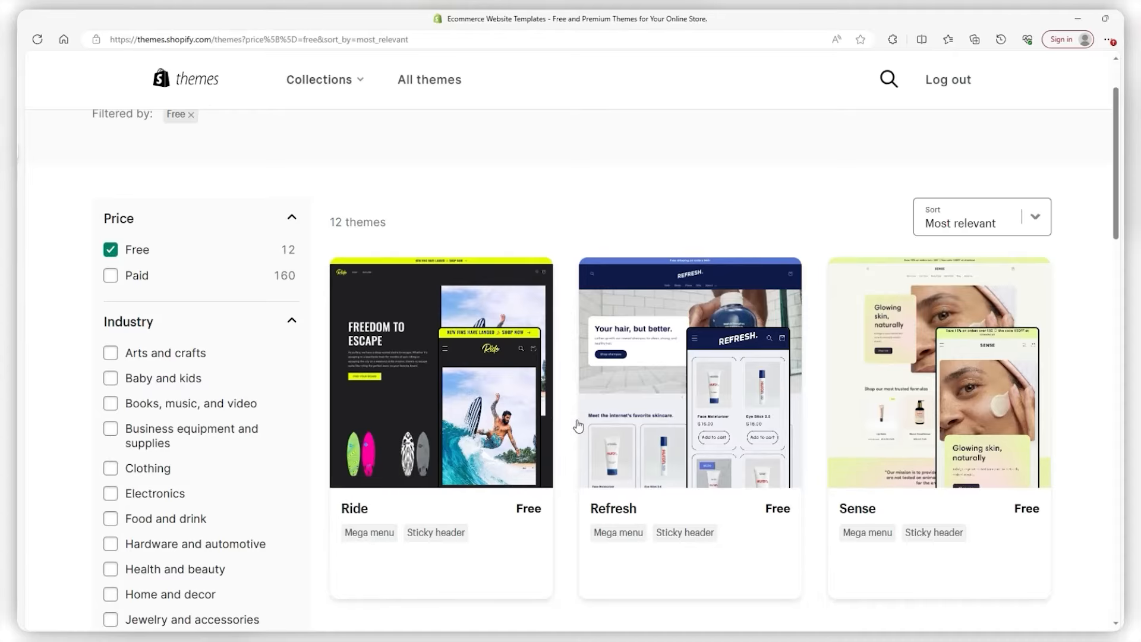
Examine the Ride theme's demo store from its top sections downward, and return to the free themes list.
left_click(434, 394)
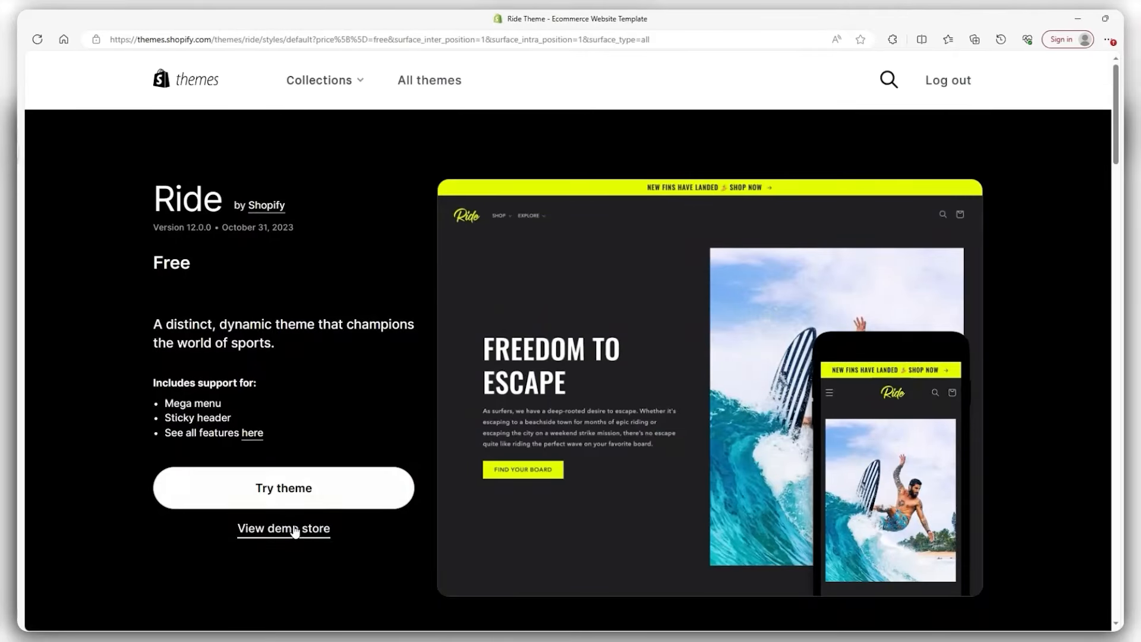
left_click(295, 529)
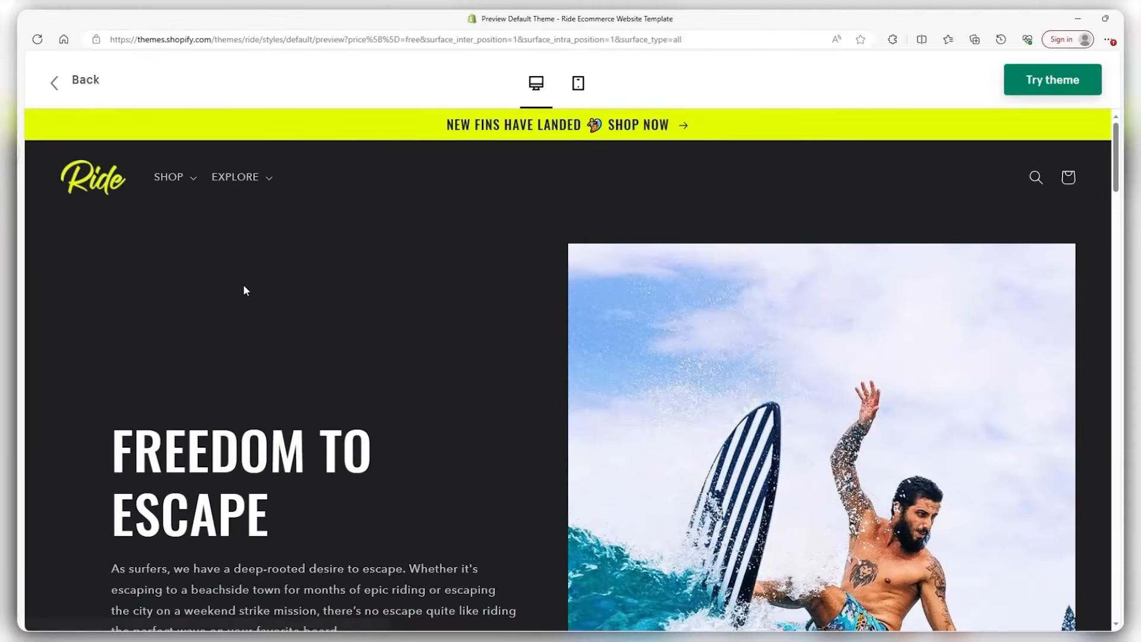
scroll(196, 265, "down", 2)
scroll(198, 271, "down", 10)
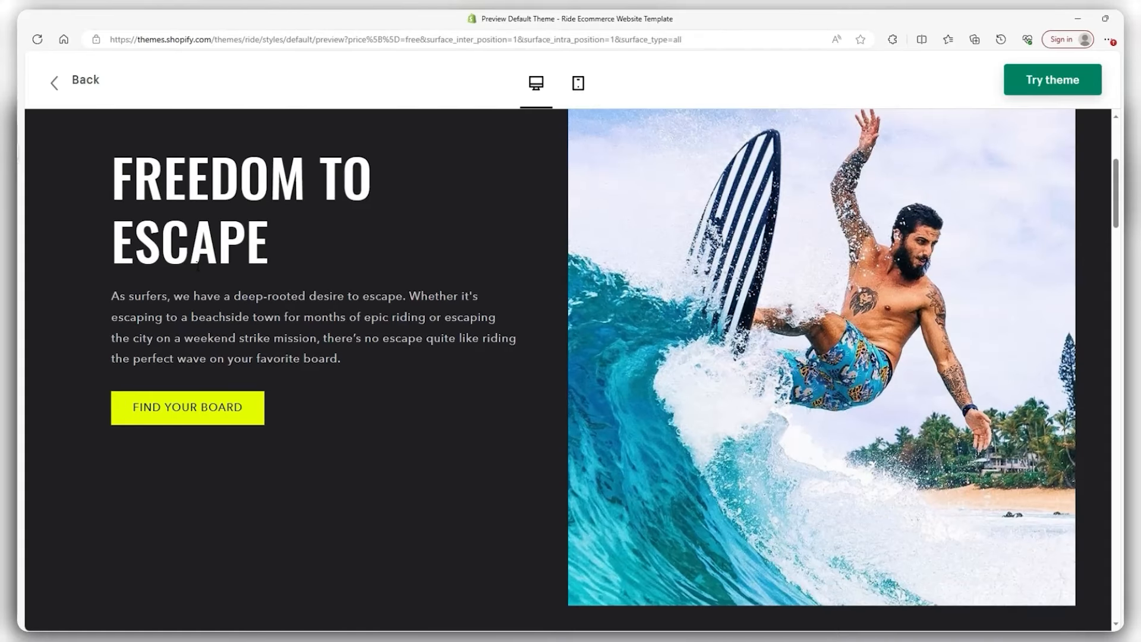
scroll(196, 270, "down", 10)
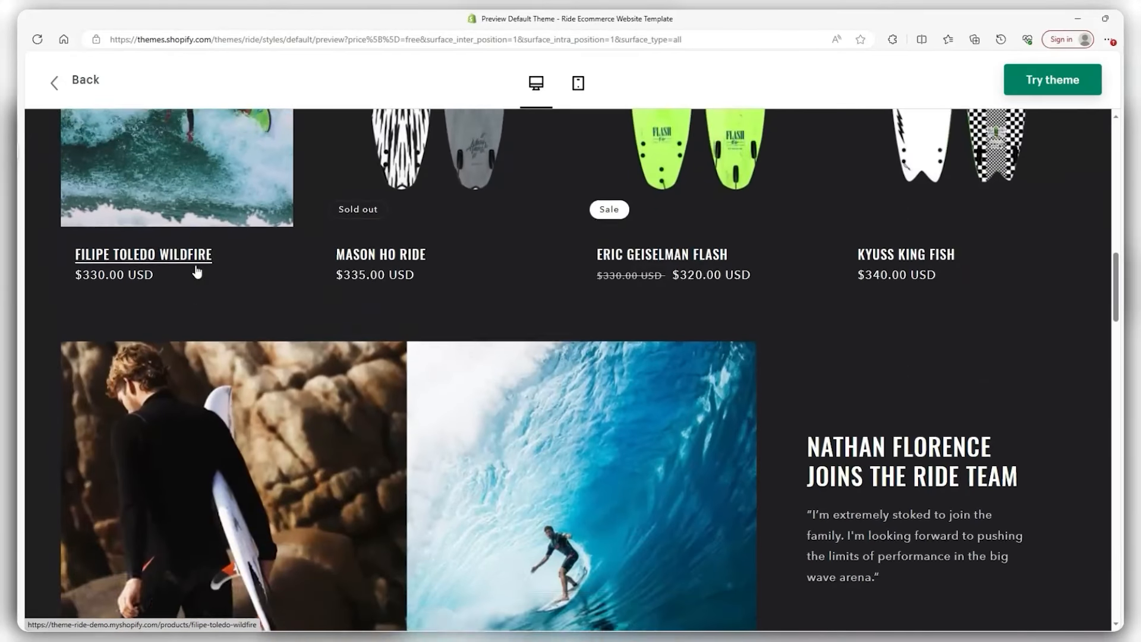
scroll(194, 265, "down", 5)
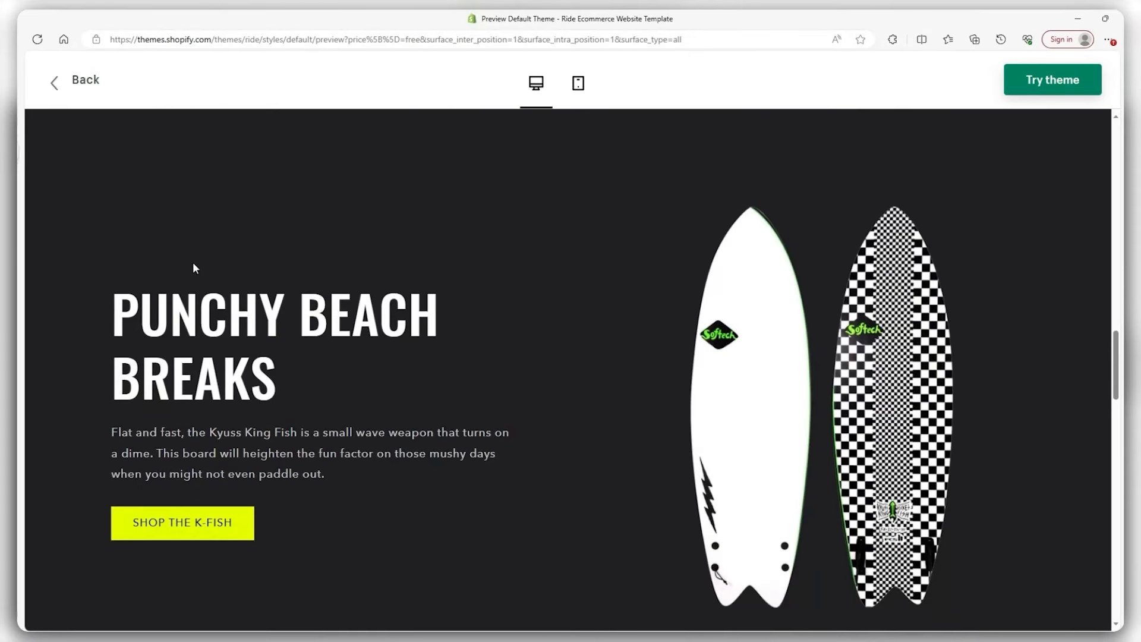
key("alt+Left")
Find the free Dawn theme in the list and add it to the store as a trial theme.
scroll(496, 159, "down", 5)
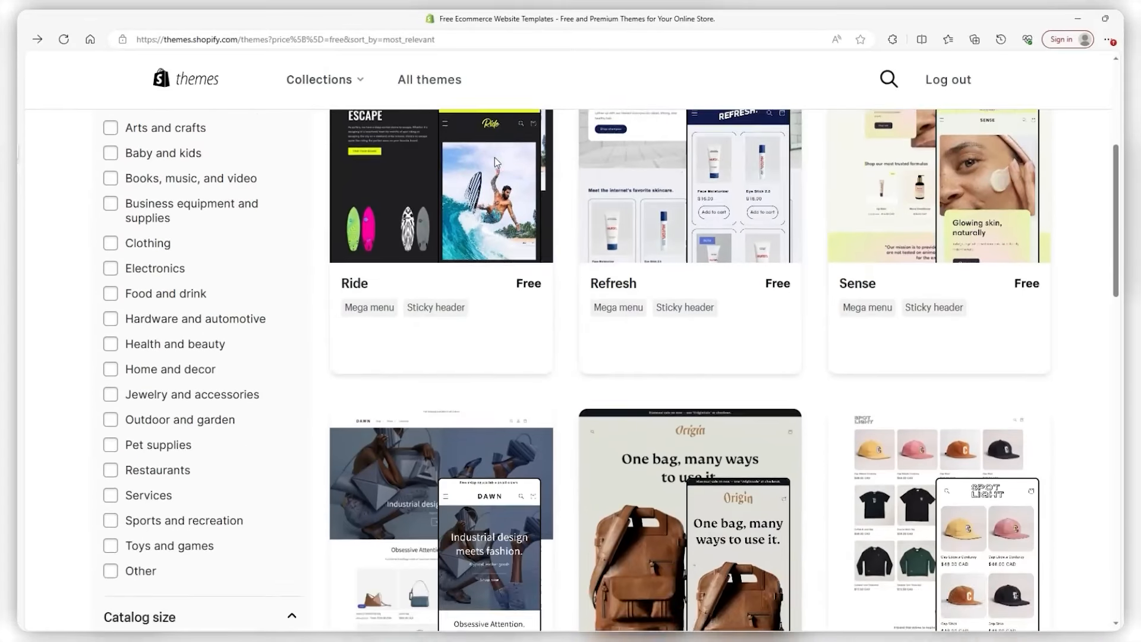
left_click(451, 408)
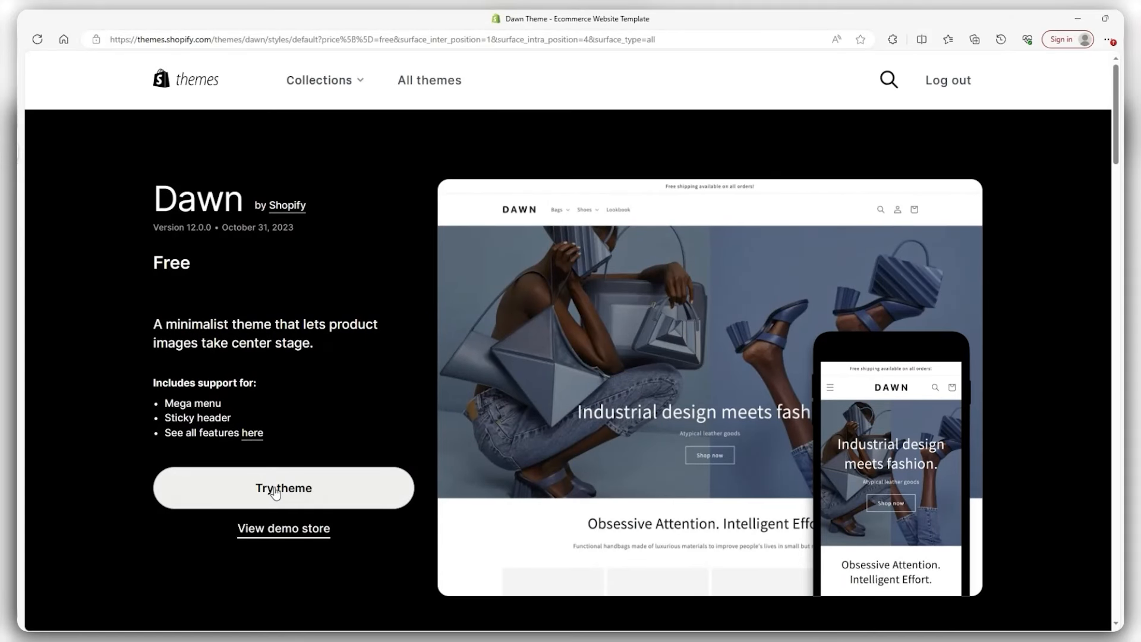
left_click(274, 492)
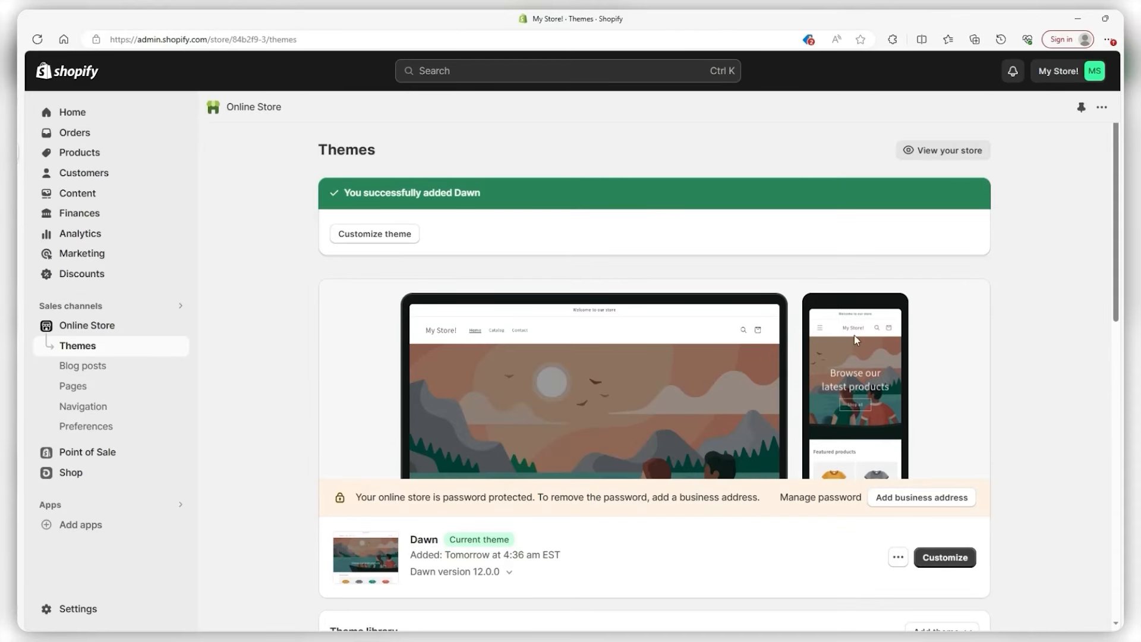
scroll(794, 308, "down", 4)
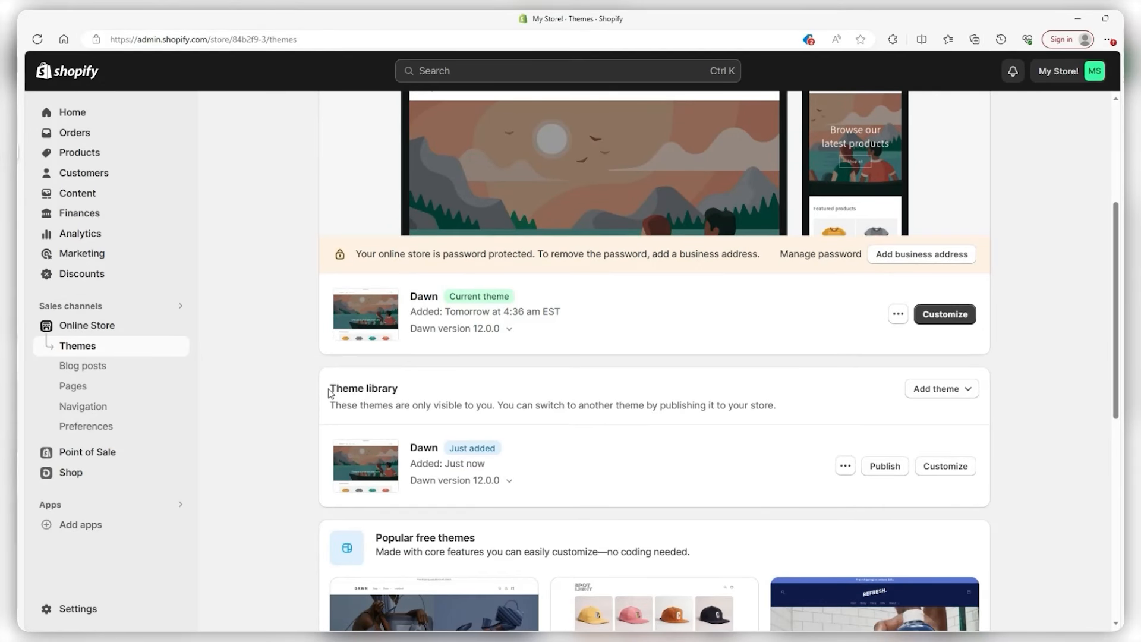
left_click(886, 466)
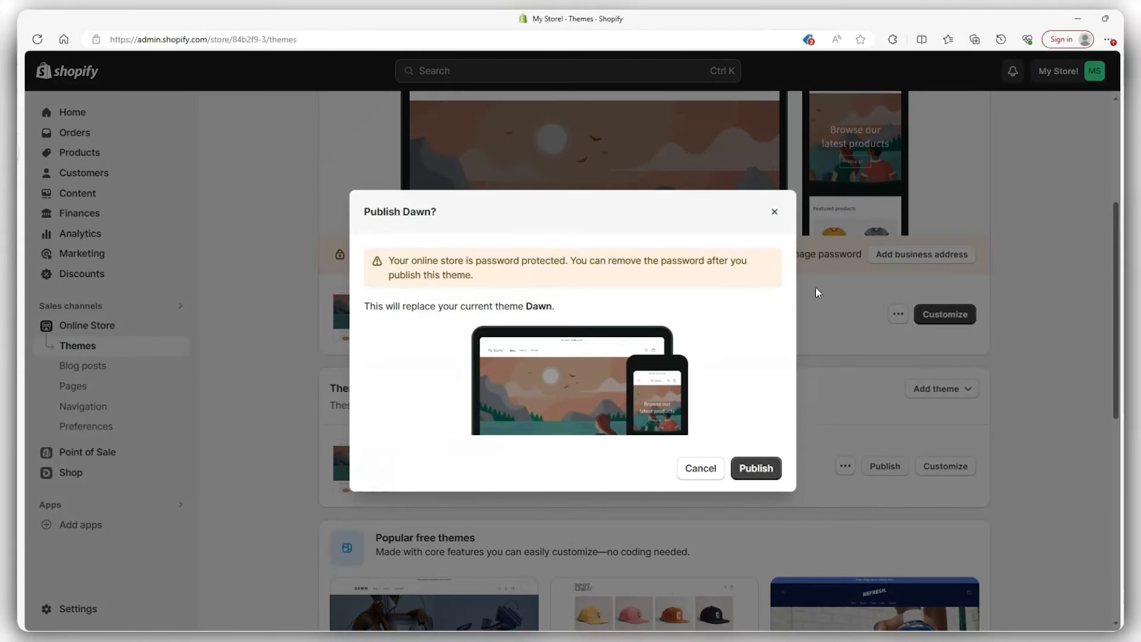
left_click(775, 213)
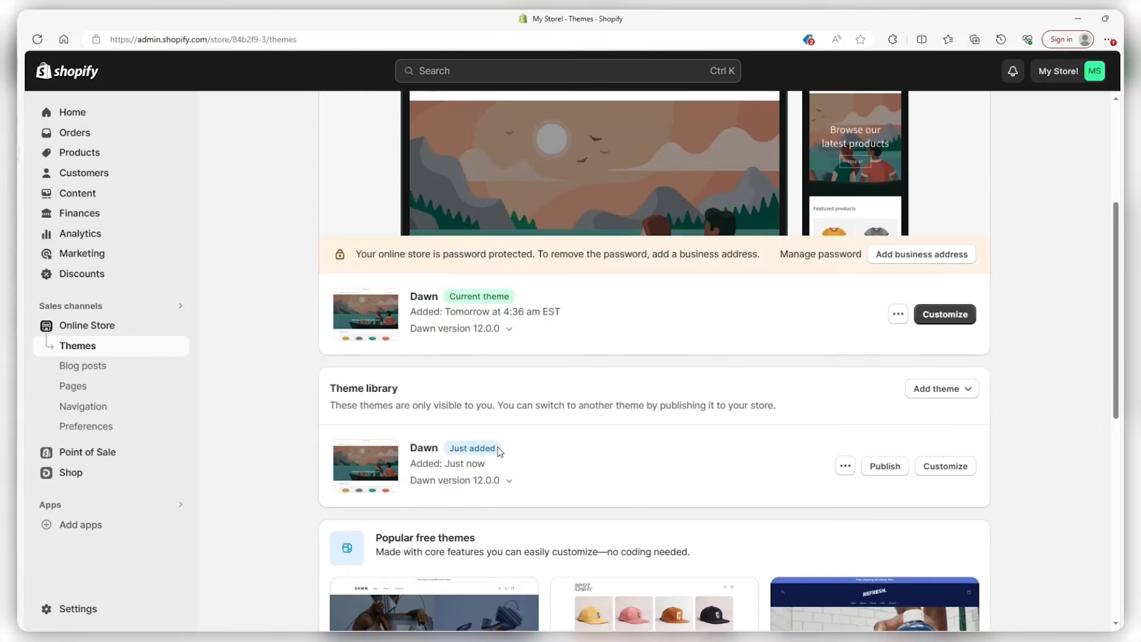
Open the theme editor for the current Dawn theme in a new browser tab.
scroll(386, 350, "up", 4)
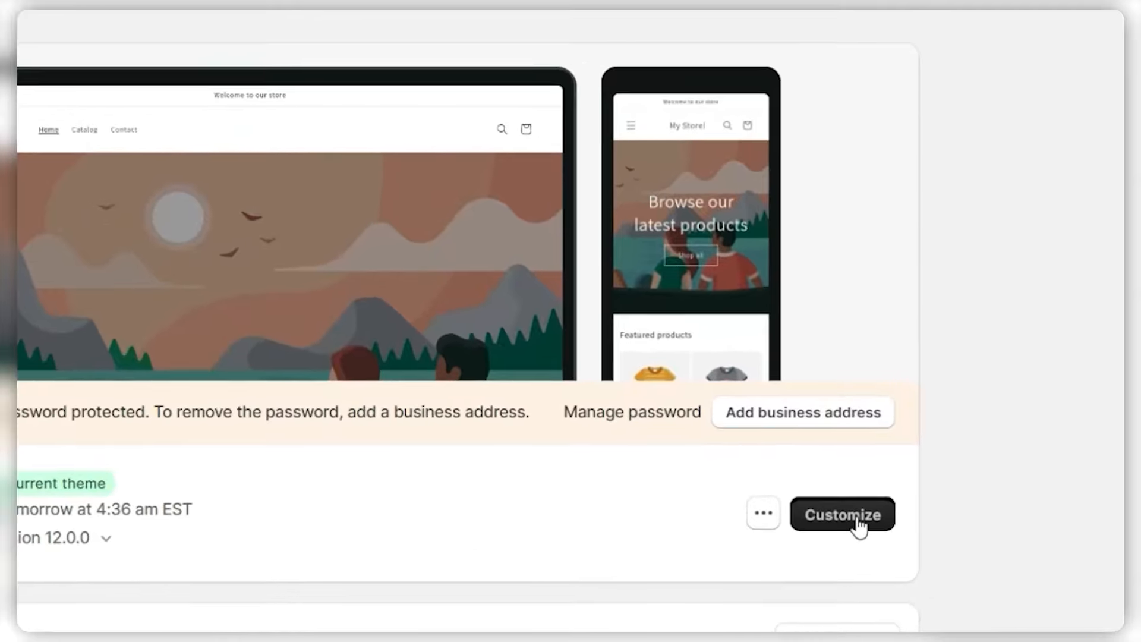
right_click(953, 563)
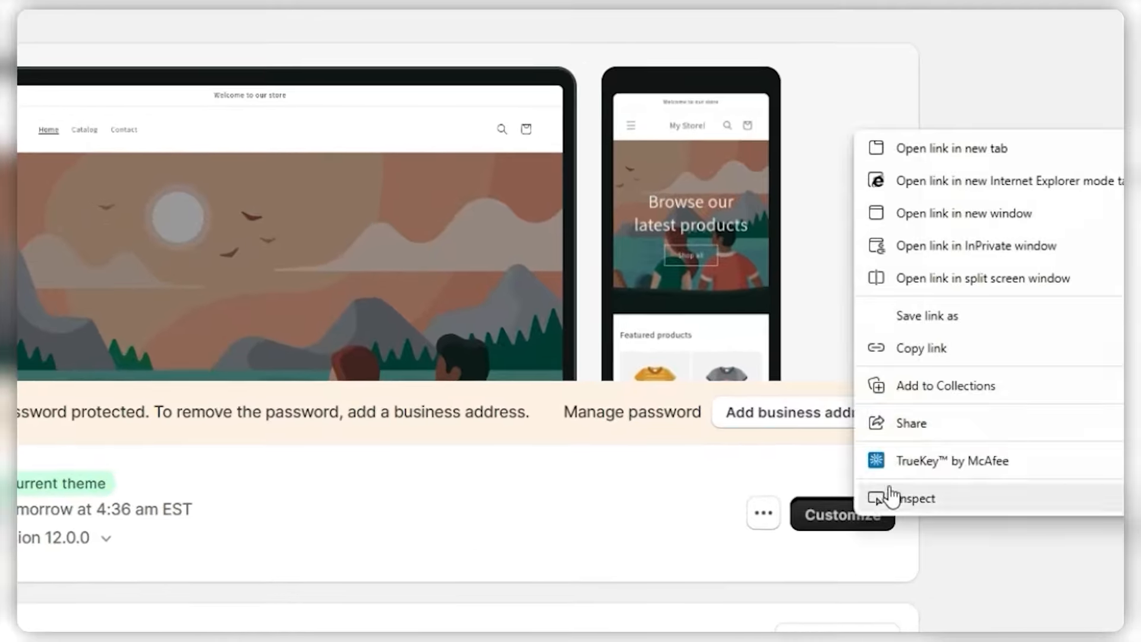
left_click(915, 154)
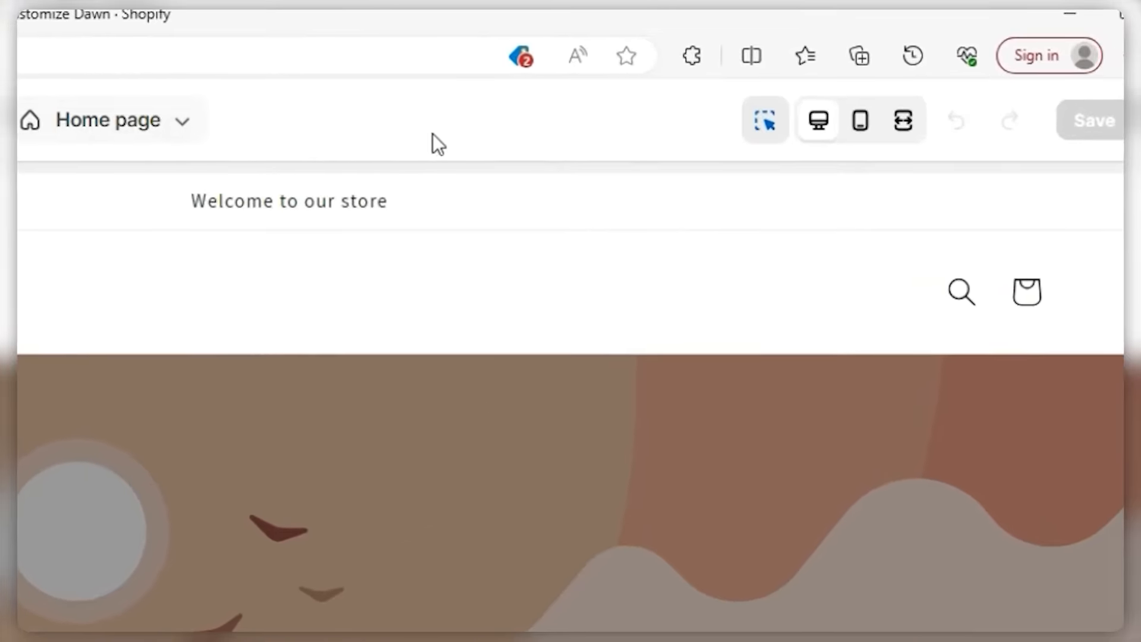
Preview the Dawn home page in the mobile and desktop layouts, ending in the desktop view.
left_click(861, 132)
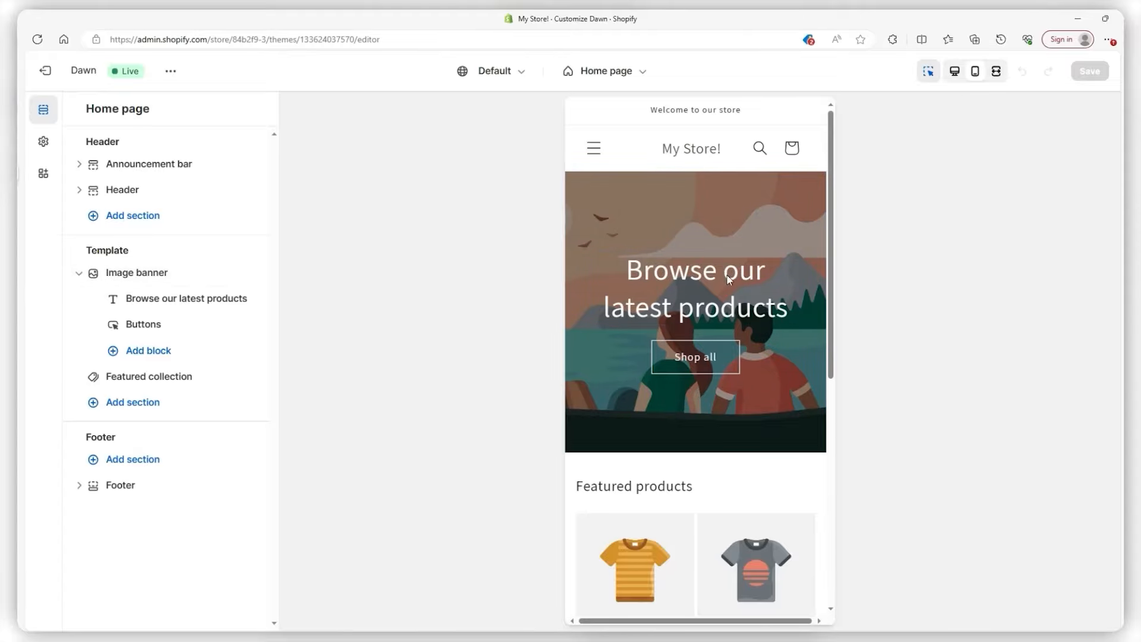
scroll(729, 279, "down", 5)
left_click(955, 81)
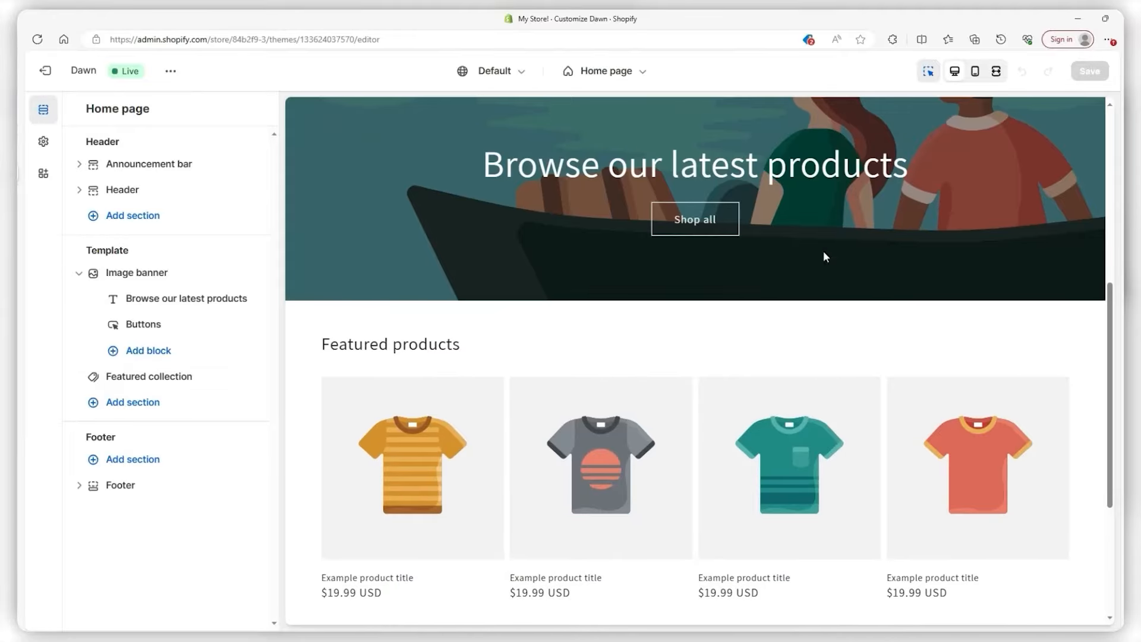
scroll(601, 238, "up", 5)
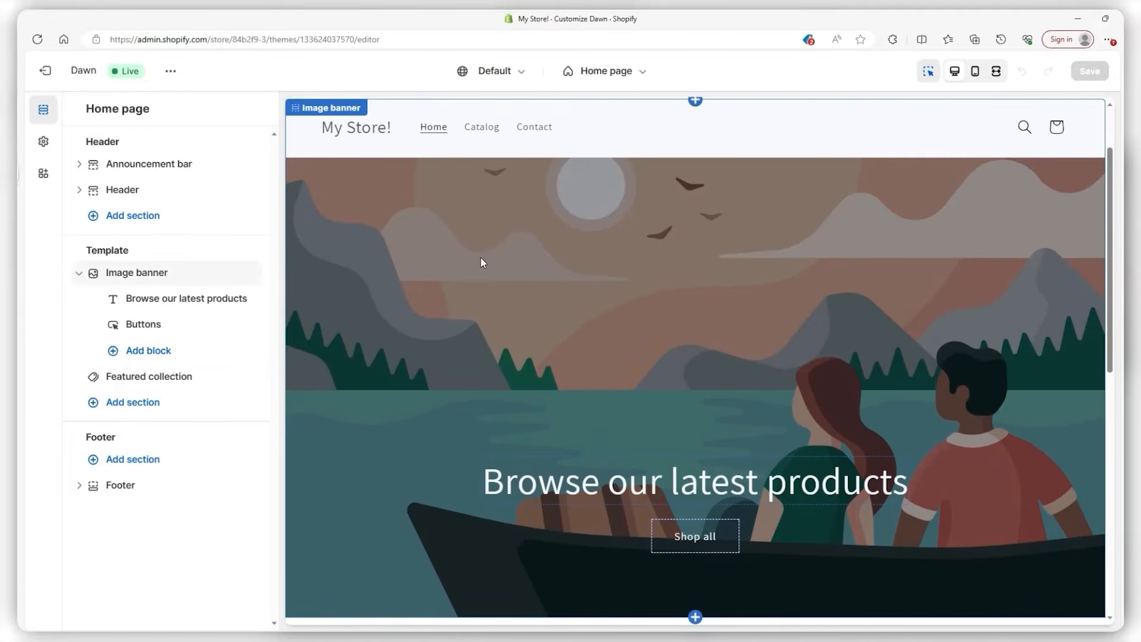
left_click(976, 78)
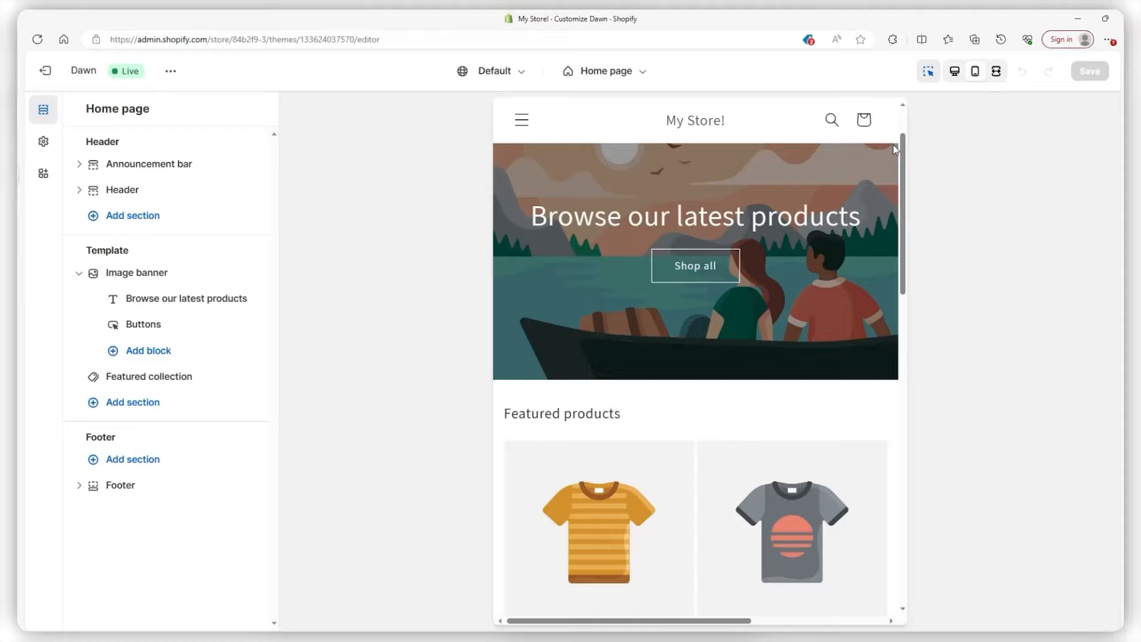
left_click(957, 76)
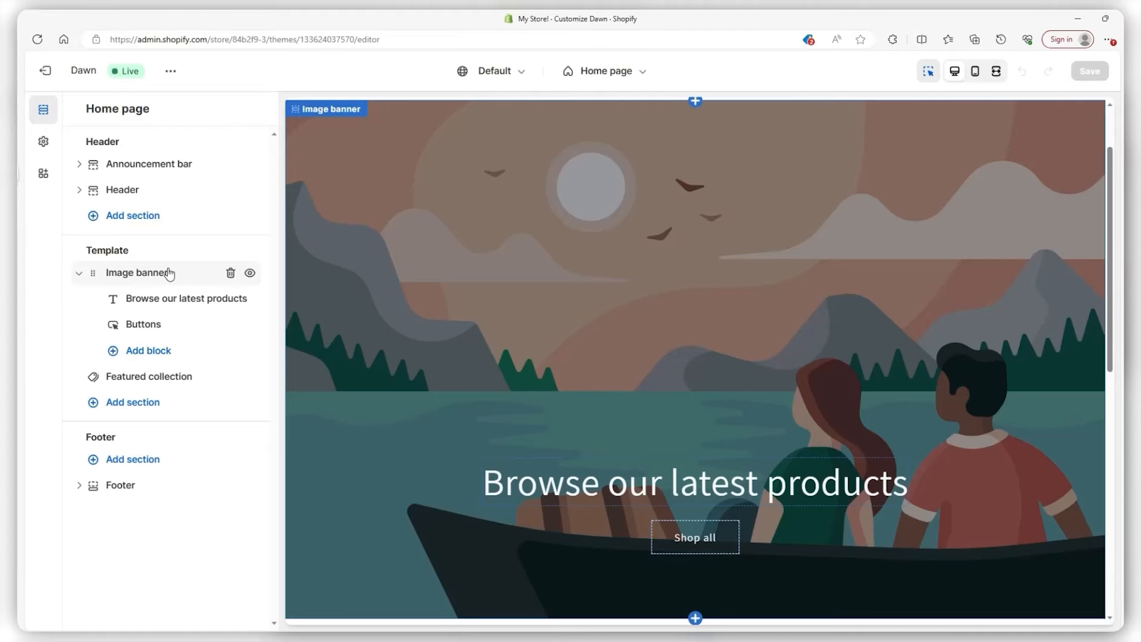
Open the Featured collection settings, examine the section types that can be inserted above it, and return to the home page sections.
left_click_drag(168, 270, 177, 383)
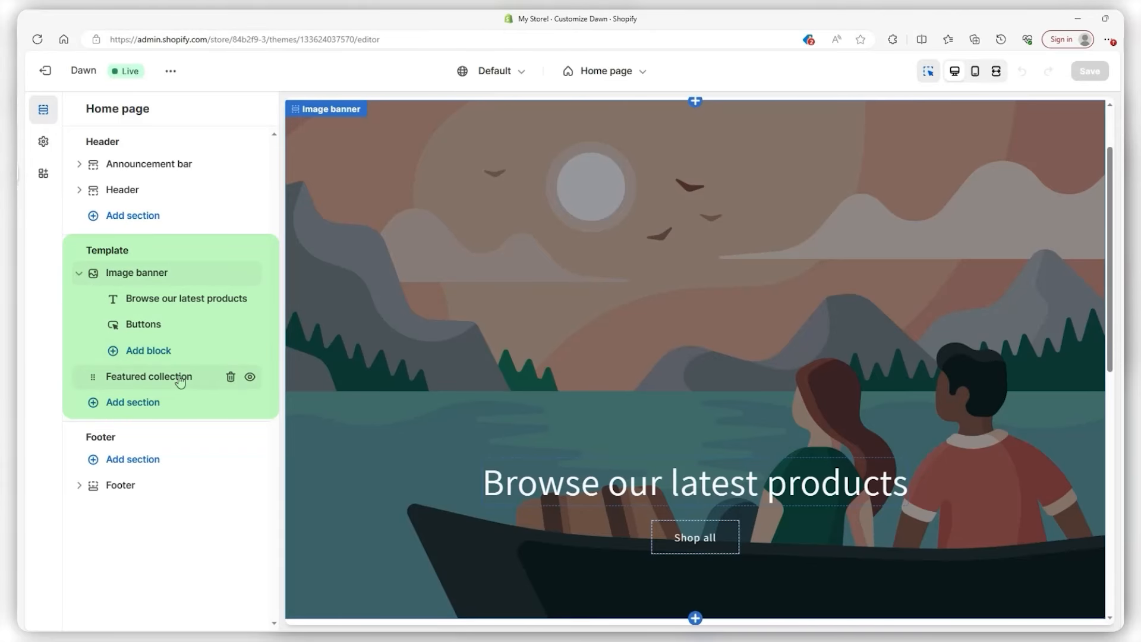
left_click(180, 381)
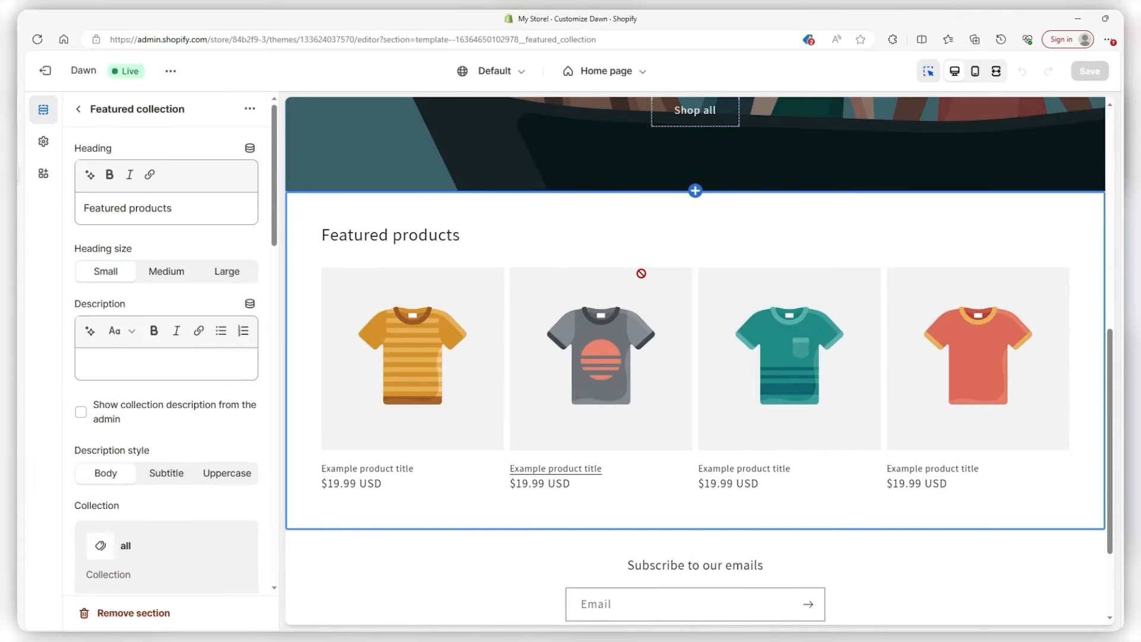
left_click(694, 195)
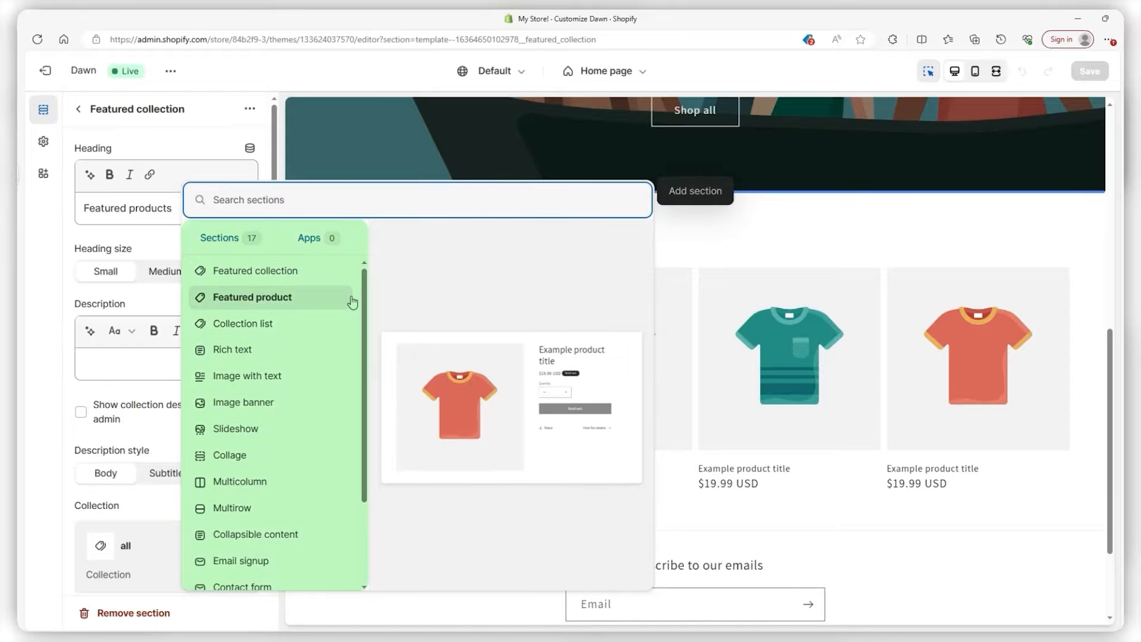
left_click_drag(367, 308, 367, 398)
left_click(246, 94)
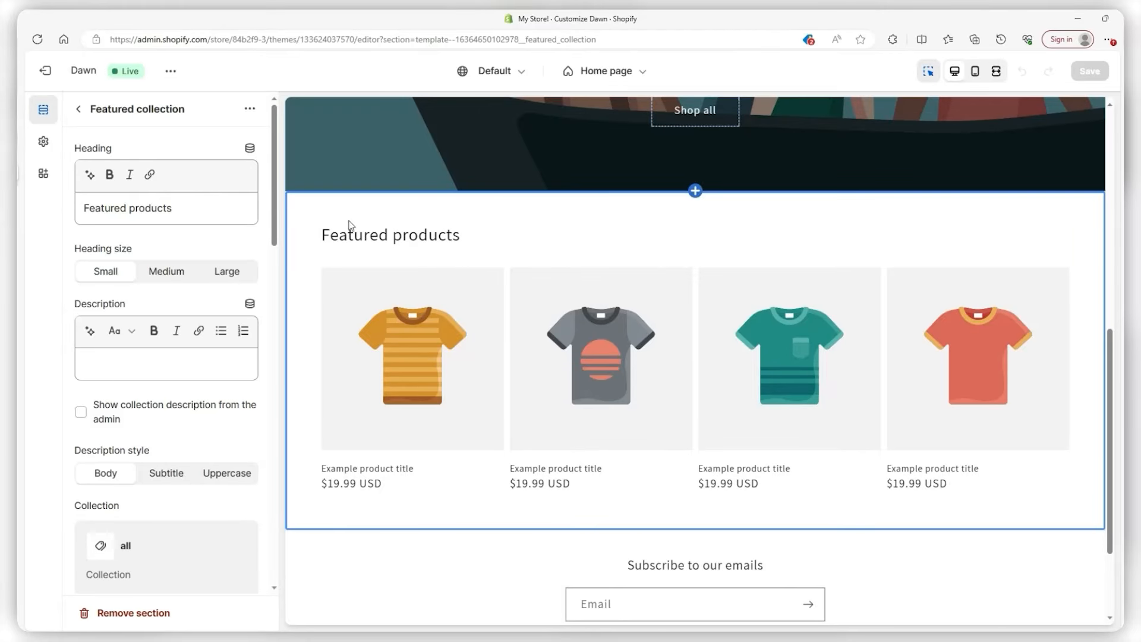
left_click(78, 113)
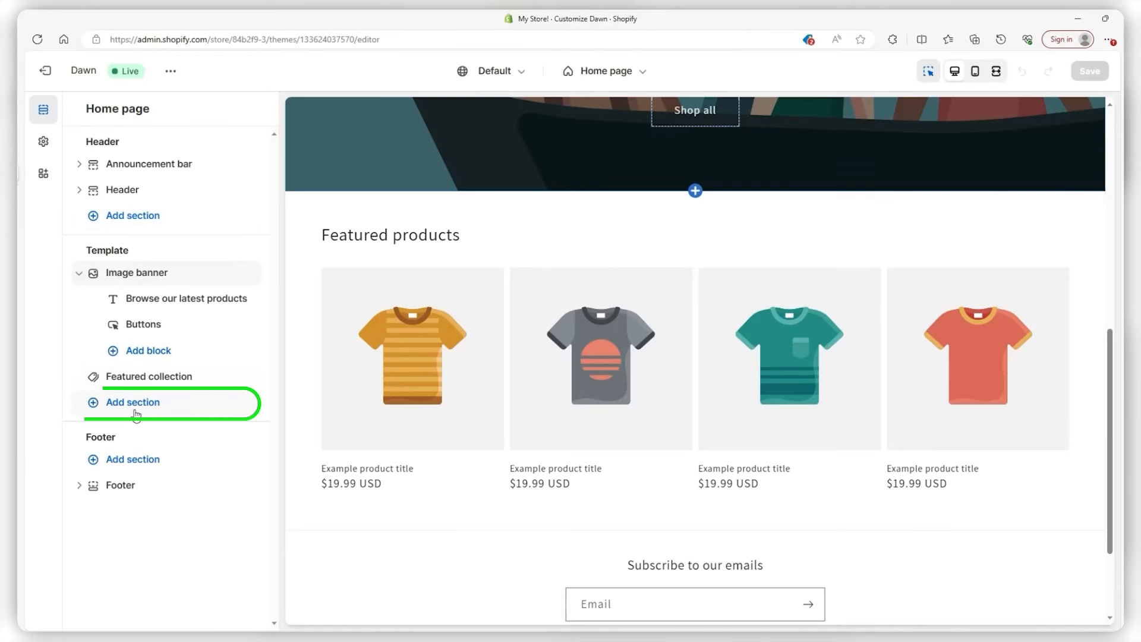
Examine the section types that can be added below Featured collection in the template, without adding one.
left_click(117, 406)
scroll(336, 339, "up", 3)
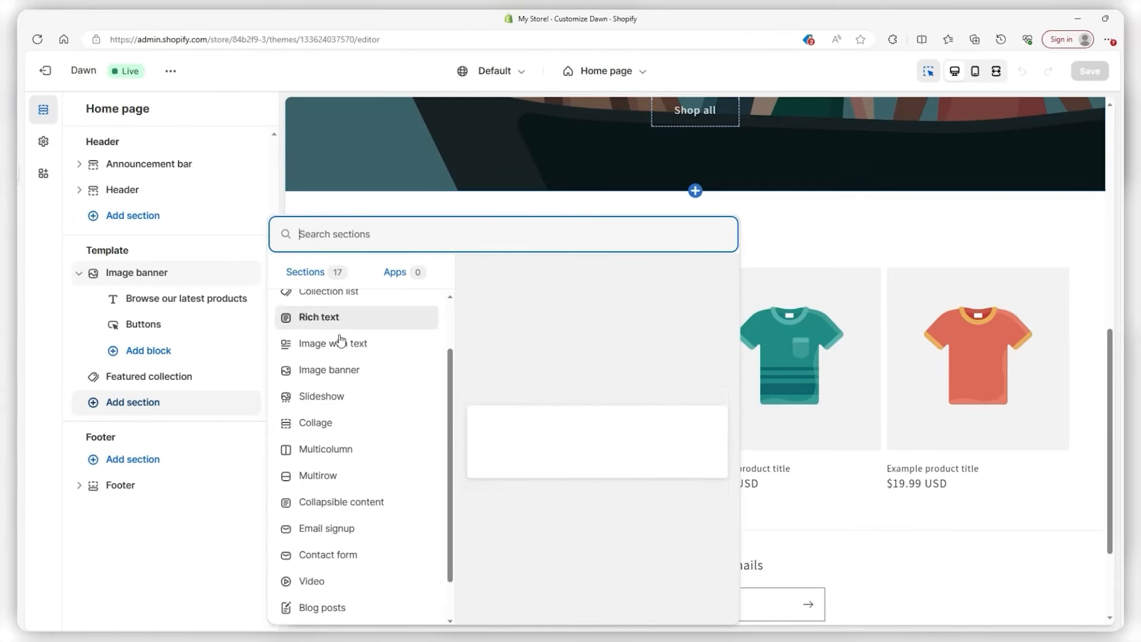
left_click(175, 585)
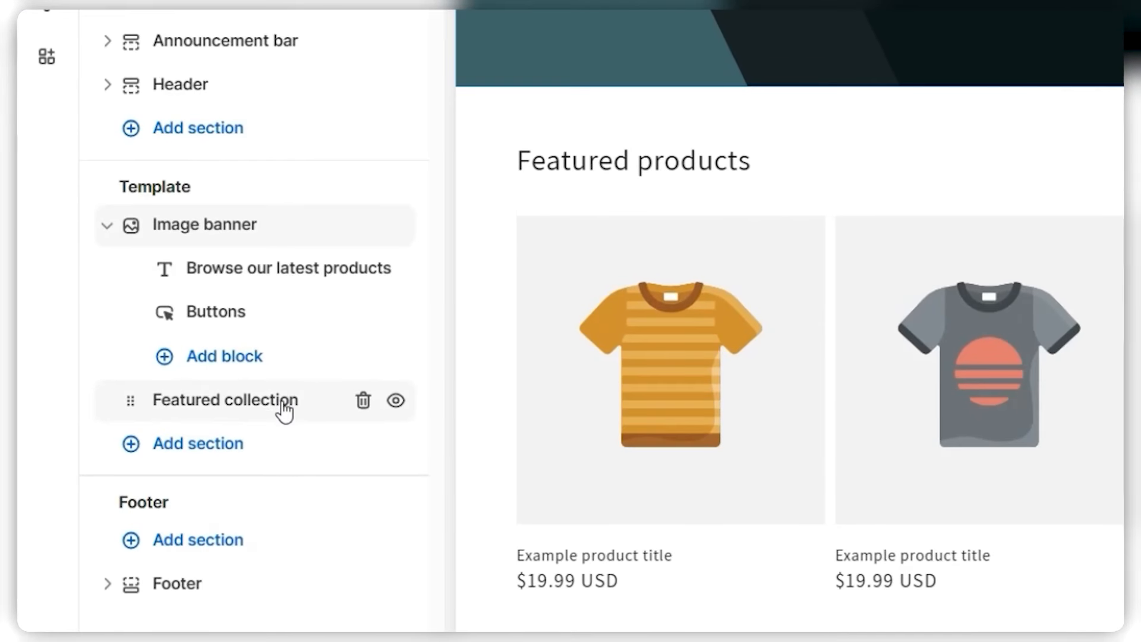
Try to reorder the Featured collection section within the template.
left_click(133, 409)
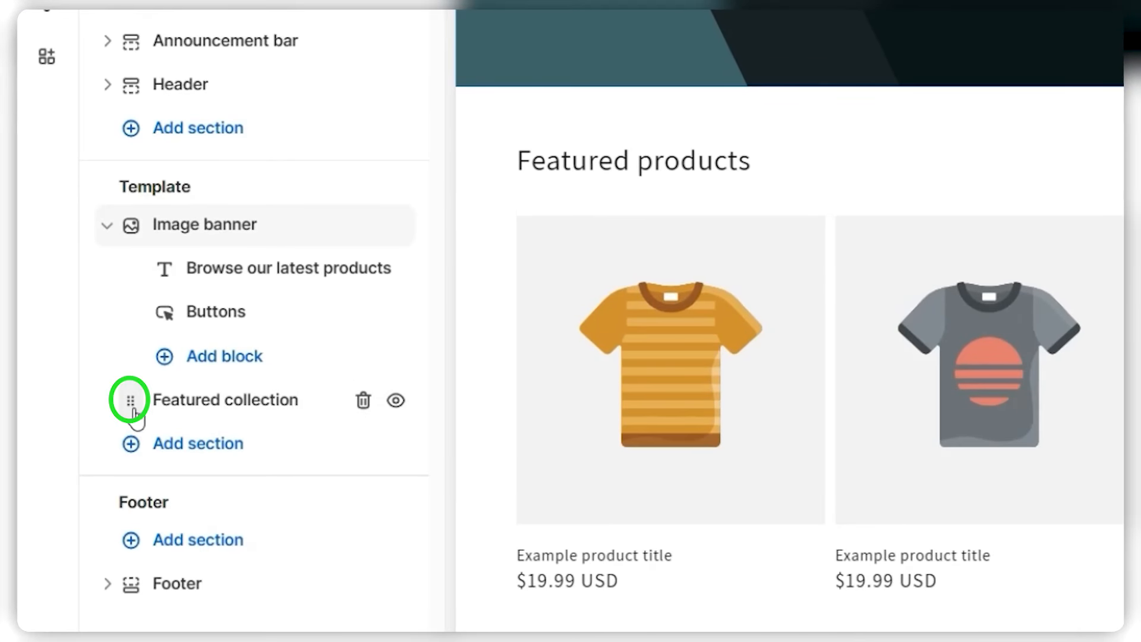
mouse_move(133, 409)
left_mouse_down()
mouse_move(125, 196)
mouse_move(121, 401)
left_mouse_up()
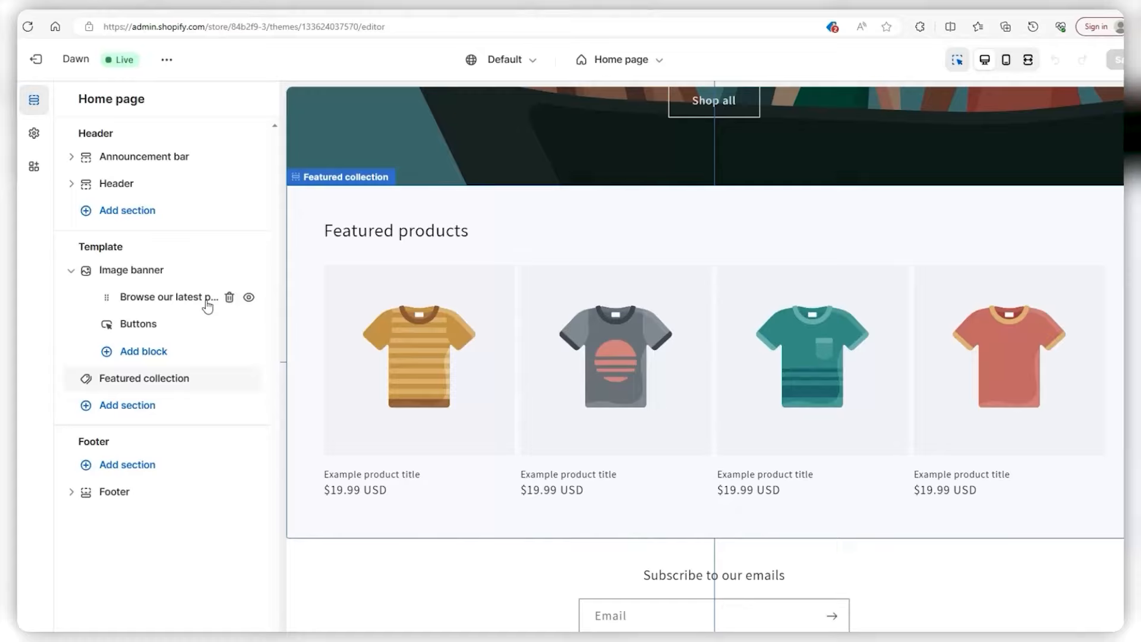
Examine the settings of the image banner's heading and its Shop all button, and return to the home page sections.
scroll(842, 291, "up", 5)
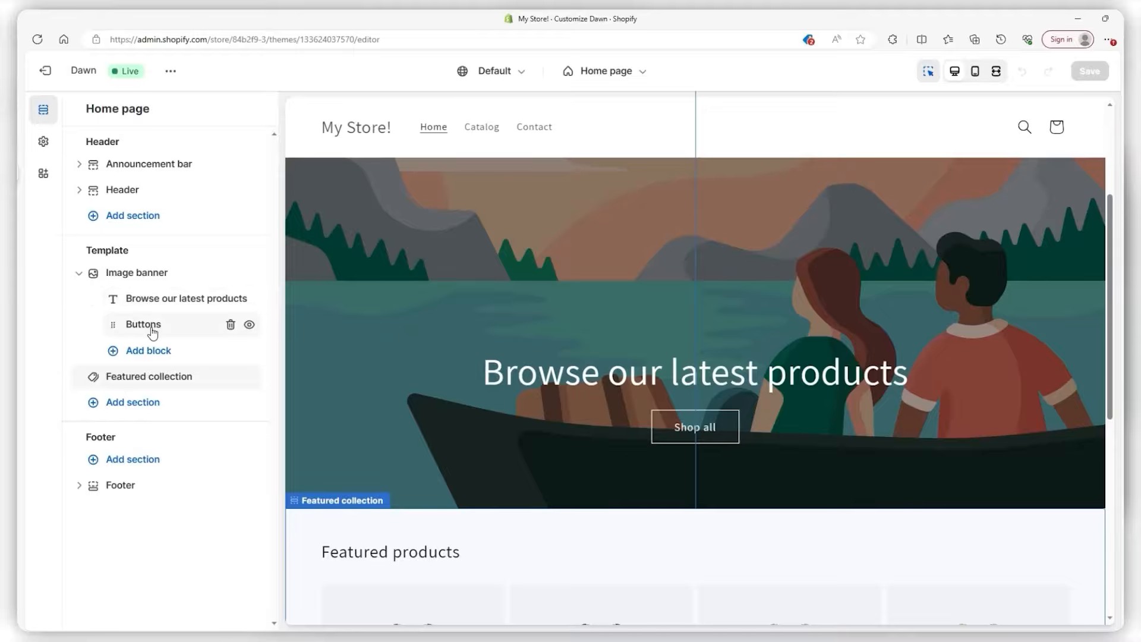
left_click(188, 302)
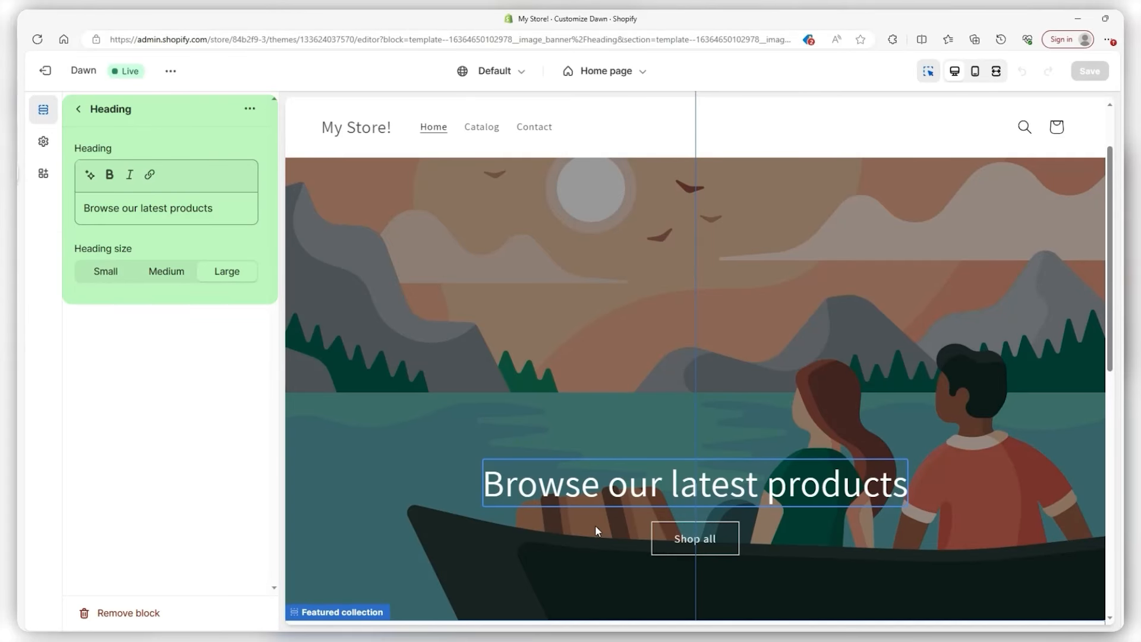
left_click(667, 545)
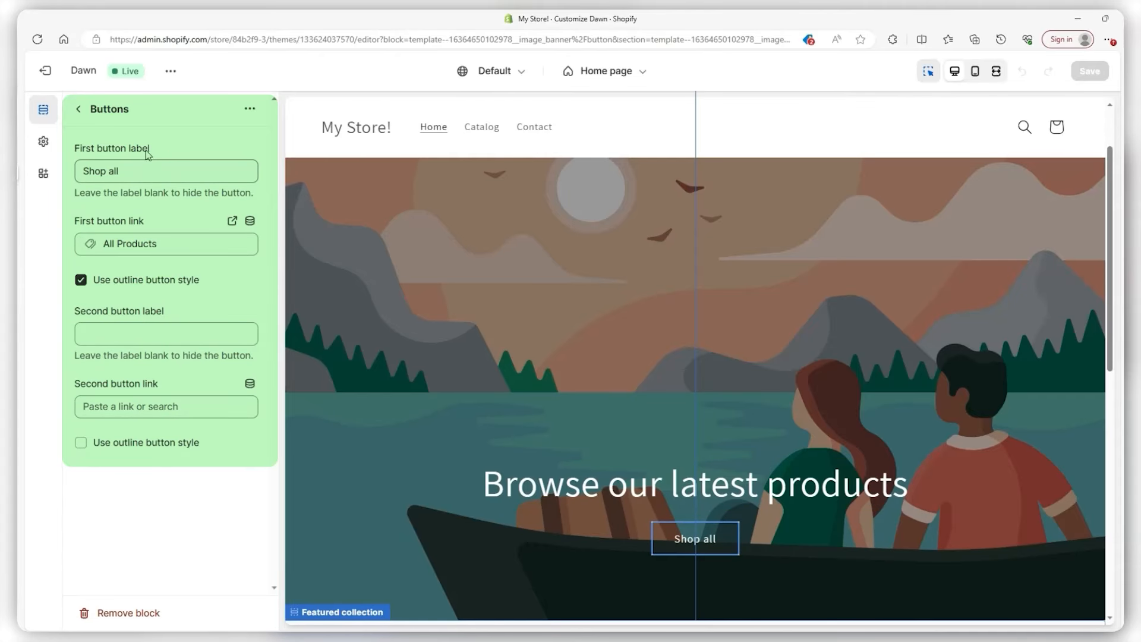
left_click(78, 110)
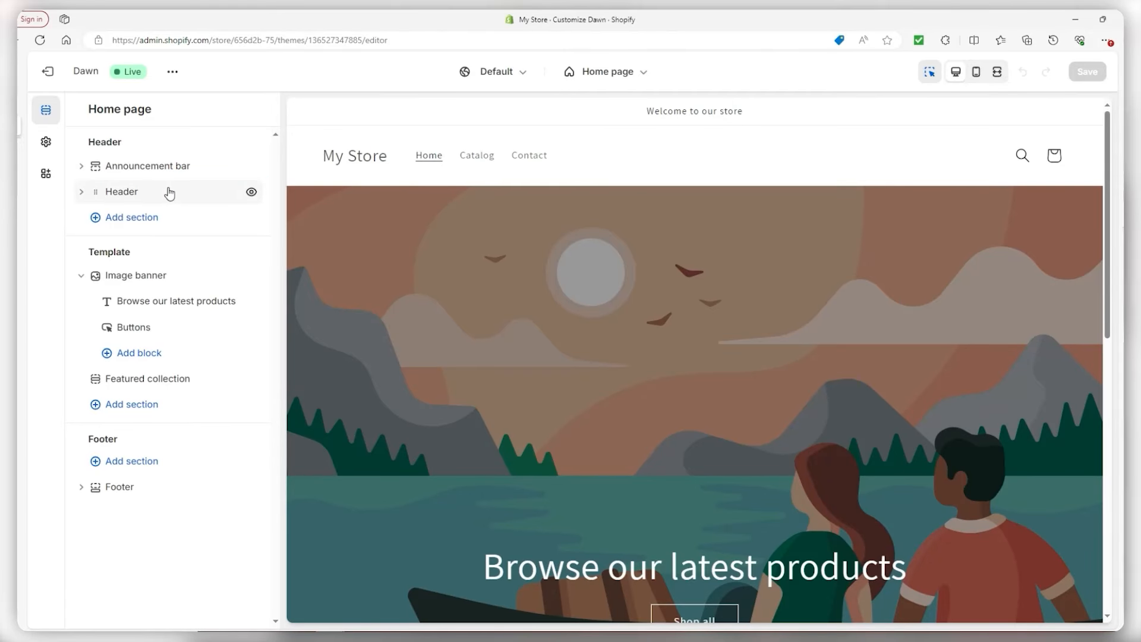
Upload JavaJunction.png from the Shopify Coffee Site folder as the theme's logo and set the desktop logo width to 140 px.
left_click(46, 143)
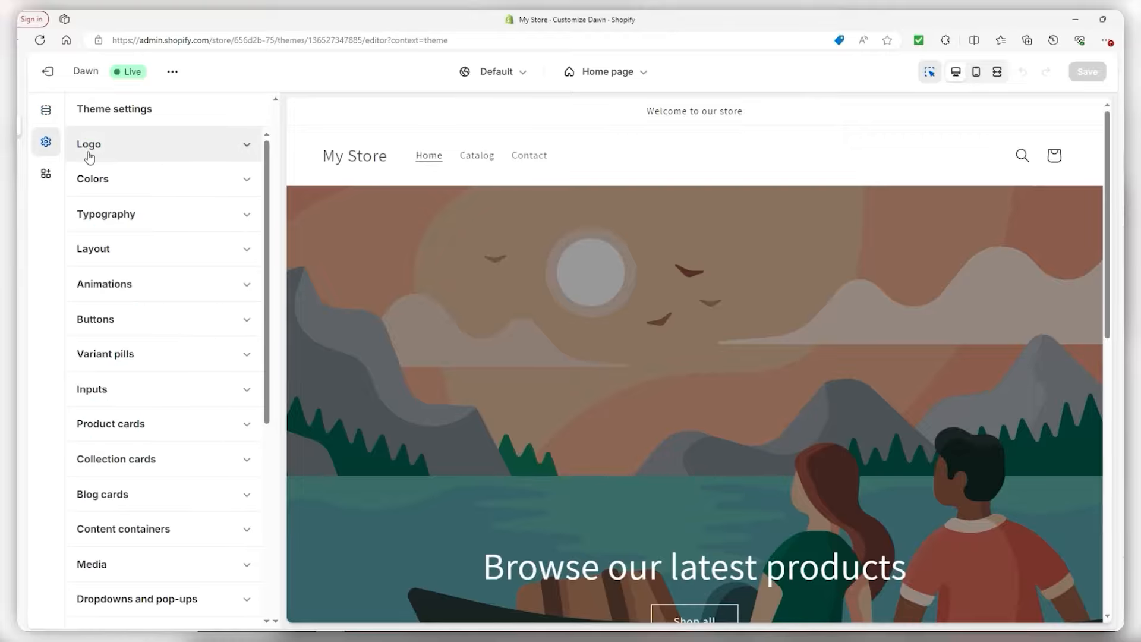
left_click(207, 153)
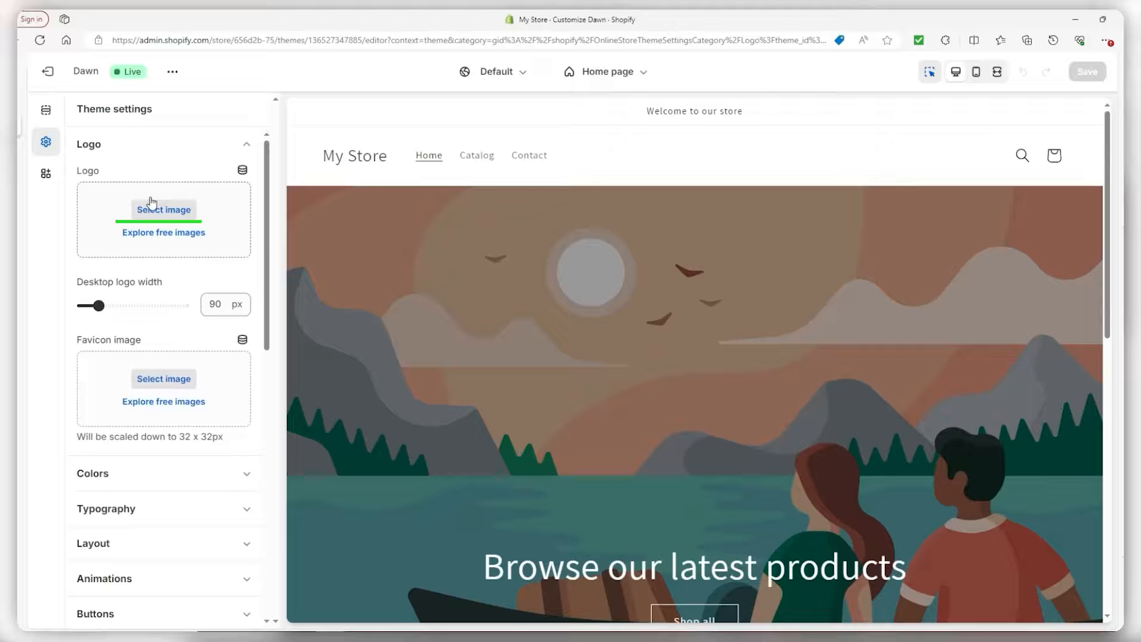
left_click(165, 213)
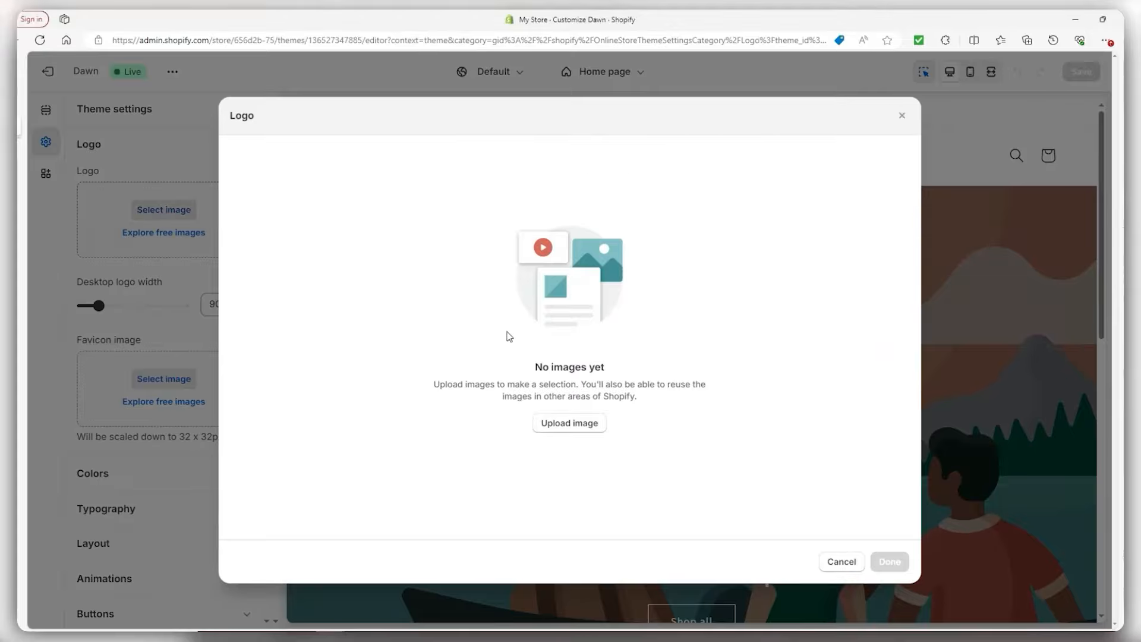
left_click(568, 422)
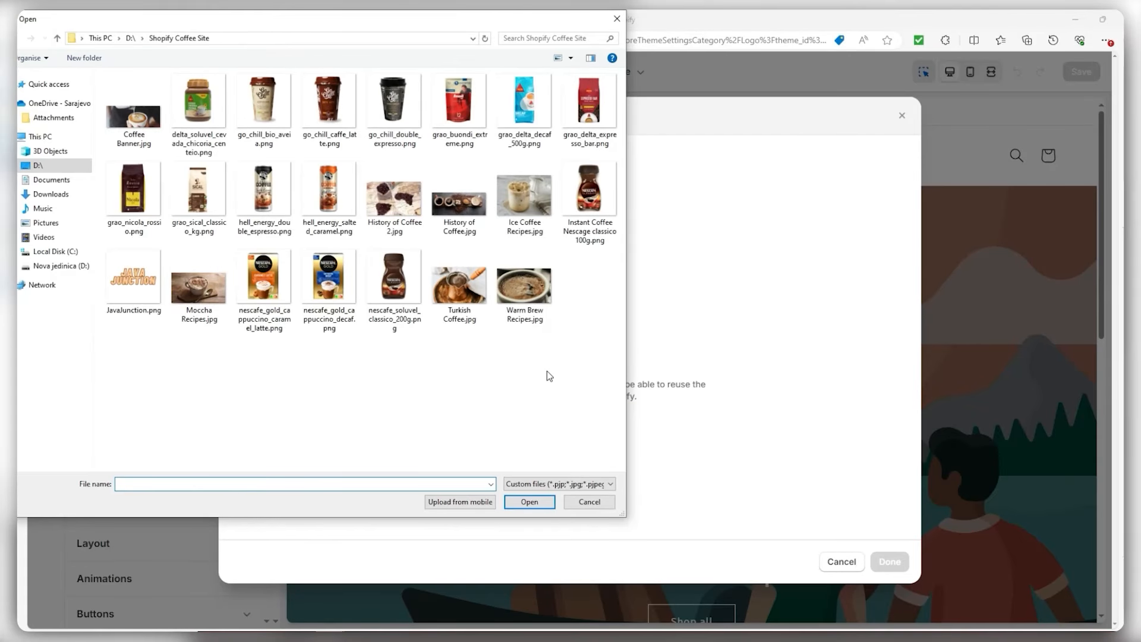
left_click_drag(324, 23, 526, 78)
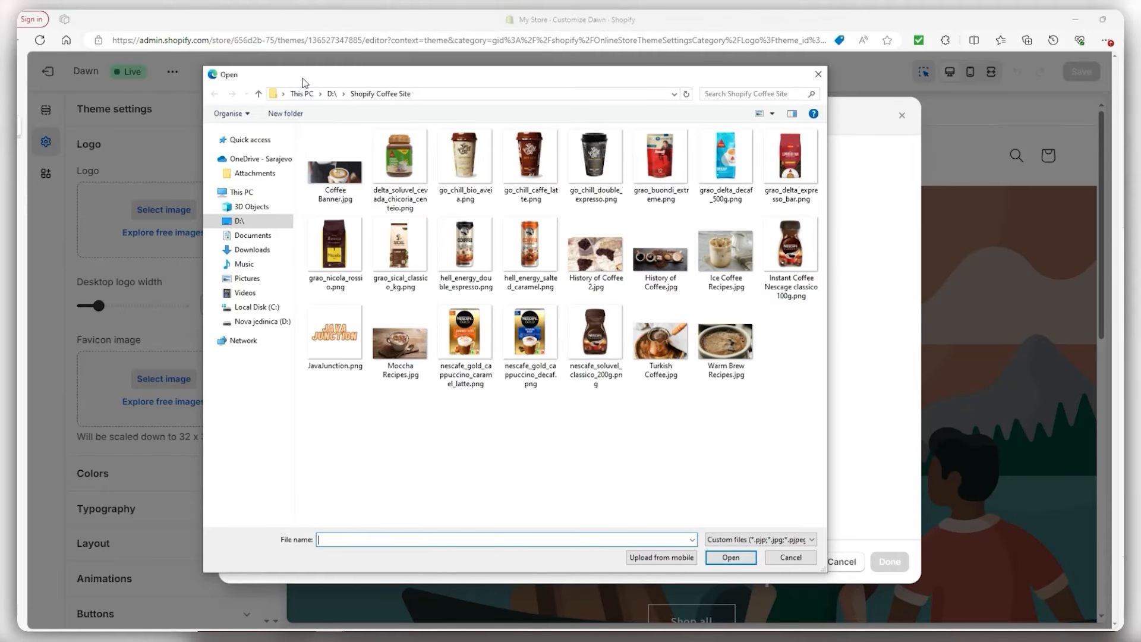
left_click_drag(309, 79, 480, 88)
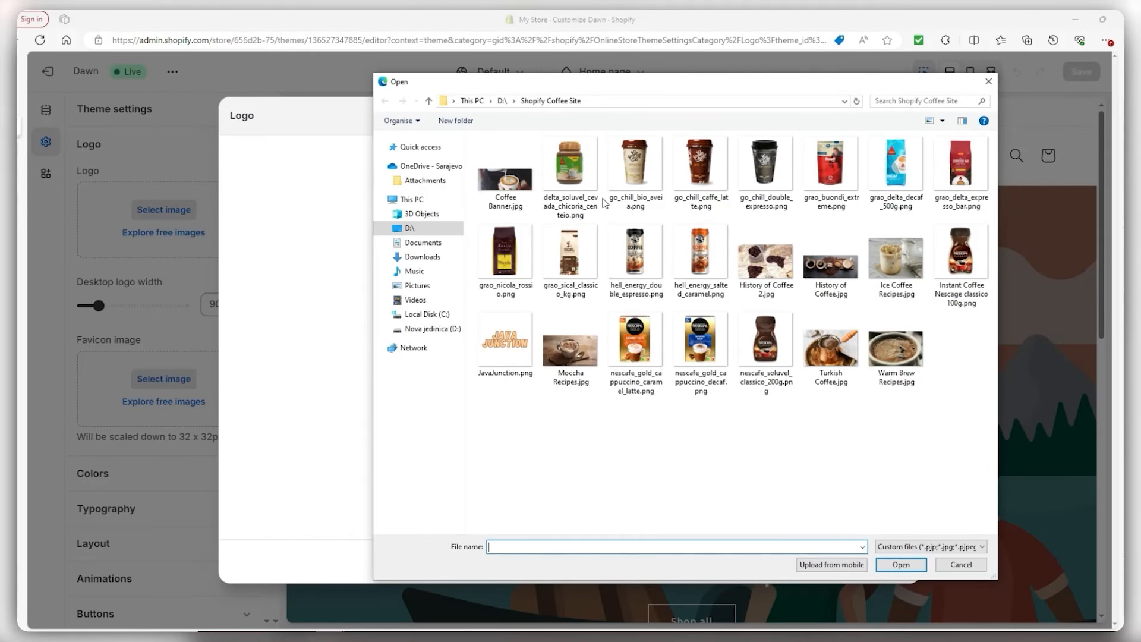
left_click_drag(496, 83, 530, 91)
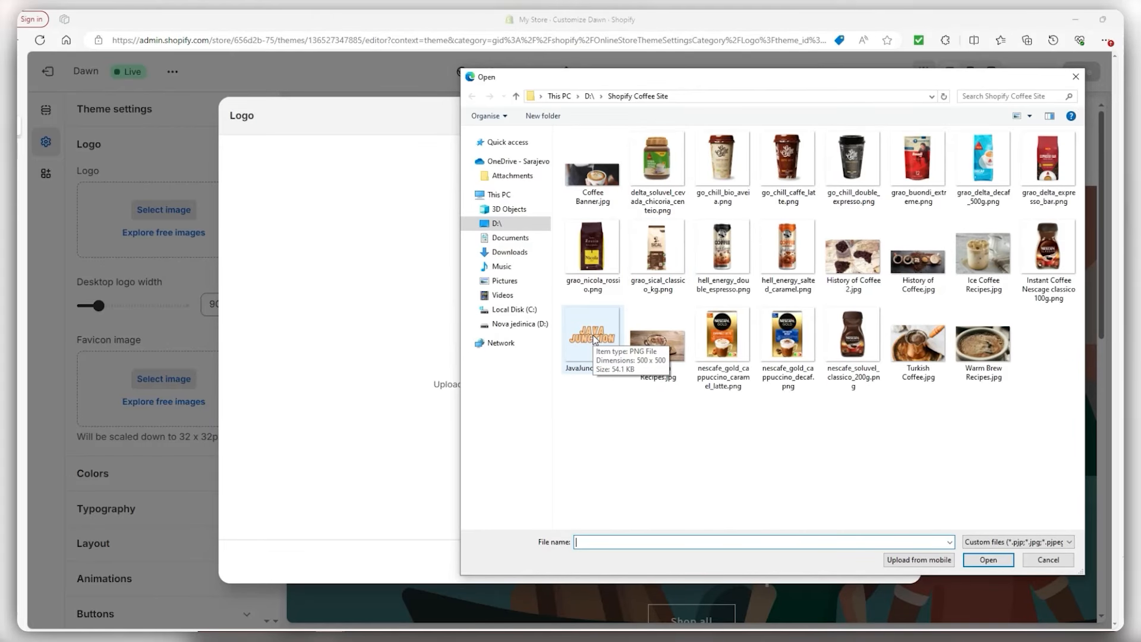
left_click(595, 339)
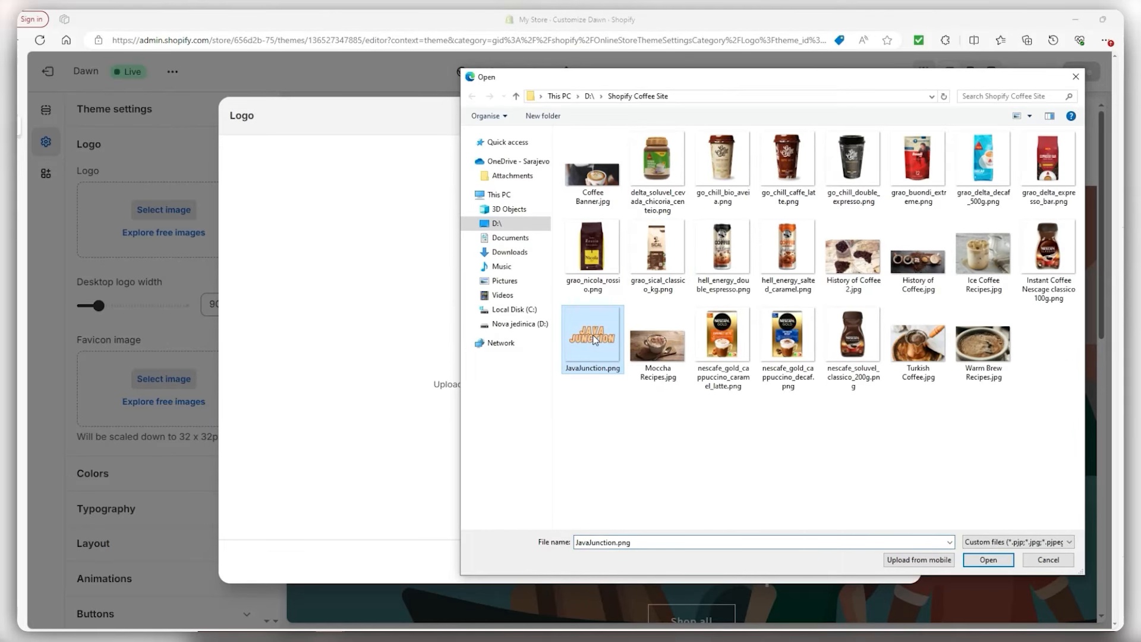
left_click(988, 561)
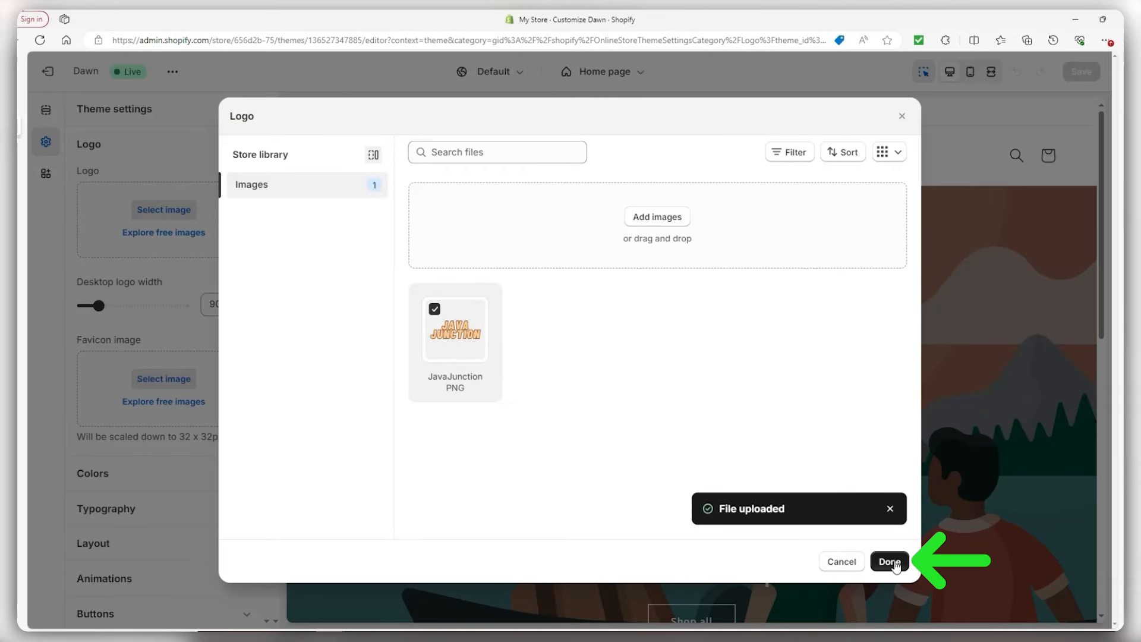
left_click(890, 562)
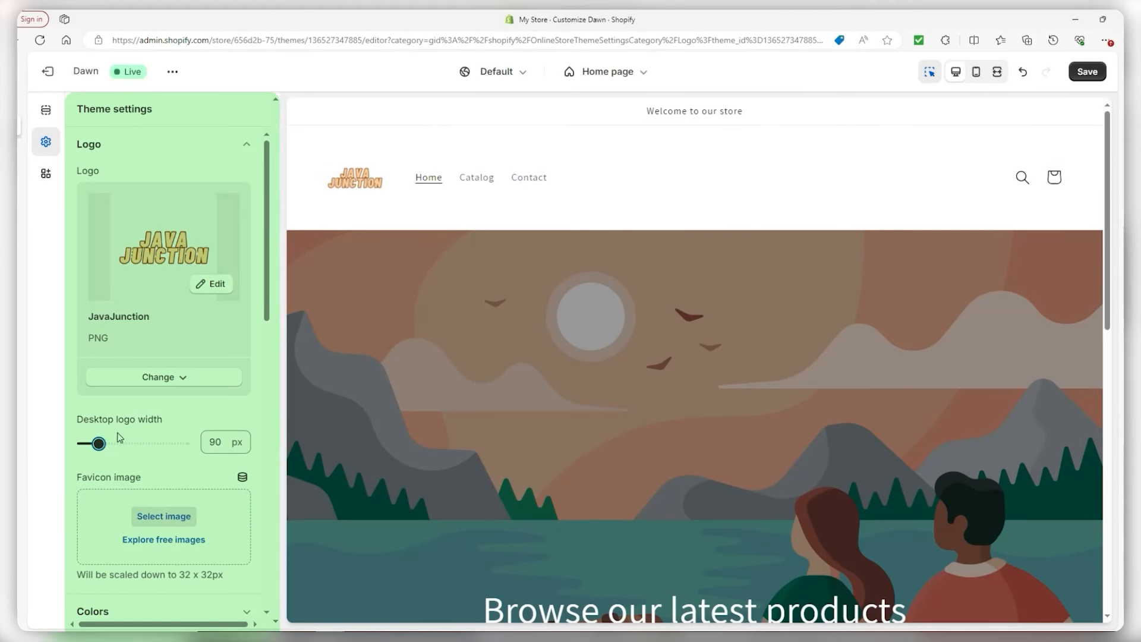
left_click_drag(102, 444, 118, 444)
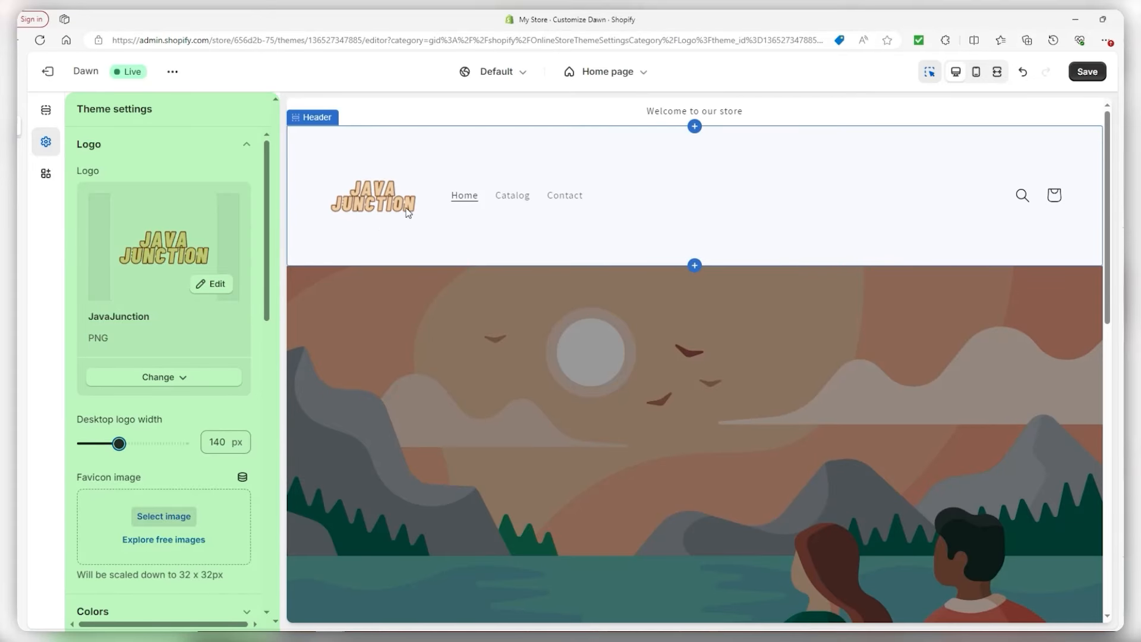
Set the header's desktop logo position to Middle center.
left_click(821, 191)
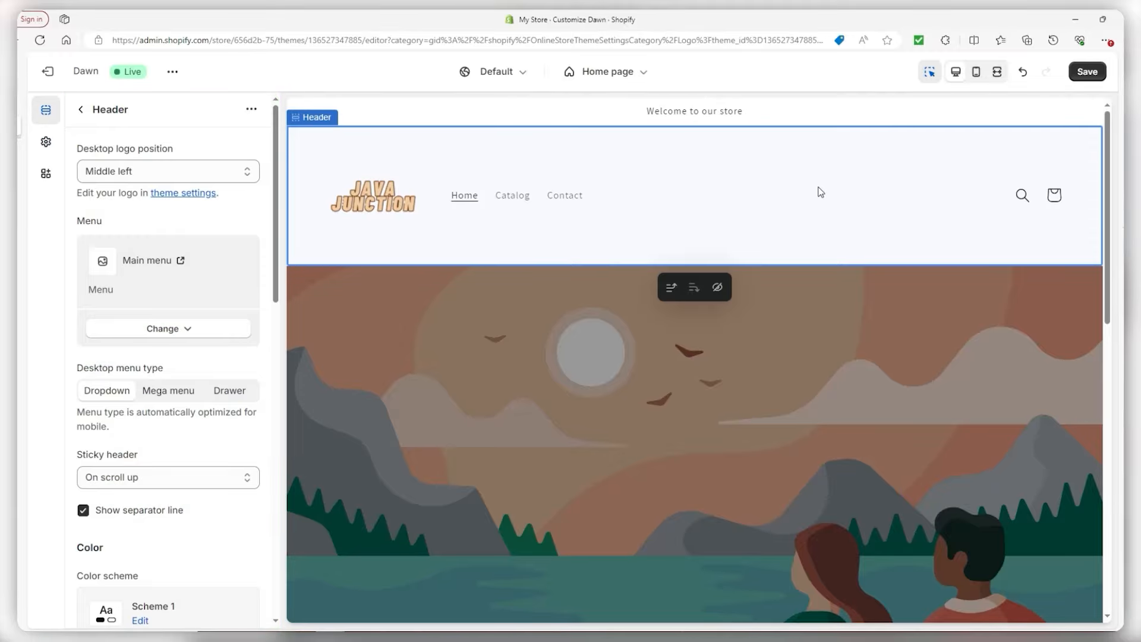
left_click(132, 173)
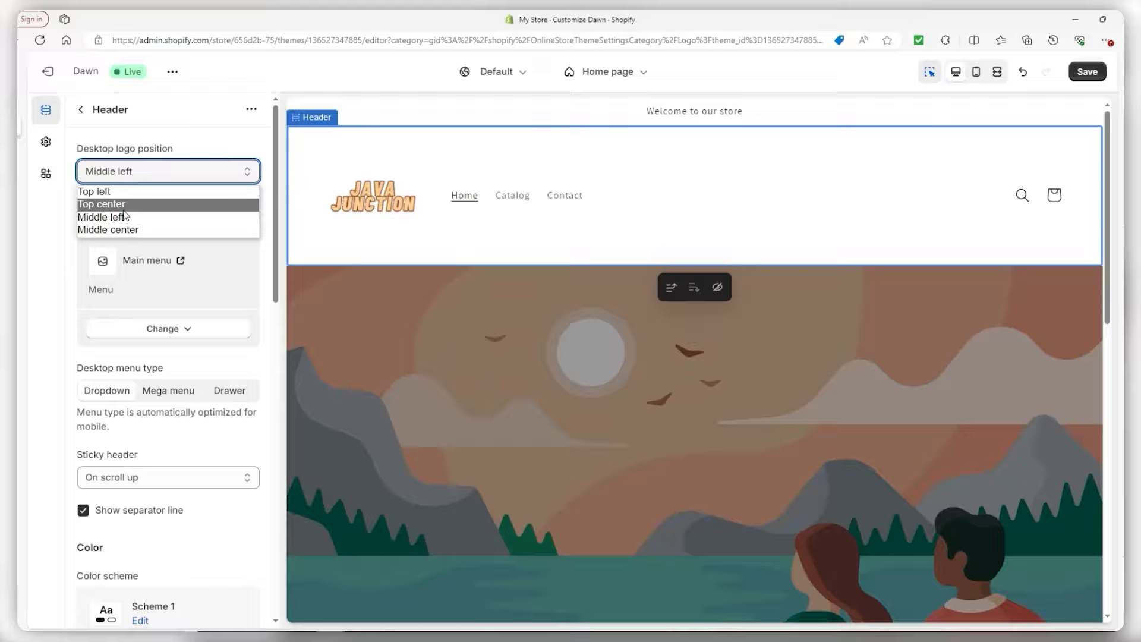
left_click(102, 229)
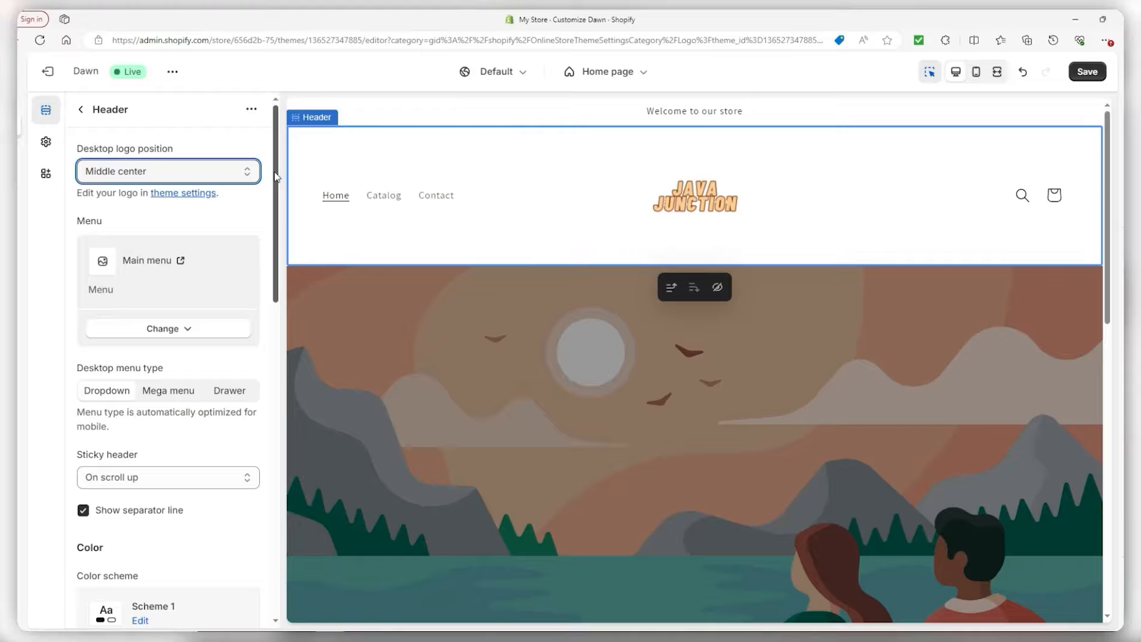
Examine the header's sticky header options and its scrolling in the preview, keeping On scroll up.
left_click_drag(276, 177, 262, 255)
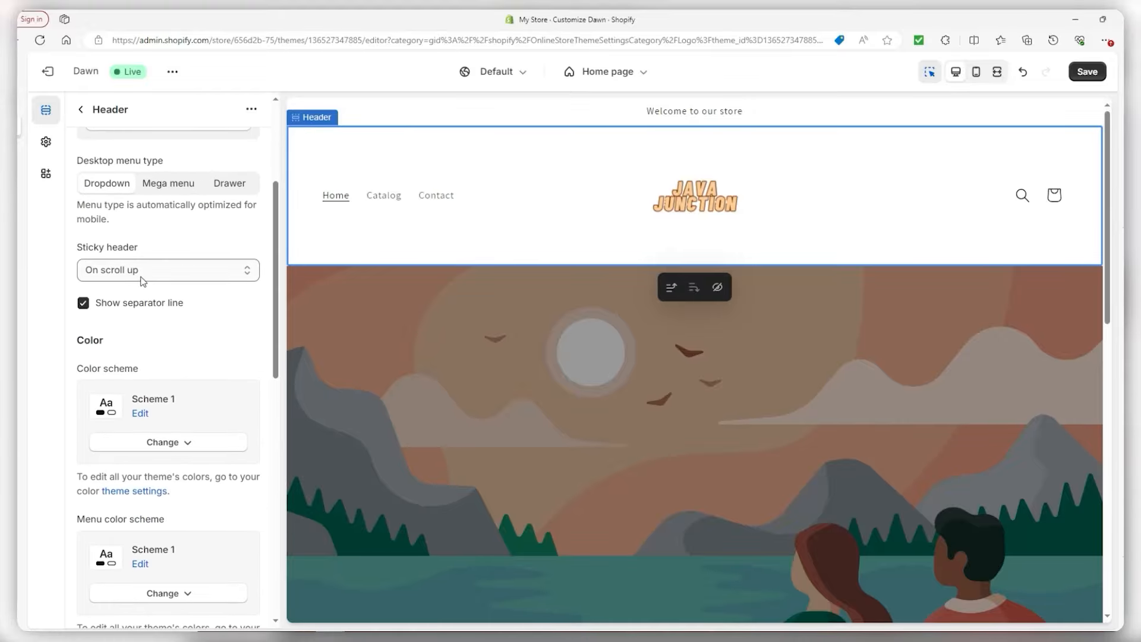
left_click(141, 275)
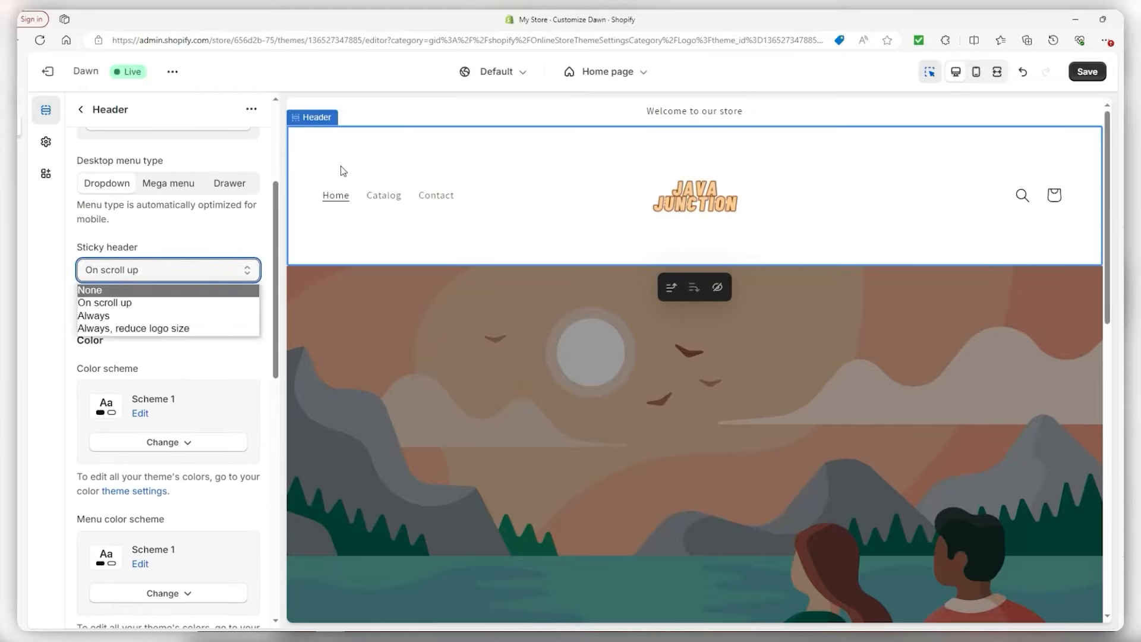
scroll(886, 220, "down", 2)
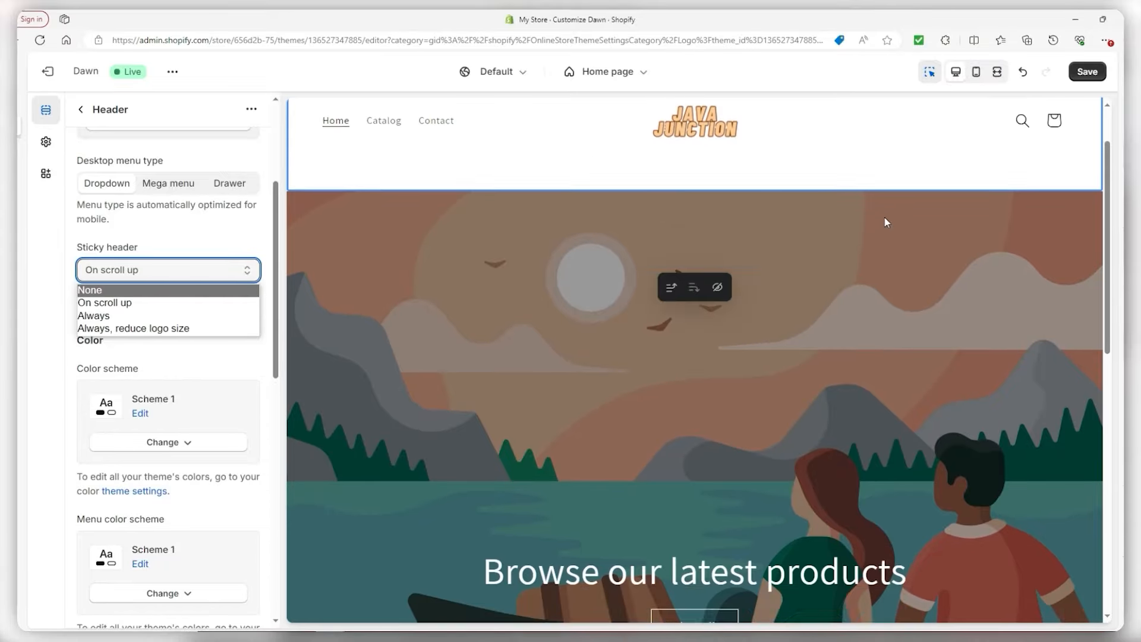
scroll(874, 217, "up", 1)
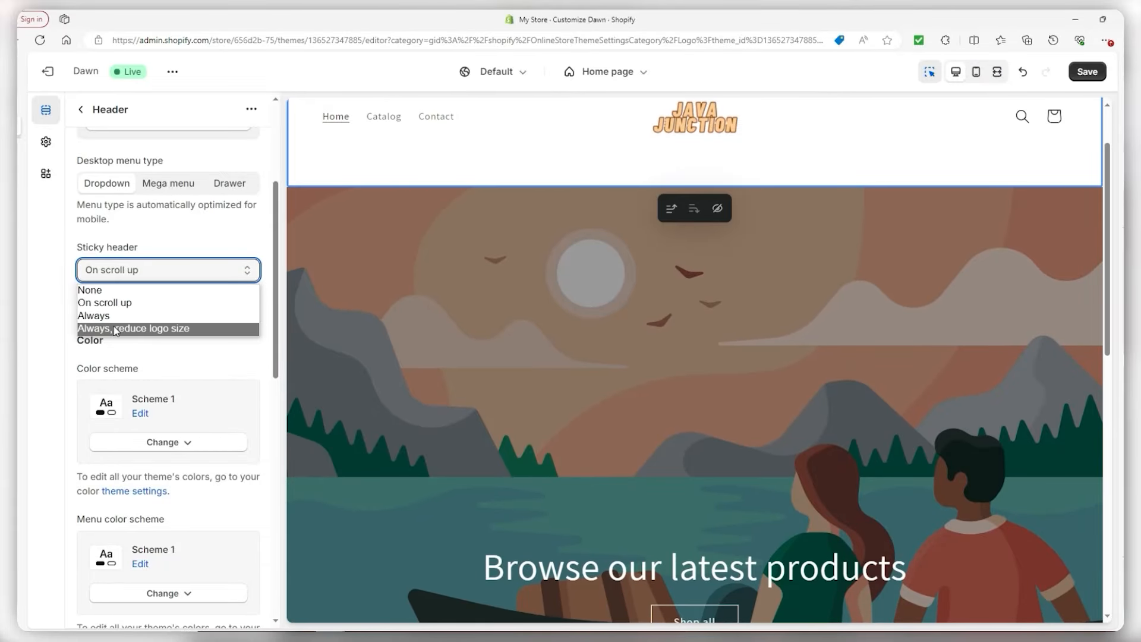
left_click(198, 249)
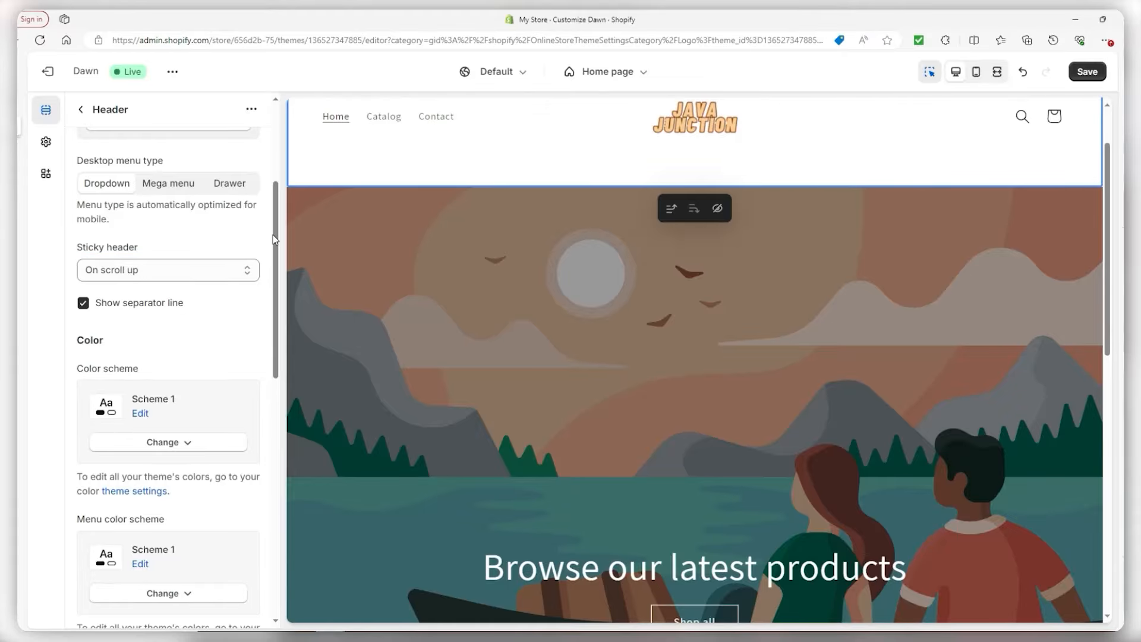
Try a 60 px bottom margin on the header and restore it to 0 px.
left_click_drag(274, 239, 248, 476)
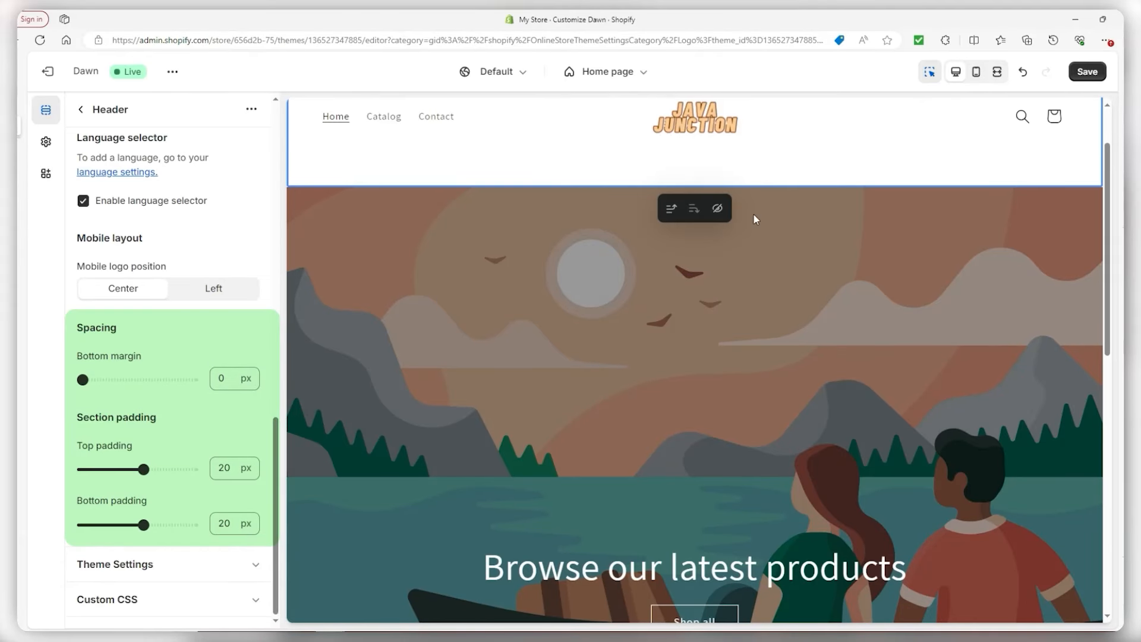
left_click_drag(83, 381, 148, 380)
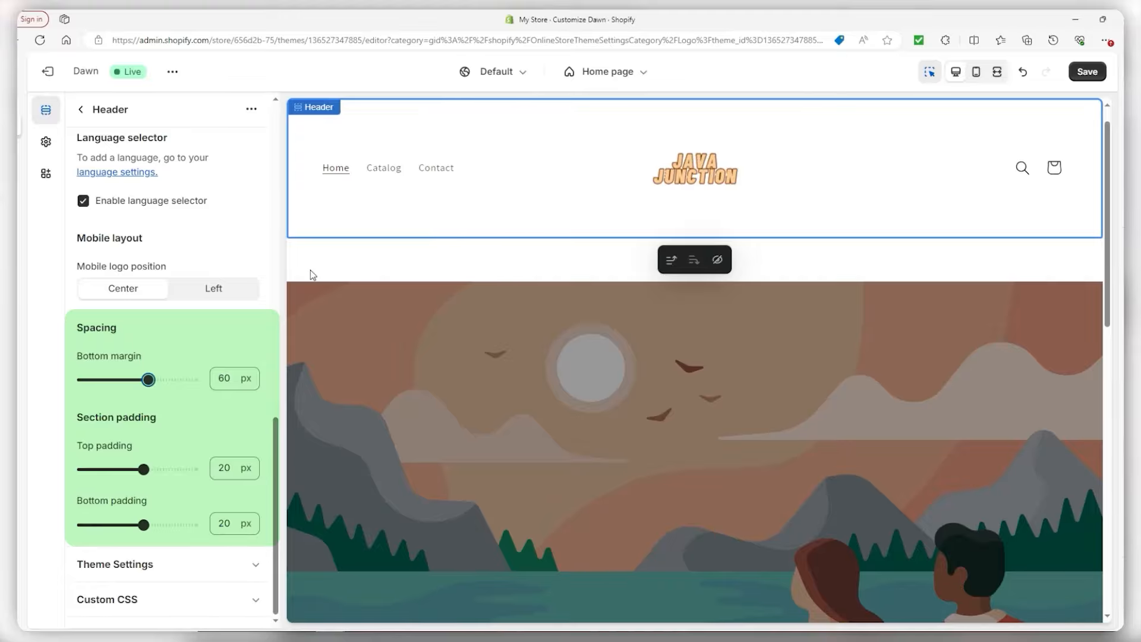
left_click_drag(148, 380, 49, 385)
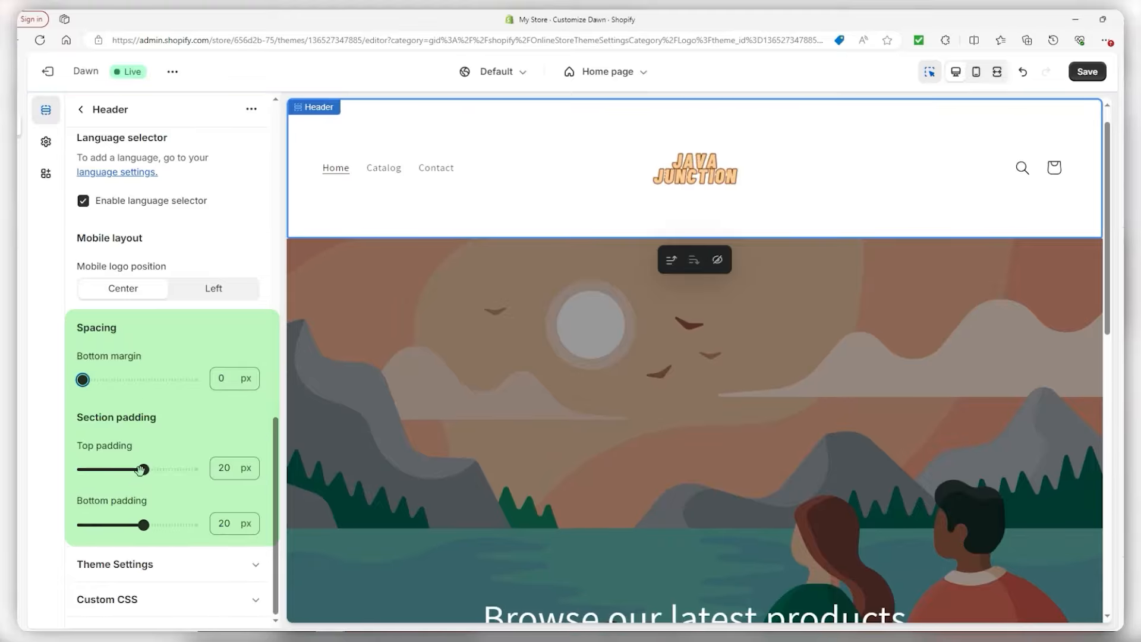
Try 36 px top and bottom padding on the header section and restore both to 20 px.
left_click_drag(143, 469, 192, 469)
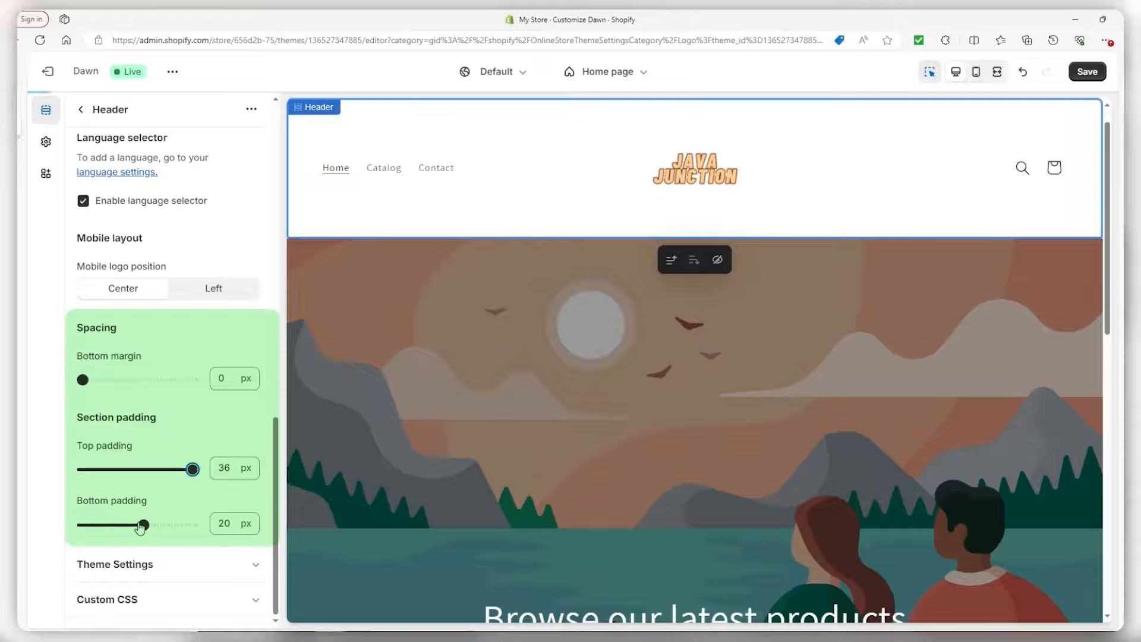
left_click_drag(143, 525, 192, 524)
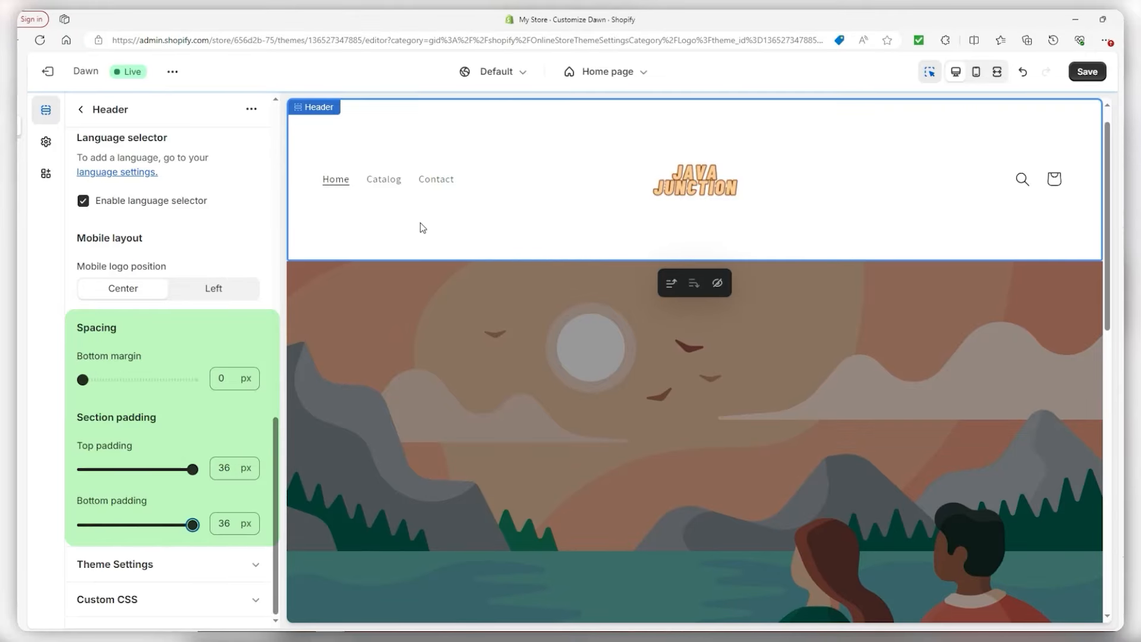
left_click_drag(193, 469, 143, 470)
left_click_drag(192, 525, 143, 524)
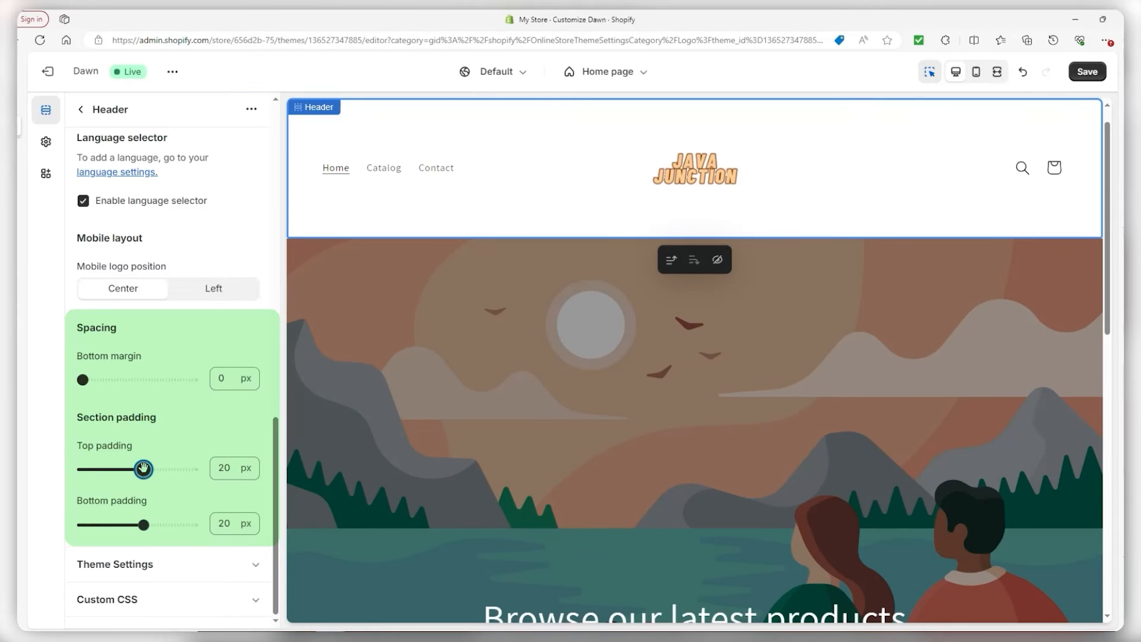
Try 0 px top and bottom padding on the header section and restore both to 20 px.
left_click_drag(144, 469, 48, 470)
left_click_drag(143, 525, 52, 517)
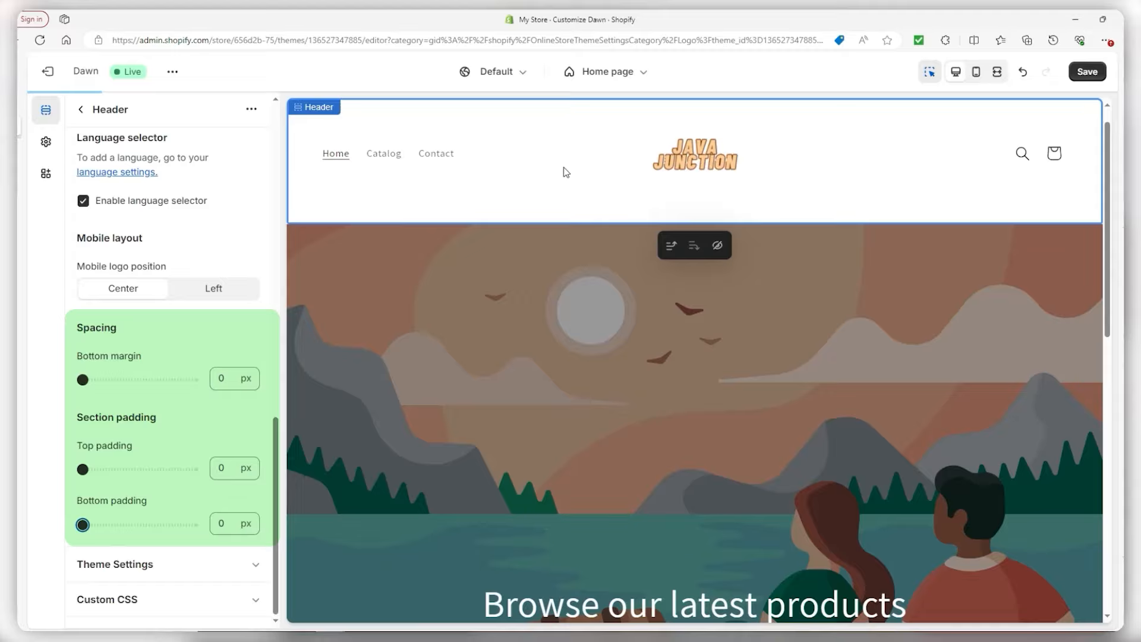
left_click_drag(83, 469, 142, 469)
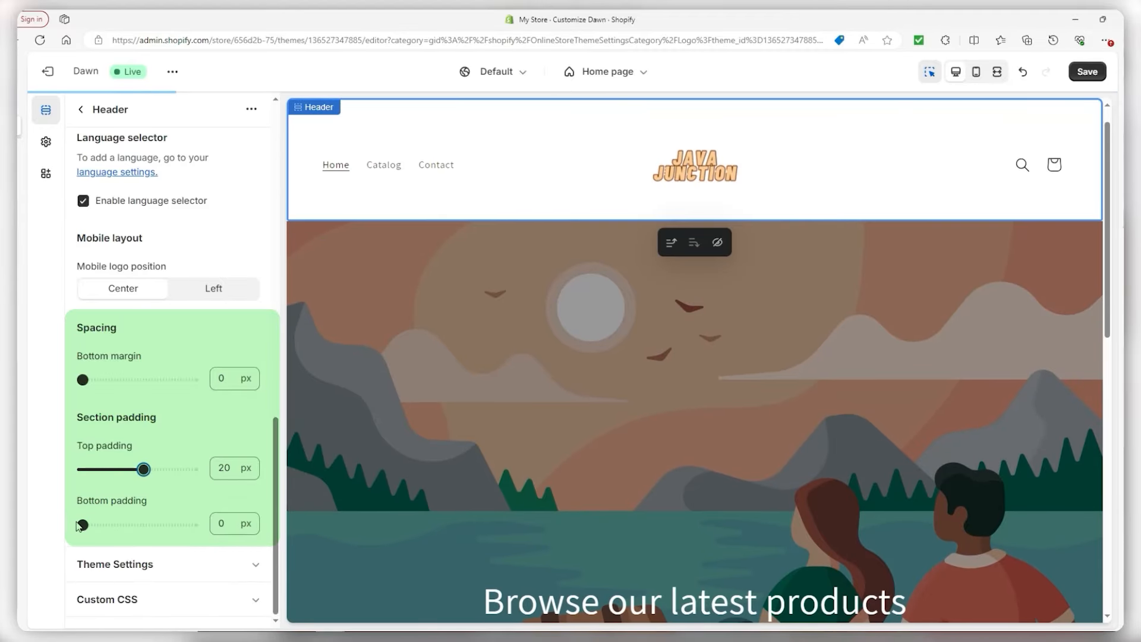
left_click_drag(83, 525, 137, 523)
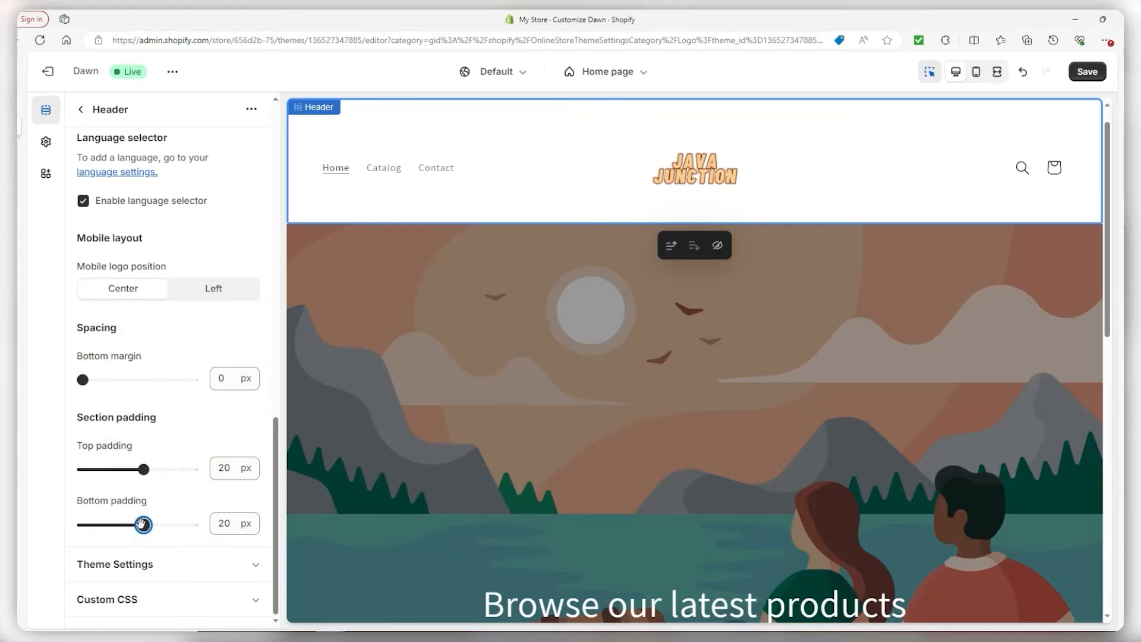
Return to the header section's settings and save the theme changes.
scroll(159, 419, "up", 7)
scroll(176, 417, "up", 6)
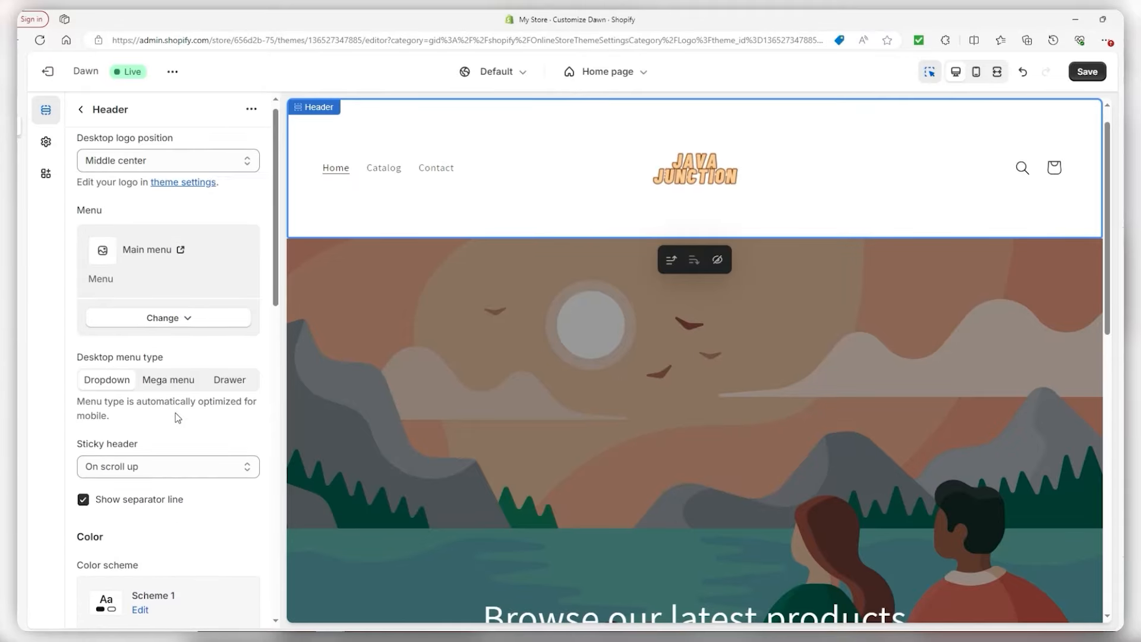
left_click(530, 208)
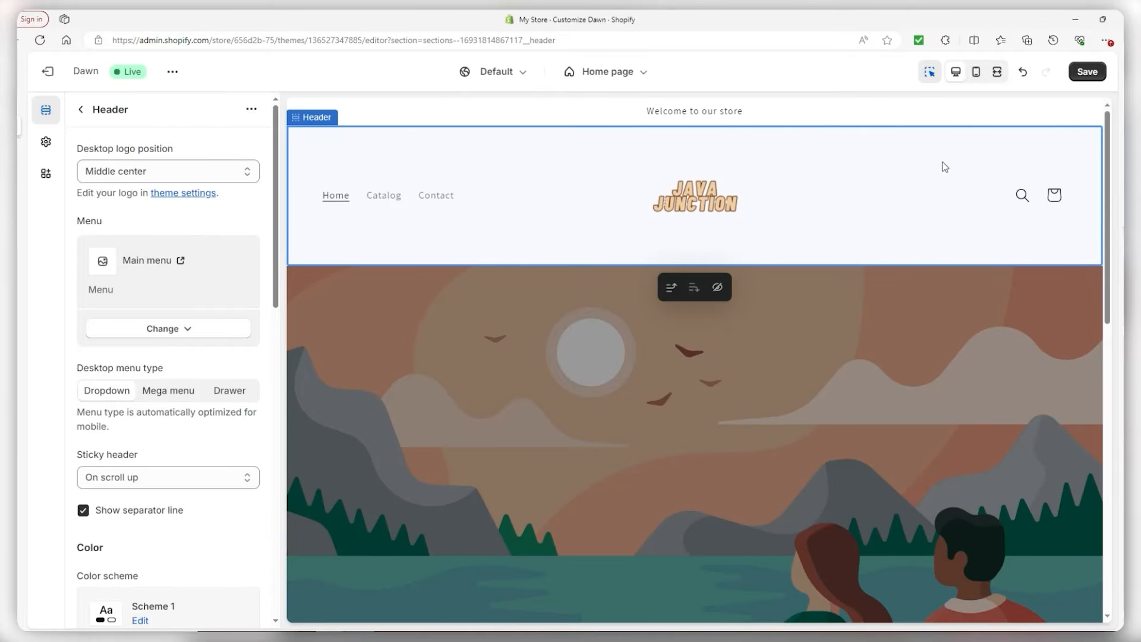
left_click(1087, 71)
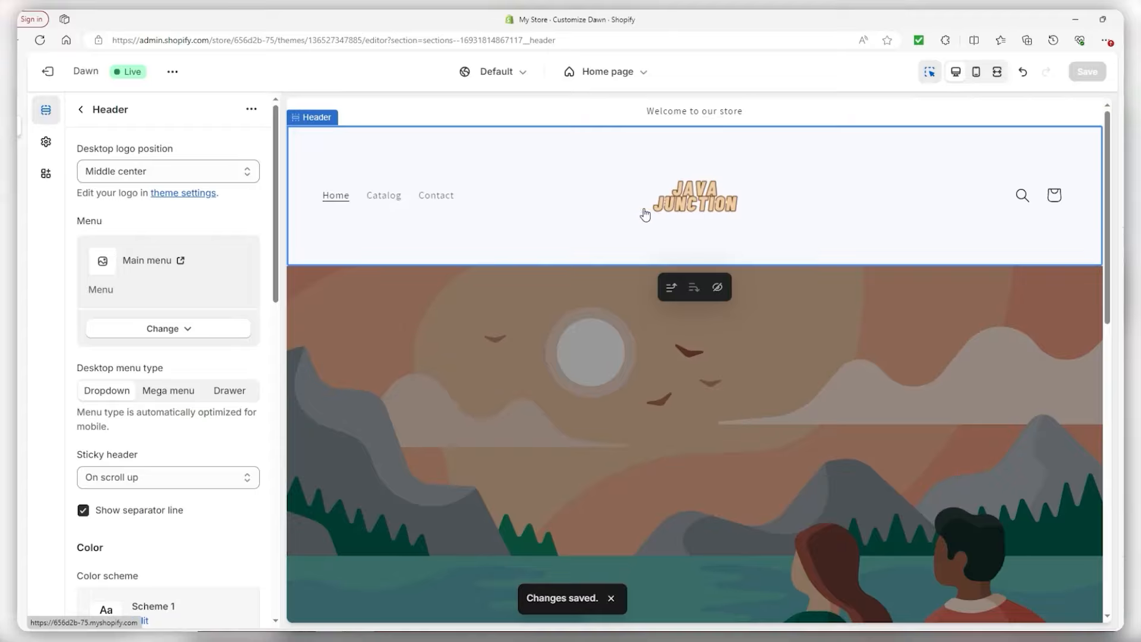
Examine the color settings of Scheme 1 in the theme settings, including the shadow color picker, and return to the scheme list.
left_click(46, 141)
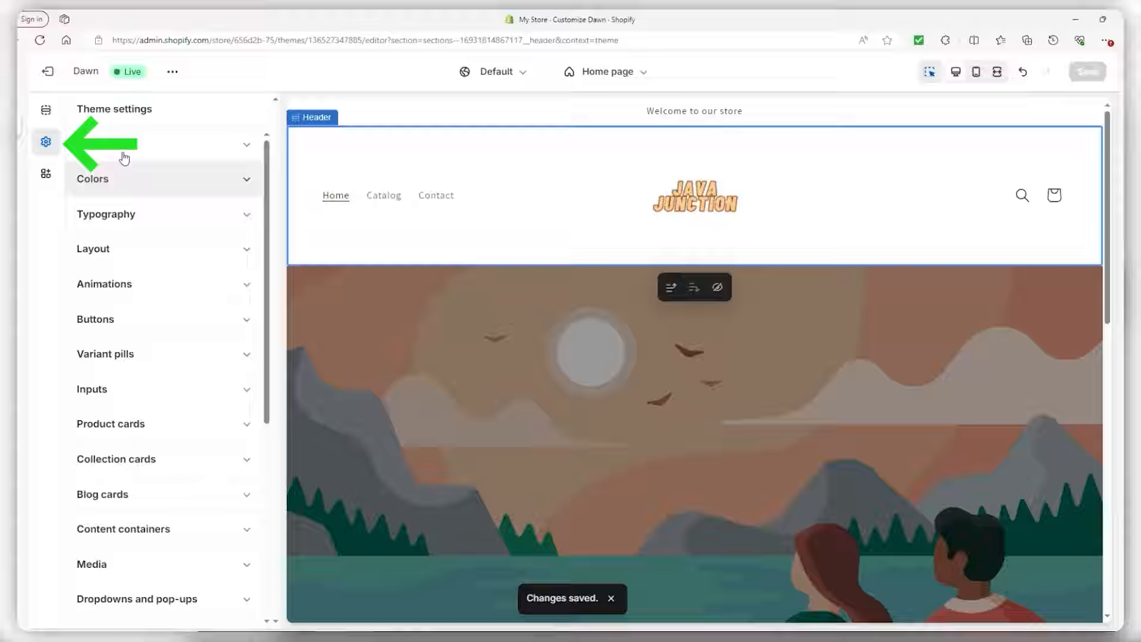
left_click(186, 184)
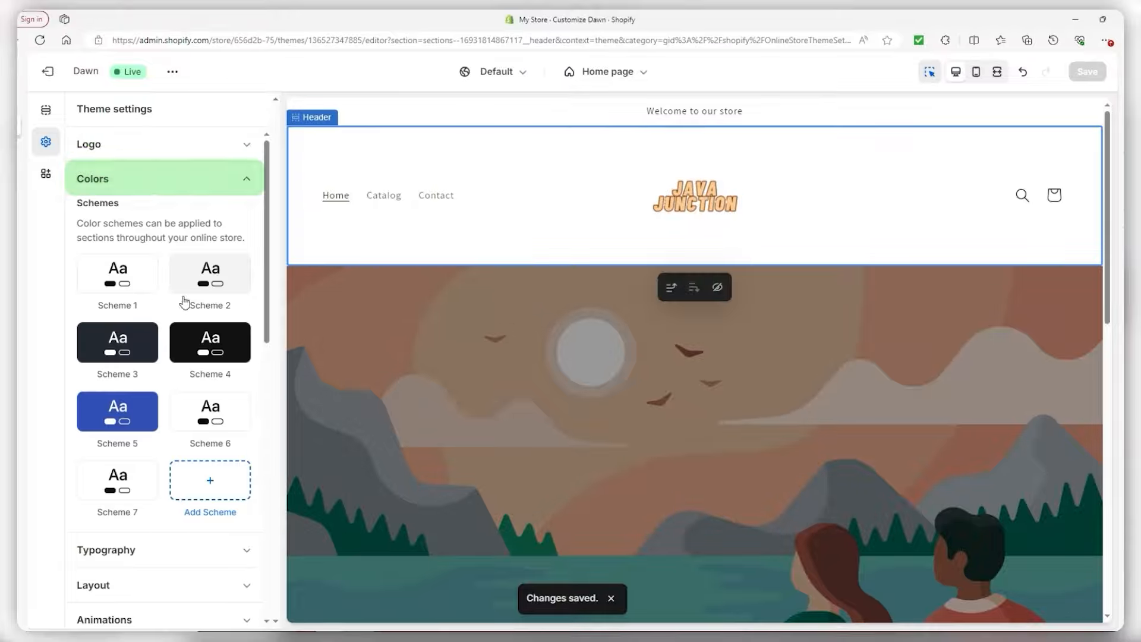
left_click(123, 282)
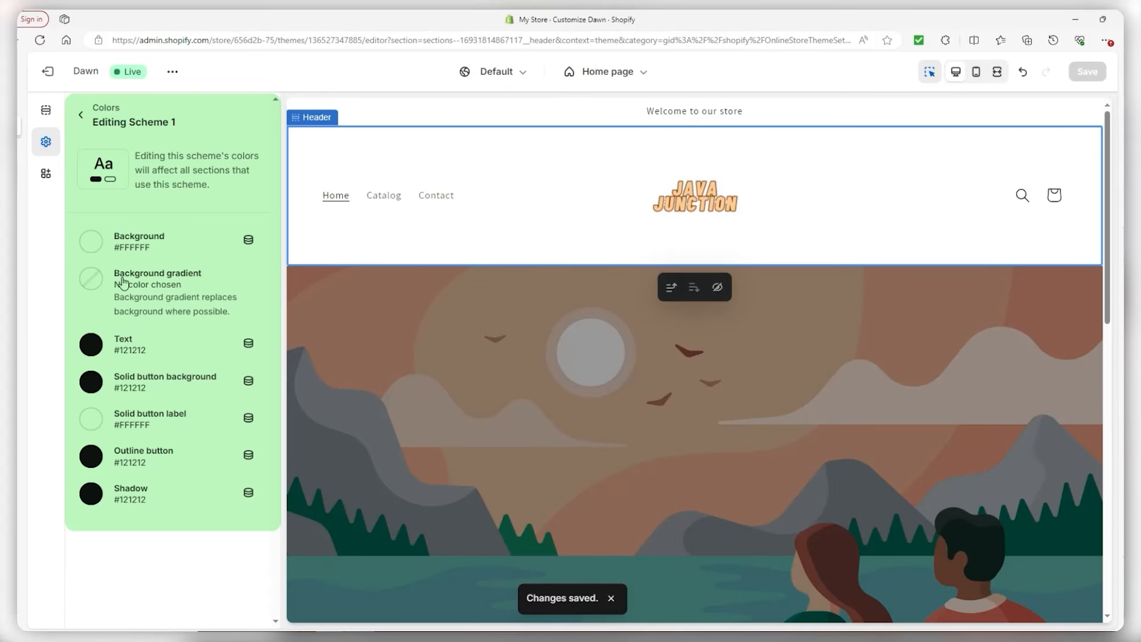
left_click(89, 242)
left_click(92, 498)
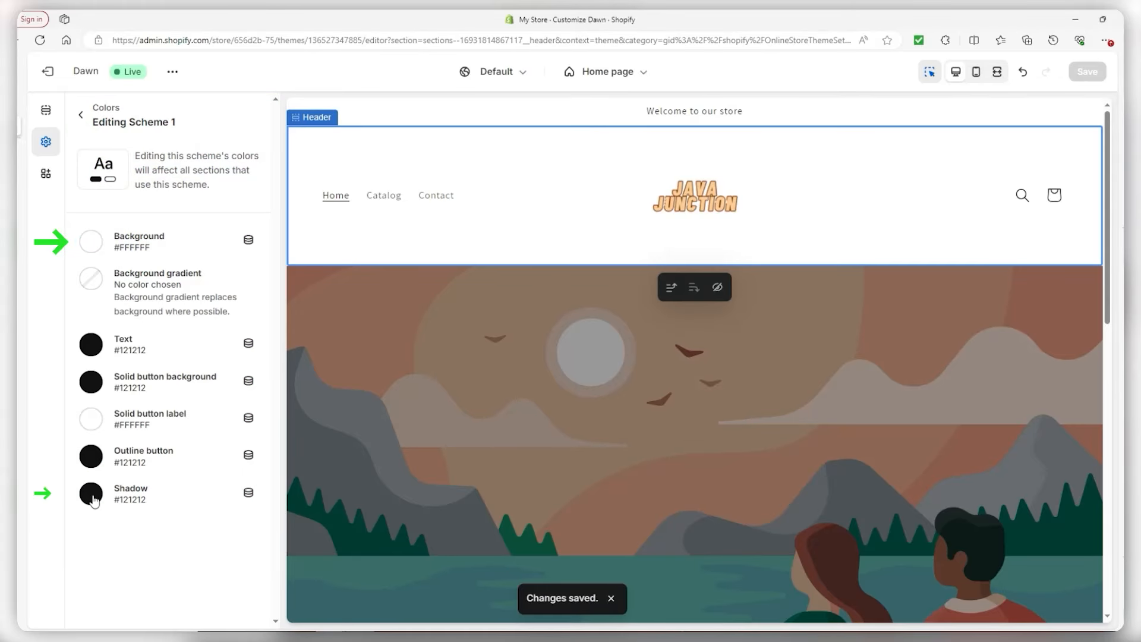
left_click(91, 494)
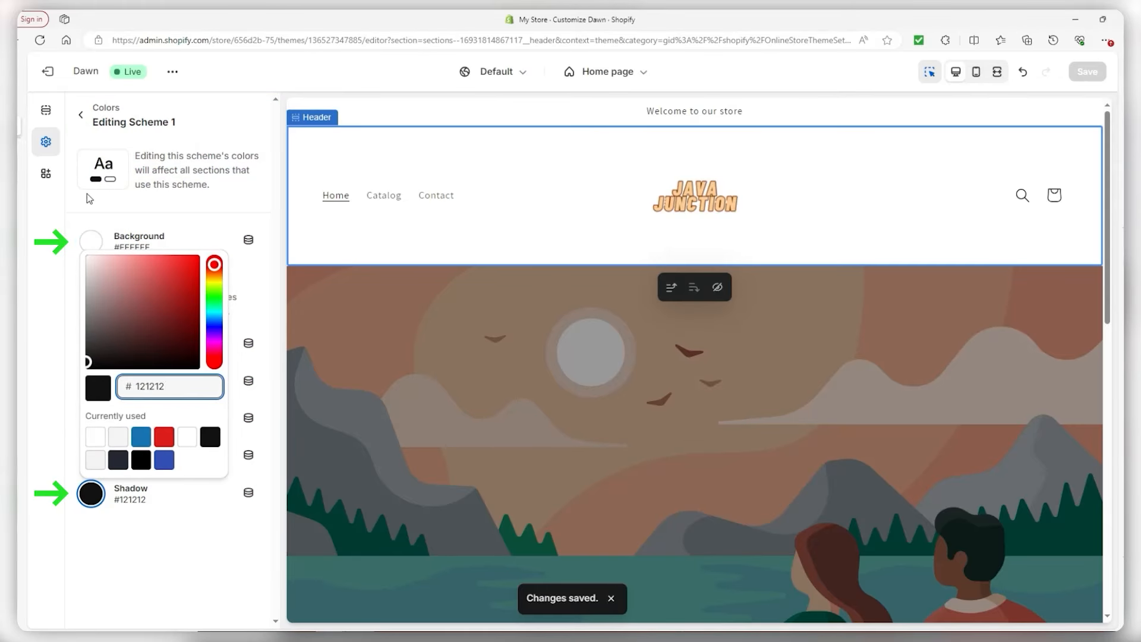
left_click(82, 117)
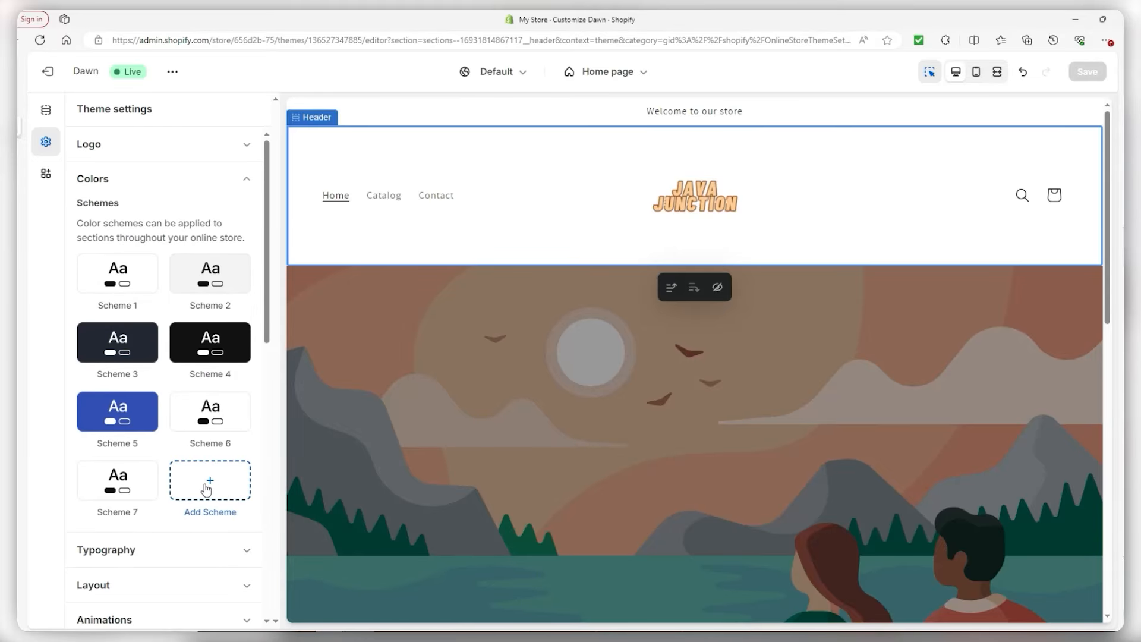
Add a new color scheme with its default colors to the theme and return to the scheme list.
left_click(226, 492)
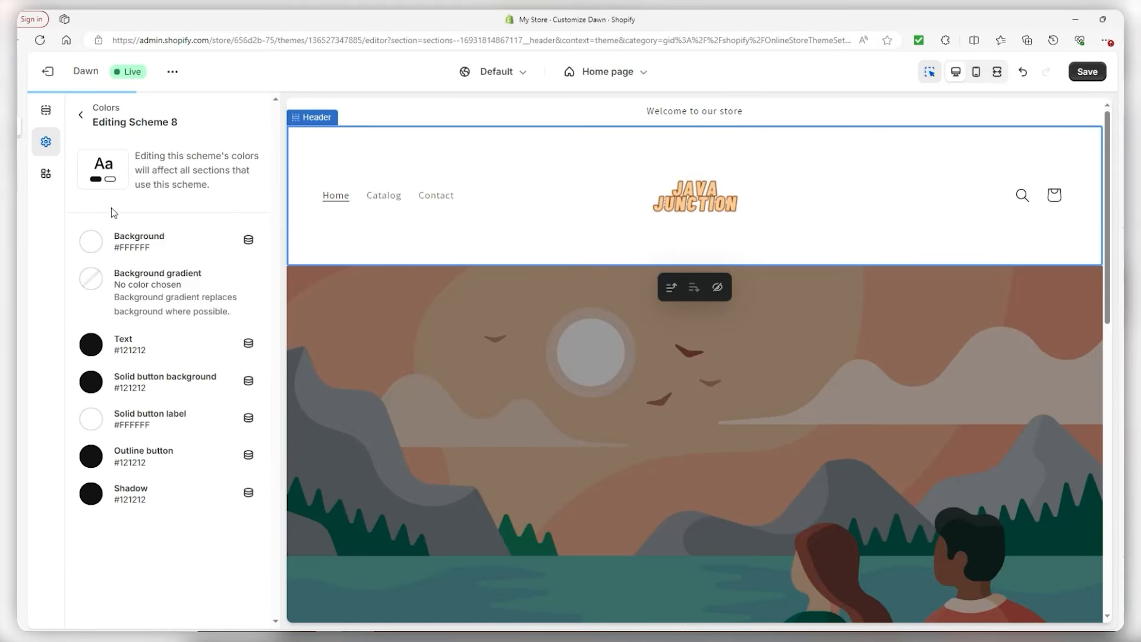
left_click(81, 116)
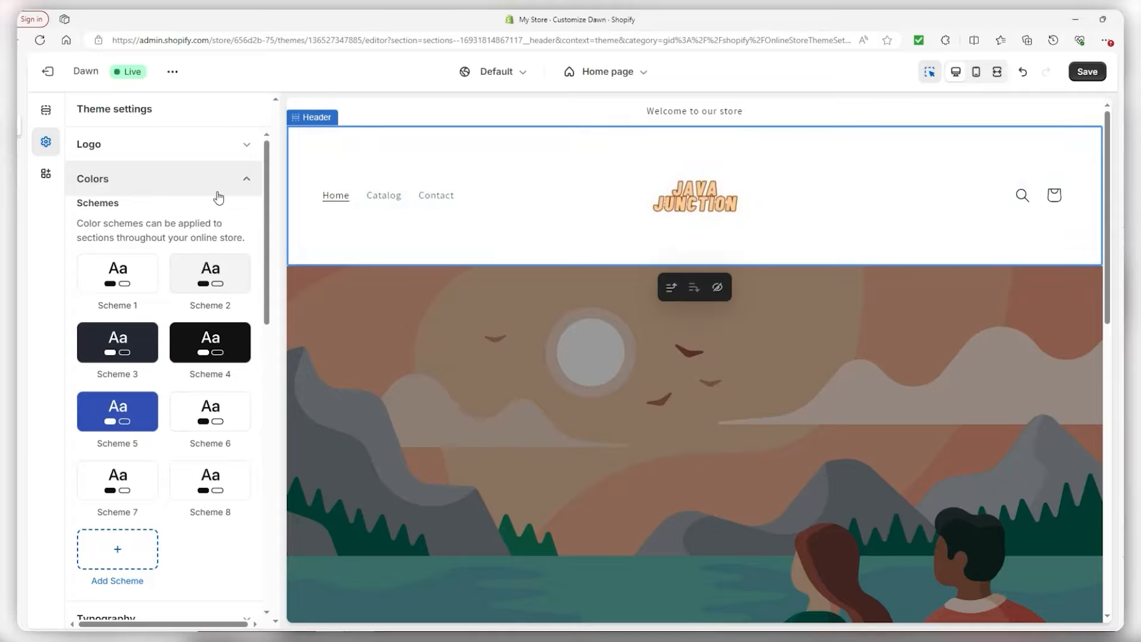
Set the header section's color scheme to Scheme 5 and save the theme.
left_click(864, 197)
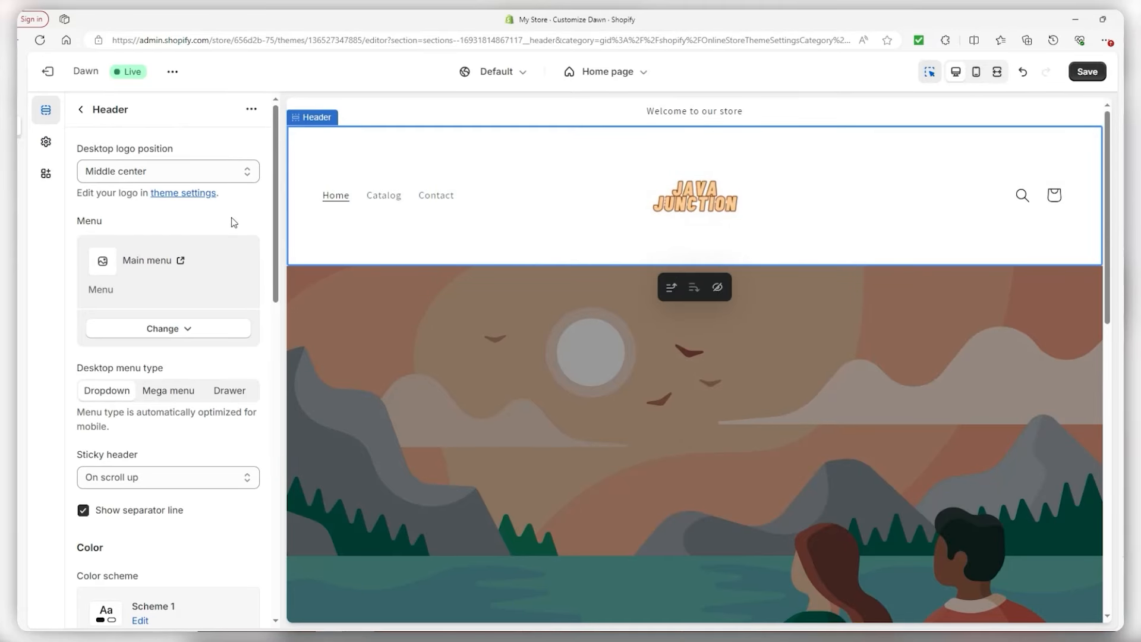
scroll(178, 226, "down", 5)
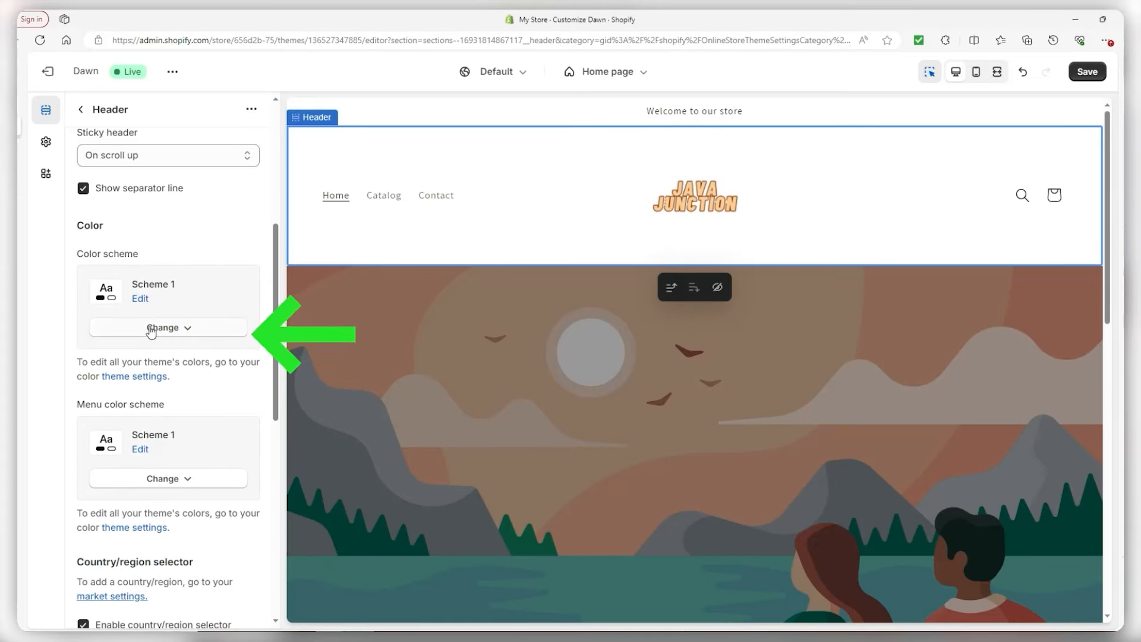
left_click(148, 327)
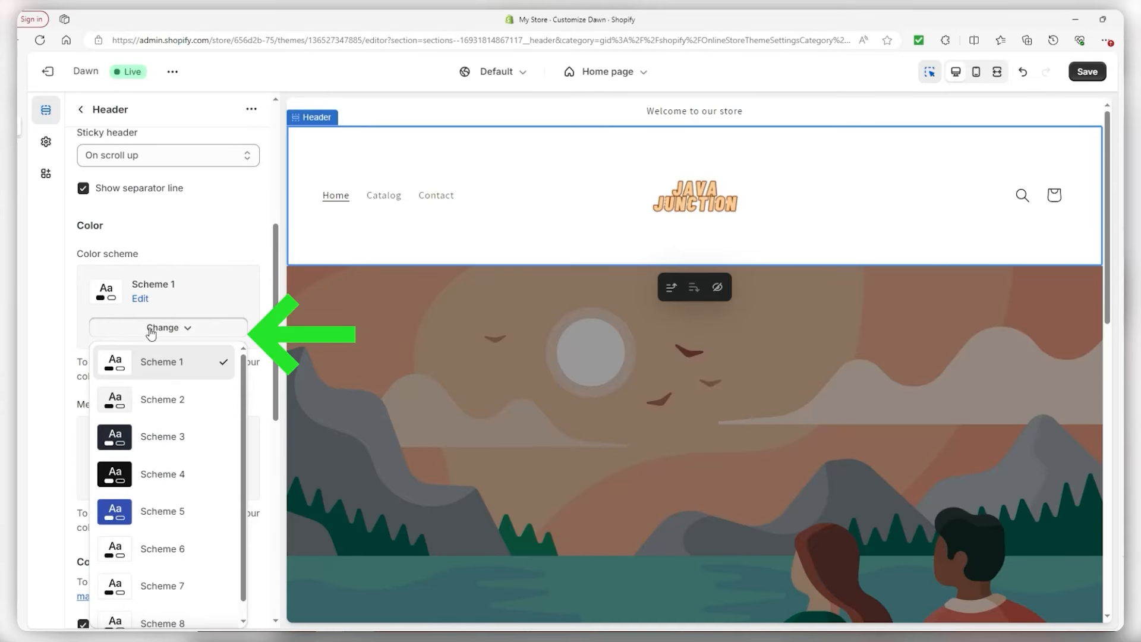
left_click(162, 517)
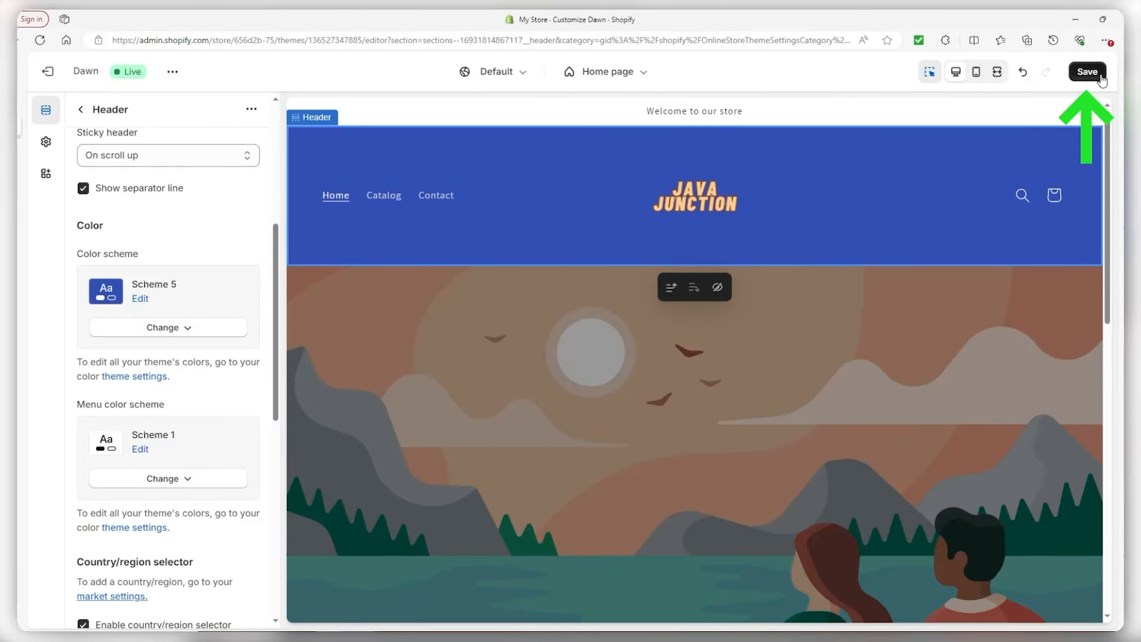
key("ctrl+s")
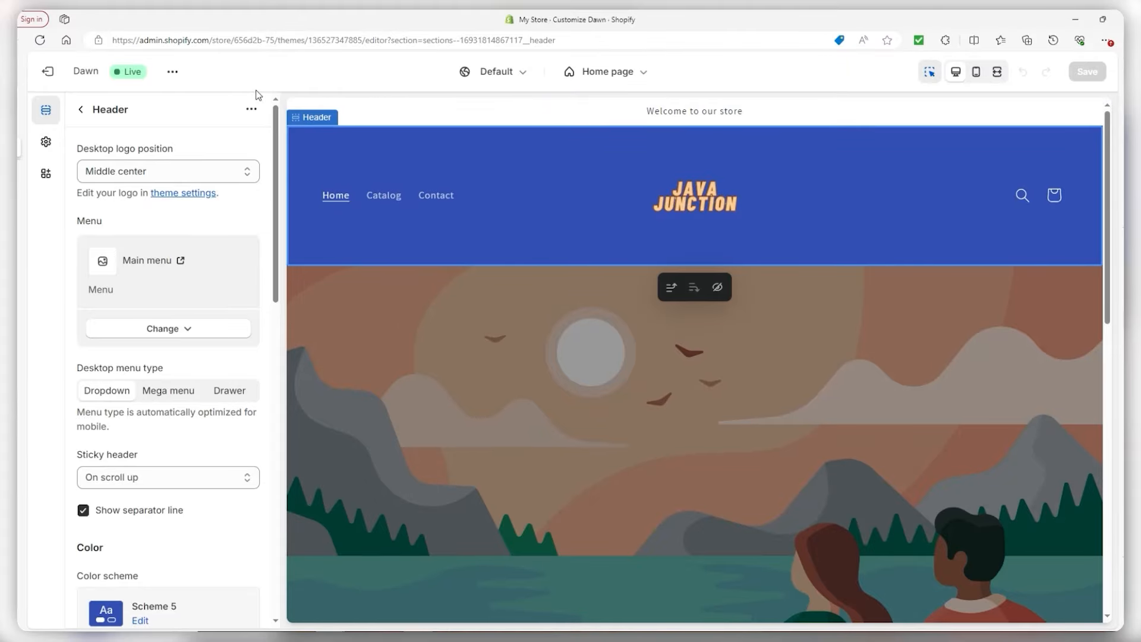
Set the theme's headings font to Abril Fatface, try a larger heading font size scale and restore it to 100%.
left_click(47, 143)
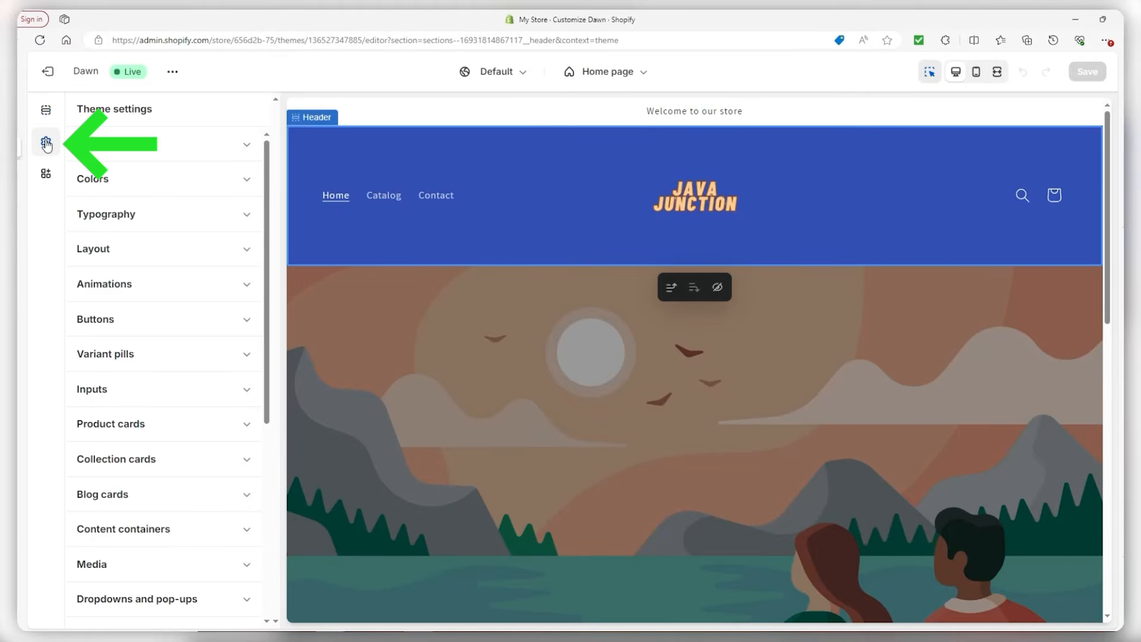
left_click(246, 214)
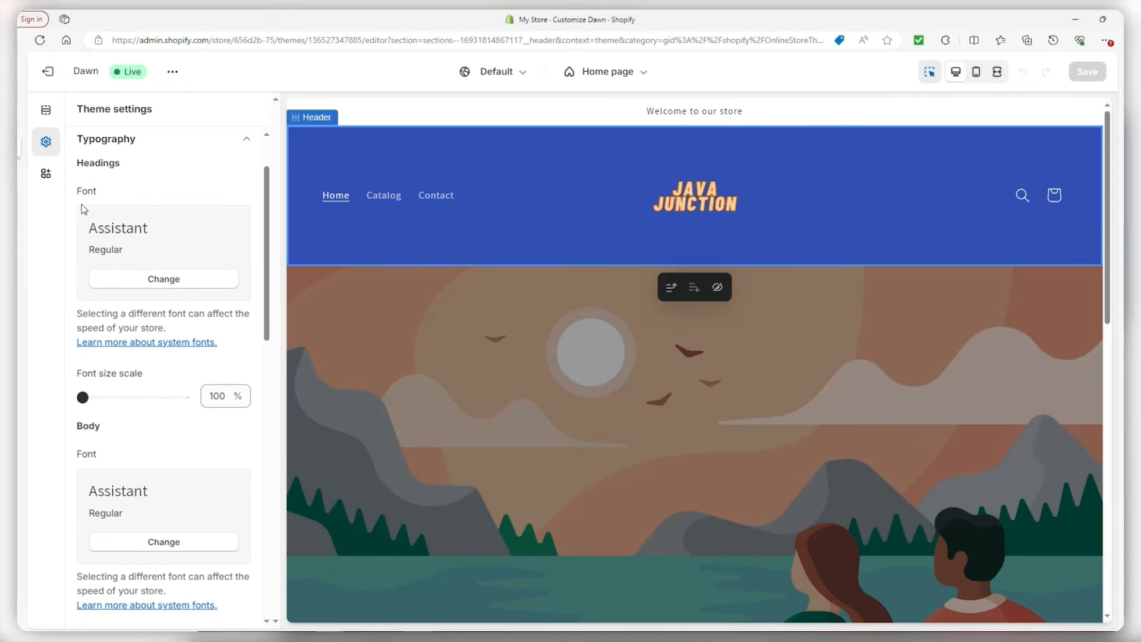
scroll(618, 480, "down", 3)
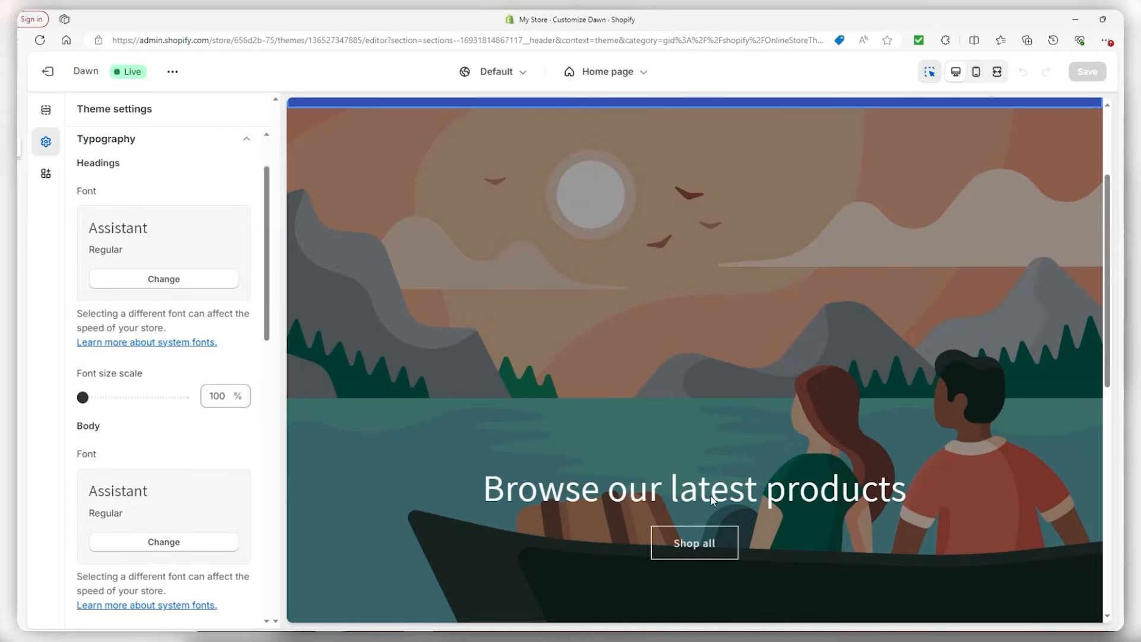
left_click(141, 285)
scroll(147, 290, "down", 1)
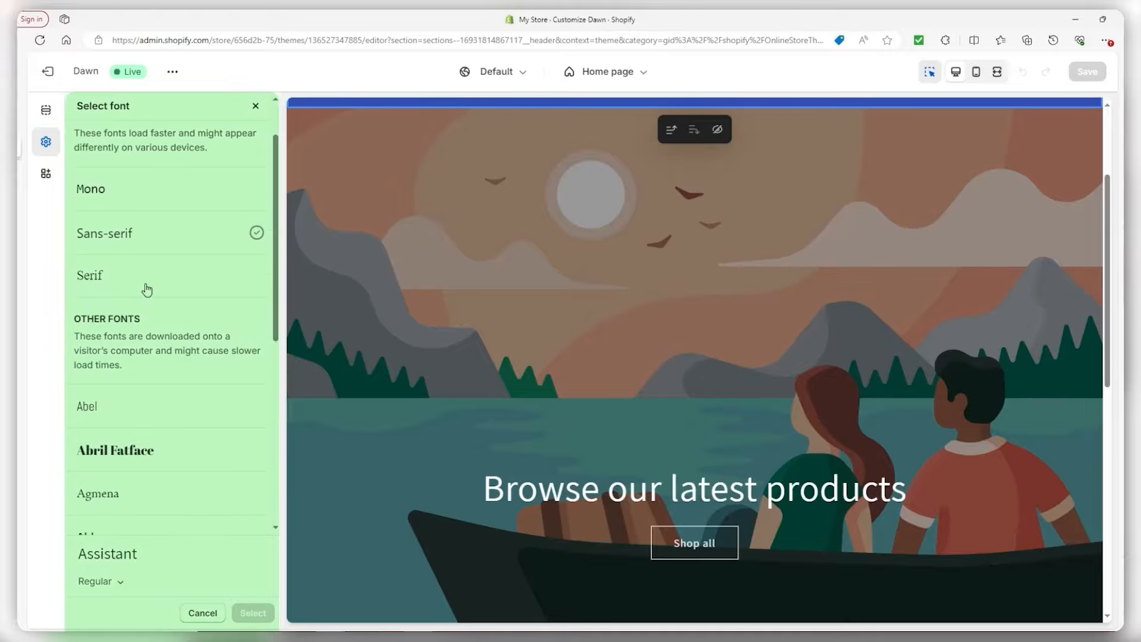
left_click(140, 453)
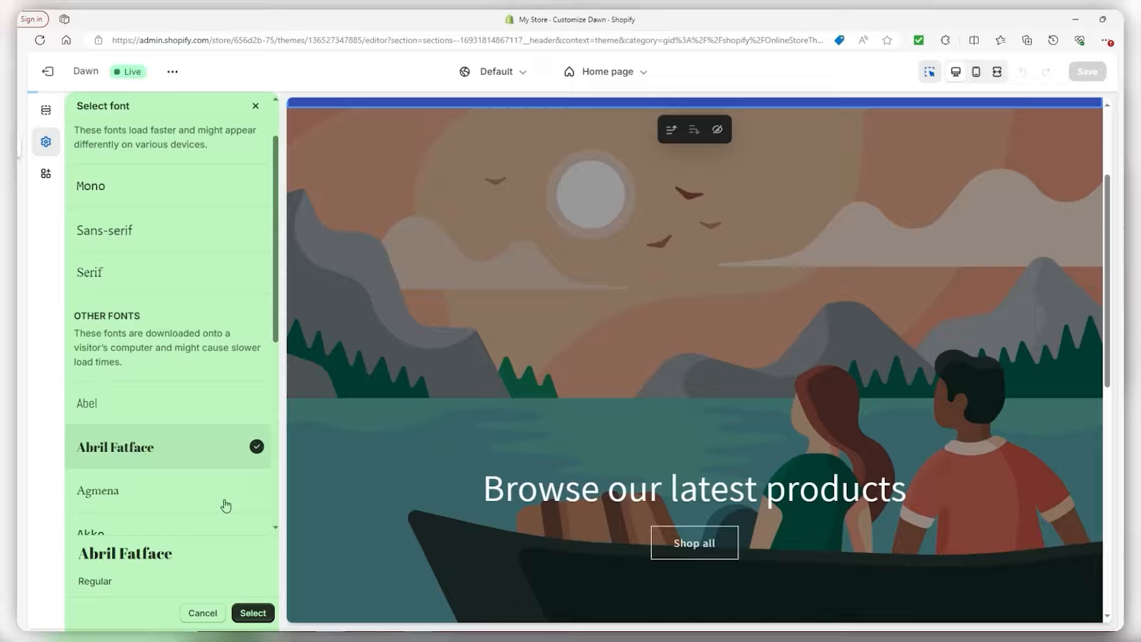
left_click(254, 613)
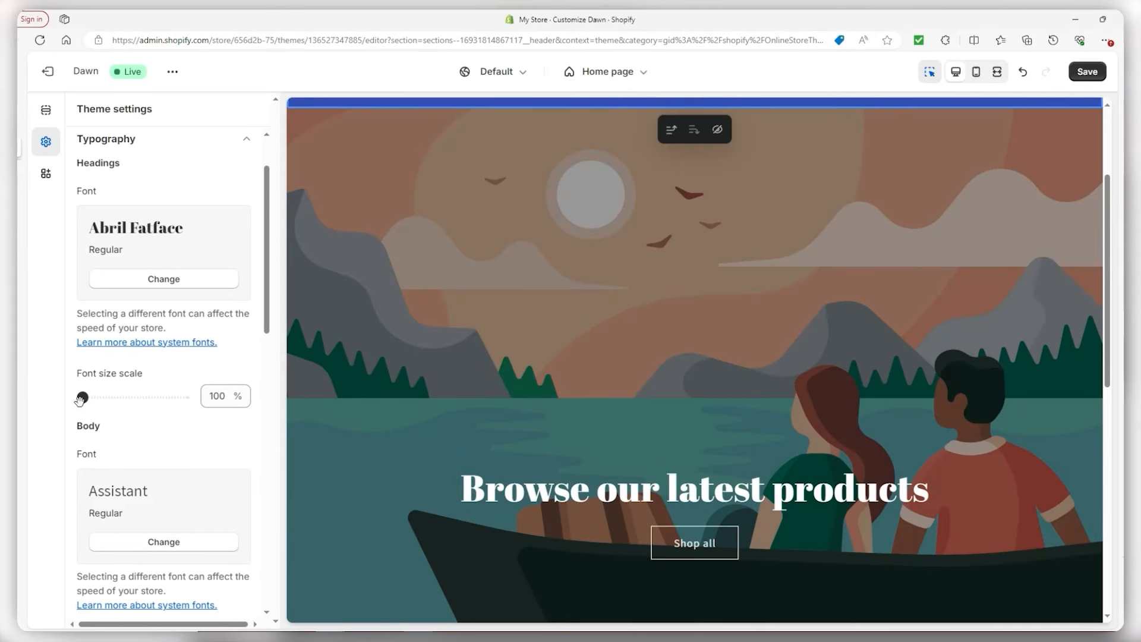
mouse_move(82, 397)
left_mouse_down()
mouse_move(145, 403)
mouse_move(82, 397)
left_mouse_up()
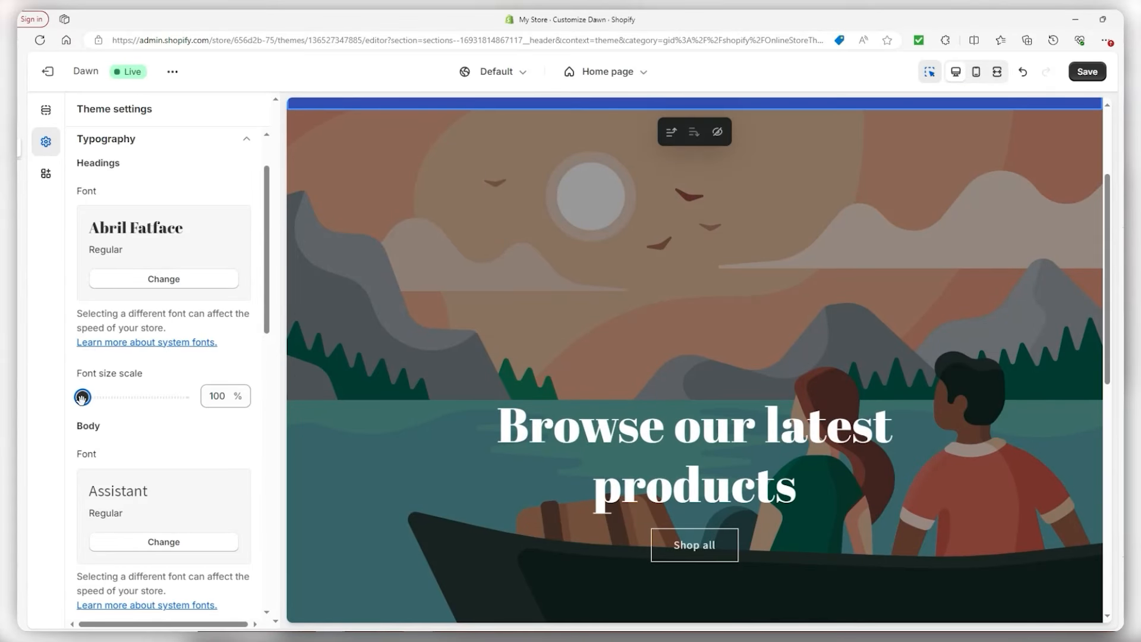
Set the theme's body font to Akko Regular.
scroll(147, 361, "down", 3)
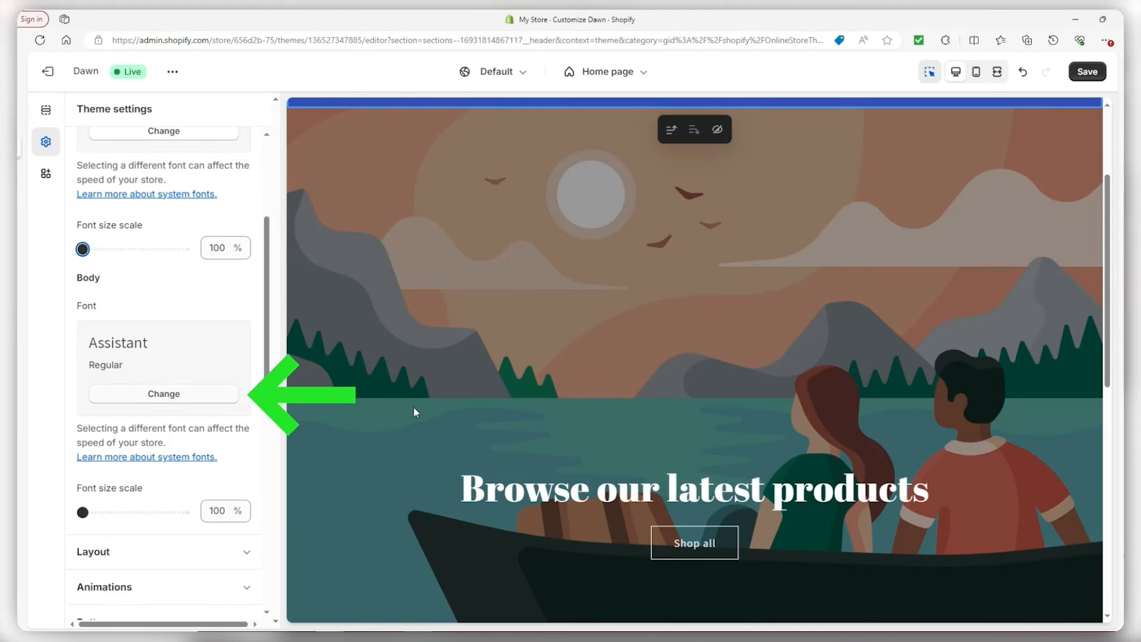
scroll(580, 505, "down", 3)
scroll(579, 506, "down", 5)
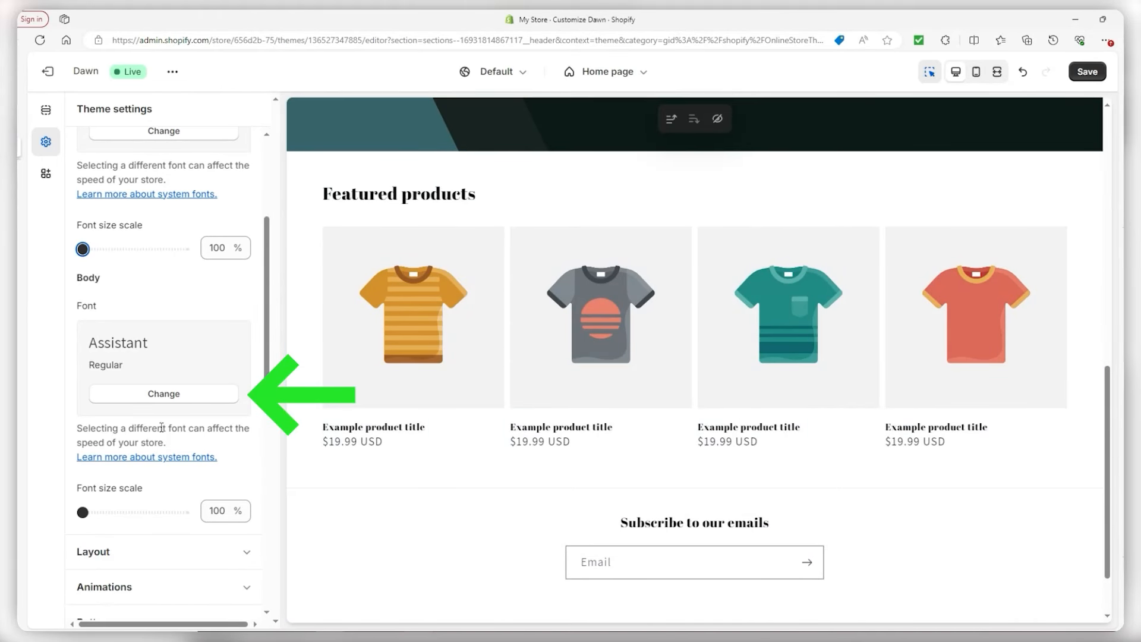
left_click(127, 394)
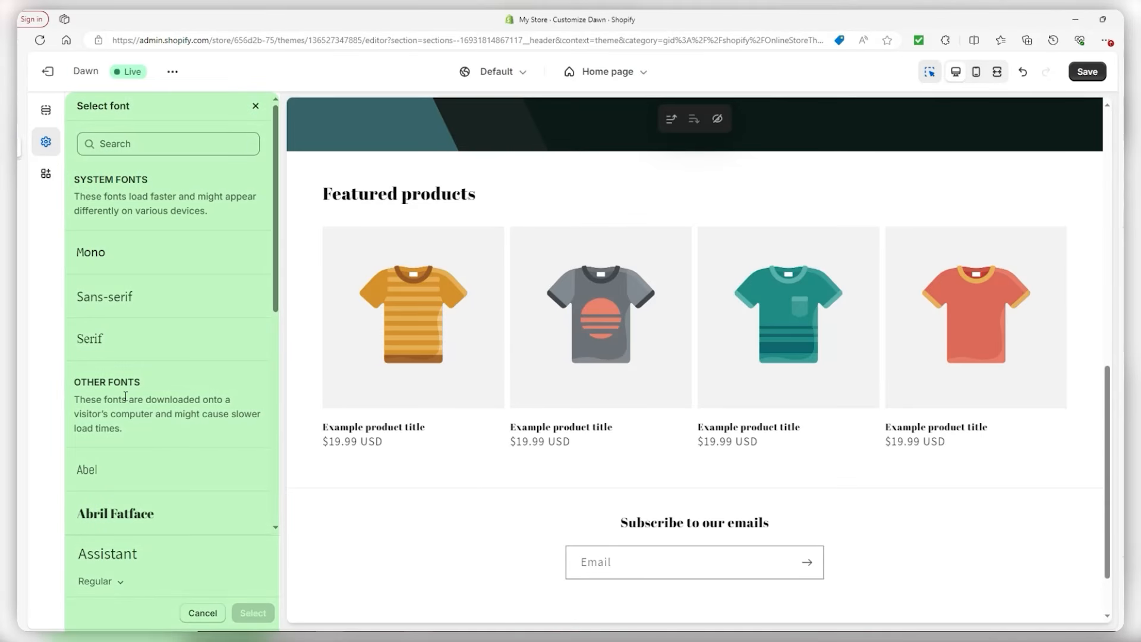
scroll(143, 381, "down", 1)
scroll(143, 380, "down", 3)
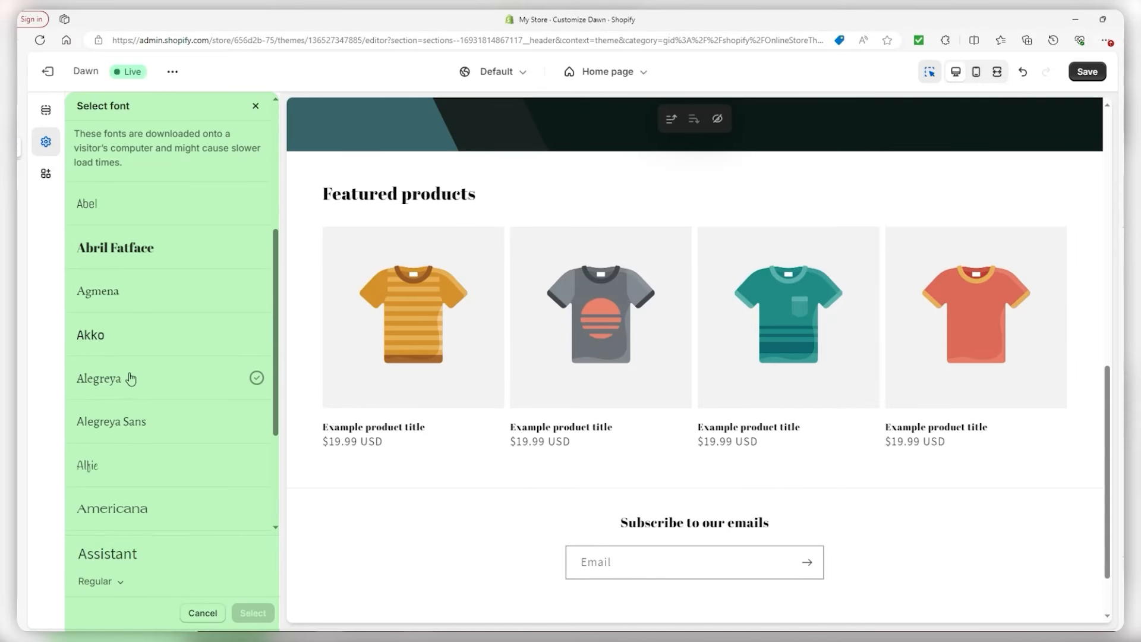
left_click(114, 350)
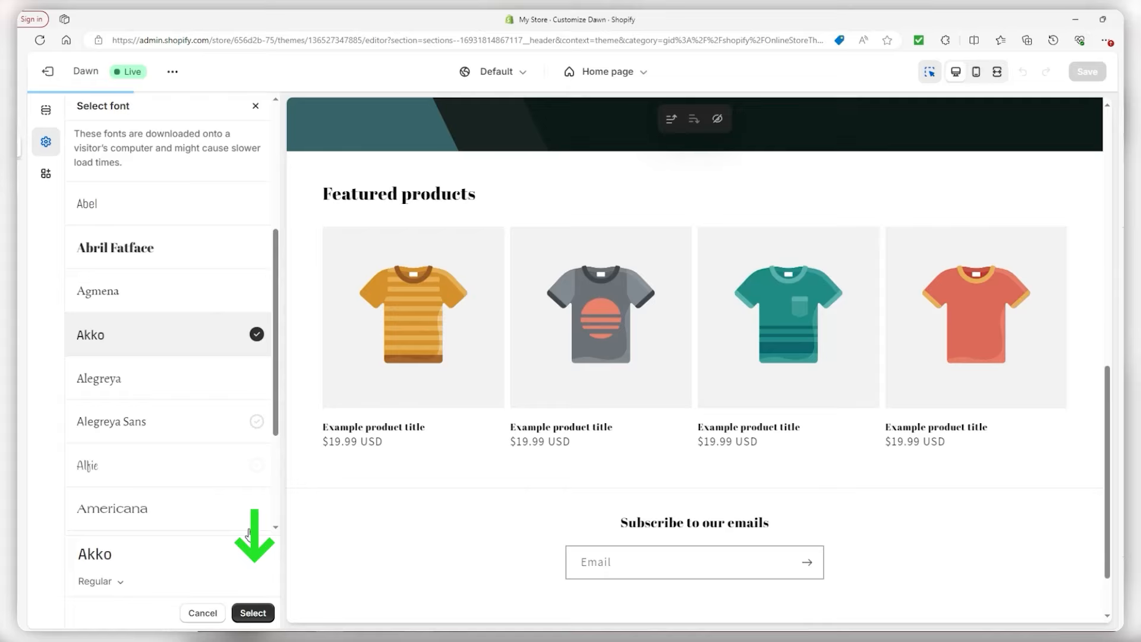
left_click(254, 614)
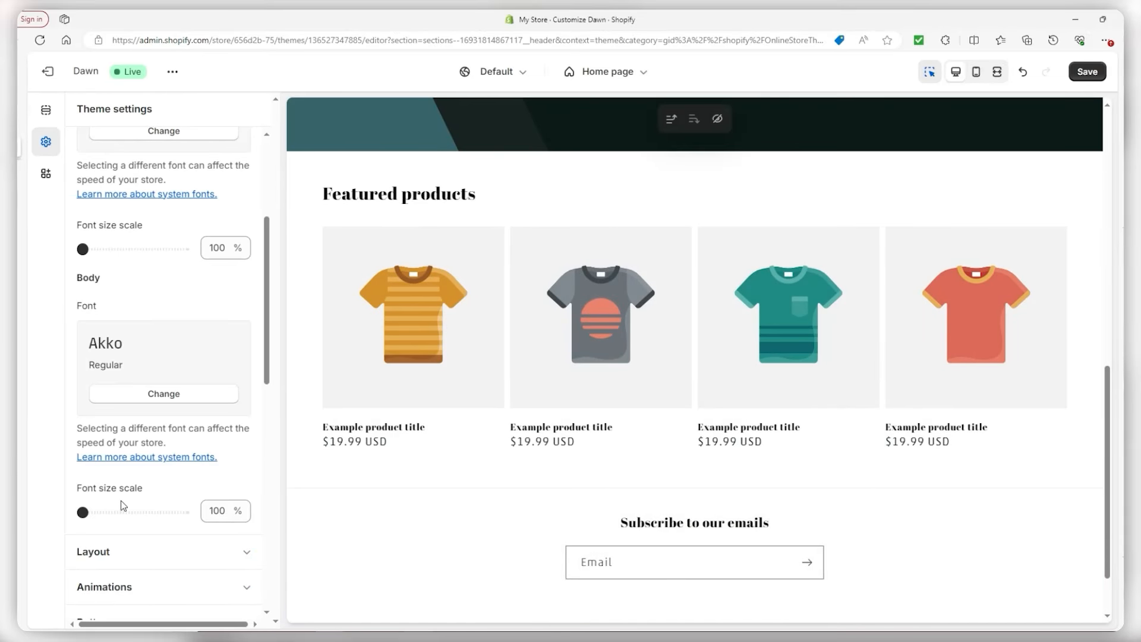
Collapse the typography settings and save the theme with the new fonts.
scroll(198, 458, "up", 4)
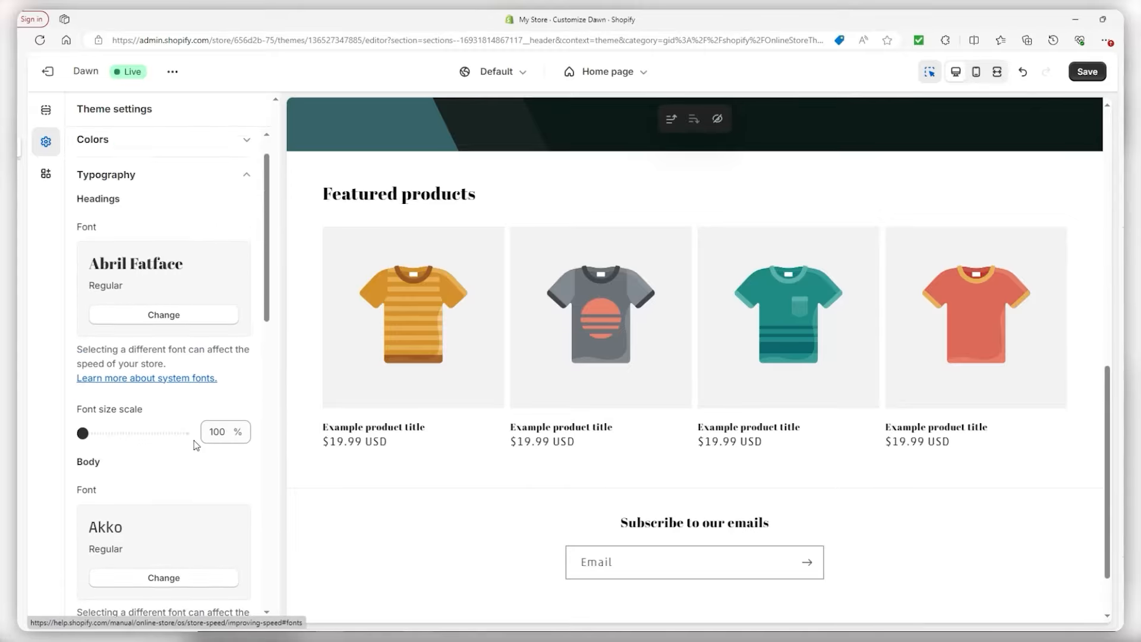
left_click(240, 217)
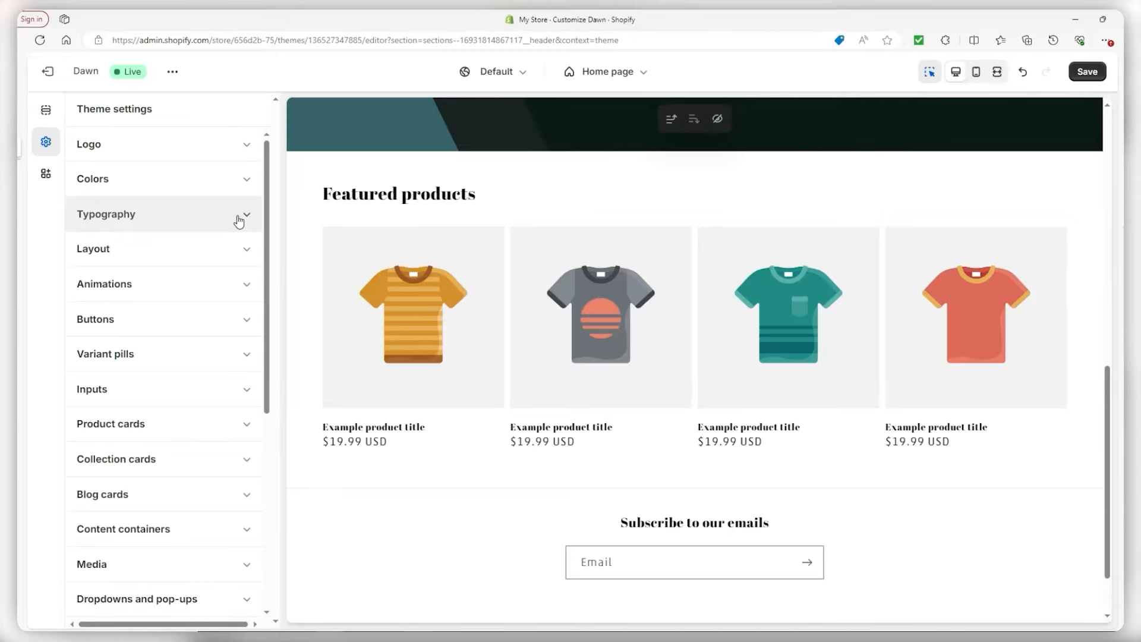
scroll(687, 243, "up", 6)
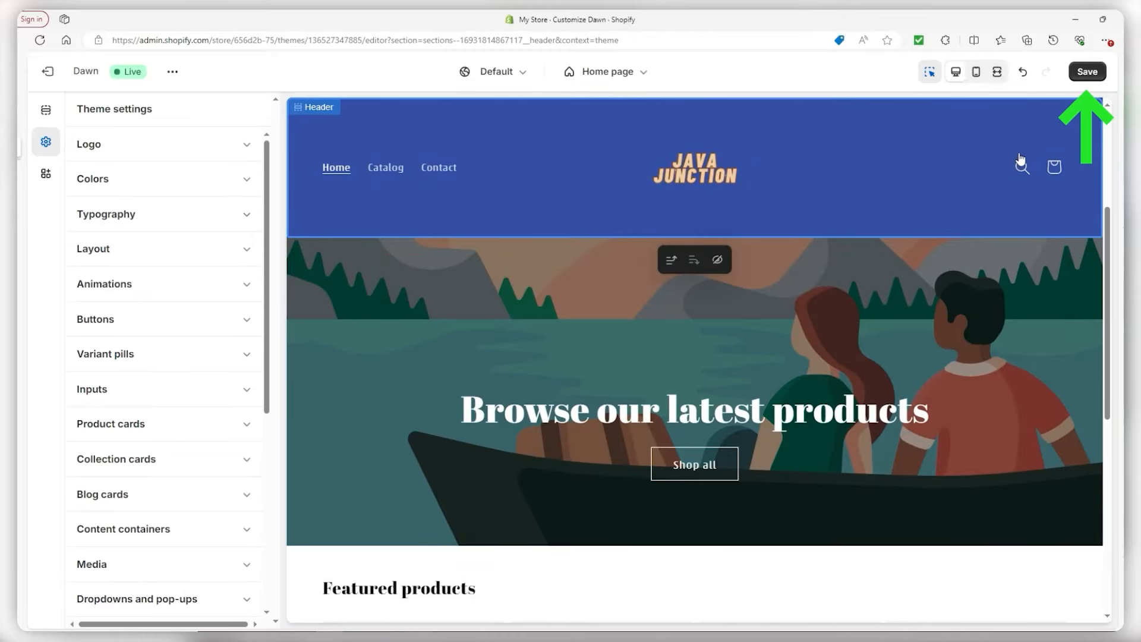
left_click(1087, 72)
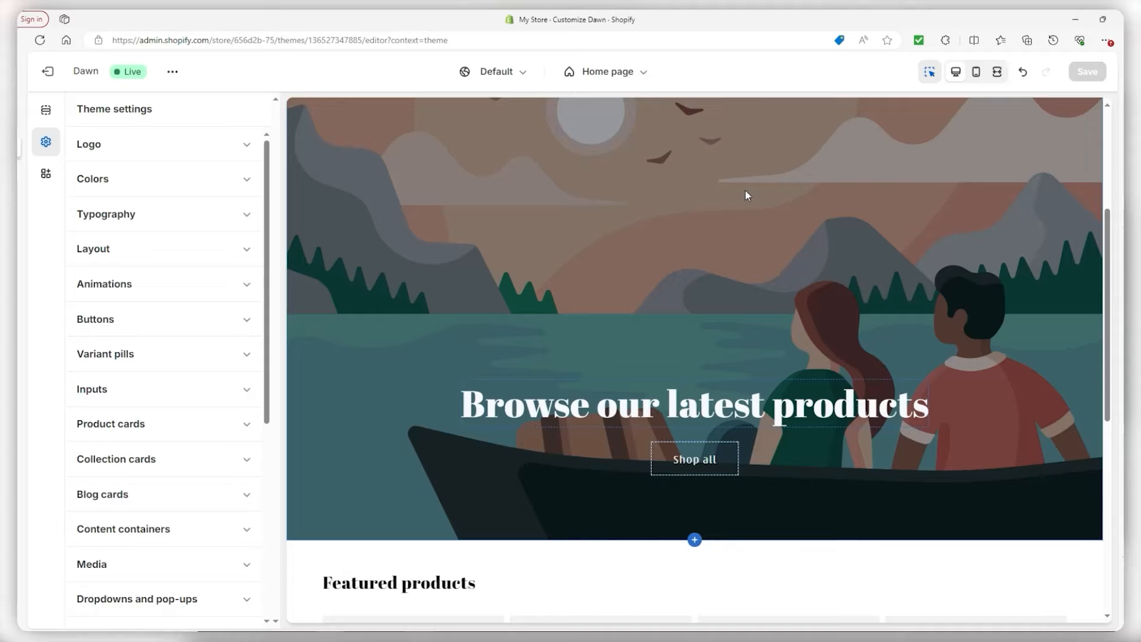
Review the settings of the home page's image banner and its Buttons block, and return to the section list.
left_click(663, 186)
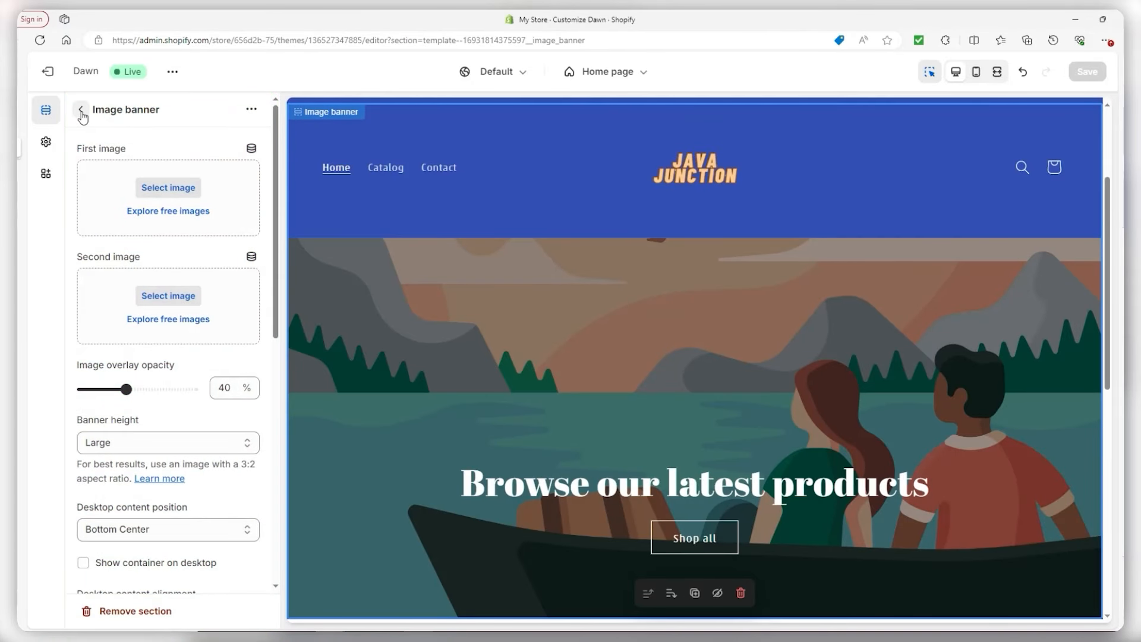
left_click(81, 111)
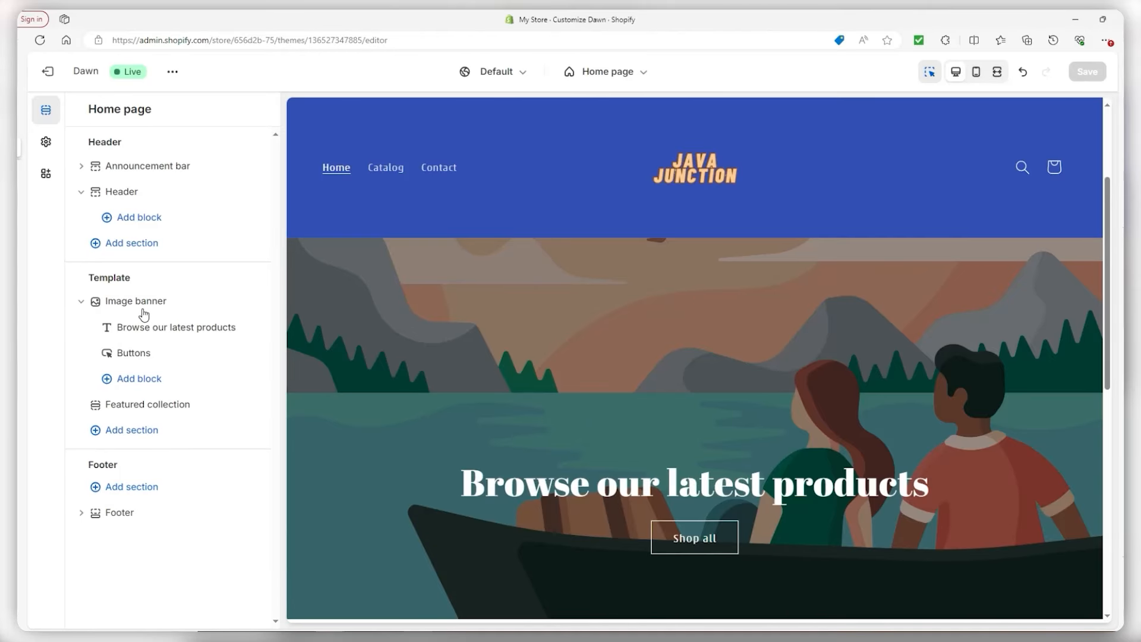
left_click(169, 354)
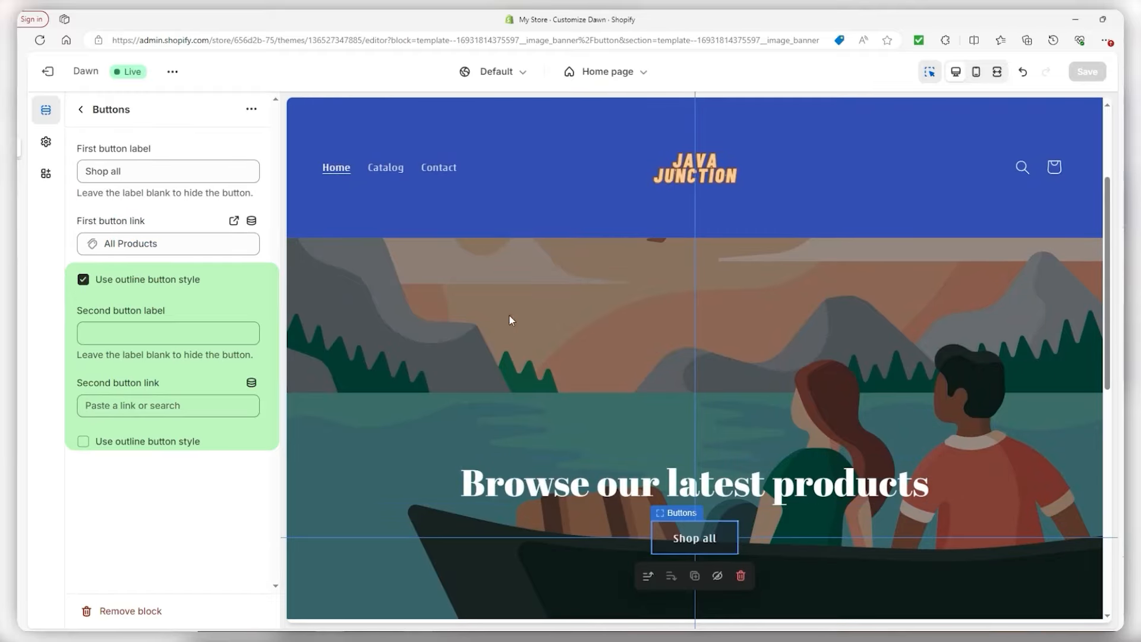
left_click(81, 110)
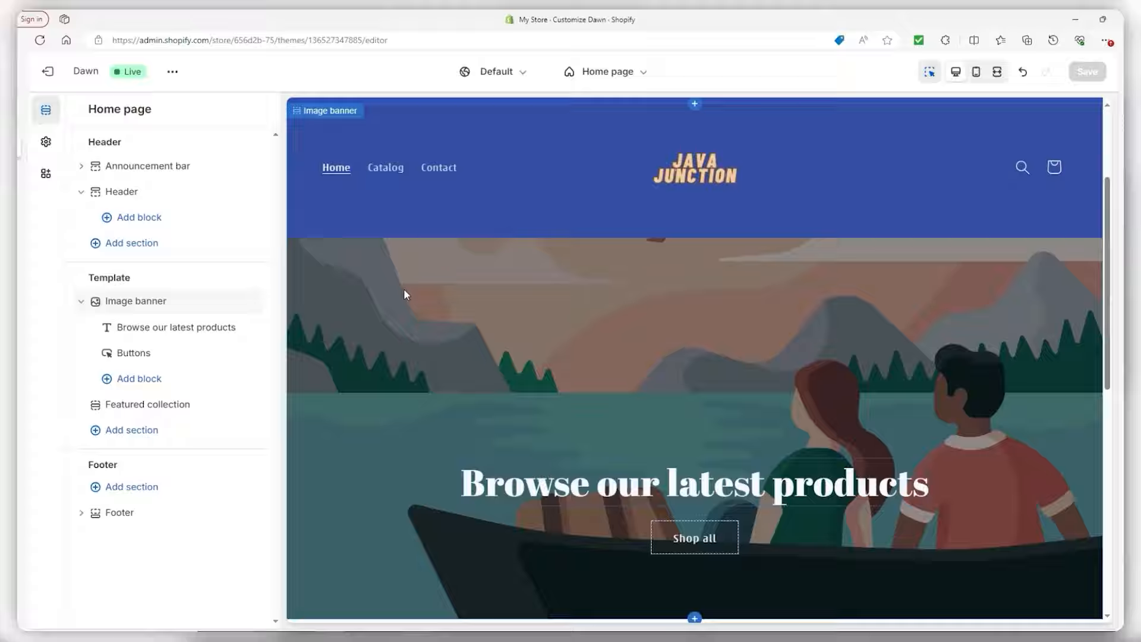
Set the image banner's first image to Coffee_Banner from the store library.
left_click(151, 304)
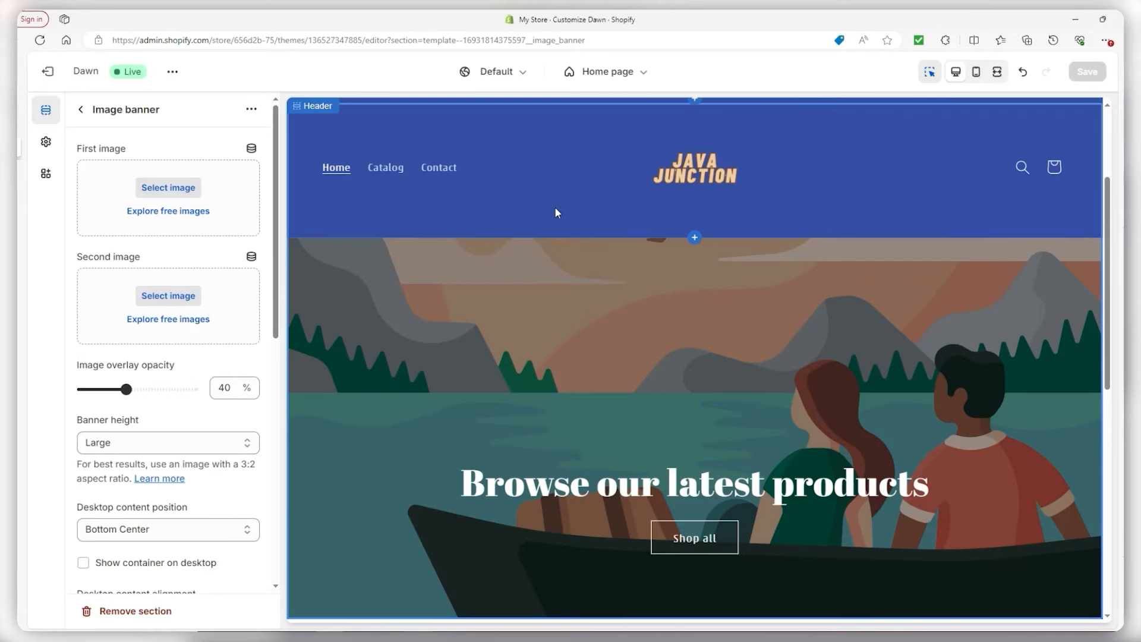
left_click(170, 189)
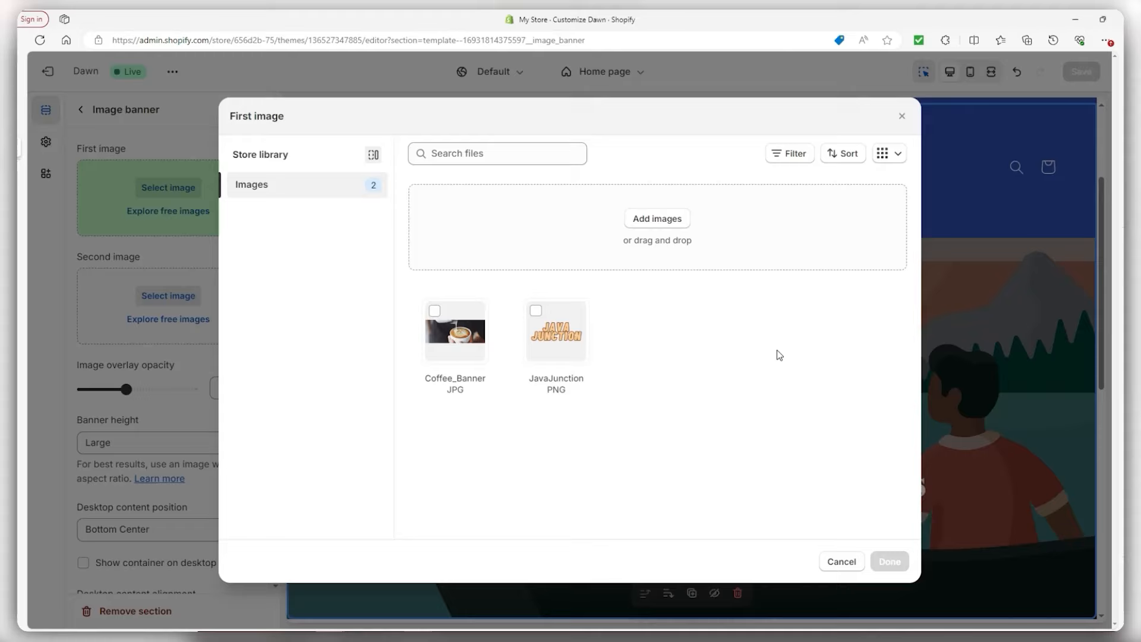
left_click(434, 312)
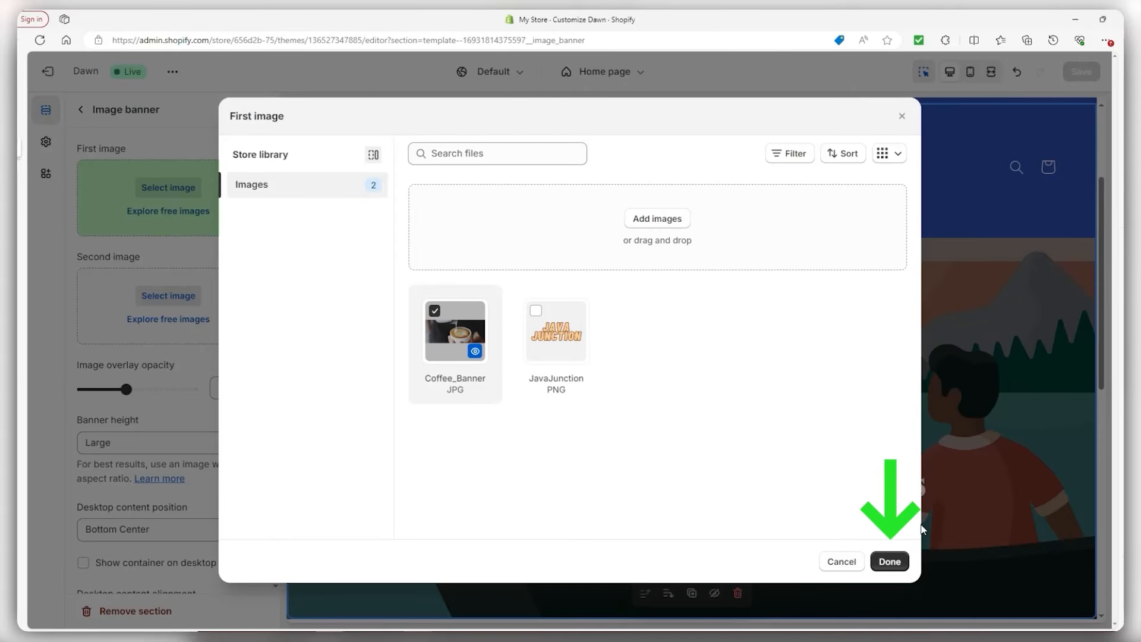
left_click(890, 561)
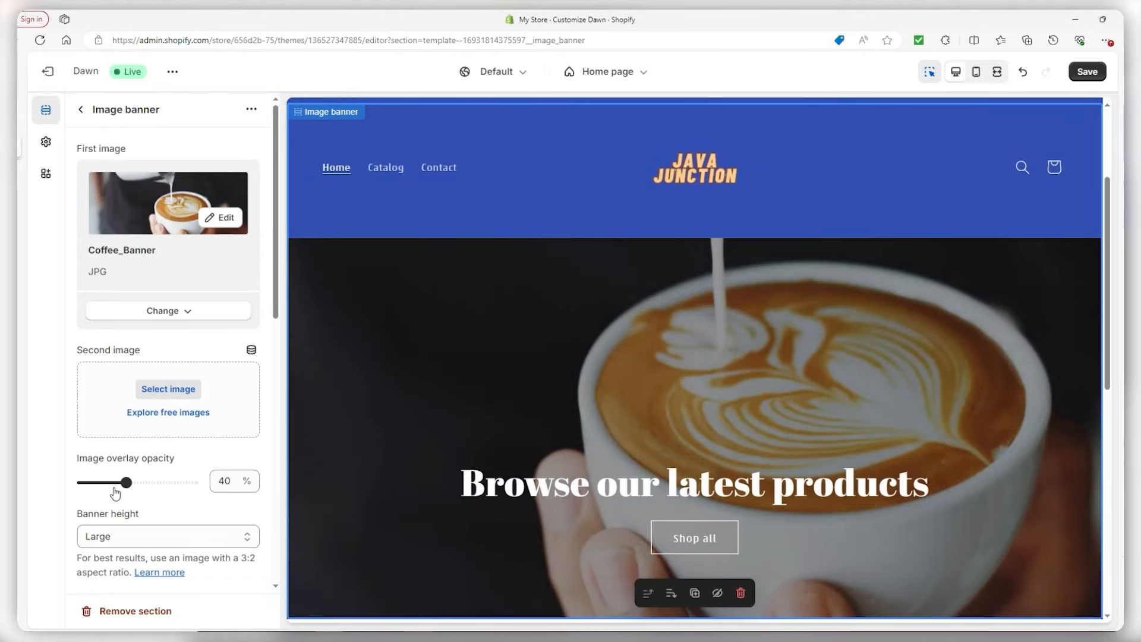
Keep the banner's image overlay opacity at 40%, try the Adapt to first image height and set the banner height to Medium.
mouse_move(126, 482)
left_mouse_down()
mouse_move(182, 484)
mouse_move(126, 482)
left_mouse_up()
scroll(575, 237, "down", 2)
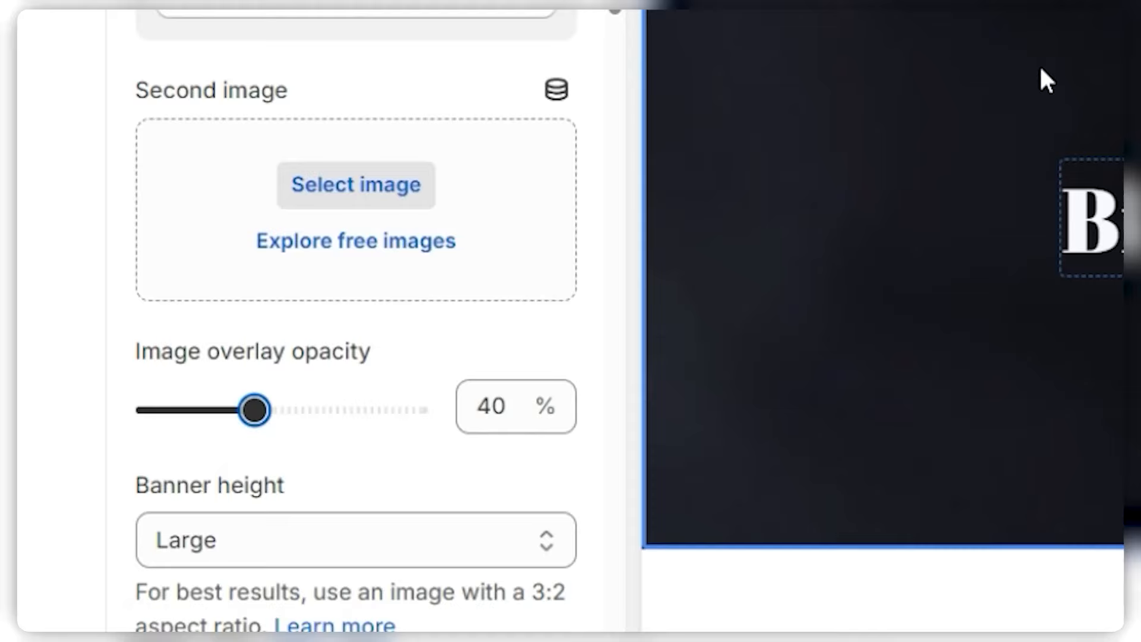
left_click(298, 345)
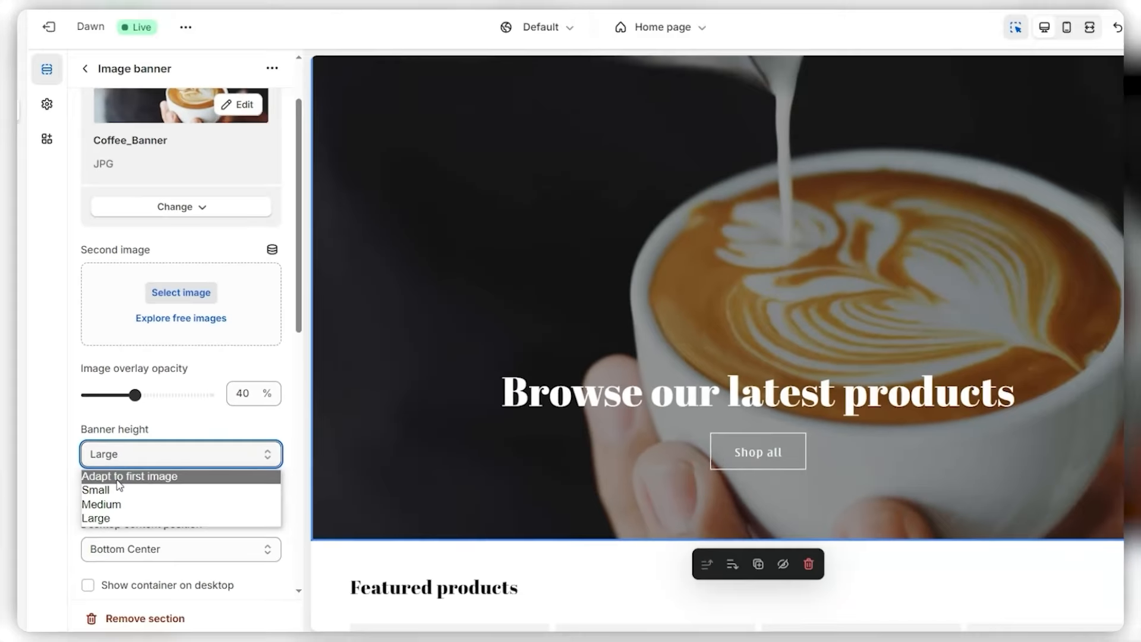
left_click(231, 405)
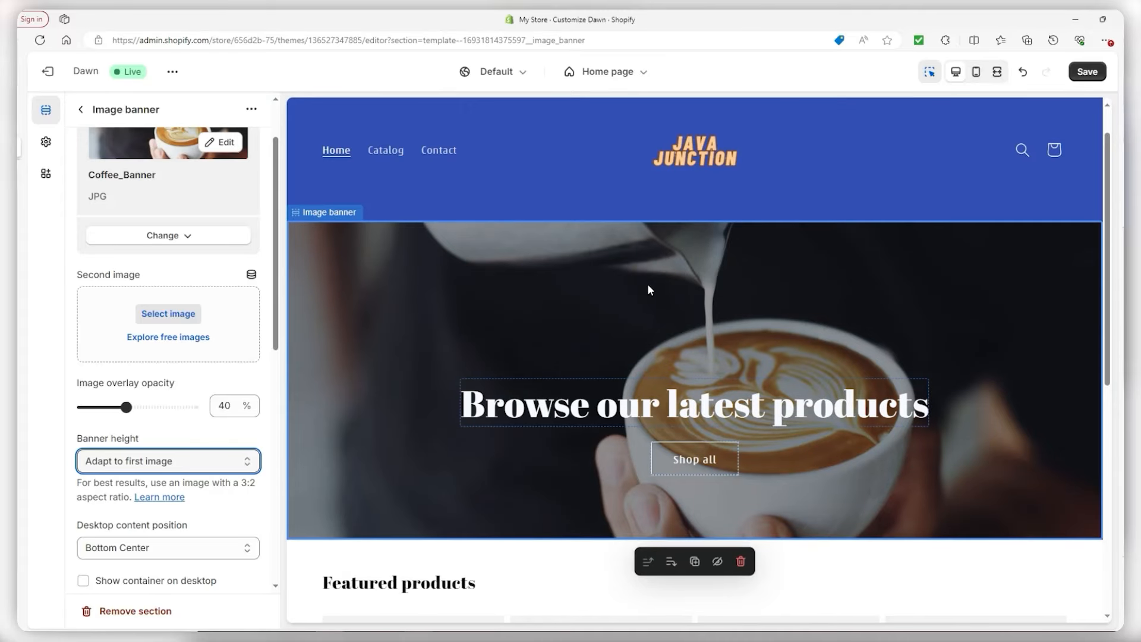
left_click(257, 464)
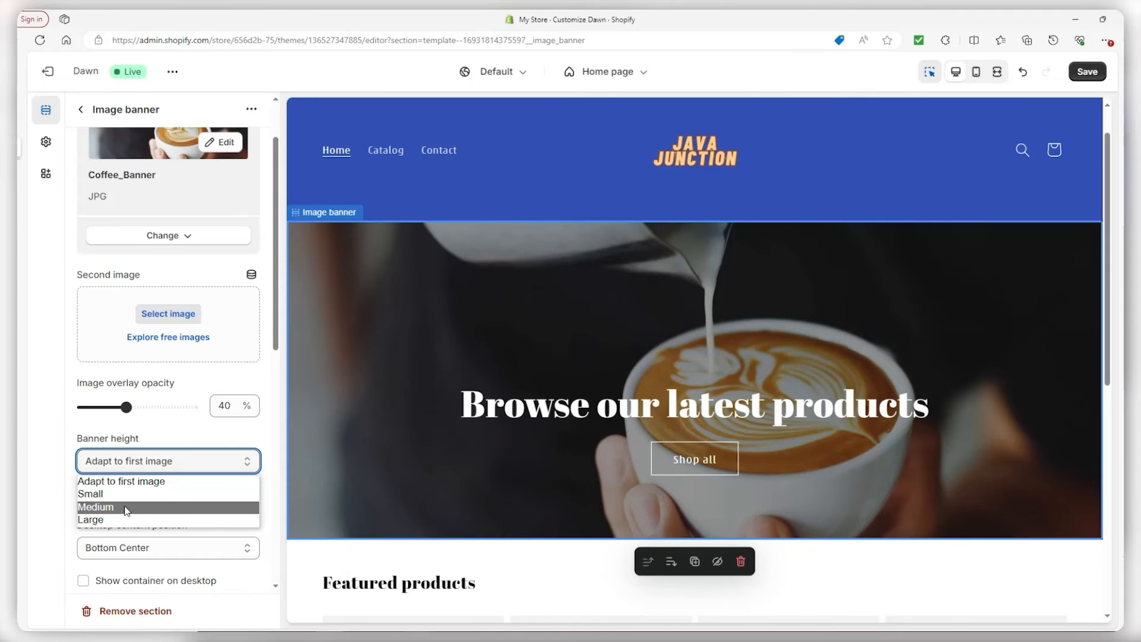
left_click(127, 505)
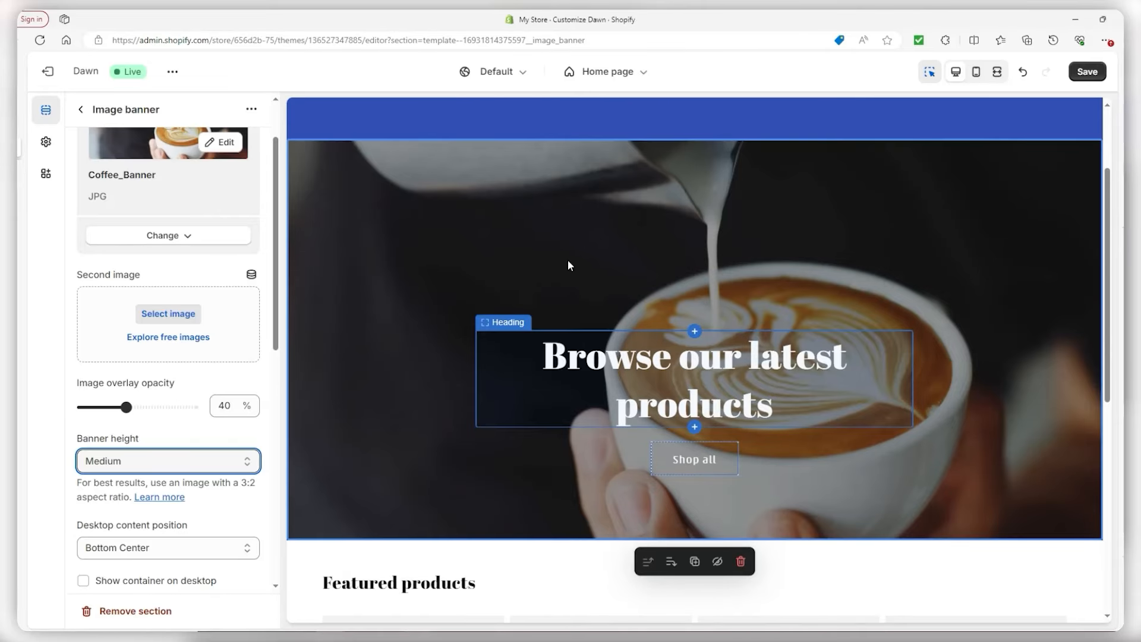
Set the image banner's image behavior animation to Ambient movement.
scroll(434, 272, "down", 2)
scroll(181, 409, "down", 3)
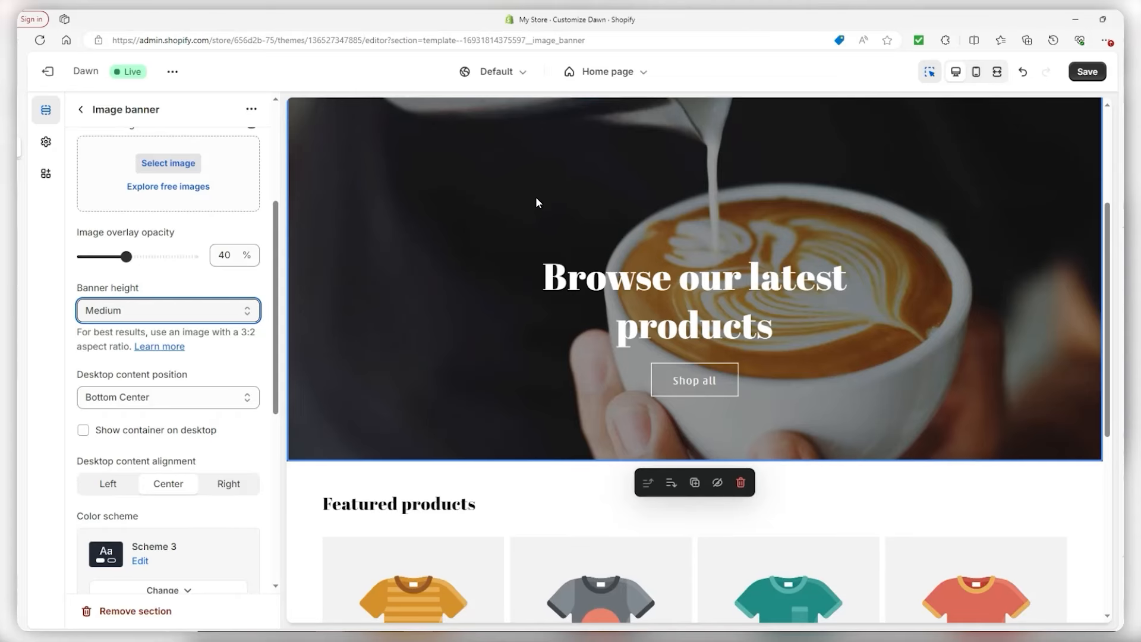
scroll(154, 264, "down", 3)
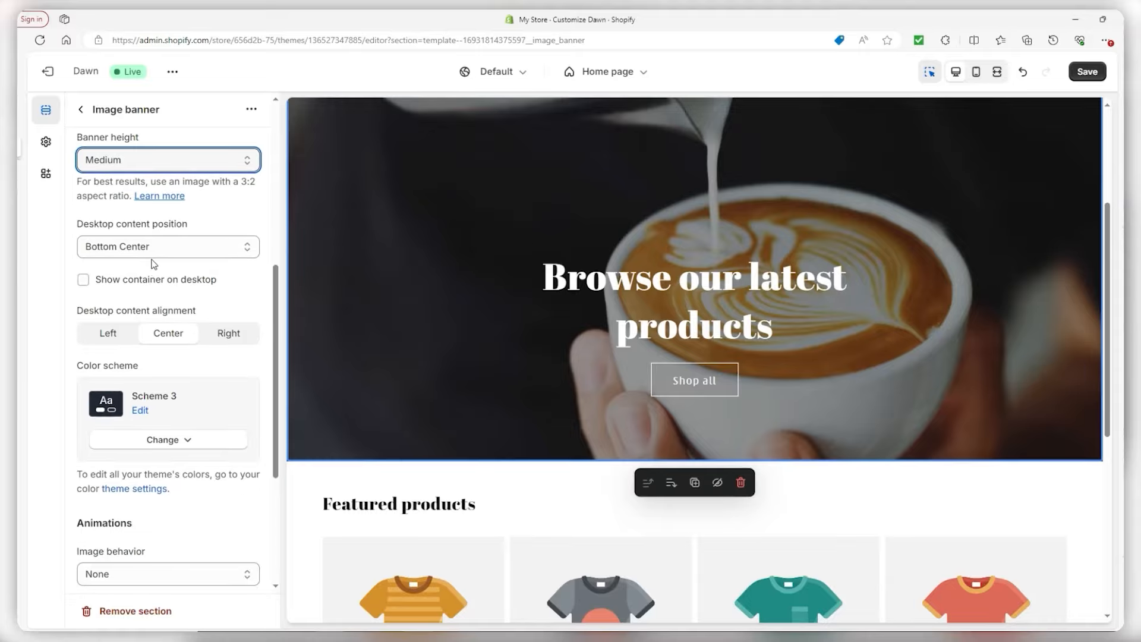
scroll(141, 257, "down", 3)
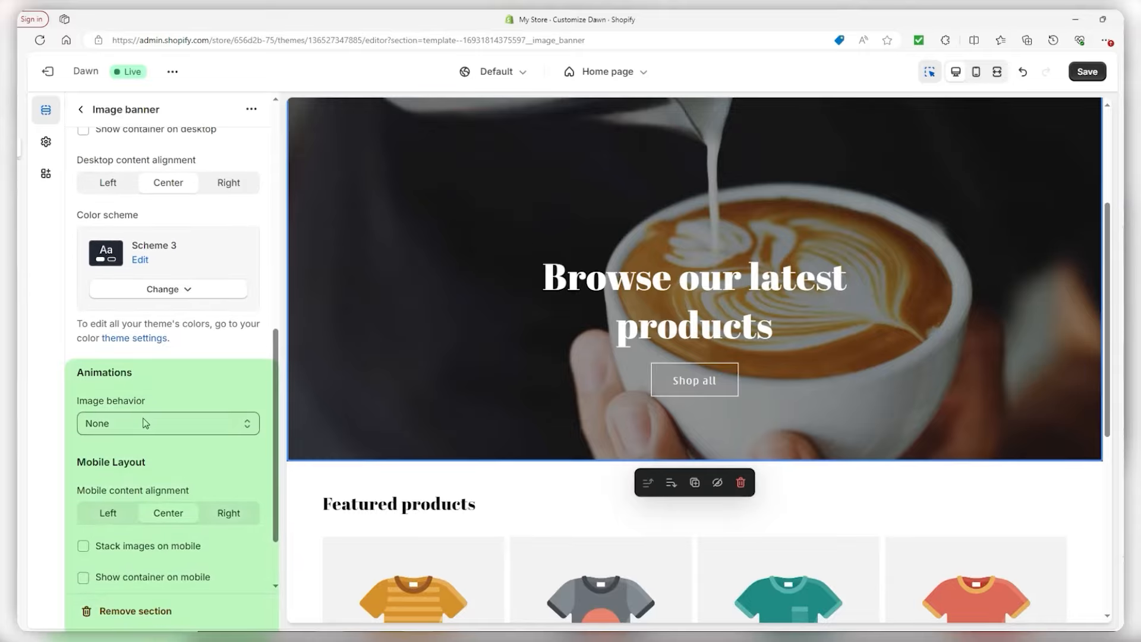
left_click(144, 427)
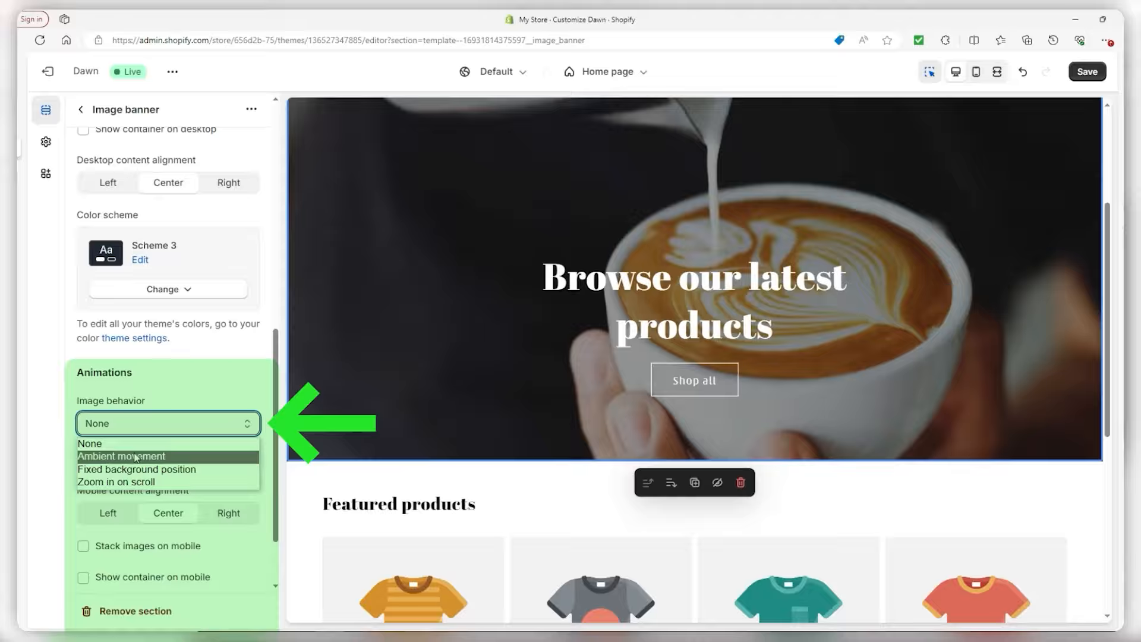
left_click(136, 456)
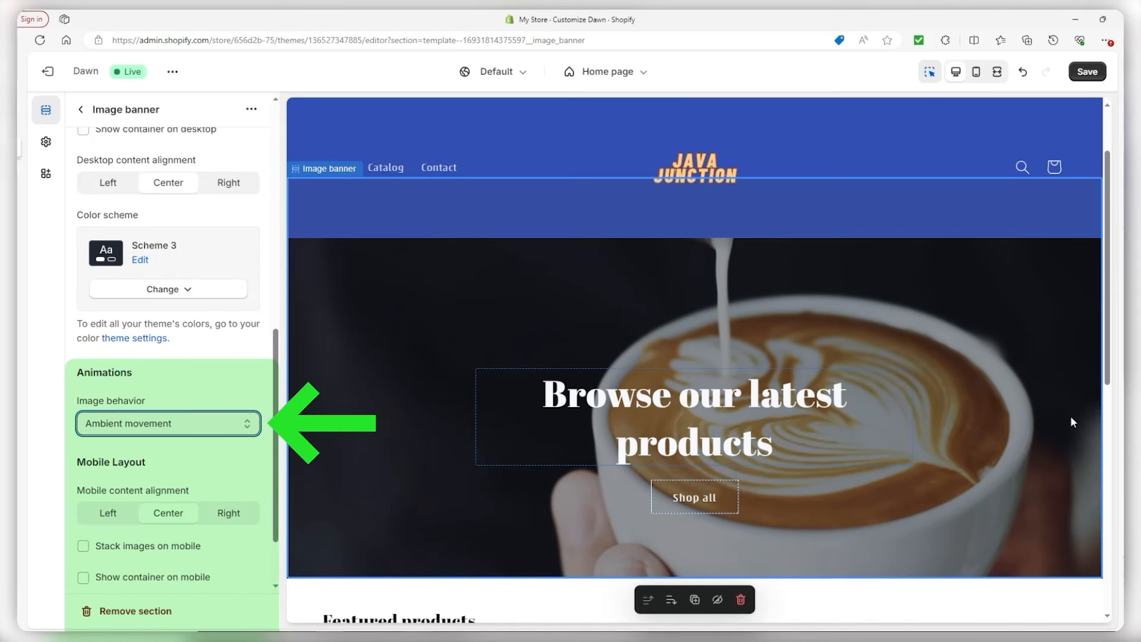
Try the Fixed background position and Zoom in on scroll behaviors on the banner image, and restore Ambient movement.
left_click(178, 423)
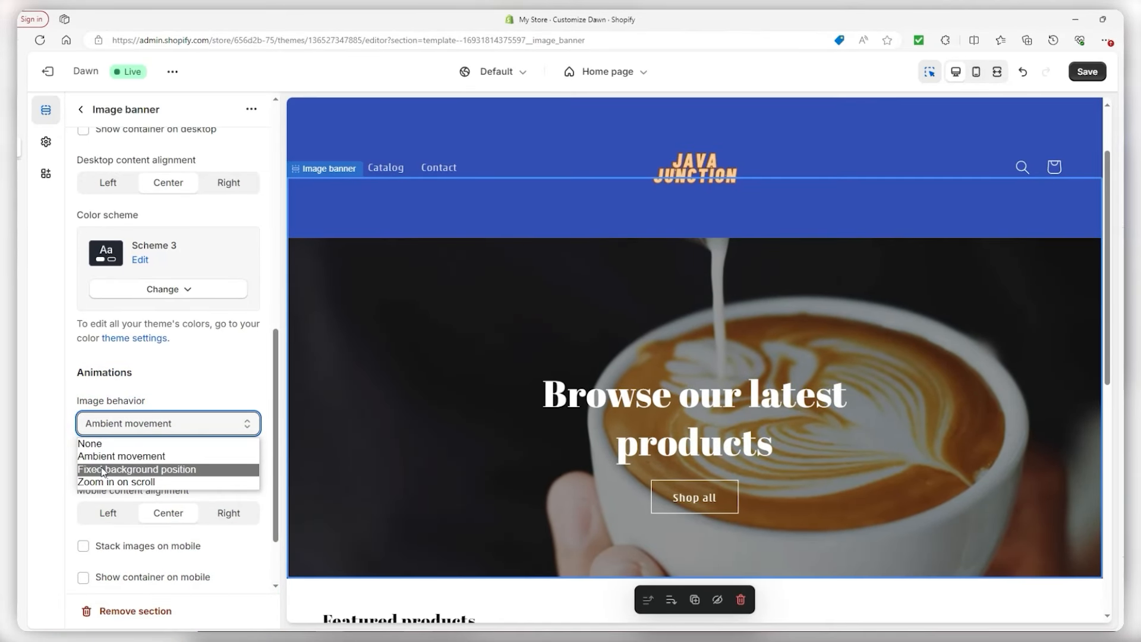
left_click(119, 467)
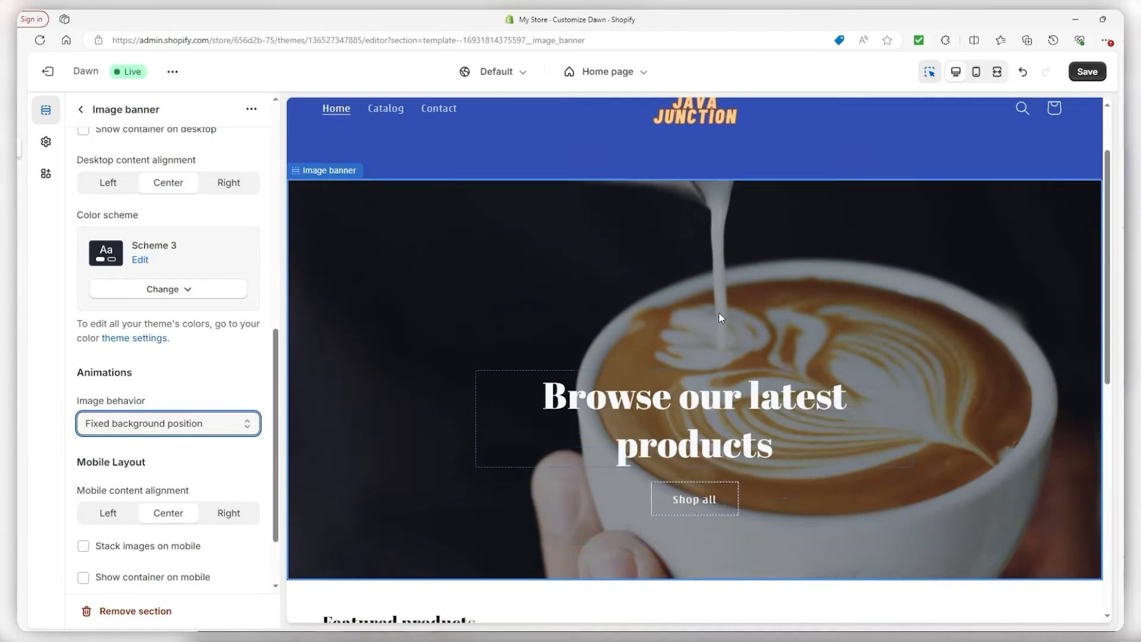
left_click(223, 423)
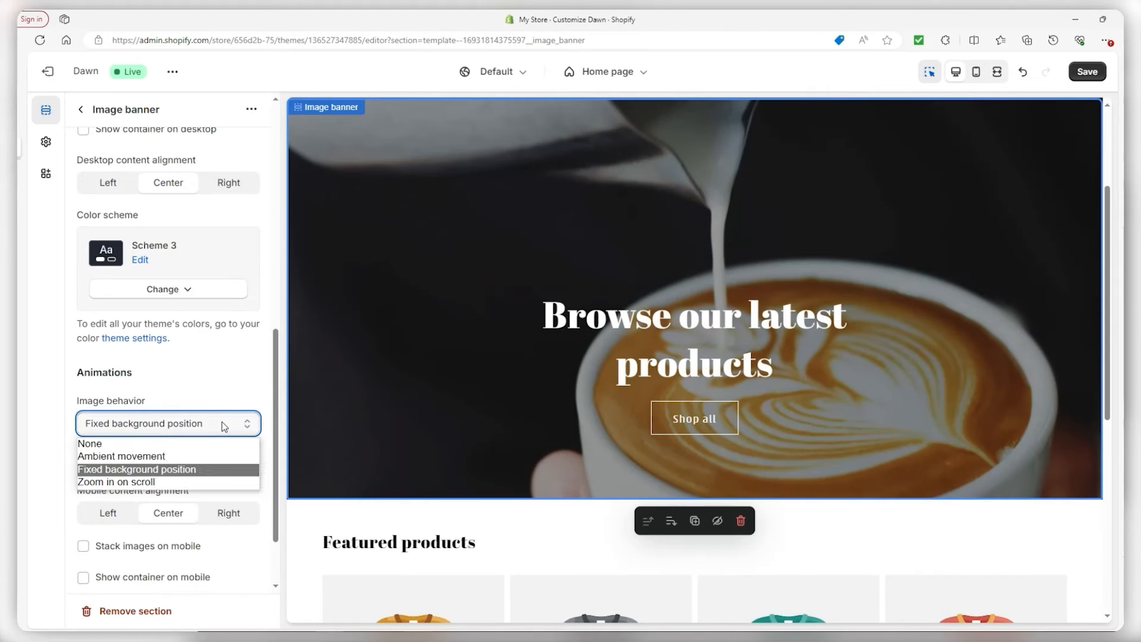
left_click(156, 483)
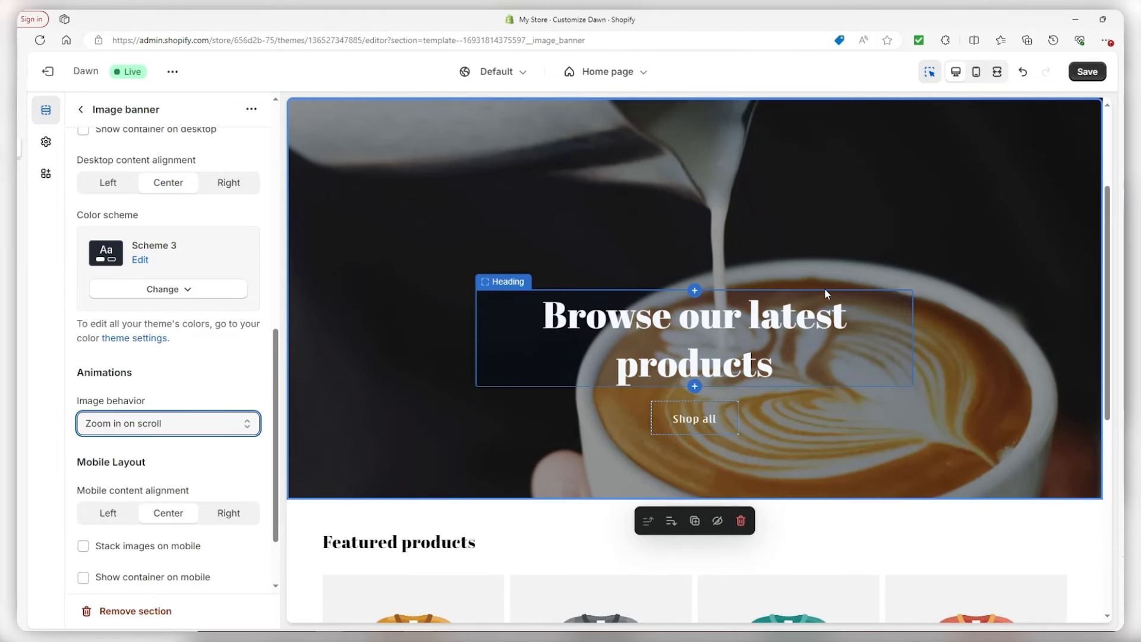
scroll(825, 287, "up", 4)
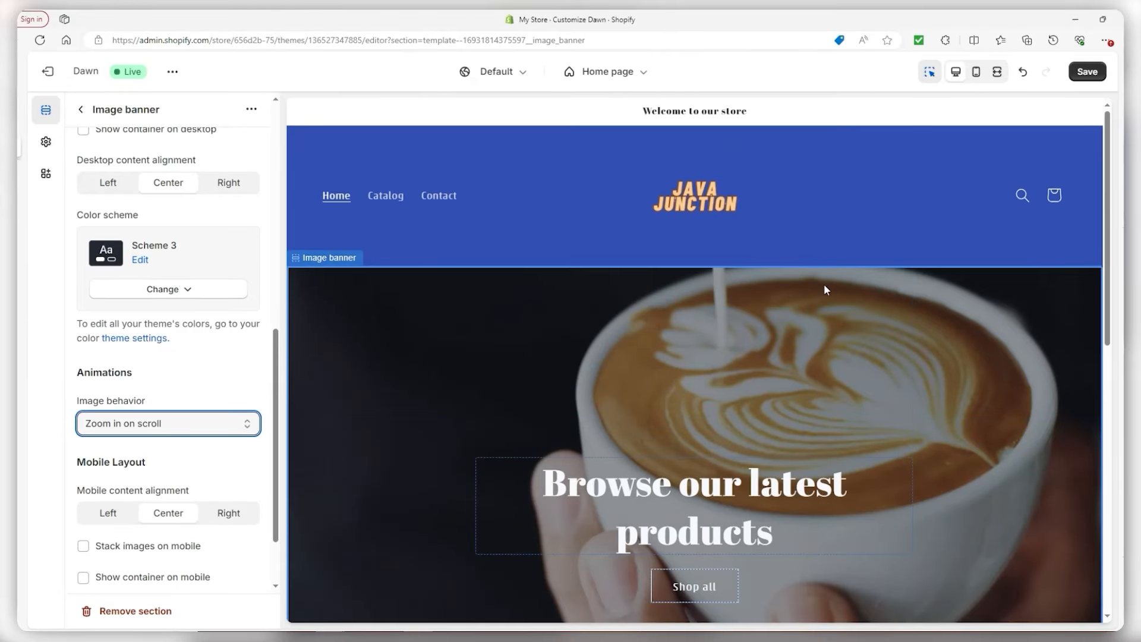
scroll(824, 287, "down", 4)
scroll(832, 285, "up", 3)
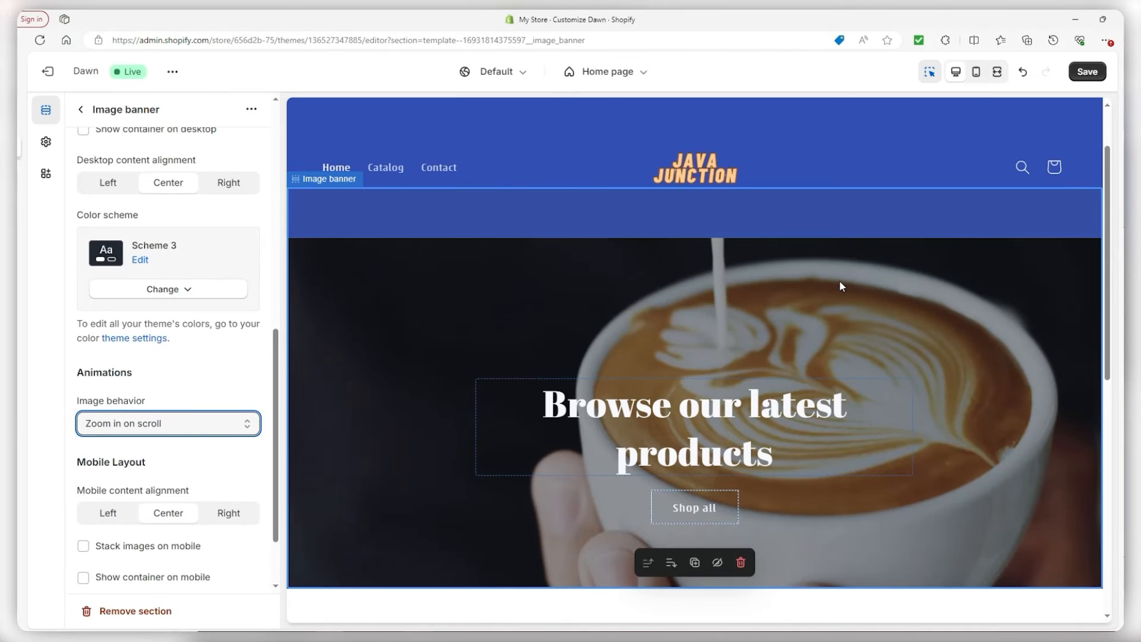
left_click(107, 427)
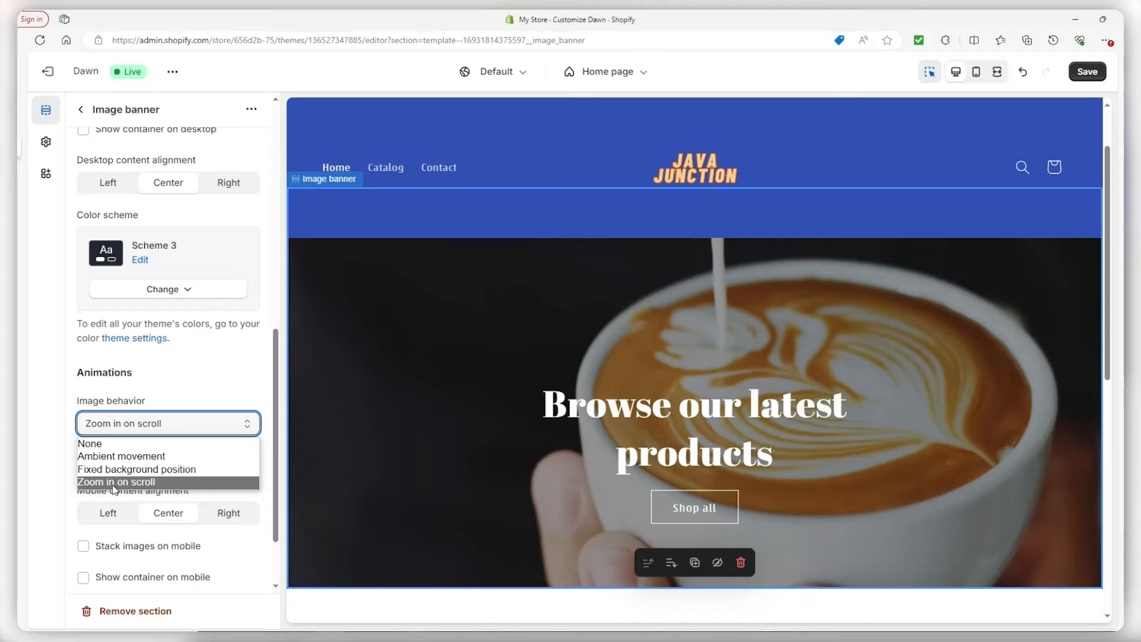
left_click(119, 456)
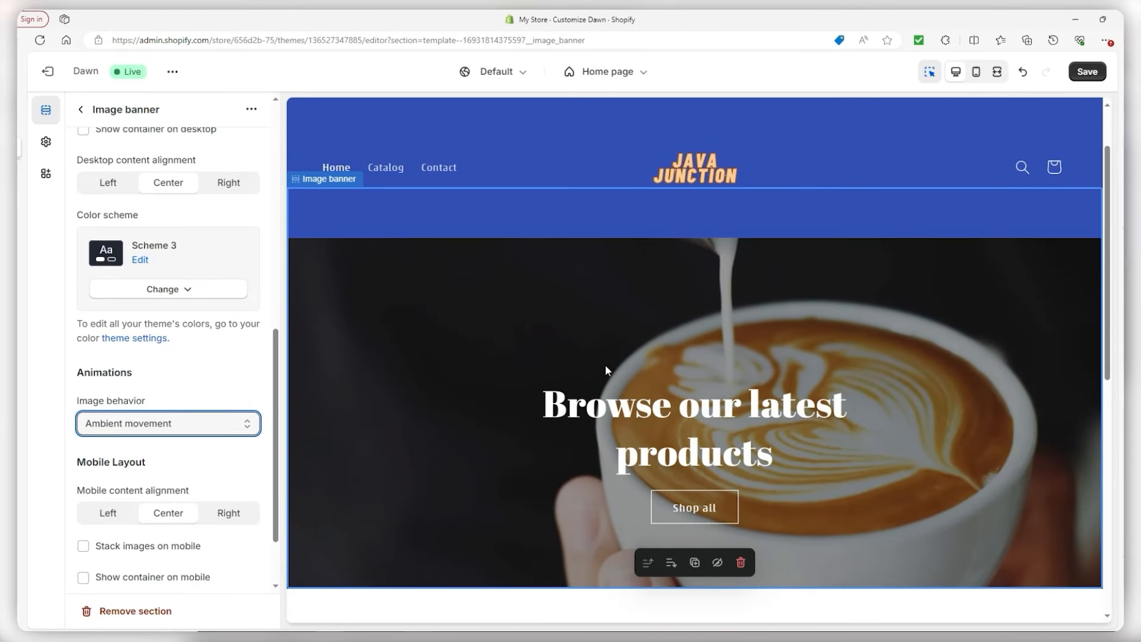
scroll(605, 364, "down", 1)
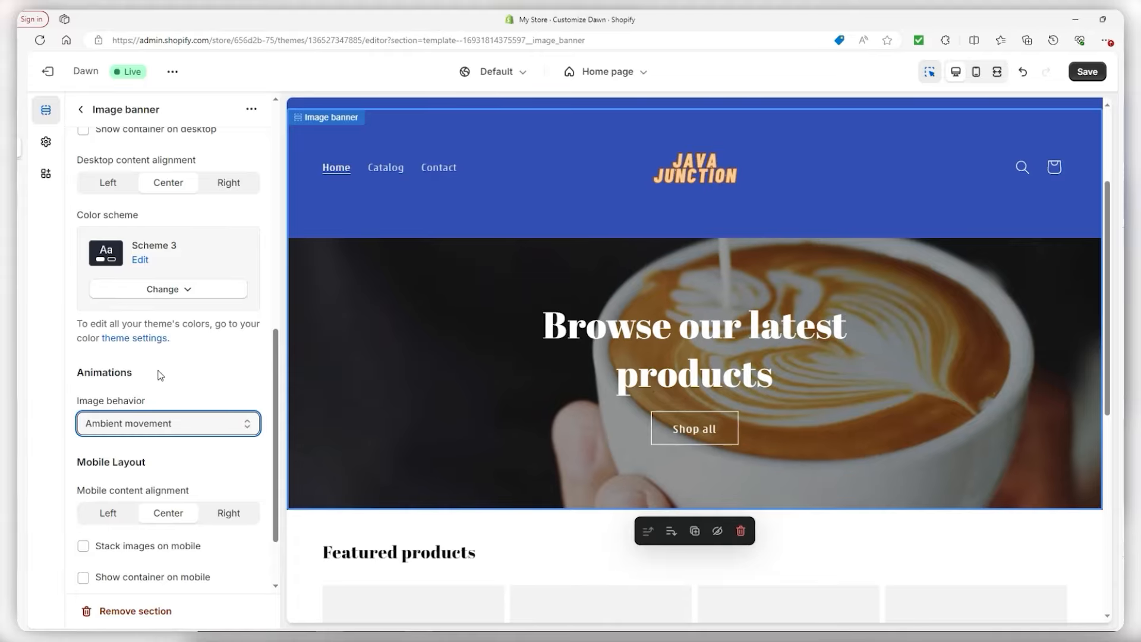
Review the desktop content position options for the image banner and leave Bottom Center selected.
scroll(162, 376, "up", 5)
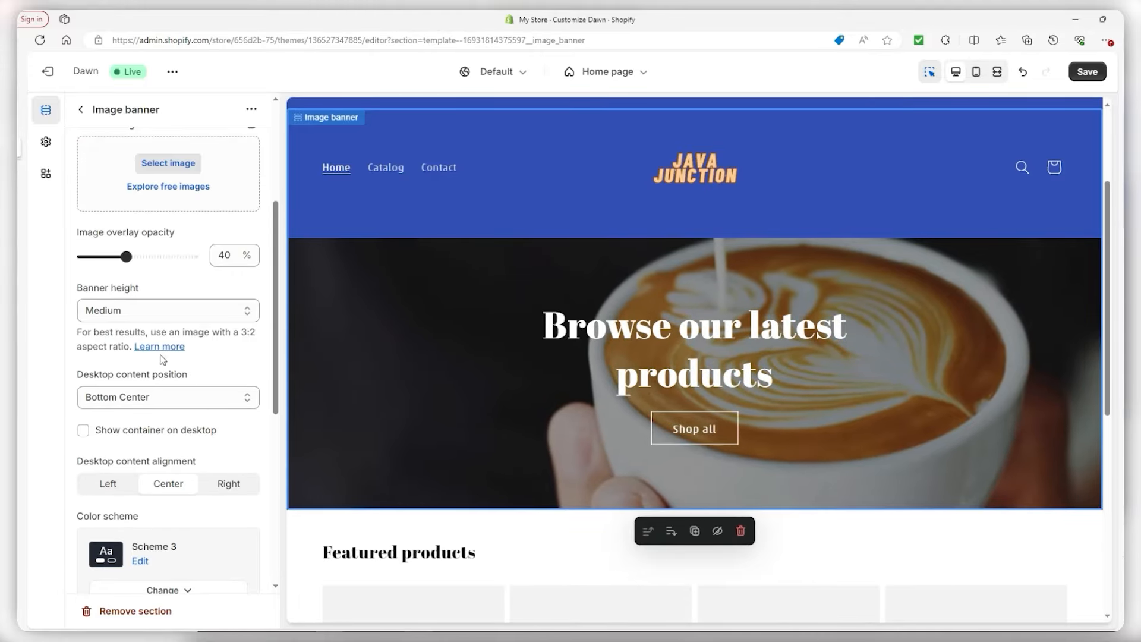
scroll(604, 325, "up", 1)
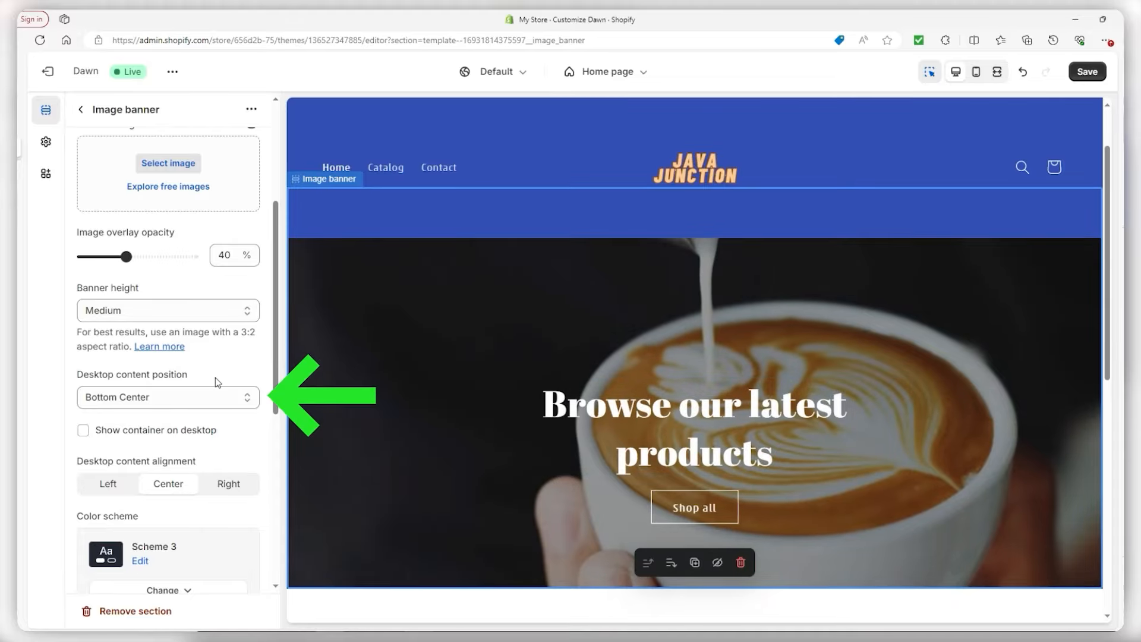
left_click(145, 402)
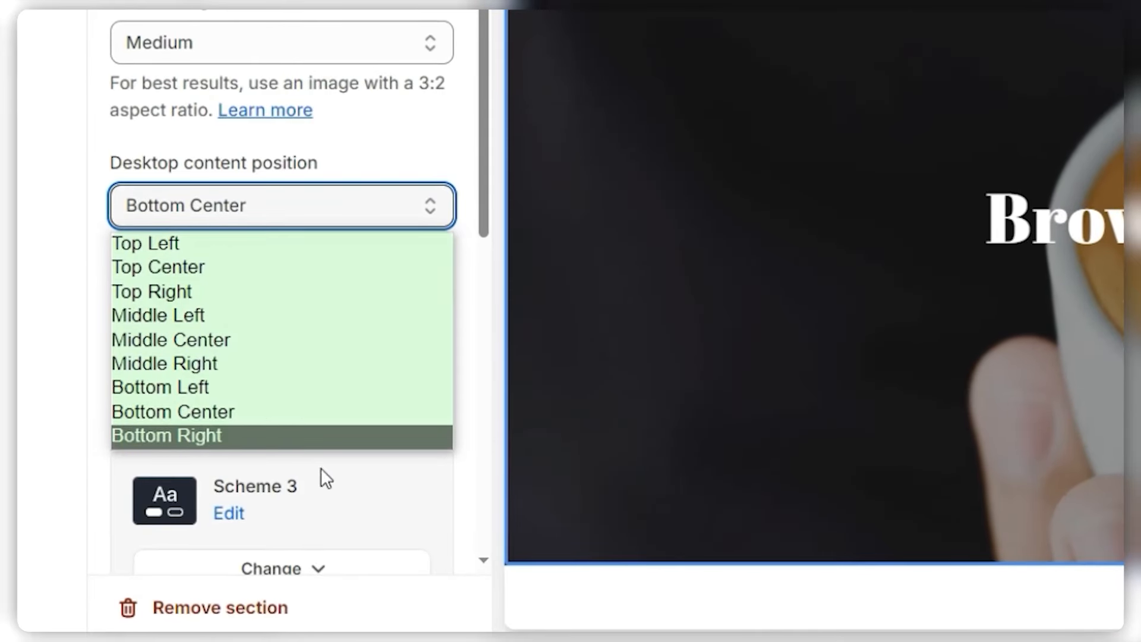
left_click(474, 461)
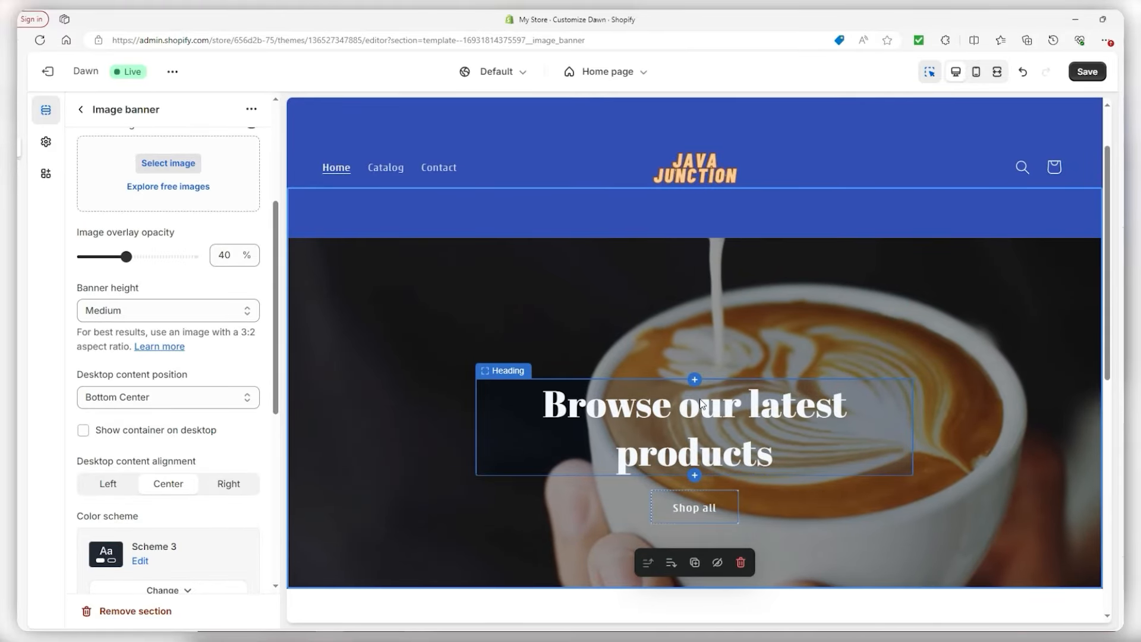
Try the Top Left desktop content position on the image banner and restore Bottom Center.
left_click(162, 397)
left_click(135, 422)
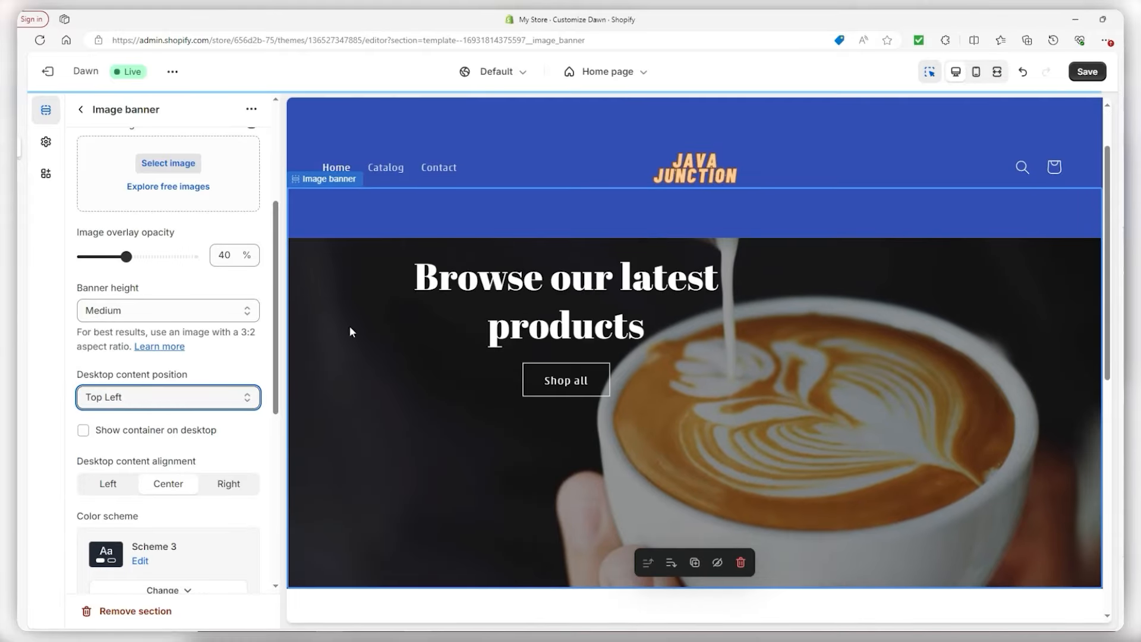
left_click(141, 396)
left_click(141, 507)
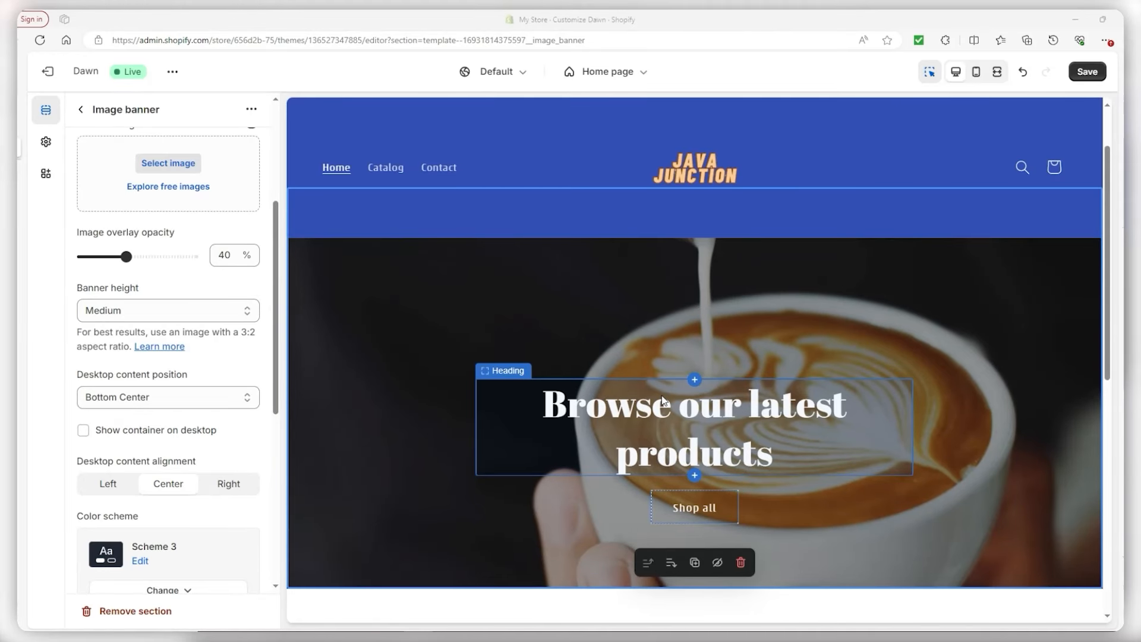
Change the image banner's heading text to "Where Coffee & Convenience Meet".
left_click(664, 400)
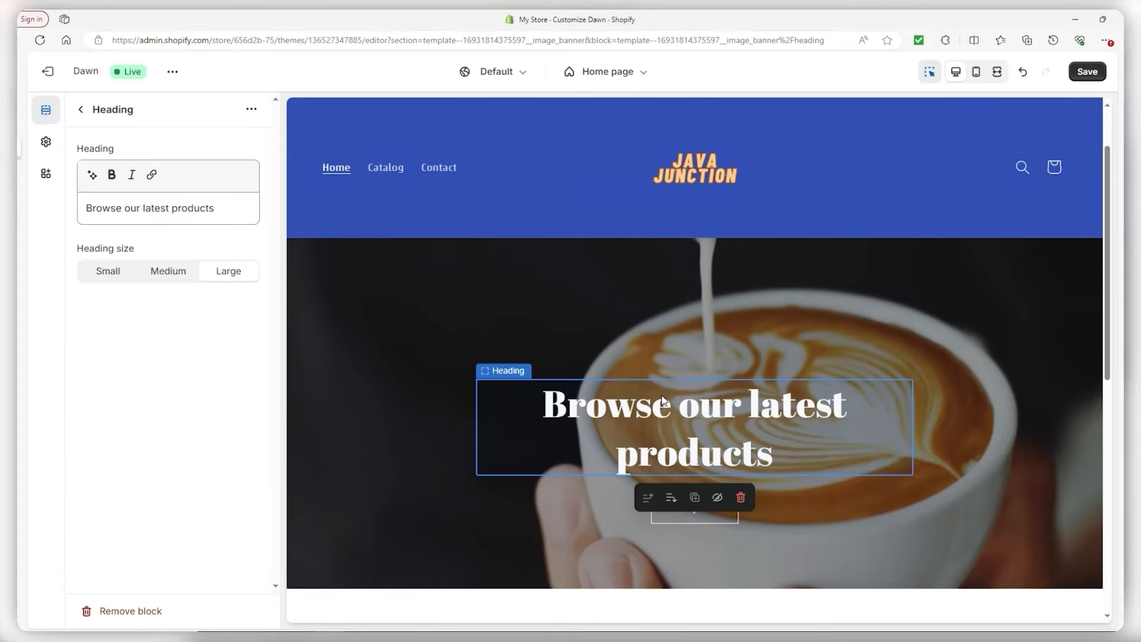
left_click(230, 211)
key("ctrl+a")
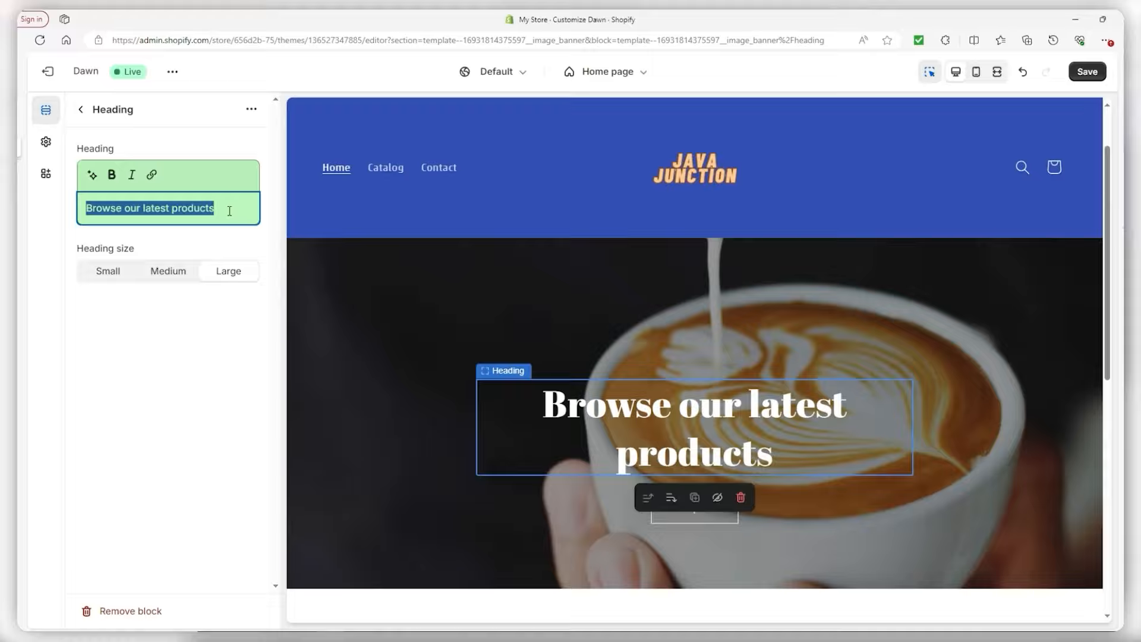
type("Where Coffee & Convenience Meet")
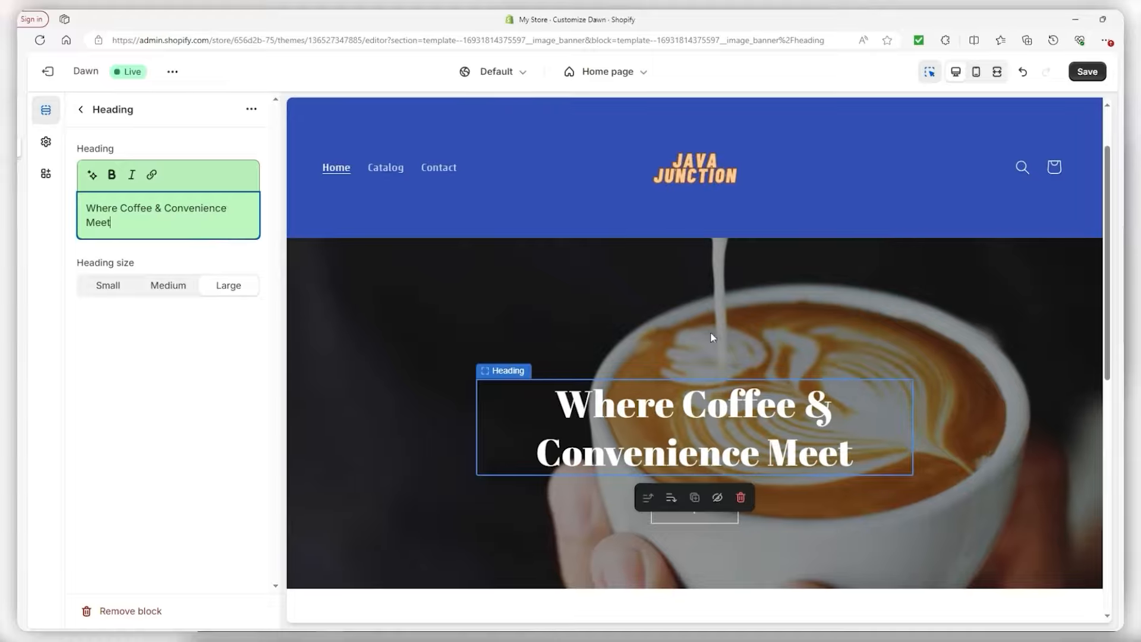
Try the Small and Medium sizes on the banner heading and restore Large.
left_click(106, 286)
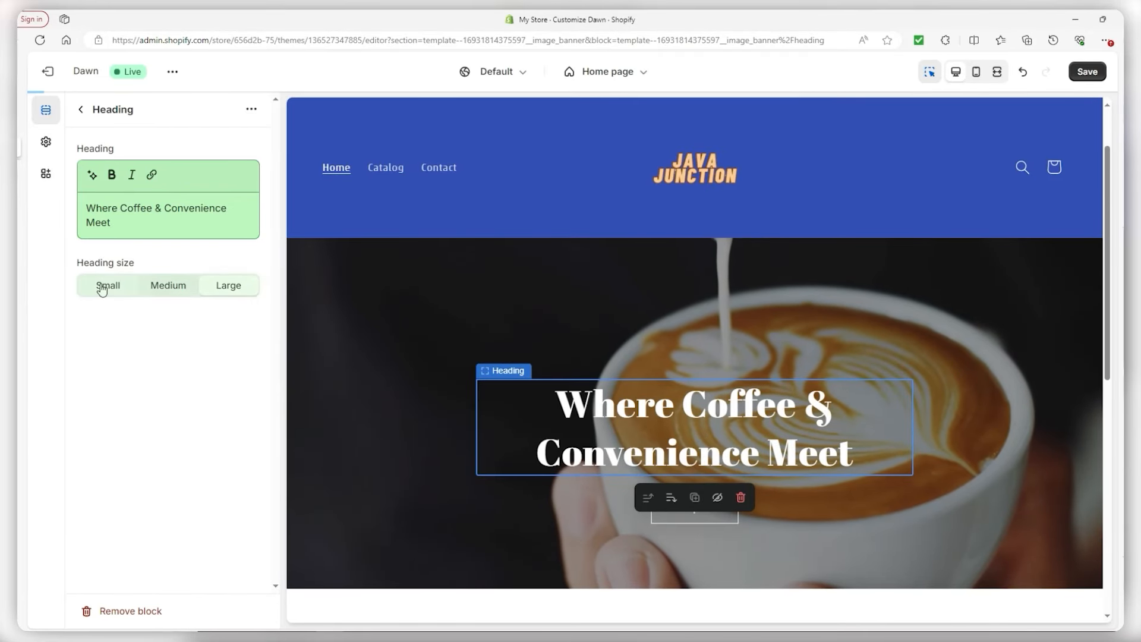
left_click(173, 288)
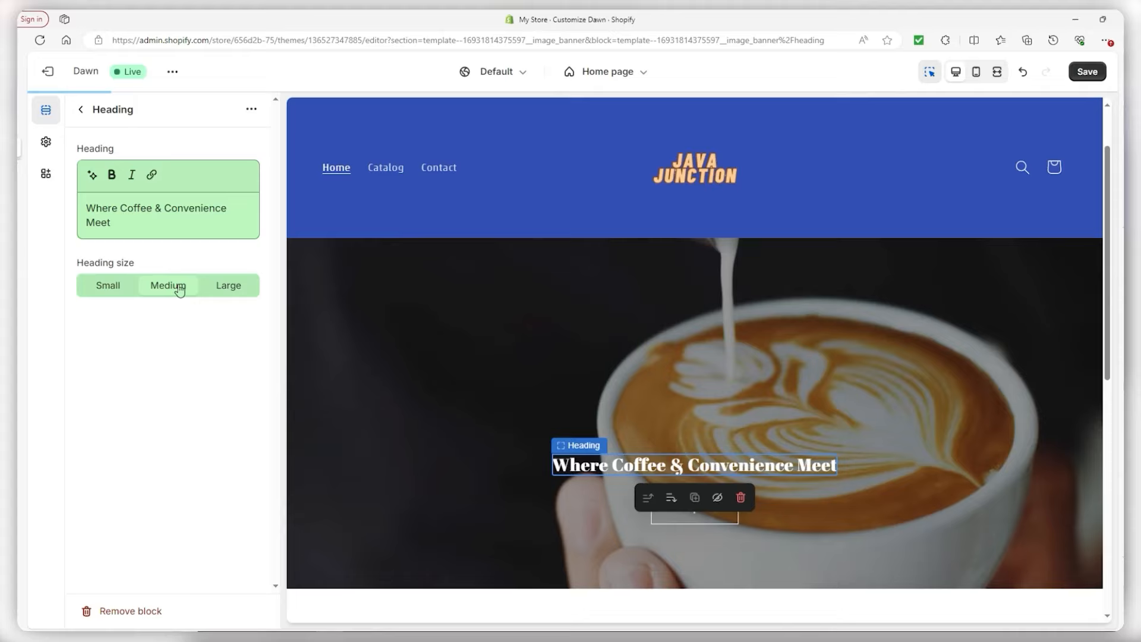
left_click(214, 288)
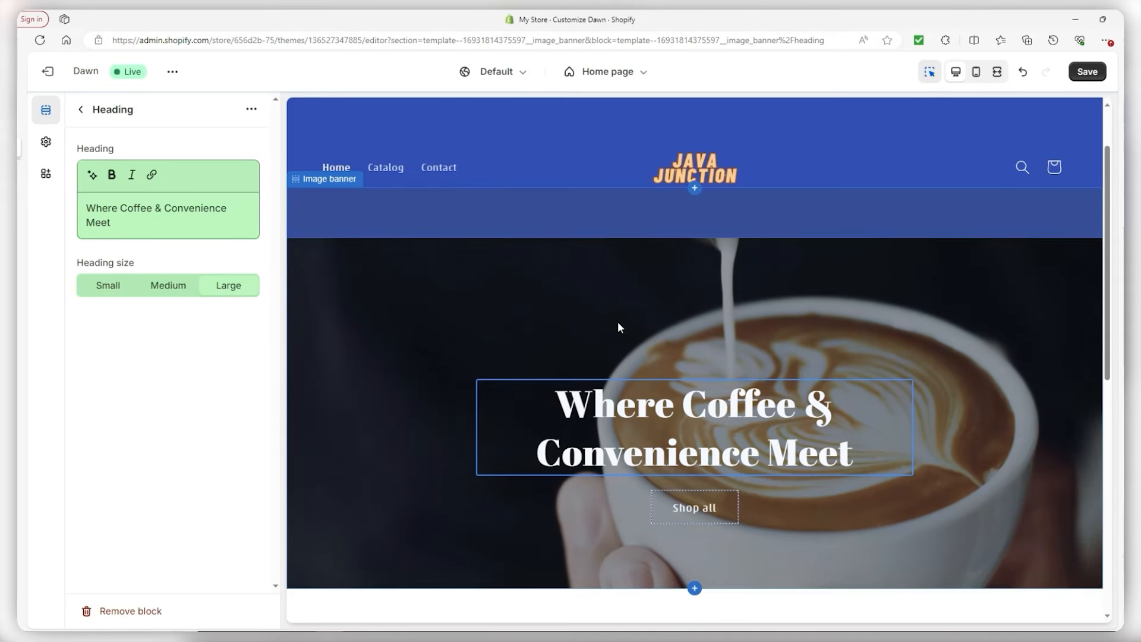
Remove the Shop all button block from the image banner.
left_click(618, 303)
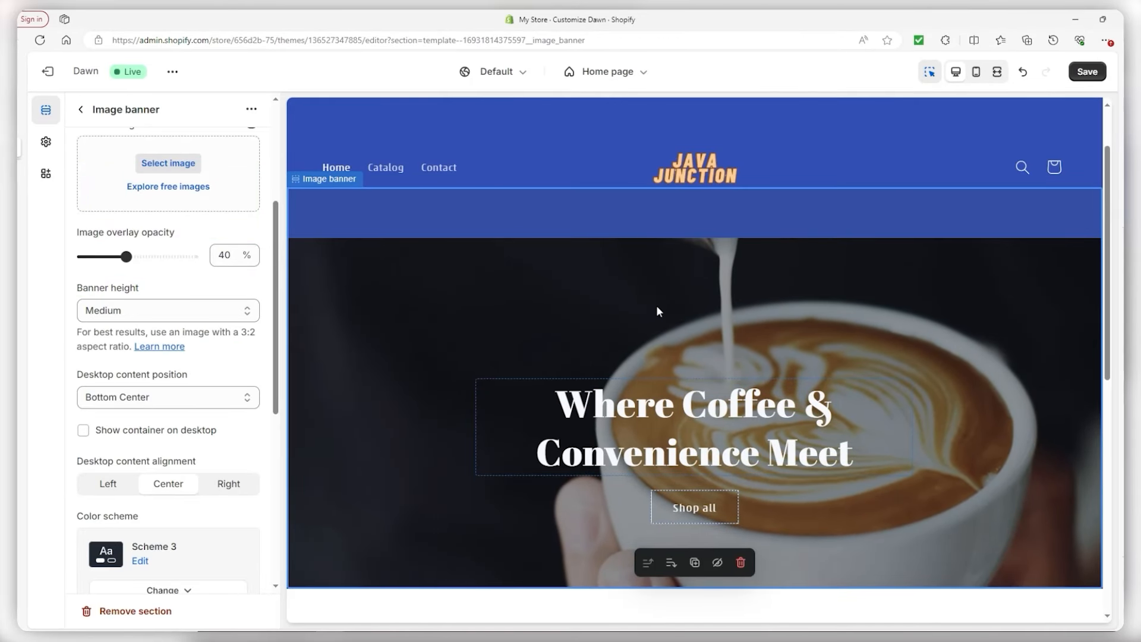
left_click(728, 514)
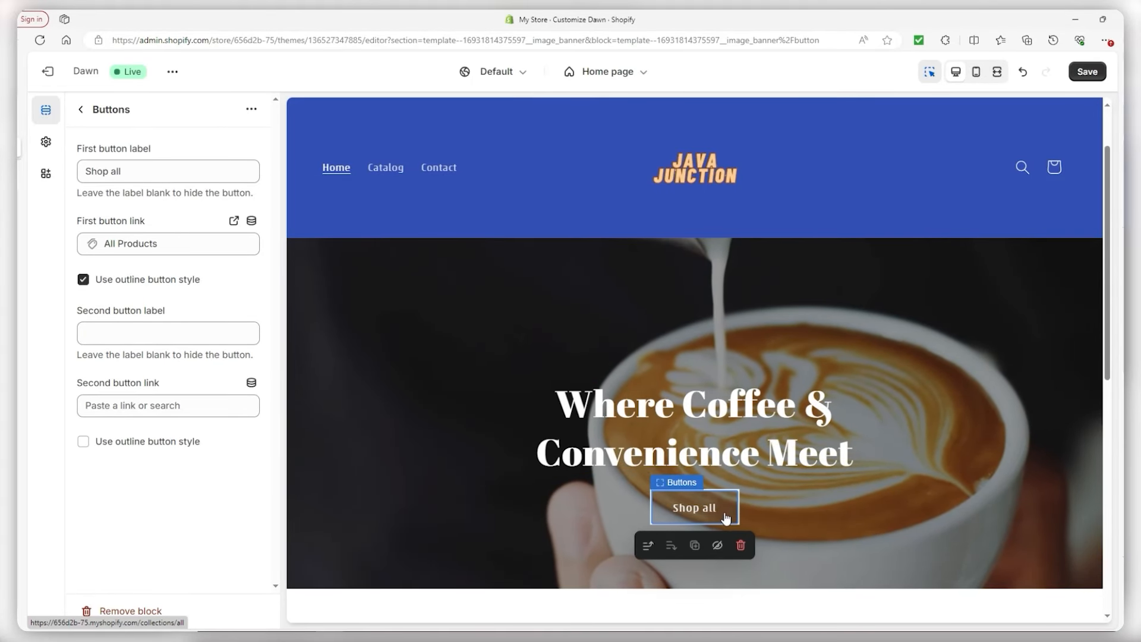
left_click(741, 545)
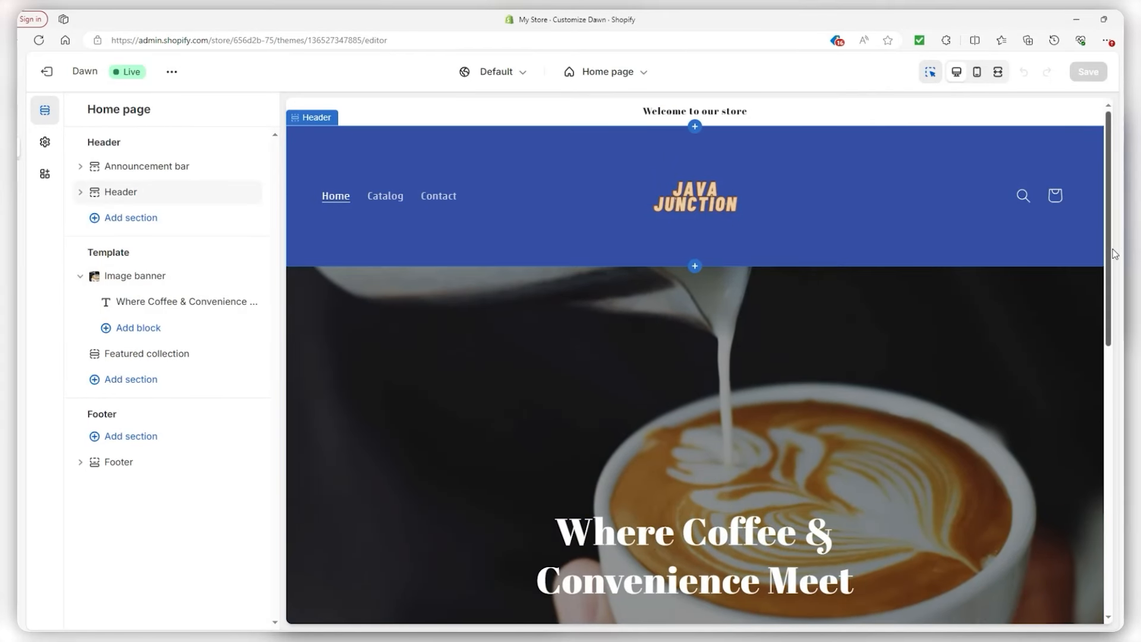
Add a Collection list section between the image banner and the Featured products section, and look over its placement on the home page.
left_click_drag(1112, 254, 1074, 474)
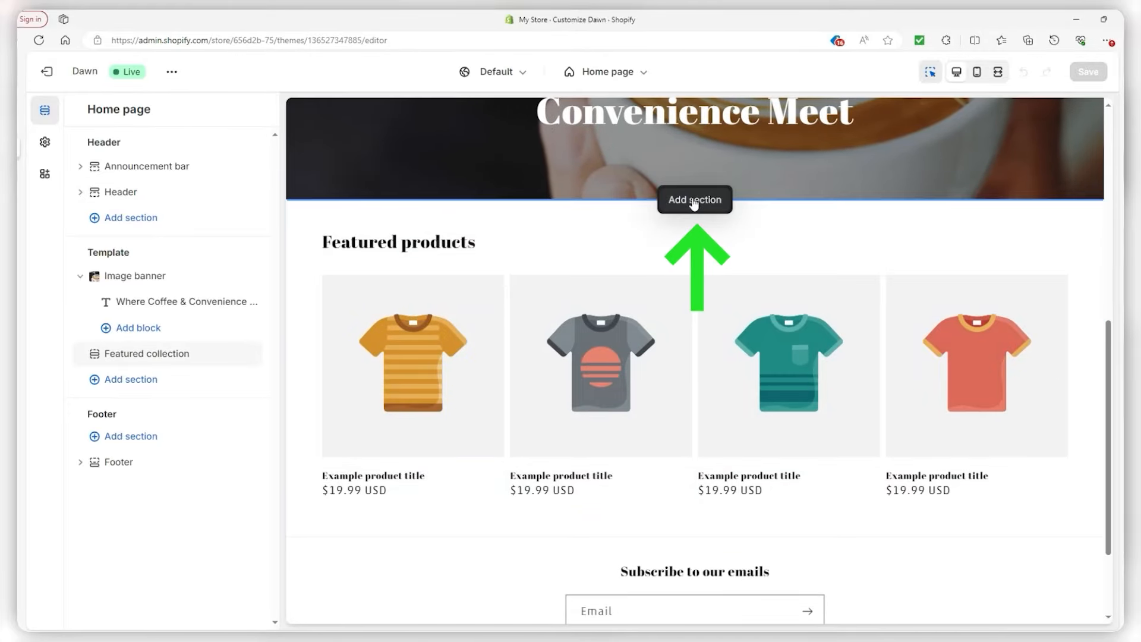
left_click(694, 202)
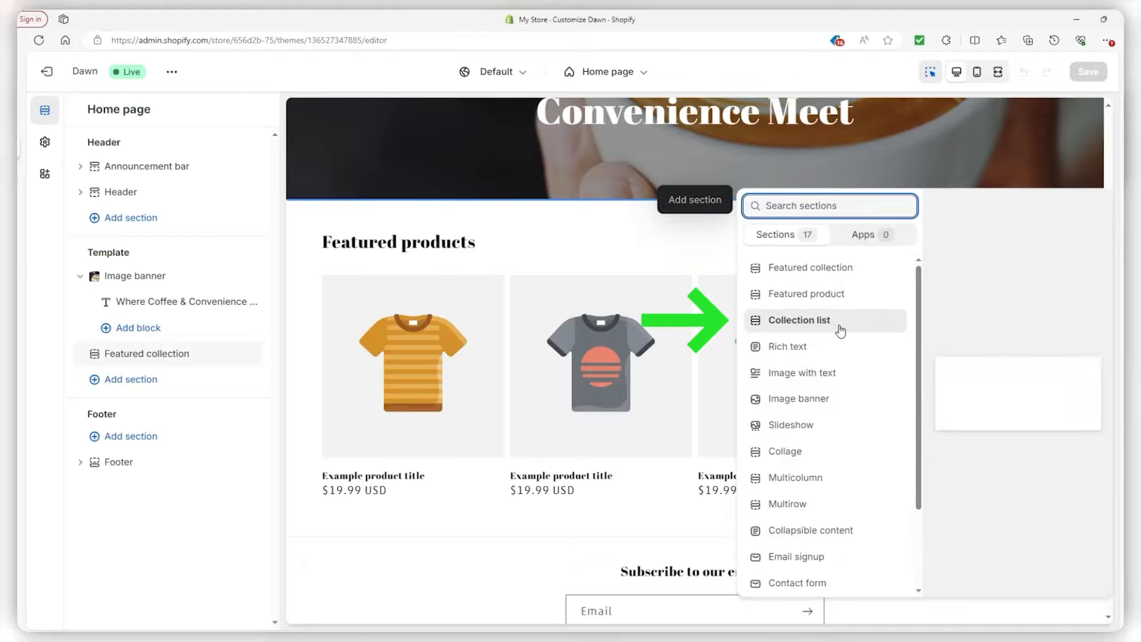
left_click(820, 324)
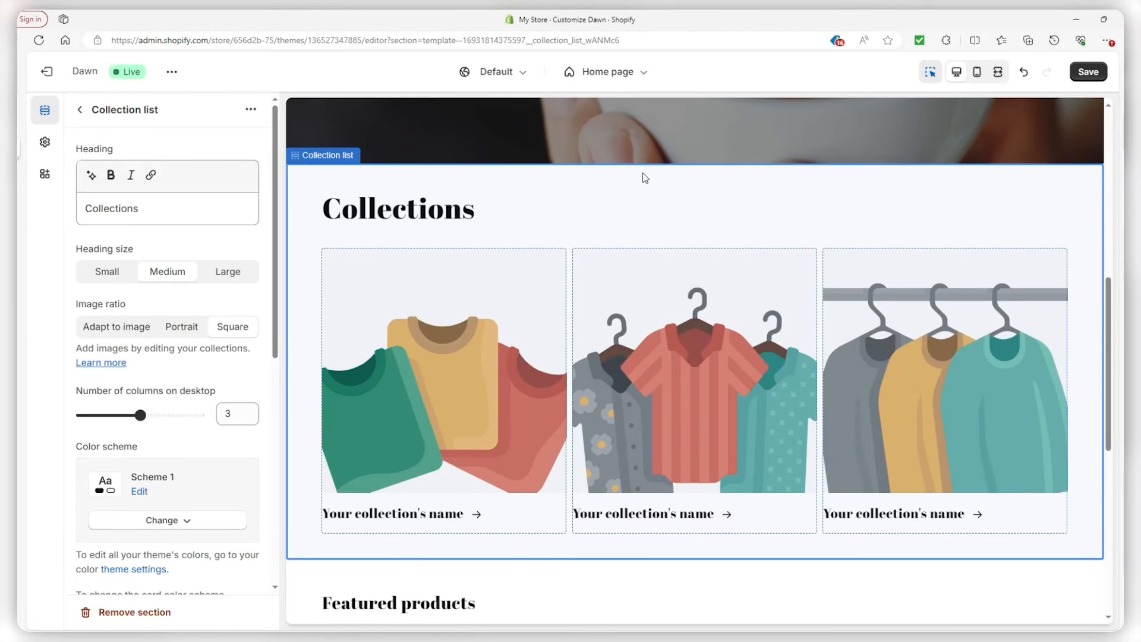
scroll(645, 173, "down", 5)
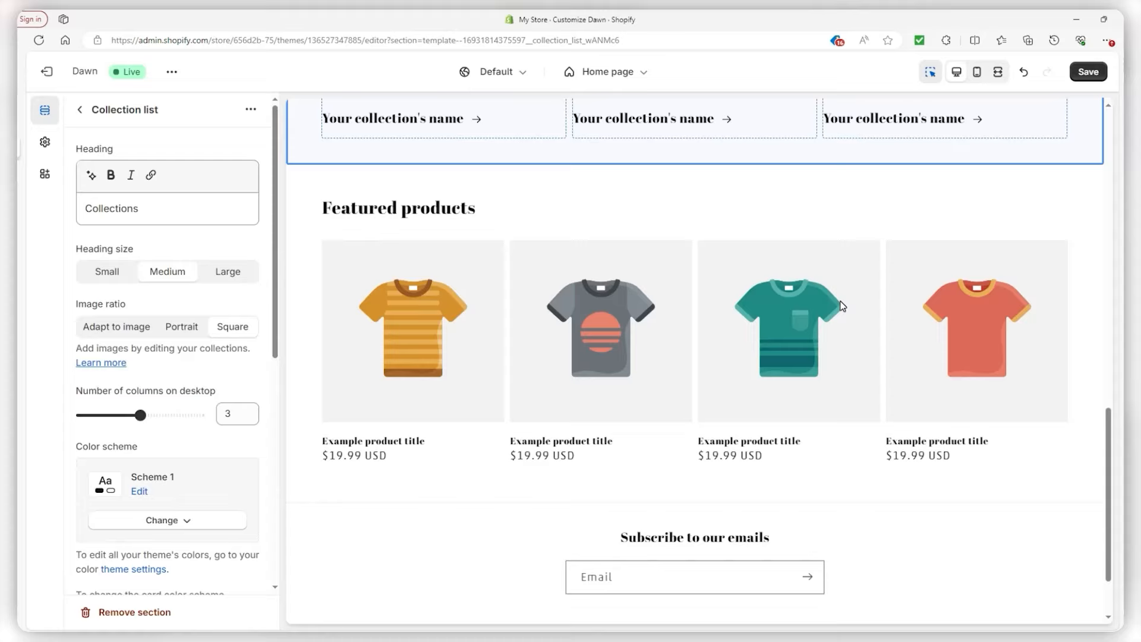
scroll(708, 315, "up", 7)
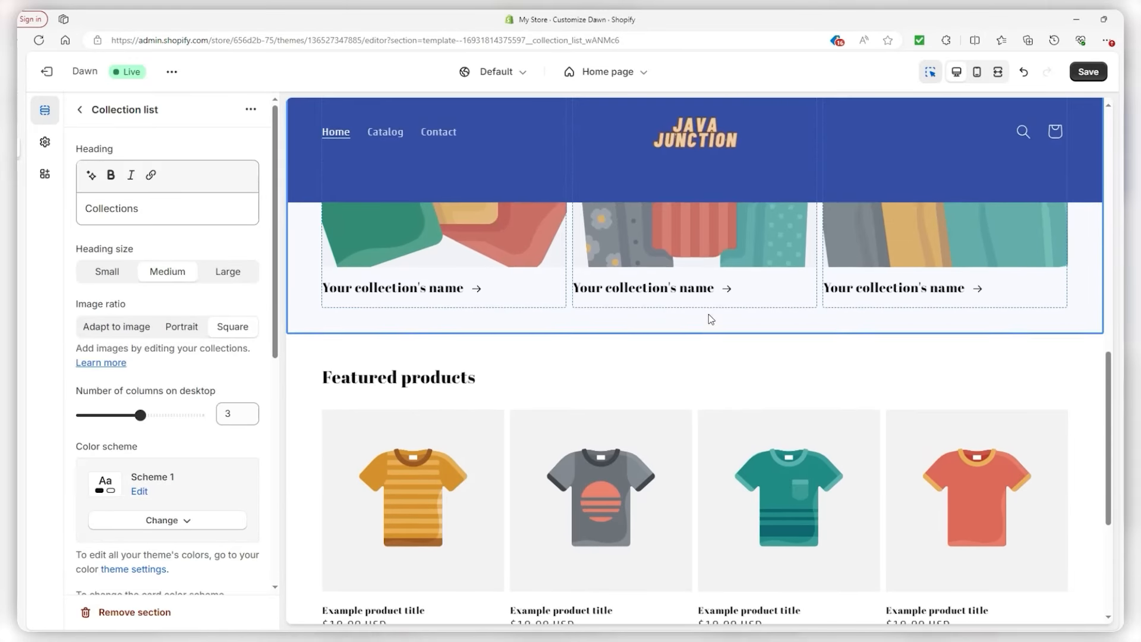
scroll(434, 400, "down", 3)
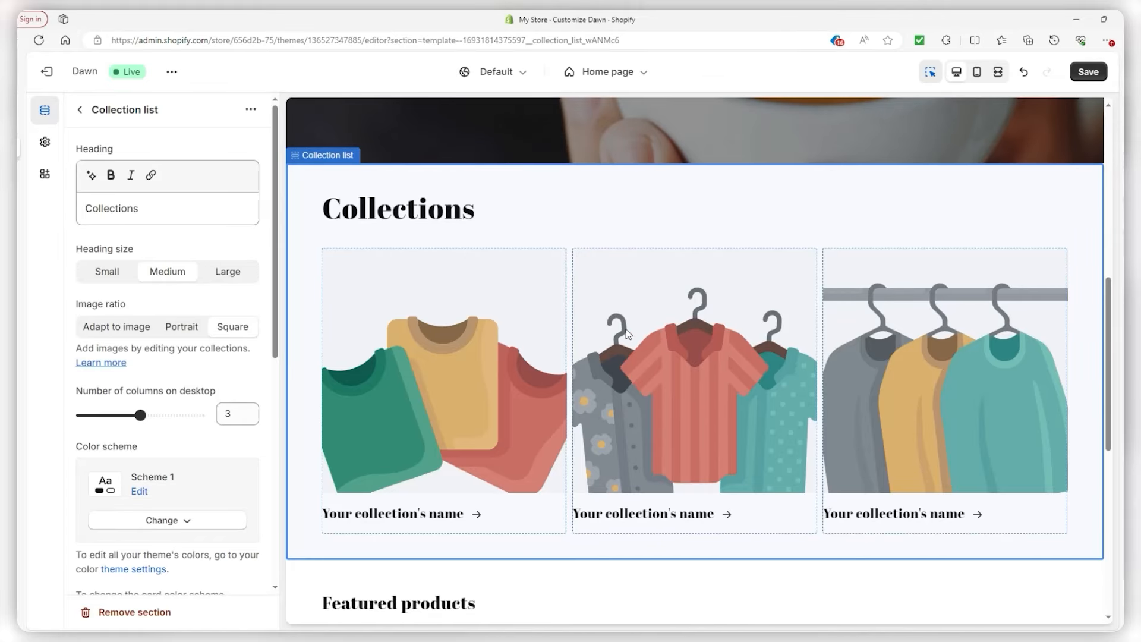
Switch to the store admin, start a new product and title it "Instant Coffee Delta Cafés® Cevada".
mouse_move(21, 126)
left_click(83, 126)
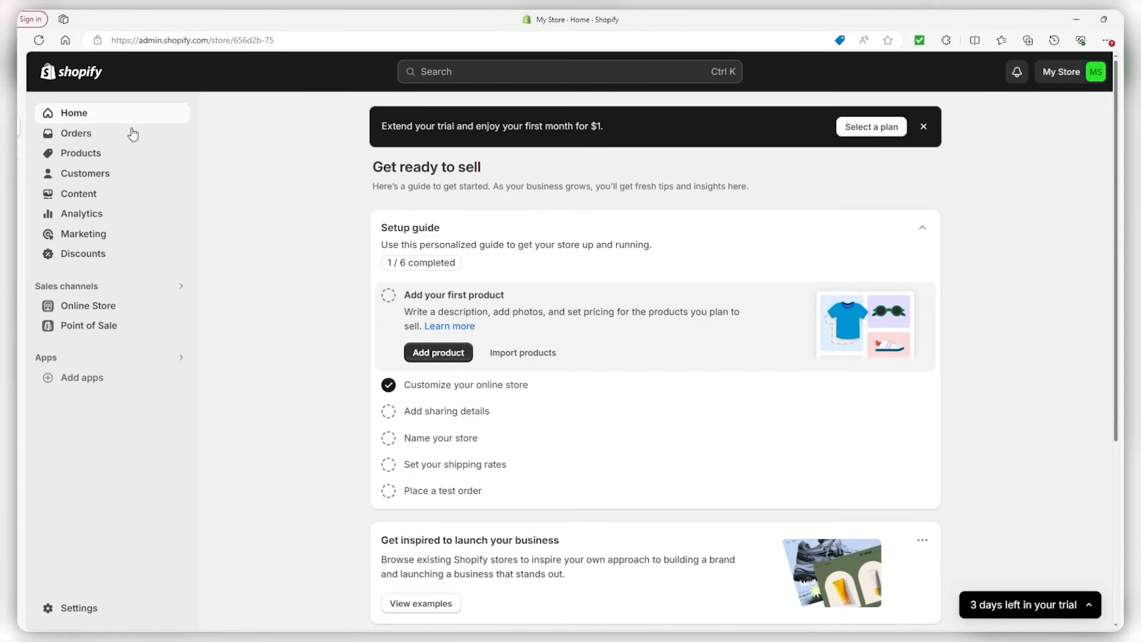
left_click(85, 155)
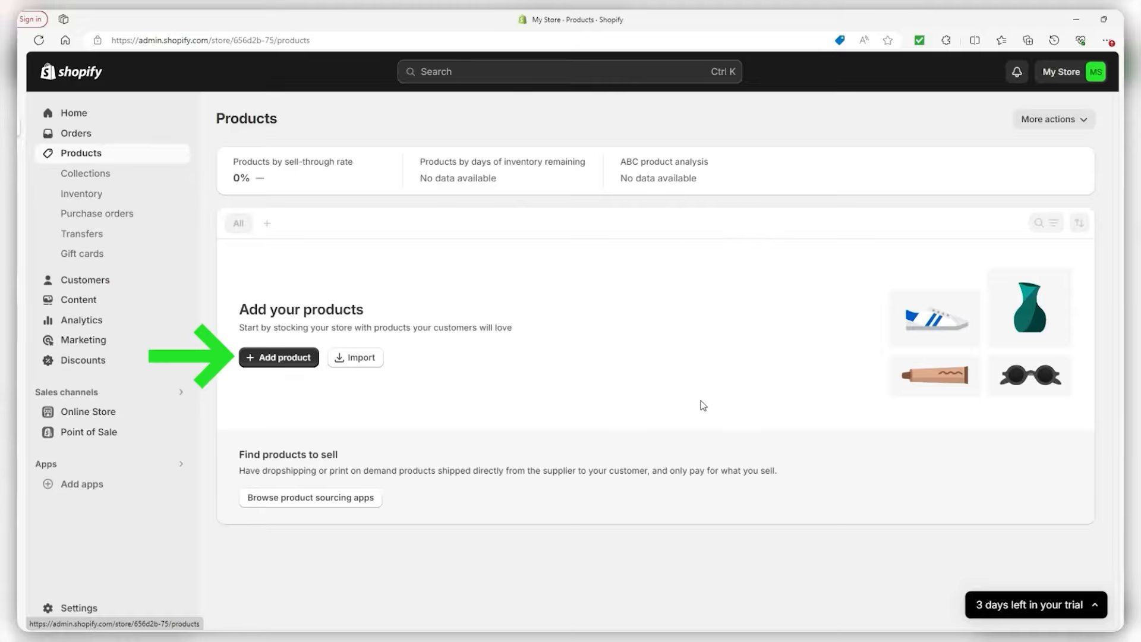
left_click(282, 362)
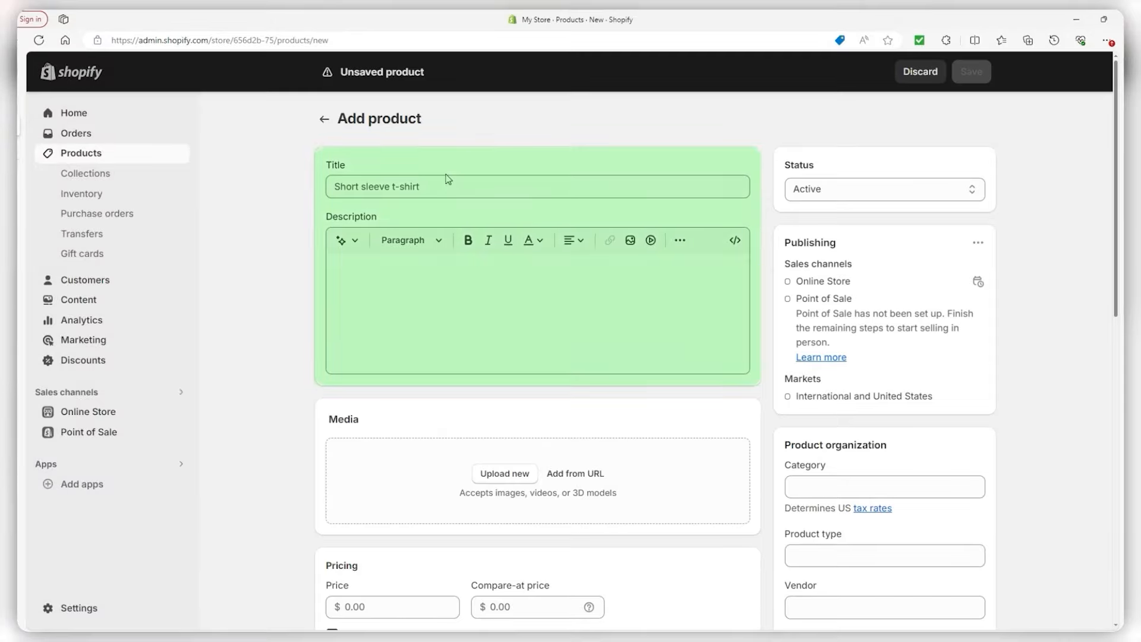
left_click(426, 189)
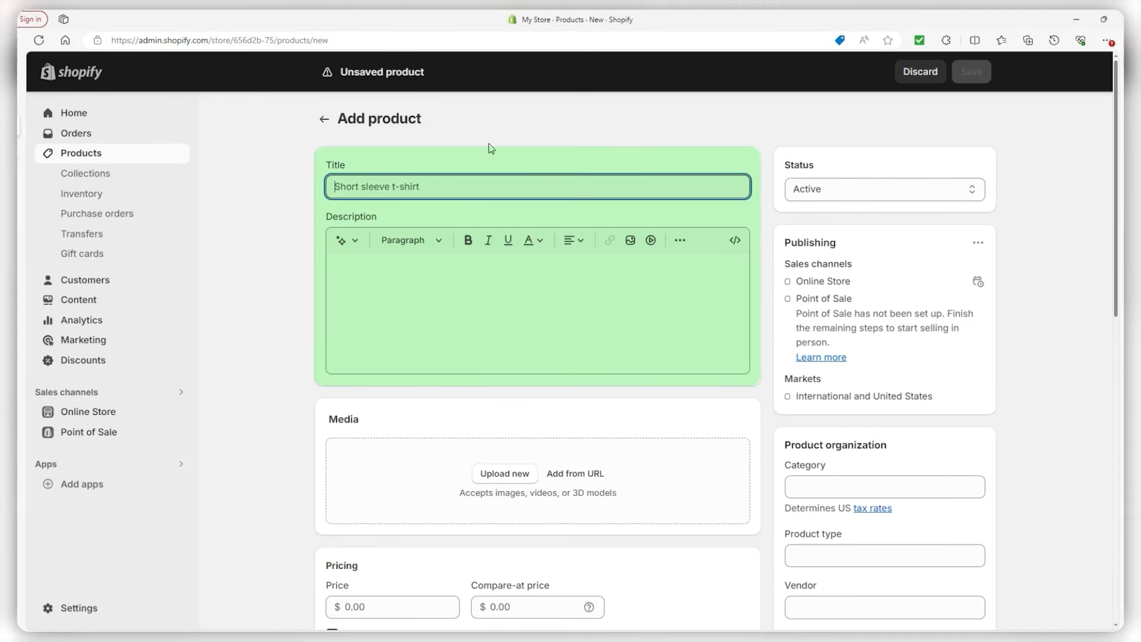
type("Instant Coffee Delta Cafés® Cevada")
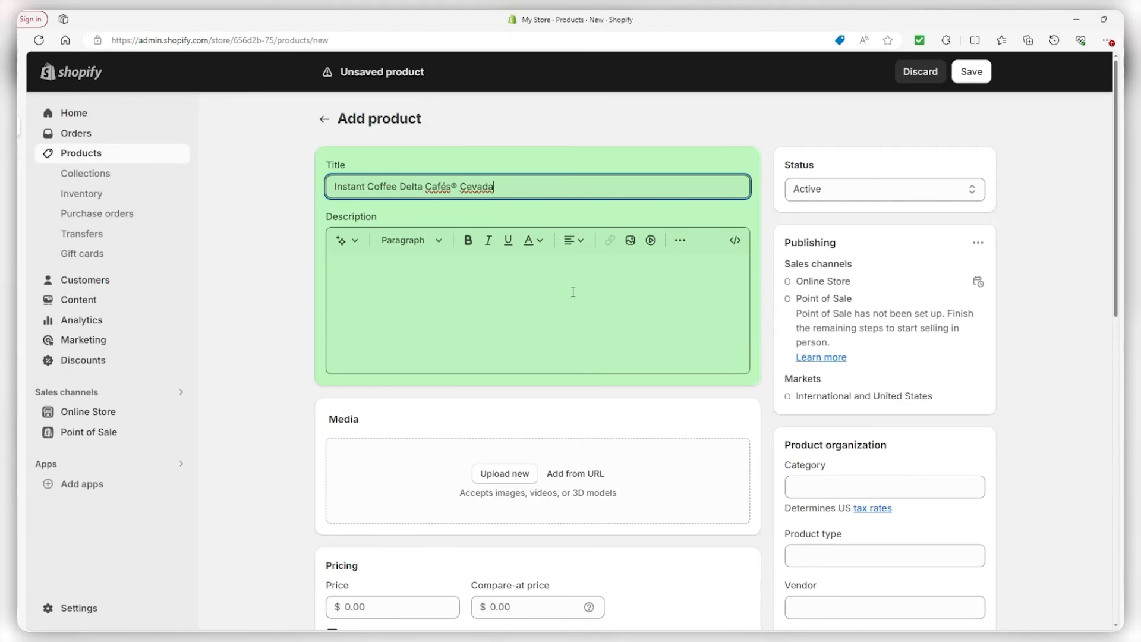
Generate the product description from the keywords "Instant Coffee Delta Cafés® Cevada" in the Expert tone and keep the generated text.
left_click(351, 244)
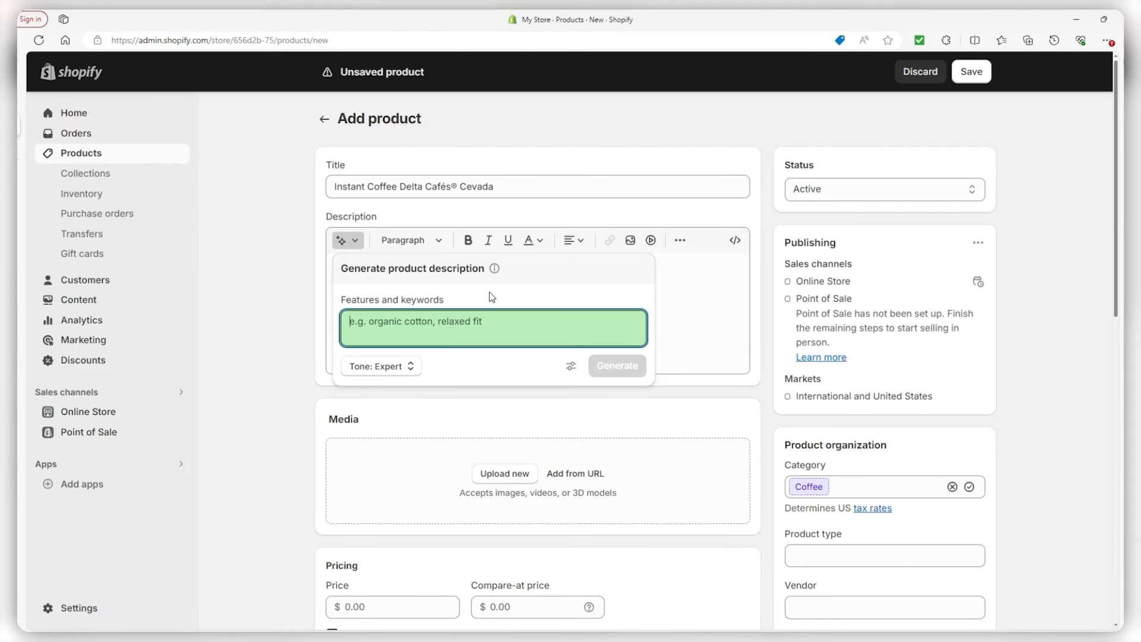
type("Instant Coffee Delta Cafés® Cevada")
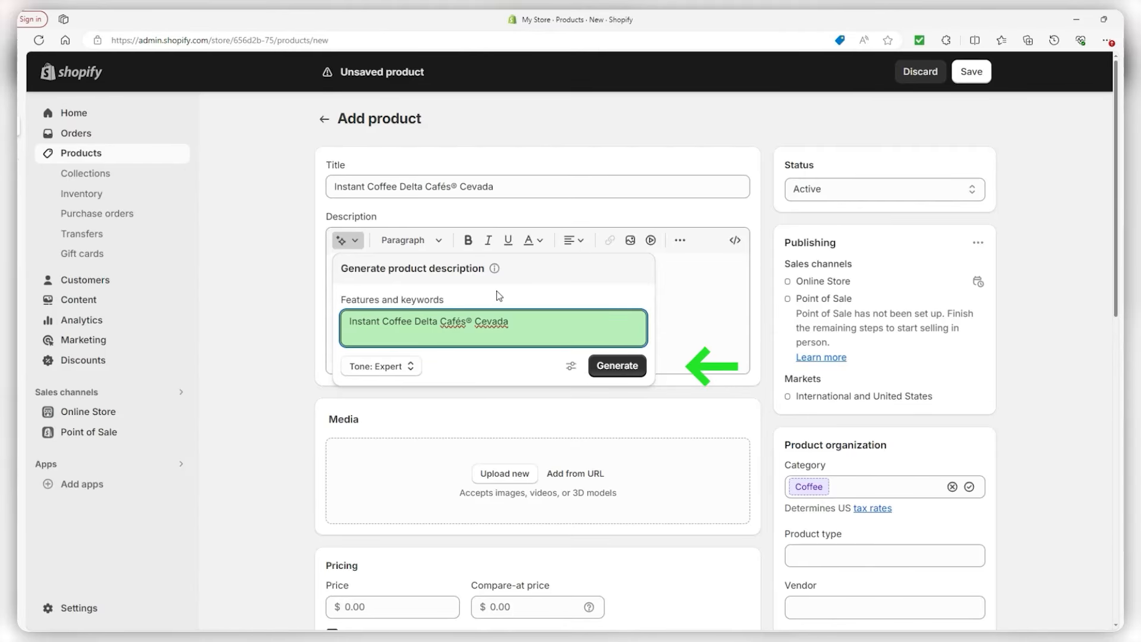
left_click(617, 365)
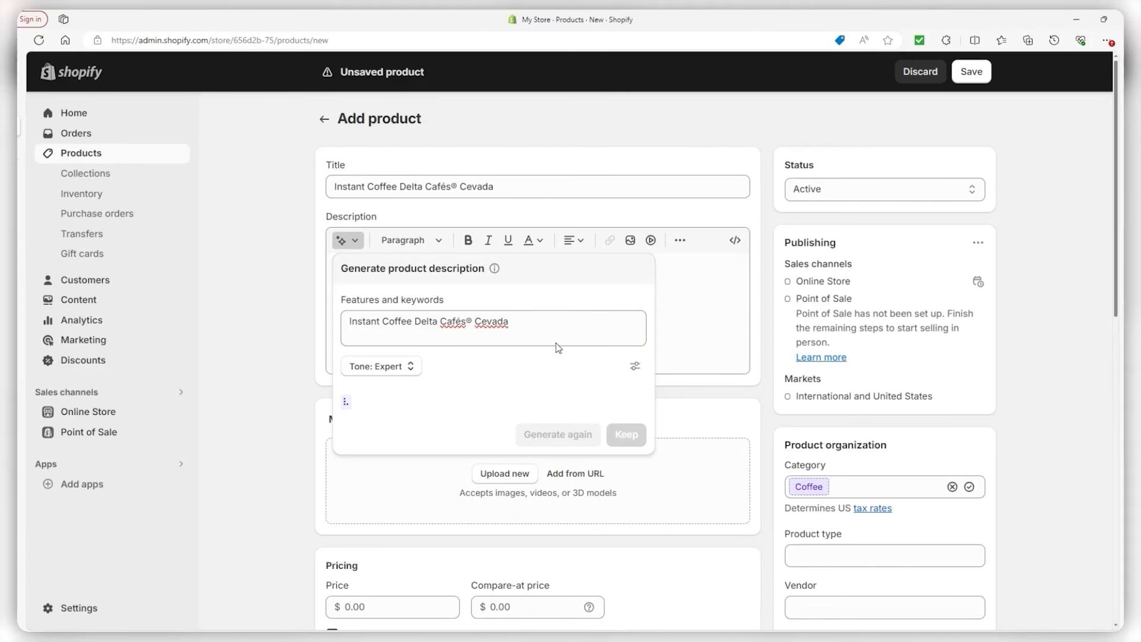
left_click(406, 365)
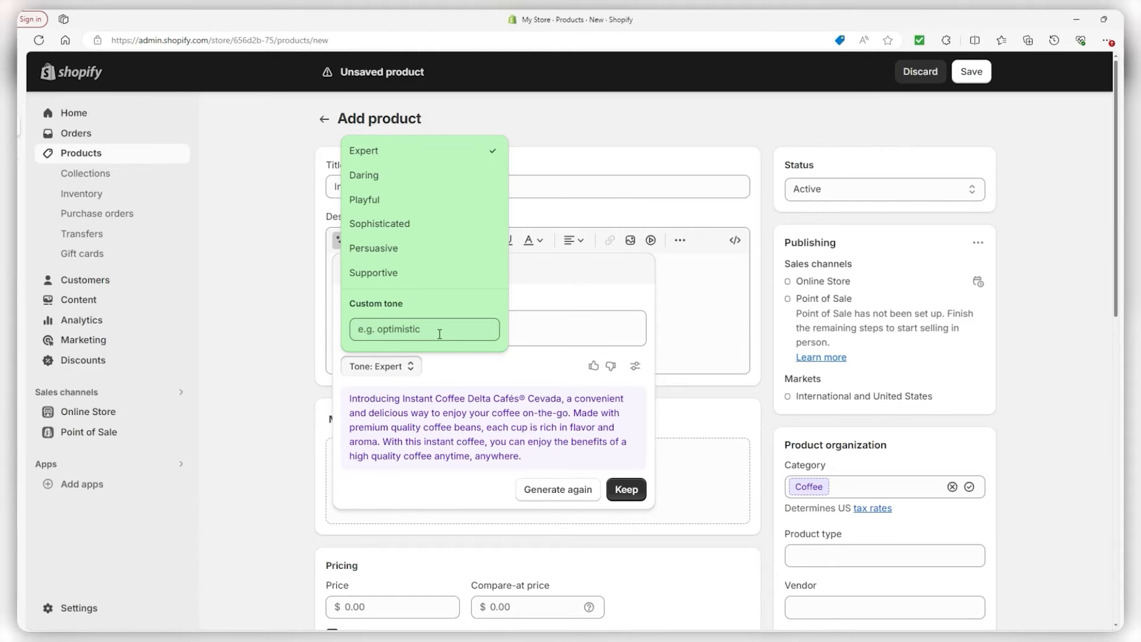
left_click(540, 291)
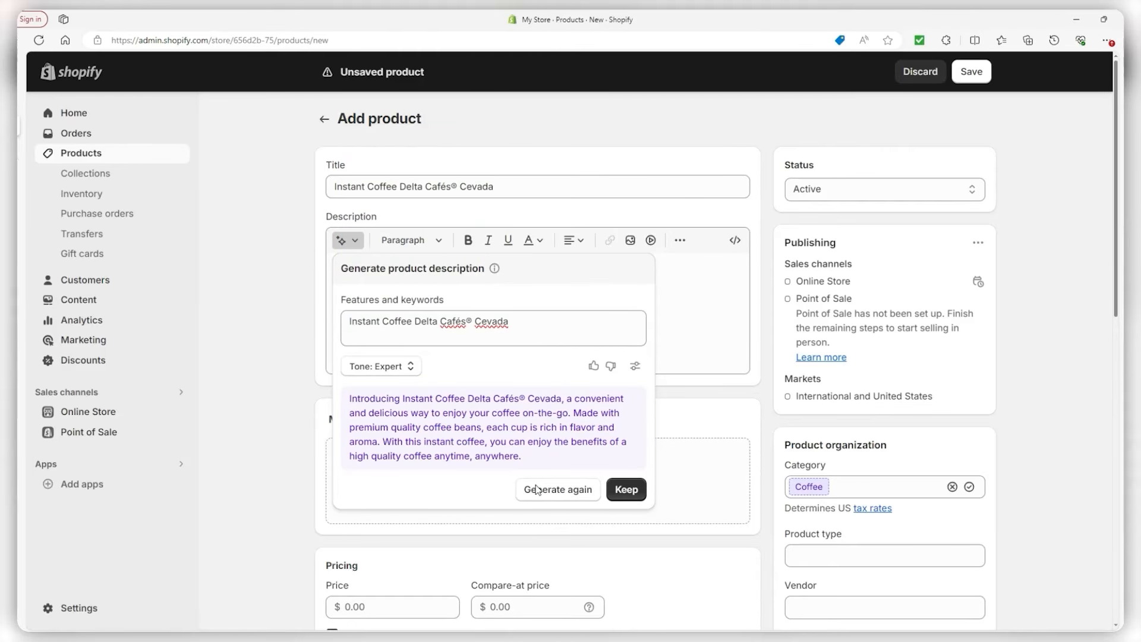
left_click(626, 491)
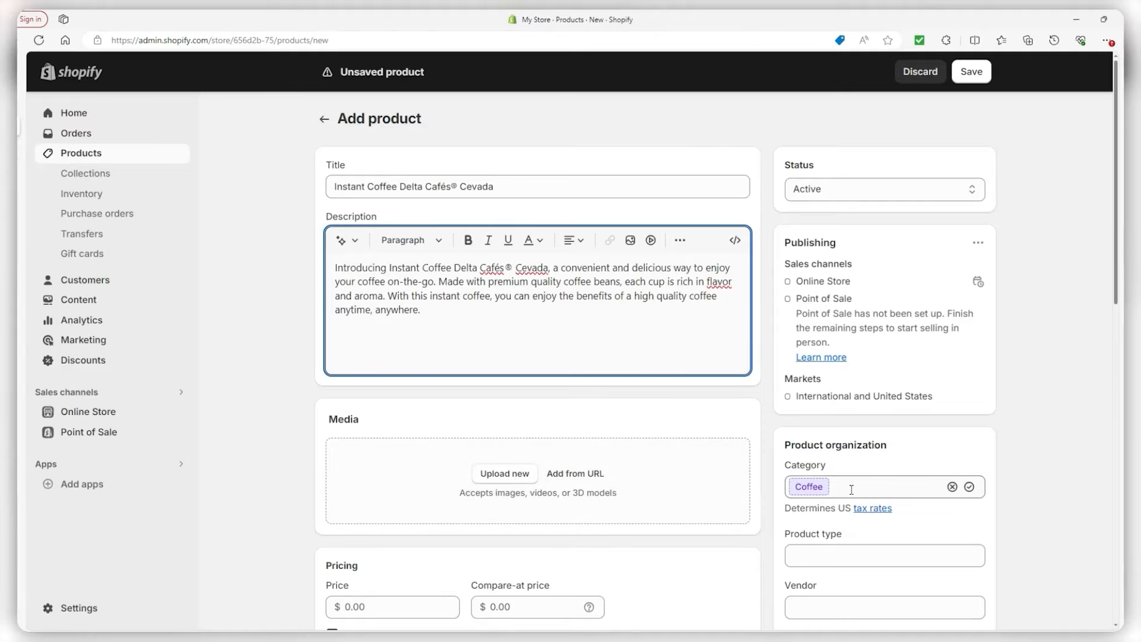
Add the image delta_soluvel_cevada_chicoria_centeio.png from the Shopify Coffee Site folder to the product's media.
scroll(841, 475, "down", 2)
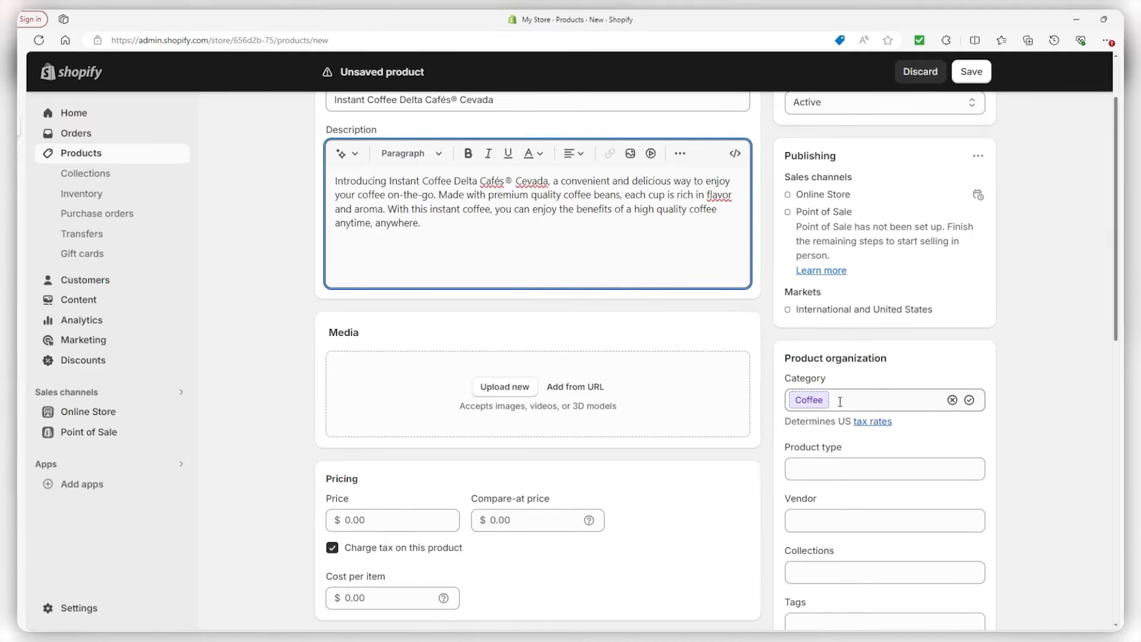
double_click(369, 99)
left_click(787, 395)
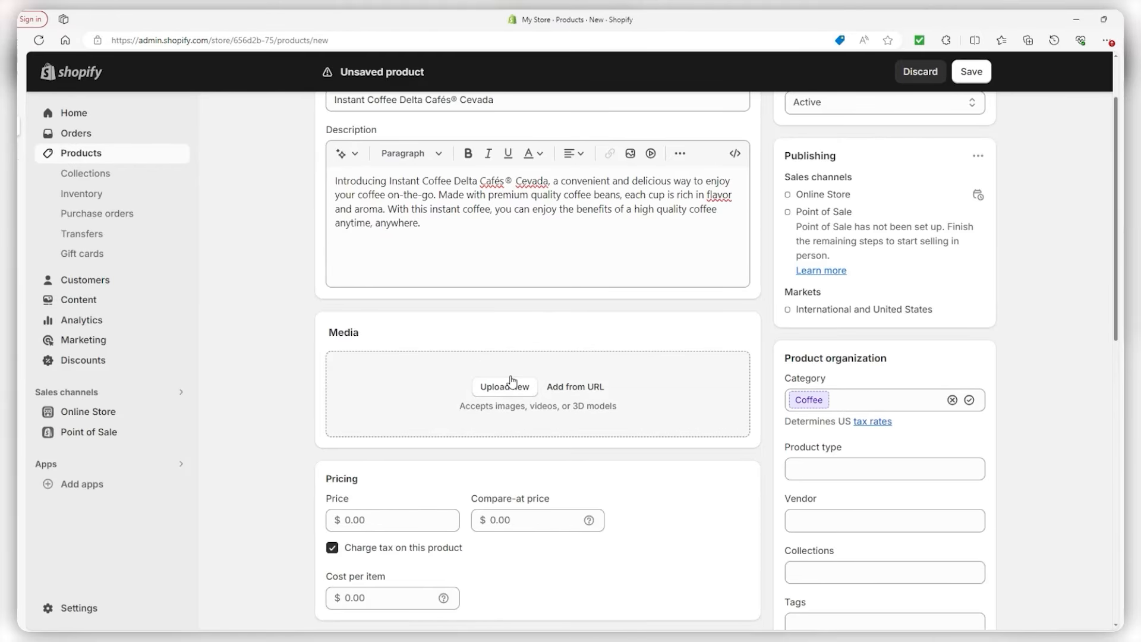
key("alt+Tab")
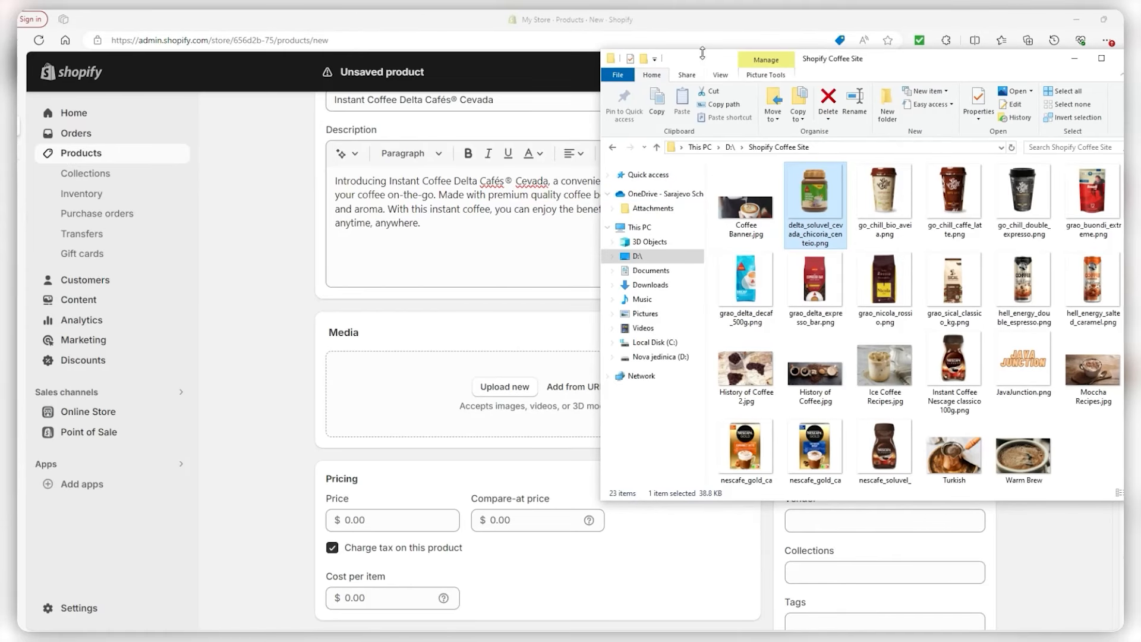
left_click_drag(703, 65, 724, 68)
left_click_drag(584, 396, 511, 410)
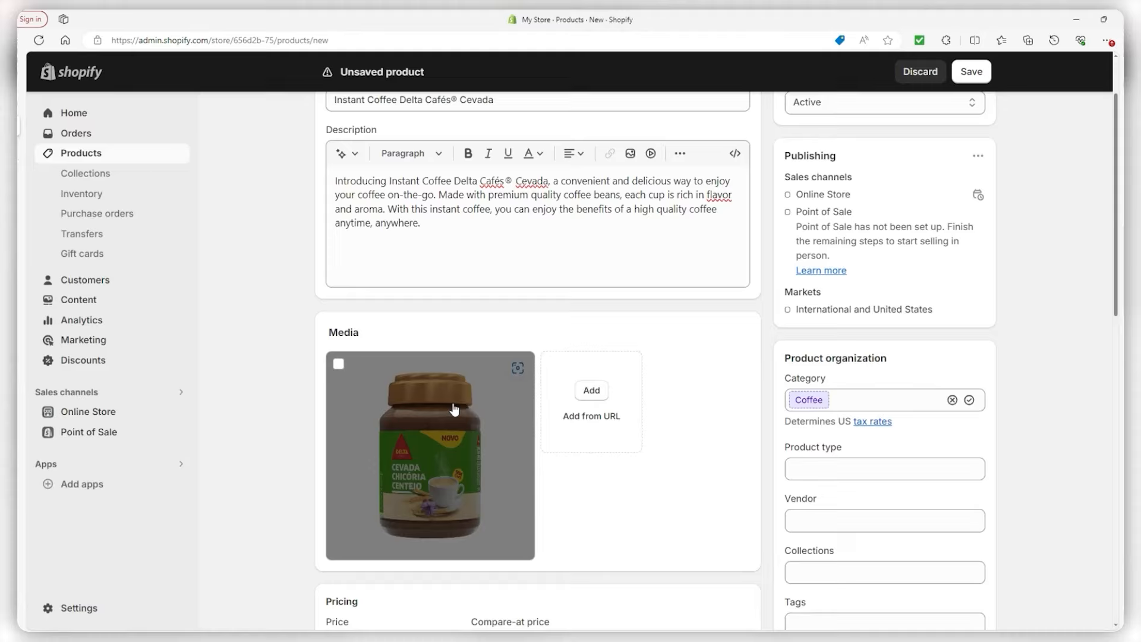
Set the product's price to $5.00.
scroll(416, 392, "down", 6)
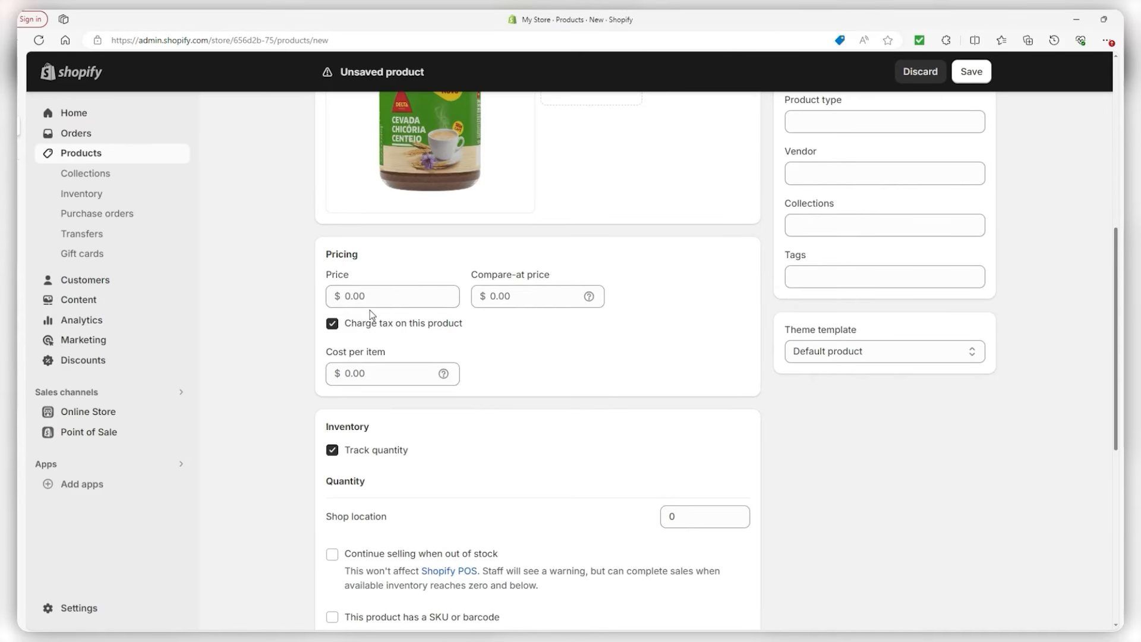
left_click(375, 299)
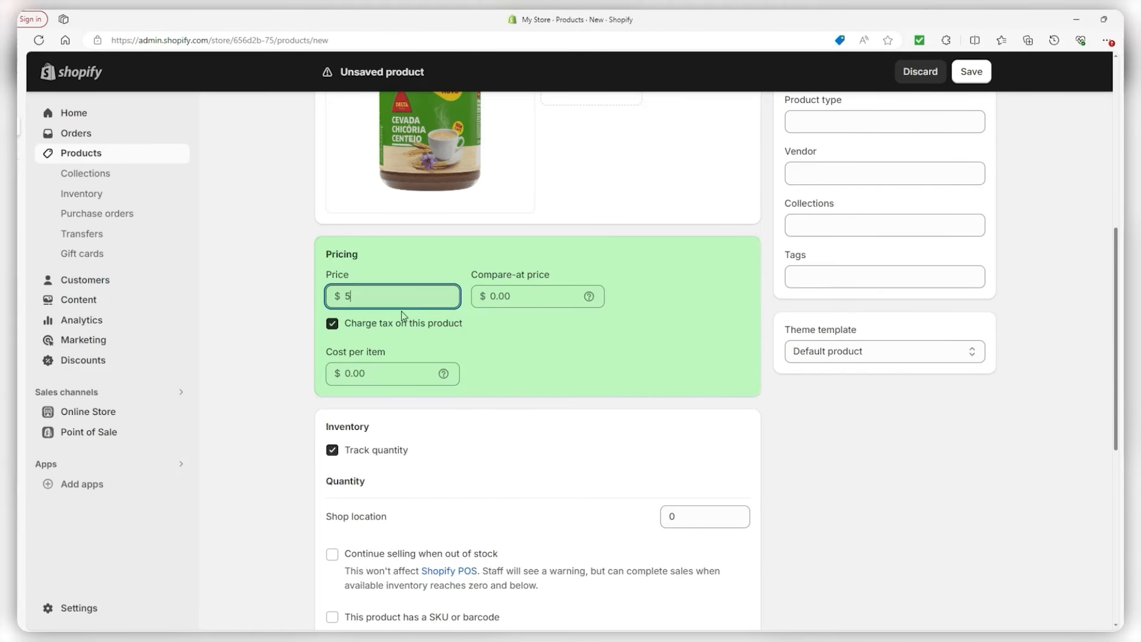
left_click(519, 229)
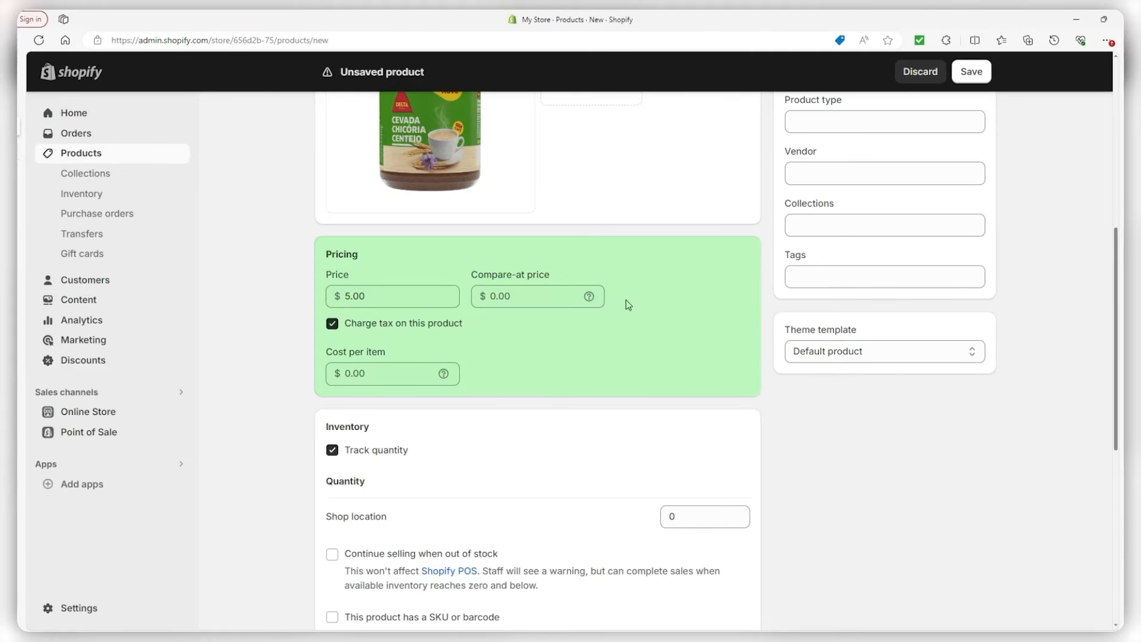
Set the product's stock quantity at the shop location to 100 and allow sales to continue when out of stock.
scroll(625, 297, "down", 3)
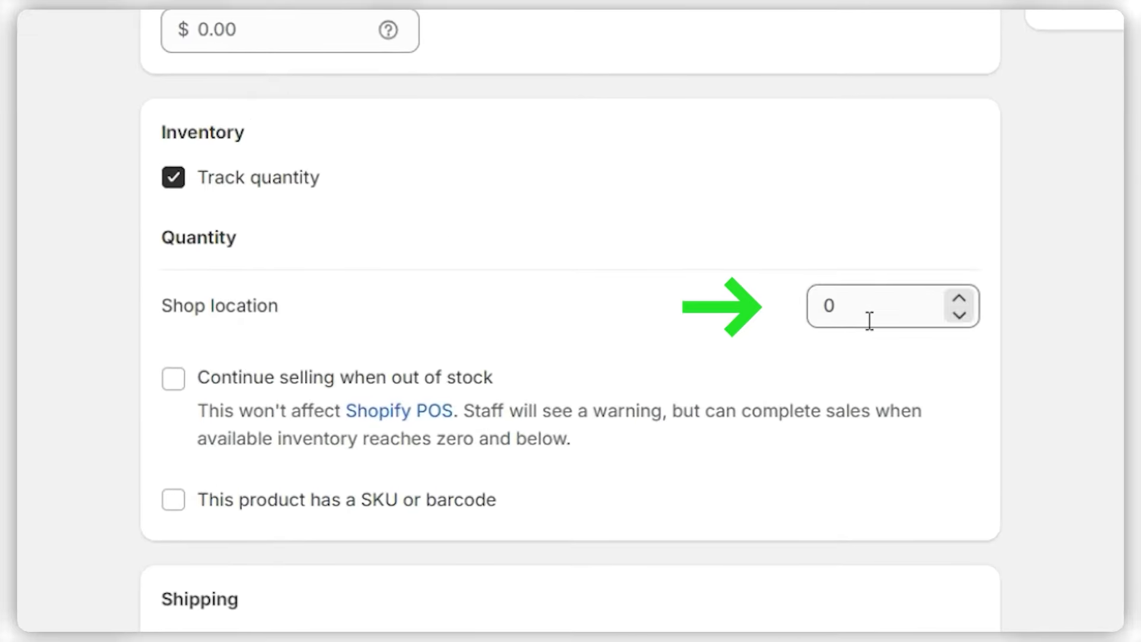
left_click(693, 351)
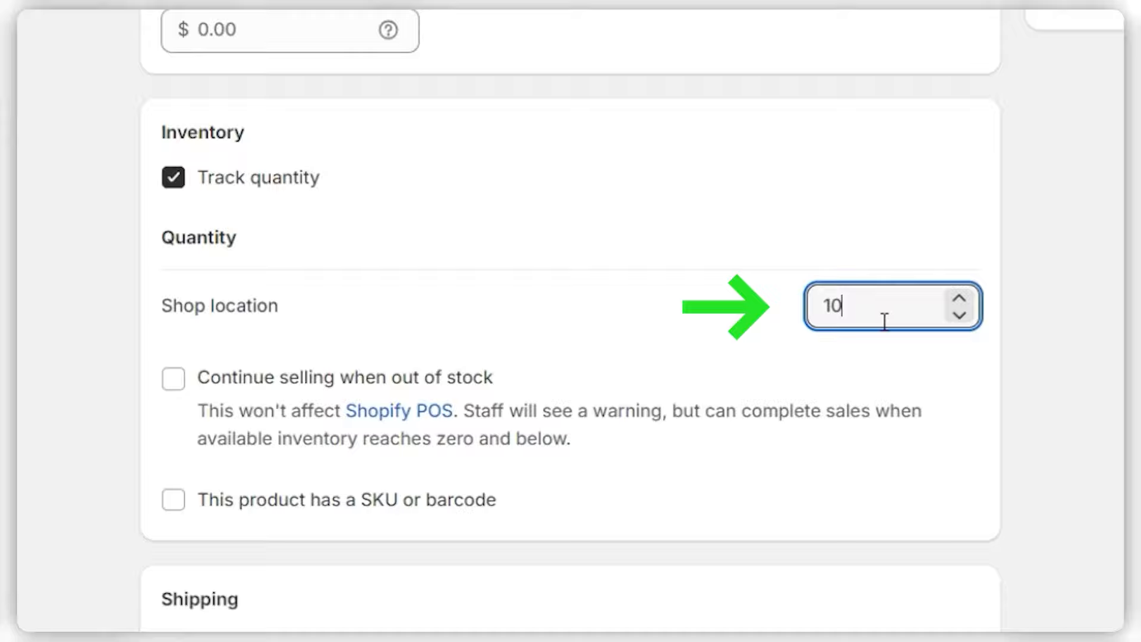
left_click(172, 383)
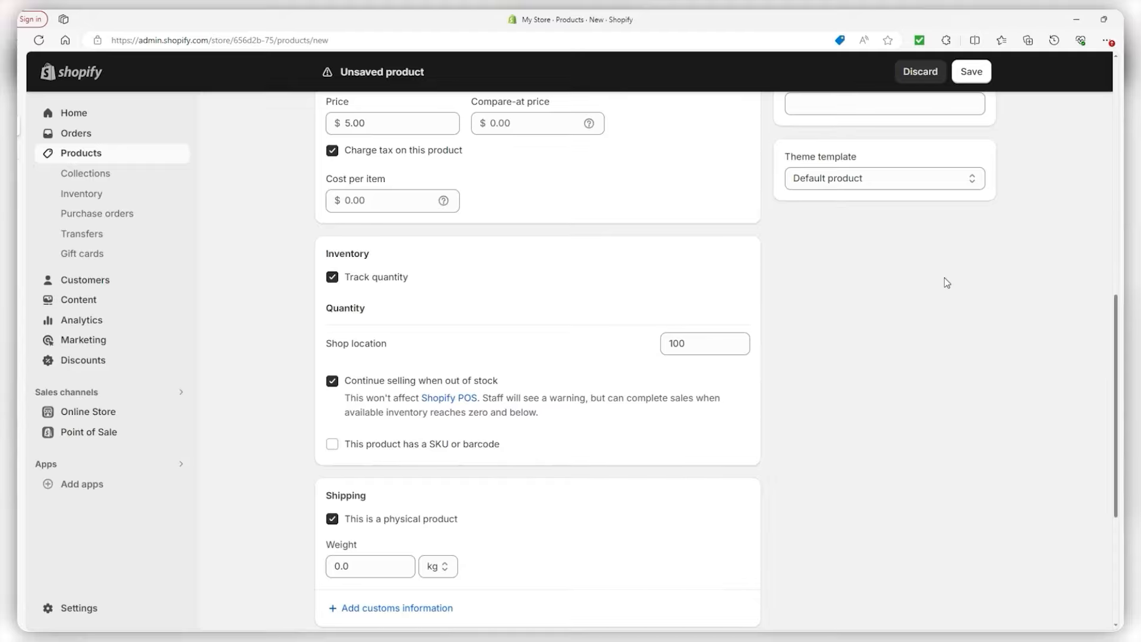
Set the product's shipping weight to 560 g.
scroll(945, 278, "down", 3)
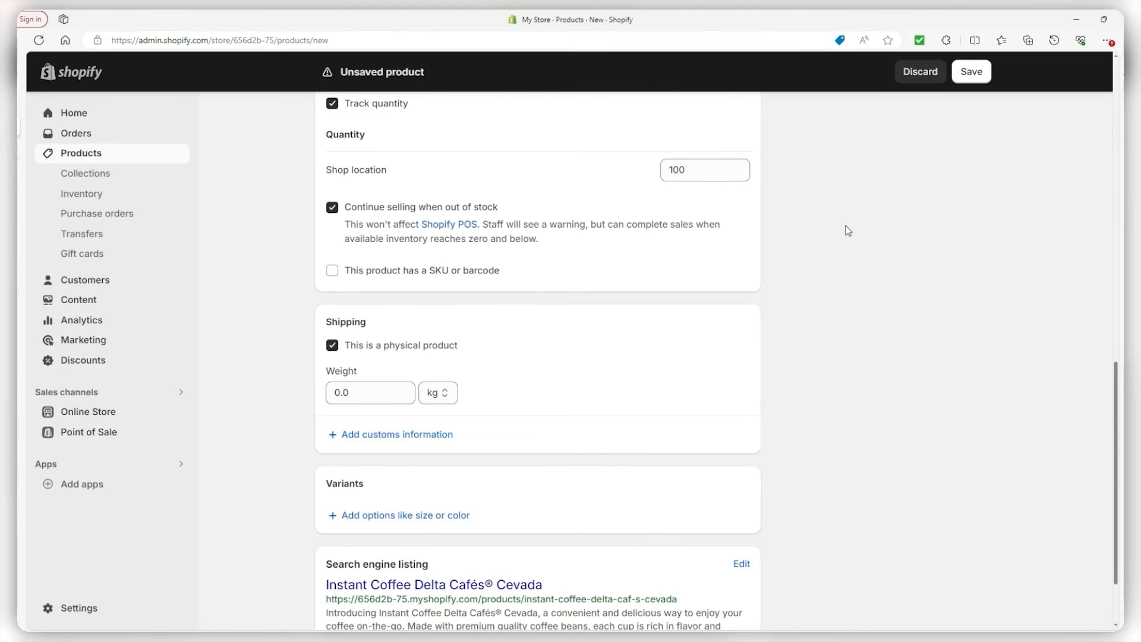
left_click(402, 393)
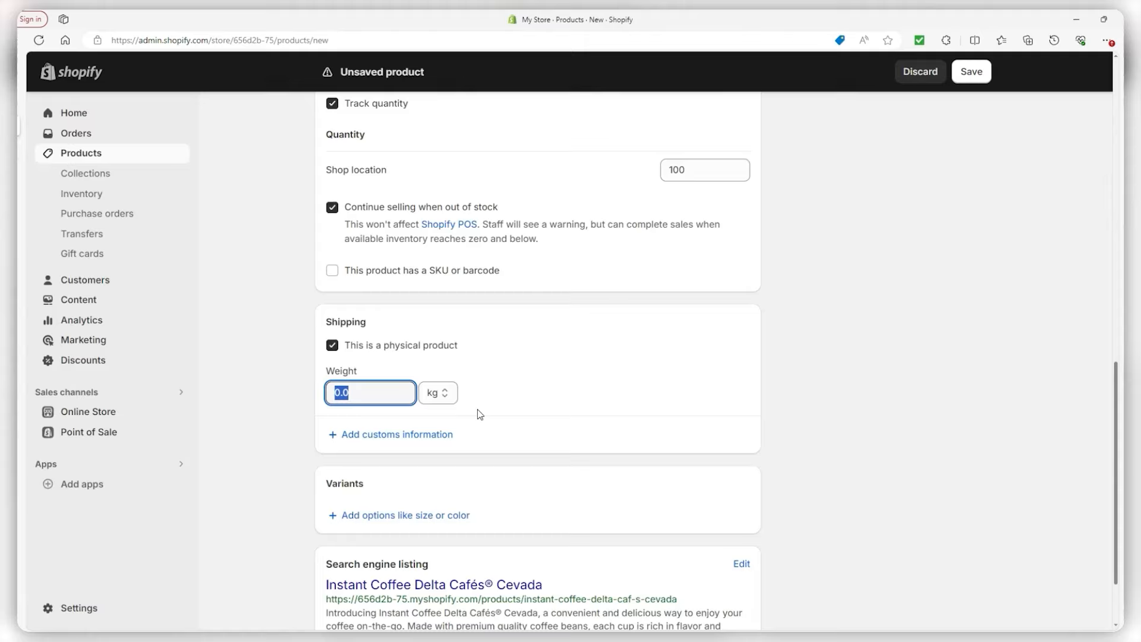
left_click(440, 393)
left_click(440, 451)
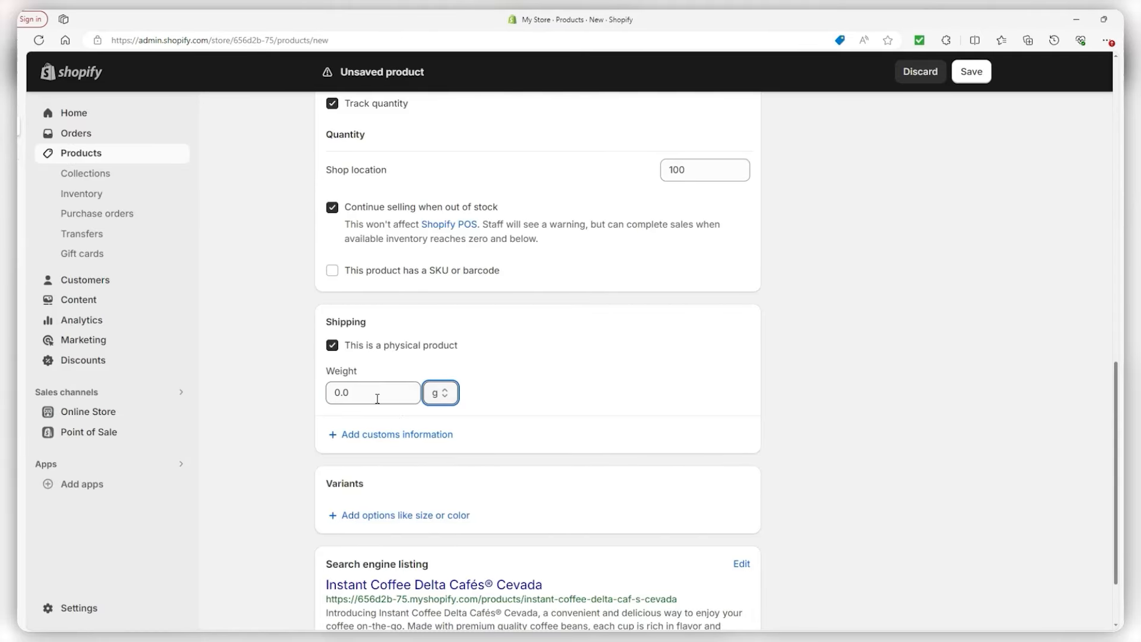
left_click(376, 397)
type("560")
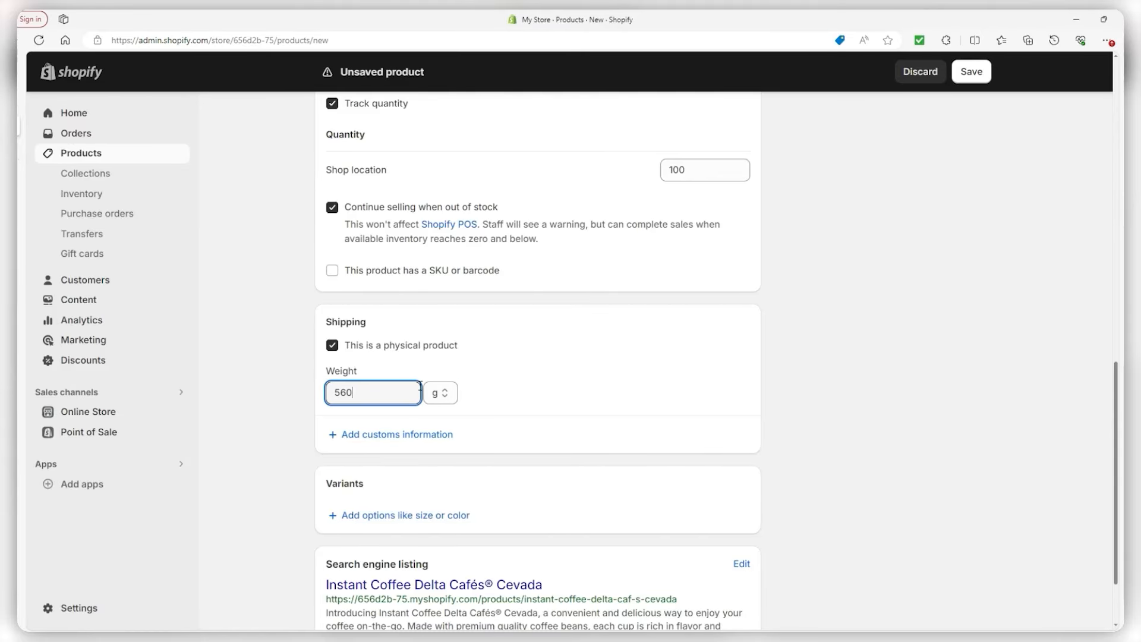
Add a variant option named Size to the product.
scroll(471, 380, "down", 2)
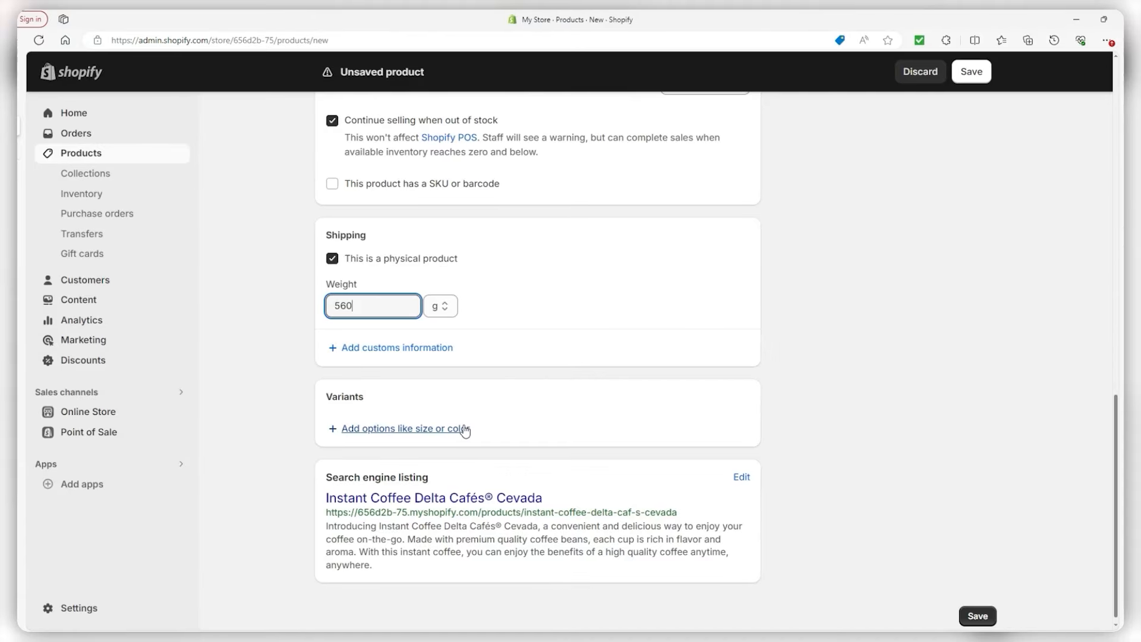
left_click(465, 431)
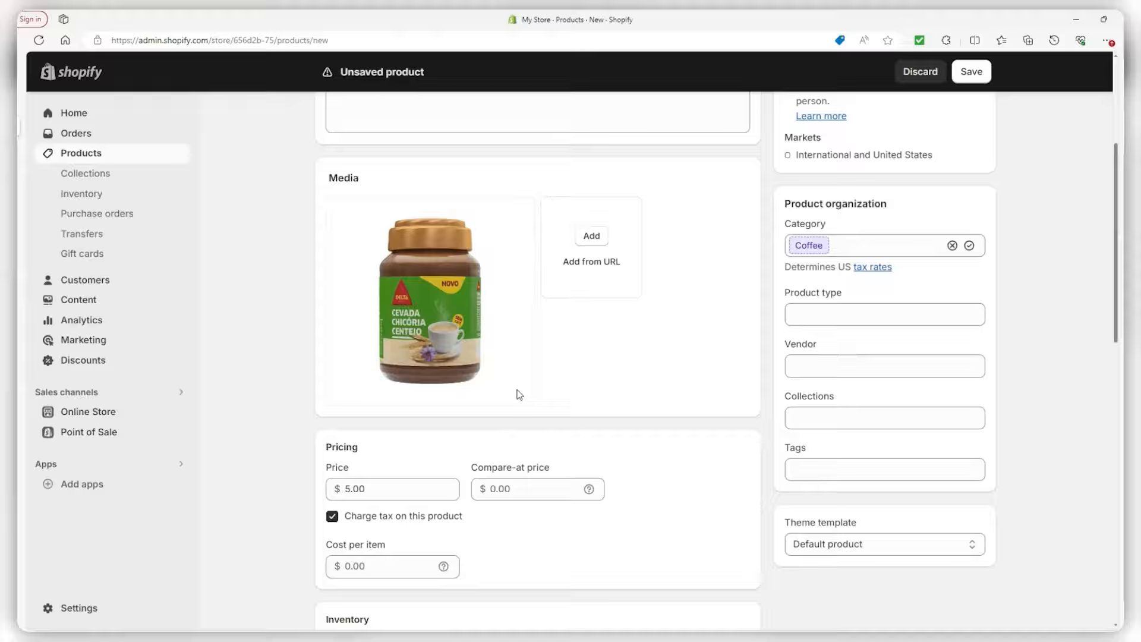
scroll(511, 381, "up", 3)
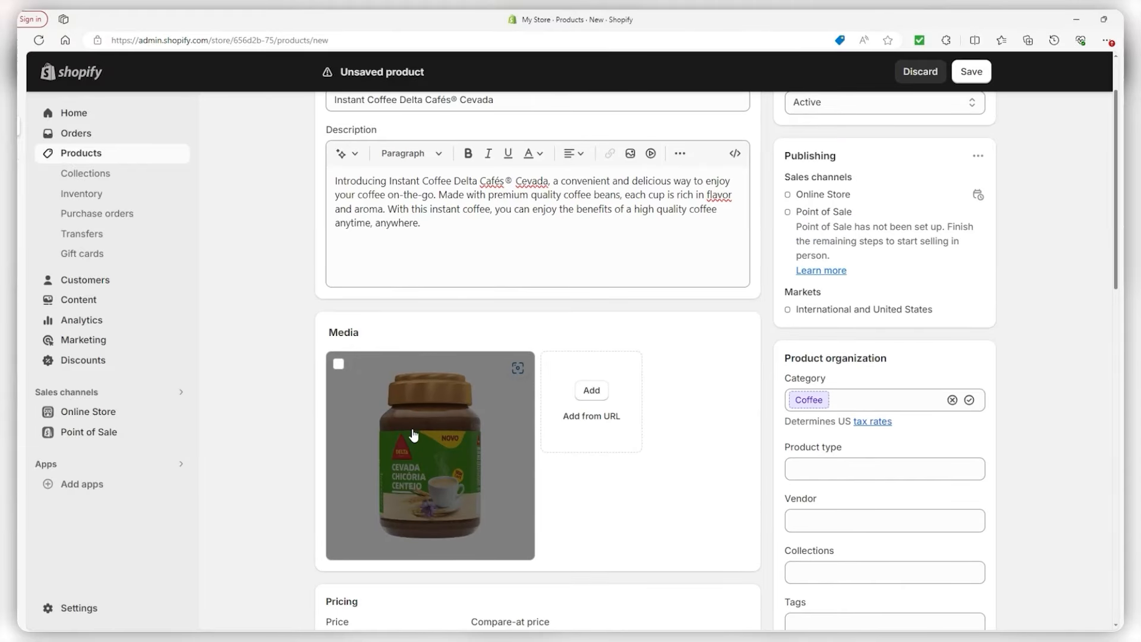
scroll(479, 398, "down", 2)
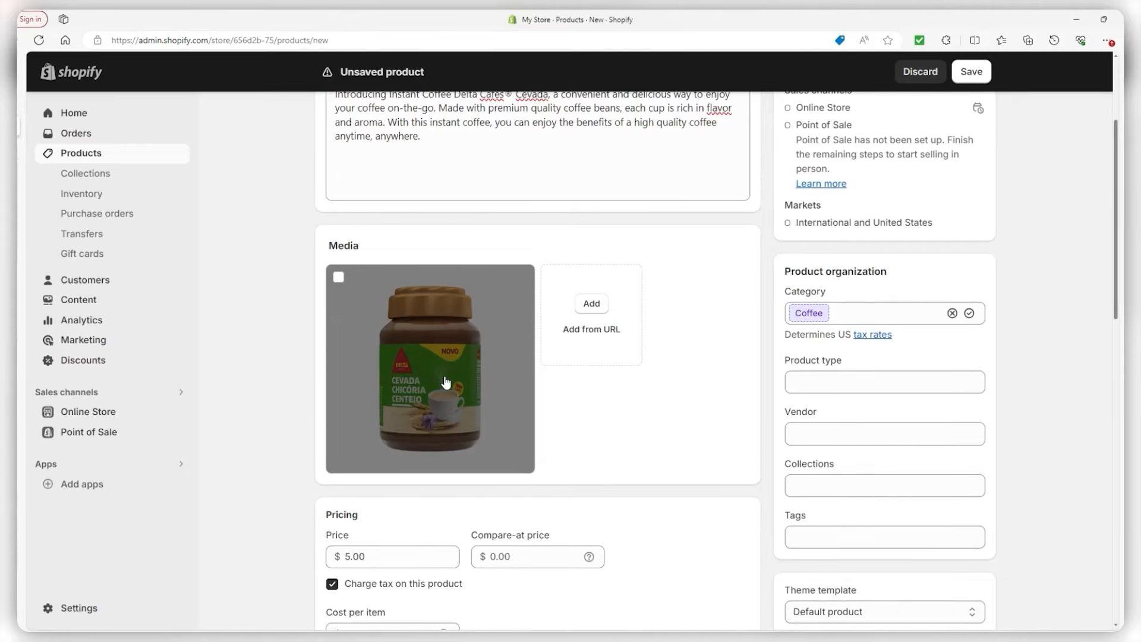
scroll(451, 380, "down", 8)
scroll(535, 235, "down", 5)
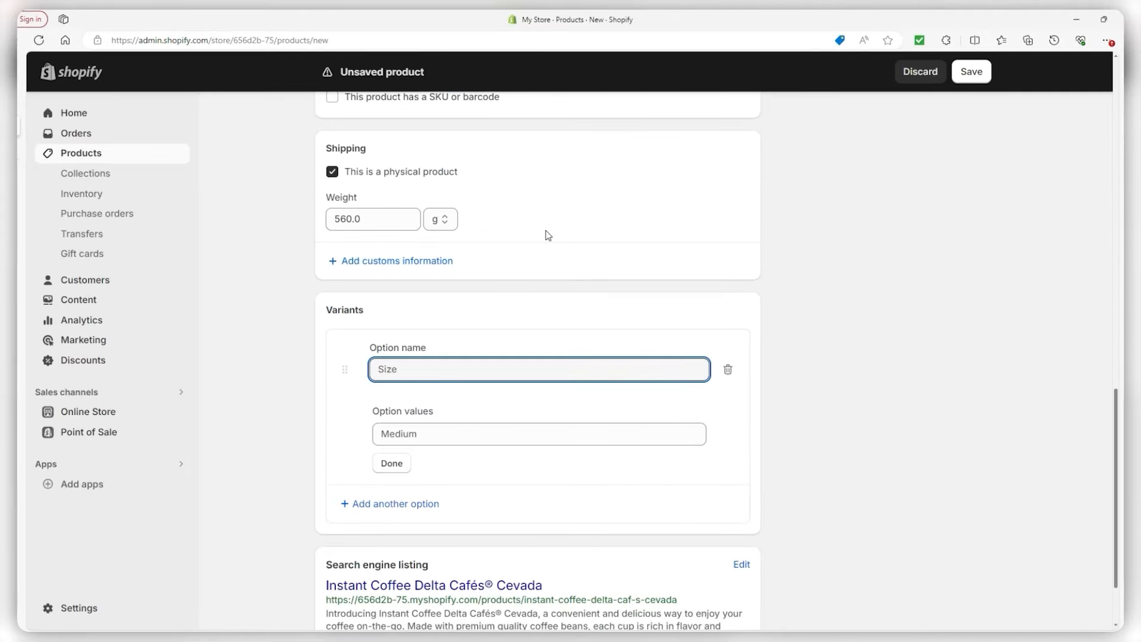
left_click(442, 374)
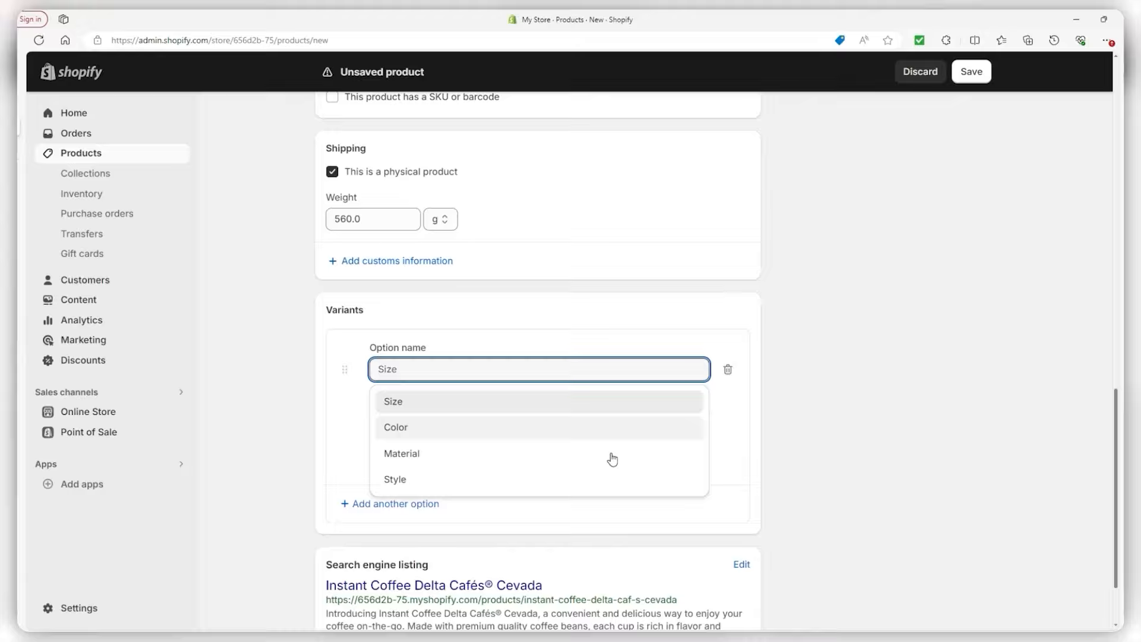
left_click(809, 424)
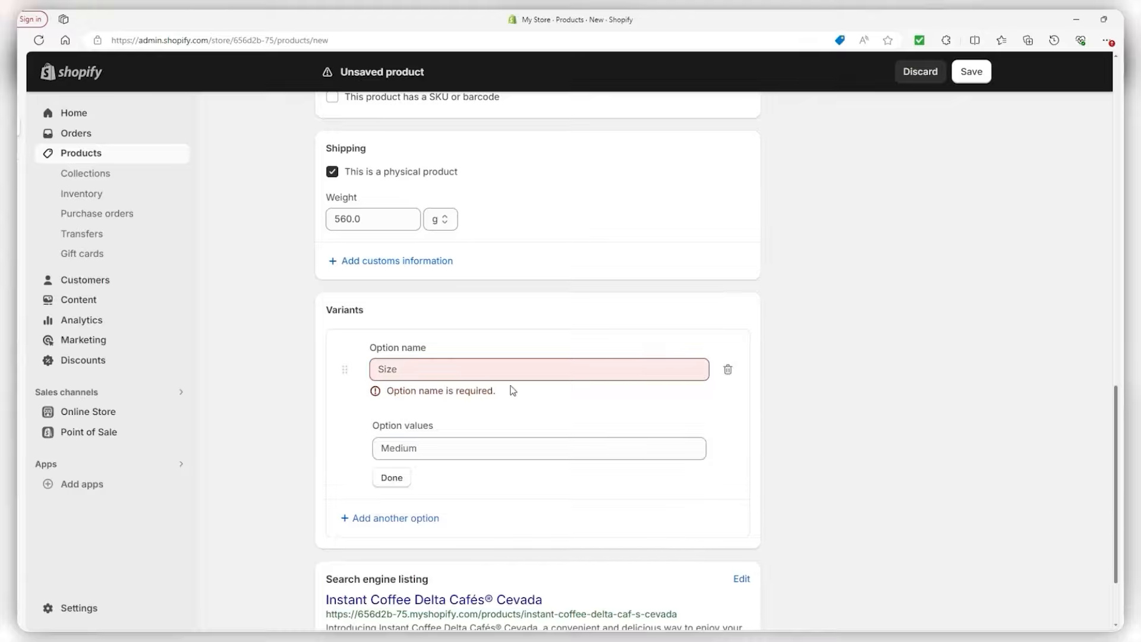
left_click(501, 369)
left_click(469, 395)
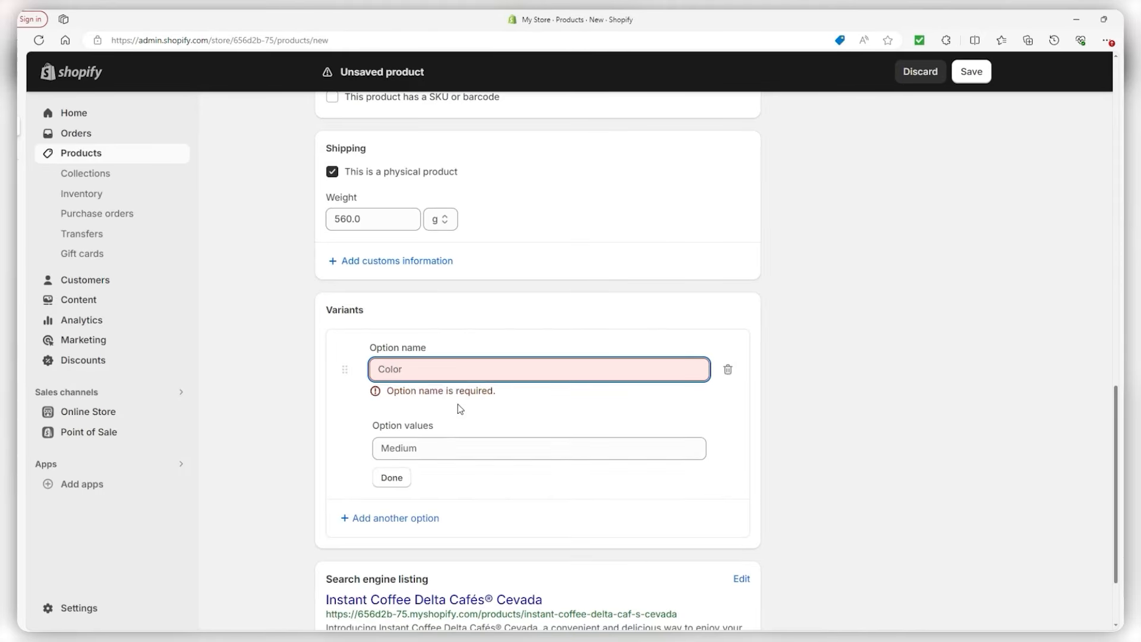
left_click(432, 435)
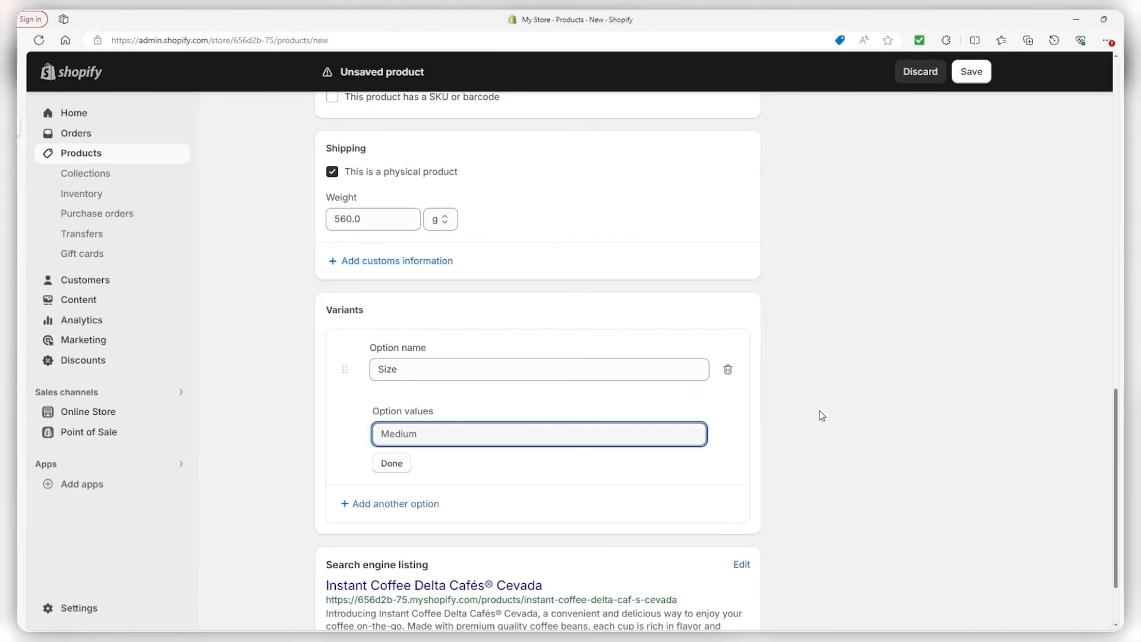
Add a second, unnamed variant option and delete both variant options from the product.
left_click(408, 506)
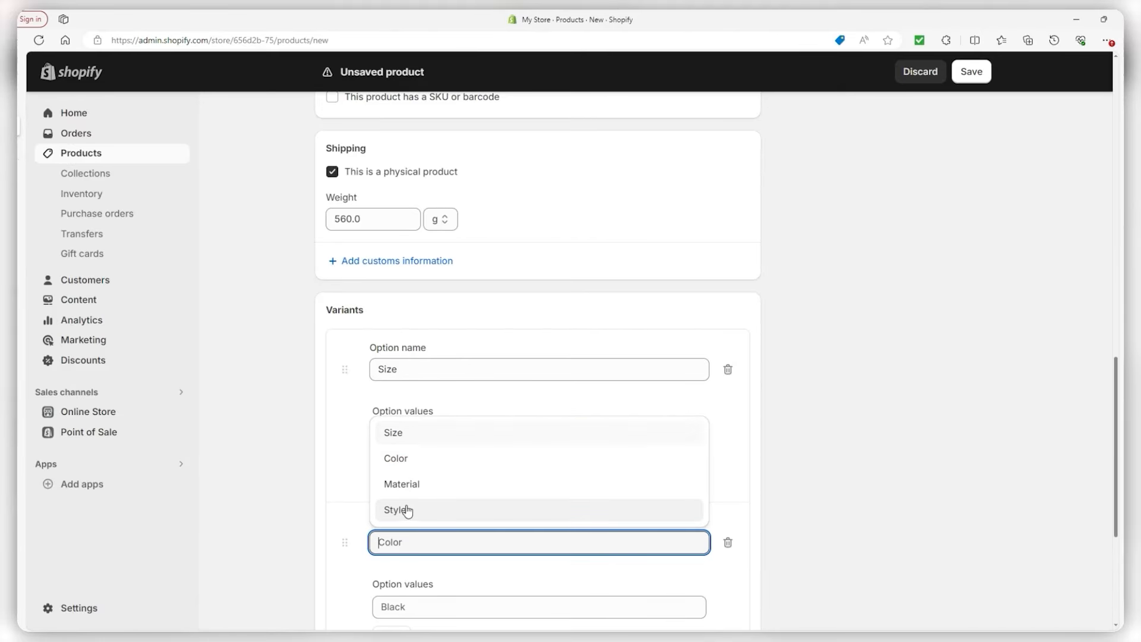
left_click(822, 423)
scroll(843, 418, "down", 2)
scroll(654, 211, "up", 1)
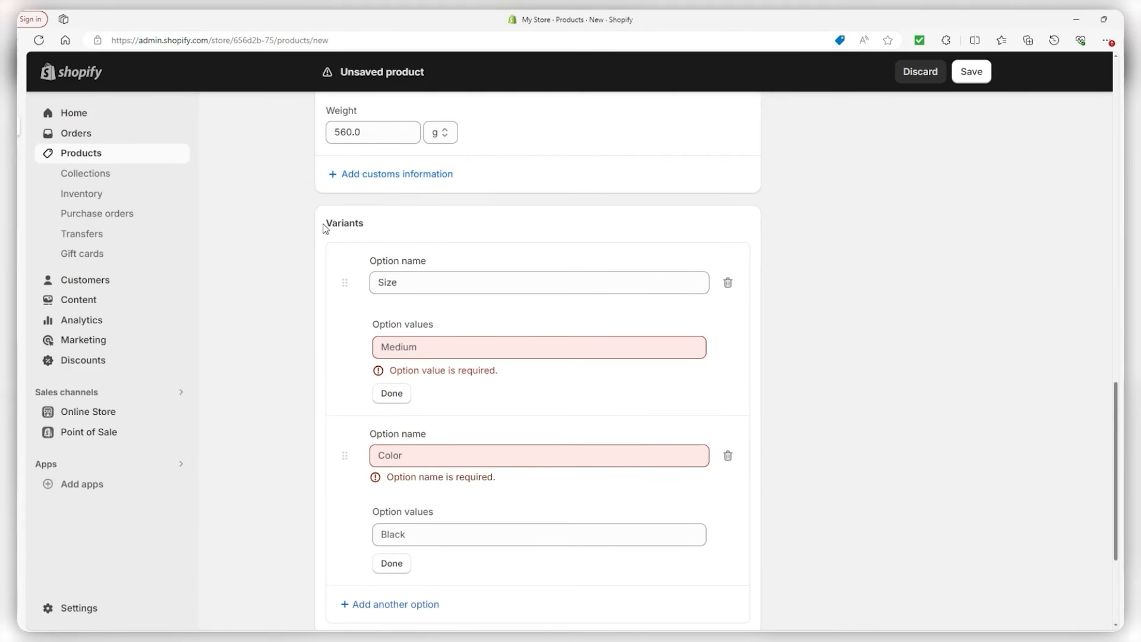
left_click(728, 283)
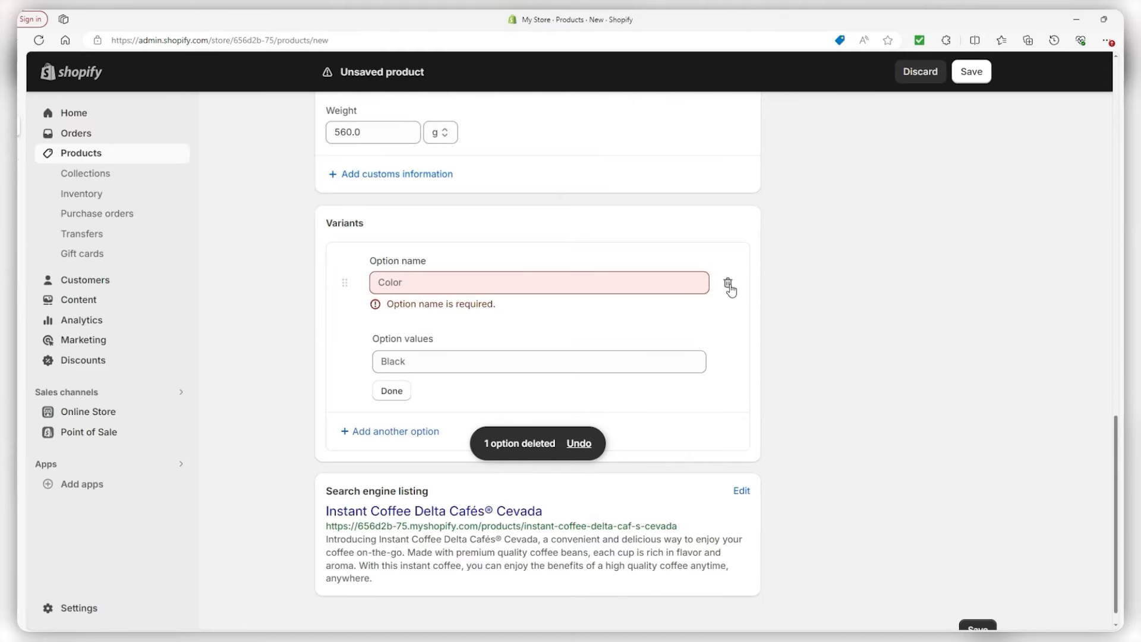
left_click(729, 285)
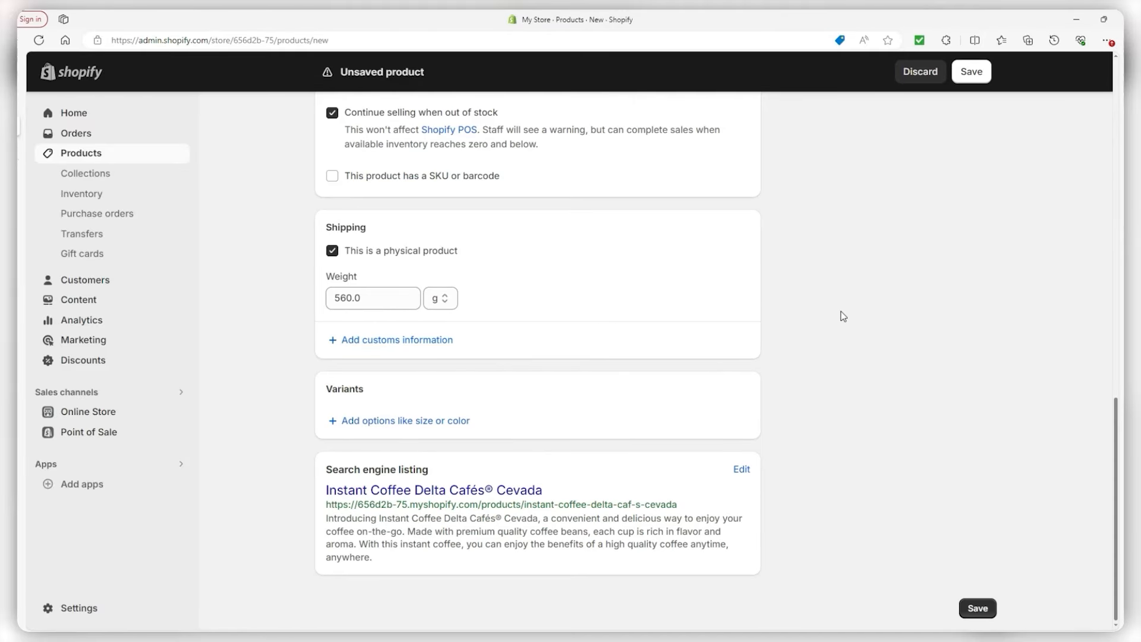
Set the product's status to Active and save the product.
scroll(844, 316, "up", 10)
scroll(767, 286, "down", 1)
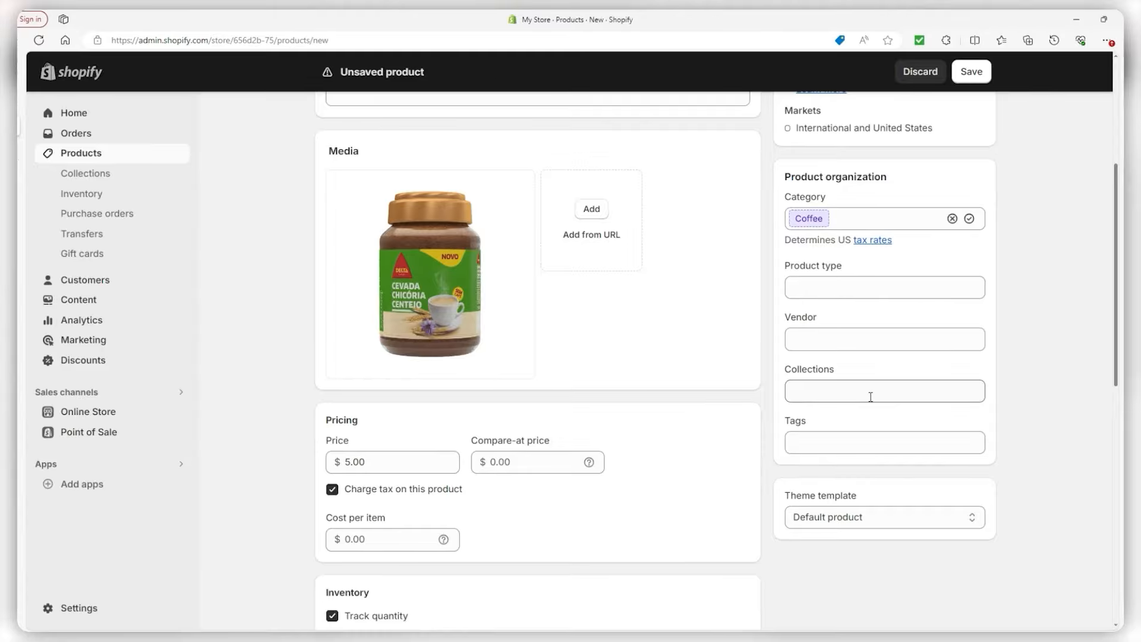
scroll(909, 412, "up", 2)
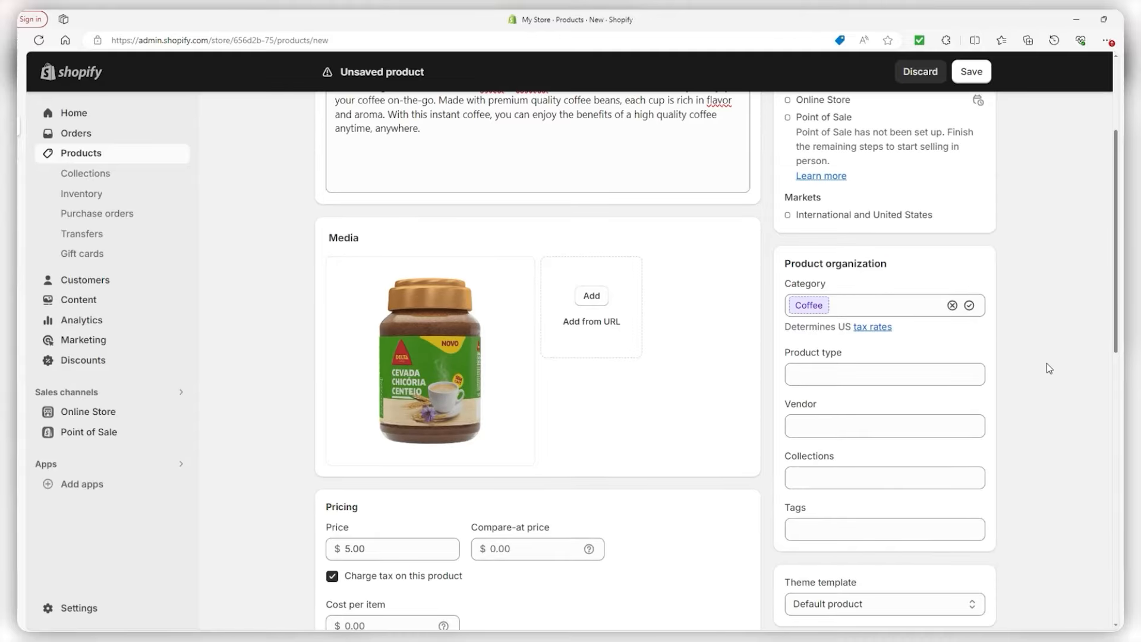
scroll(1057, 354, "up", 4)
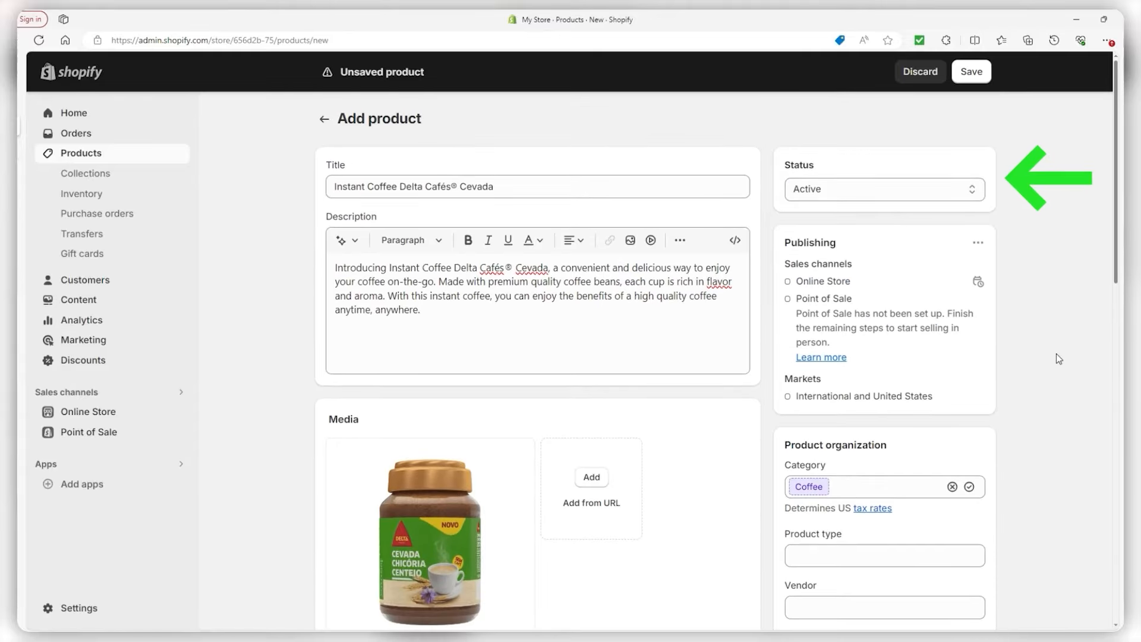
left_click(833, 197)
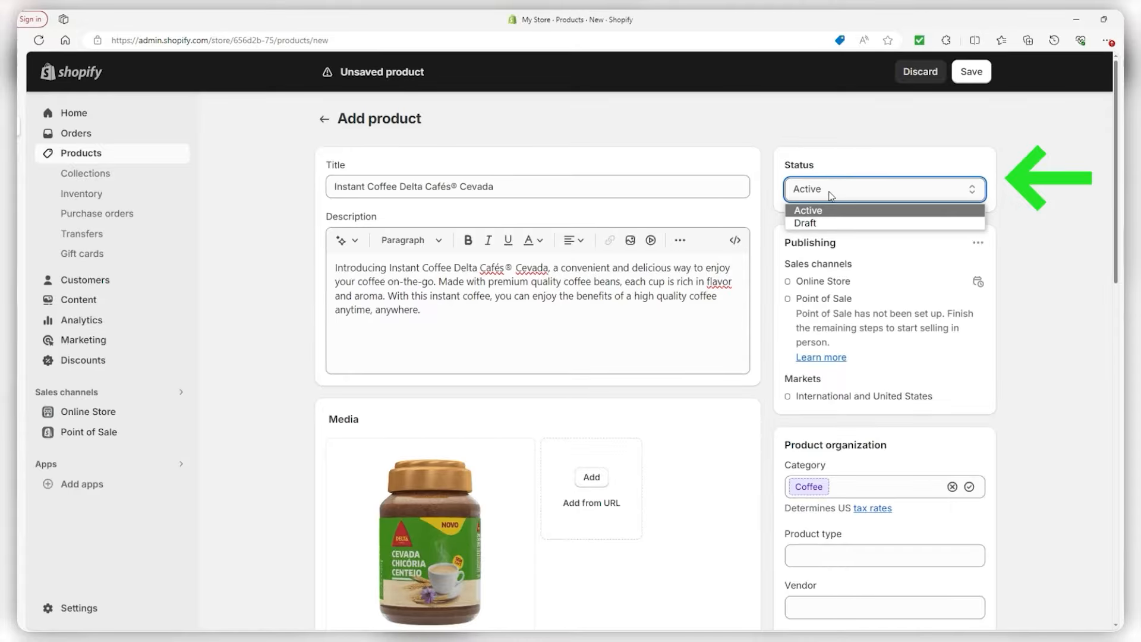
left_click(835, 212)
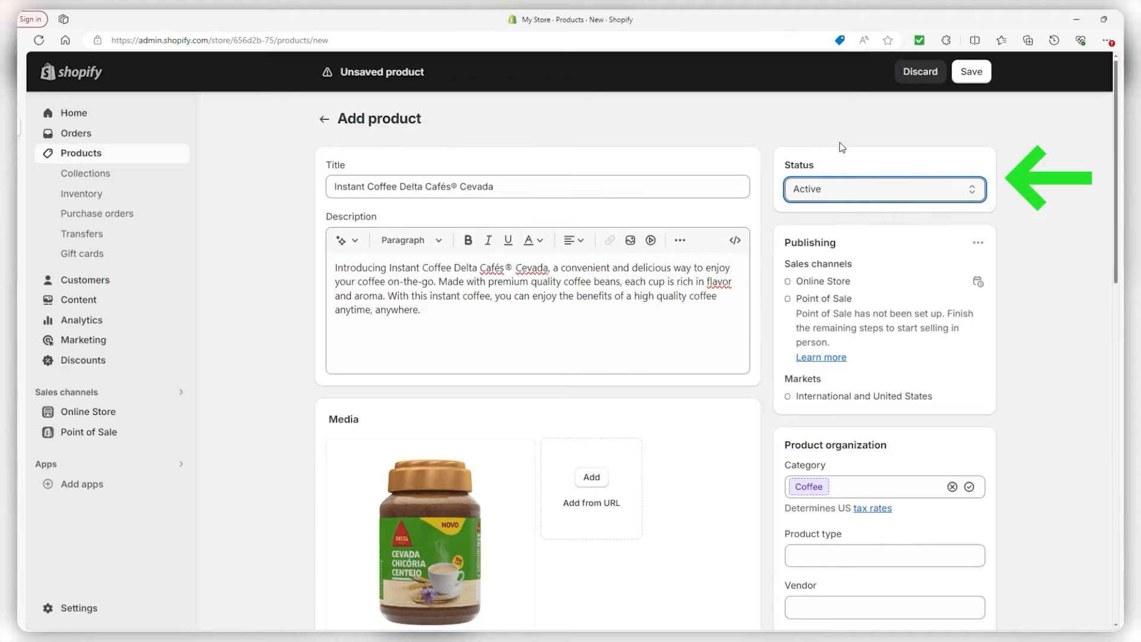
left_click(839, 141)
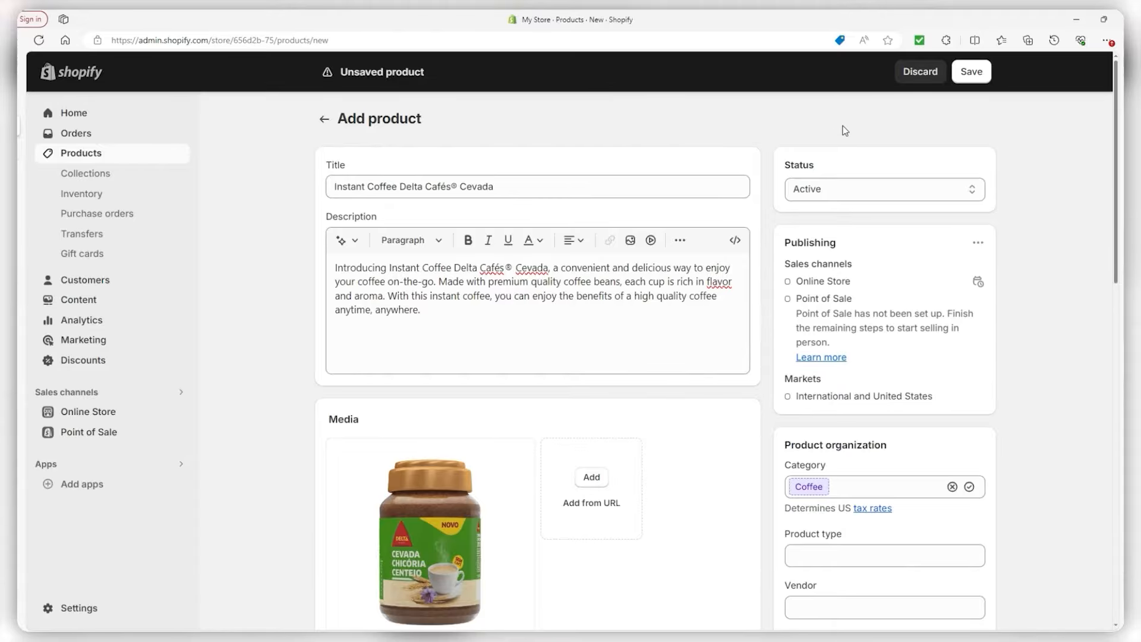
left_click(970, 71)
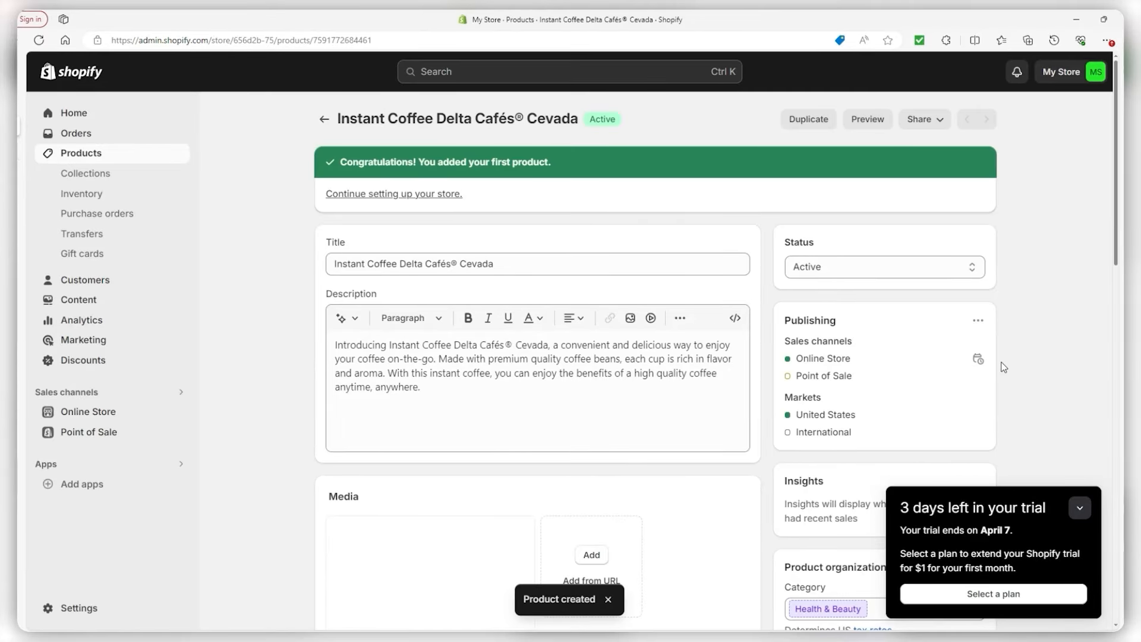
Collapse the trial notice, return to the products list and look through the store's products.
left_click(1080, 509)
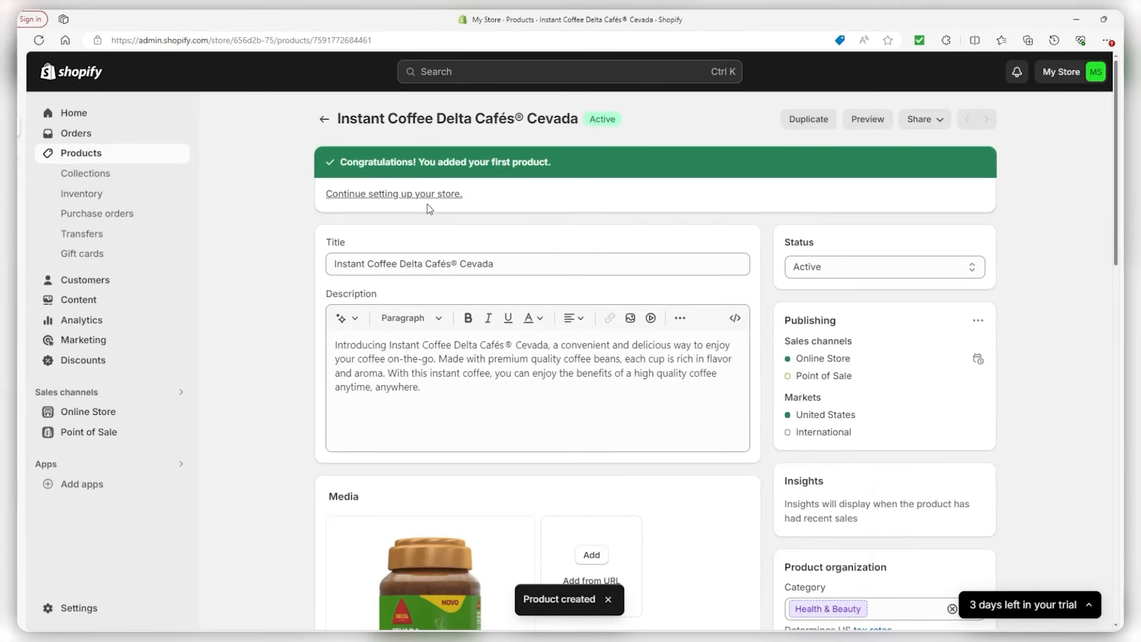
left_click(324, 123)
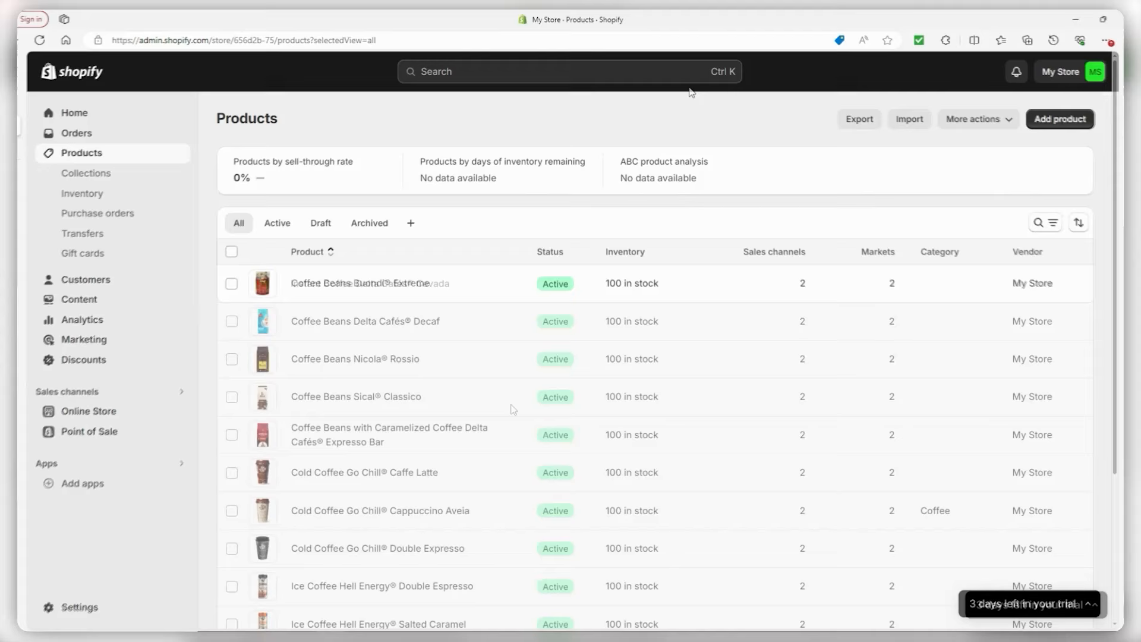
scroll(534, 357, "down", 3)
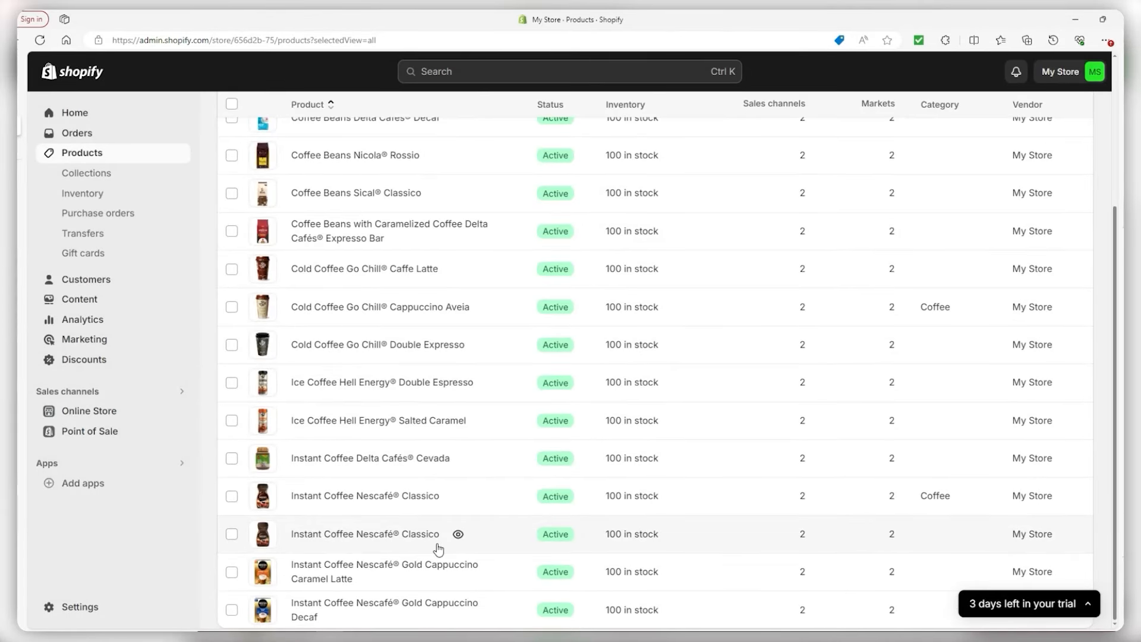
scroll(438, 548, "up", 3)
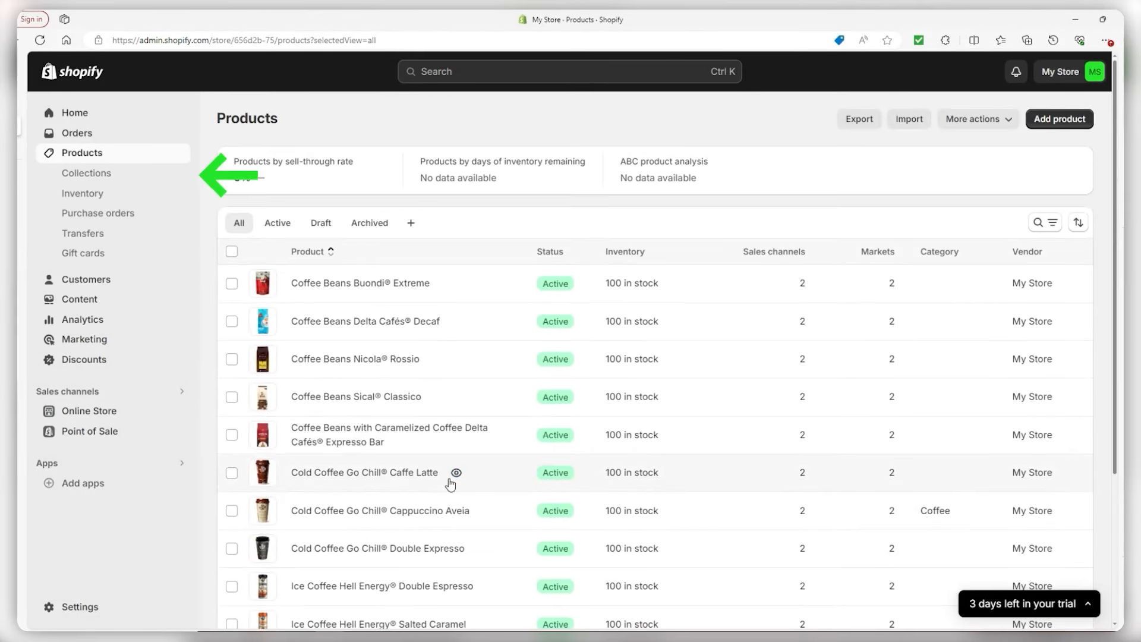
Start a new product collection and title it "Ice Coffee".
left_click(95, 179)
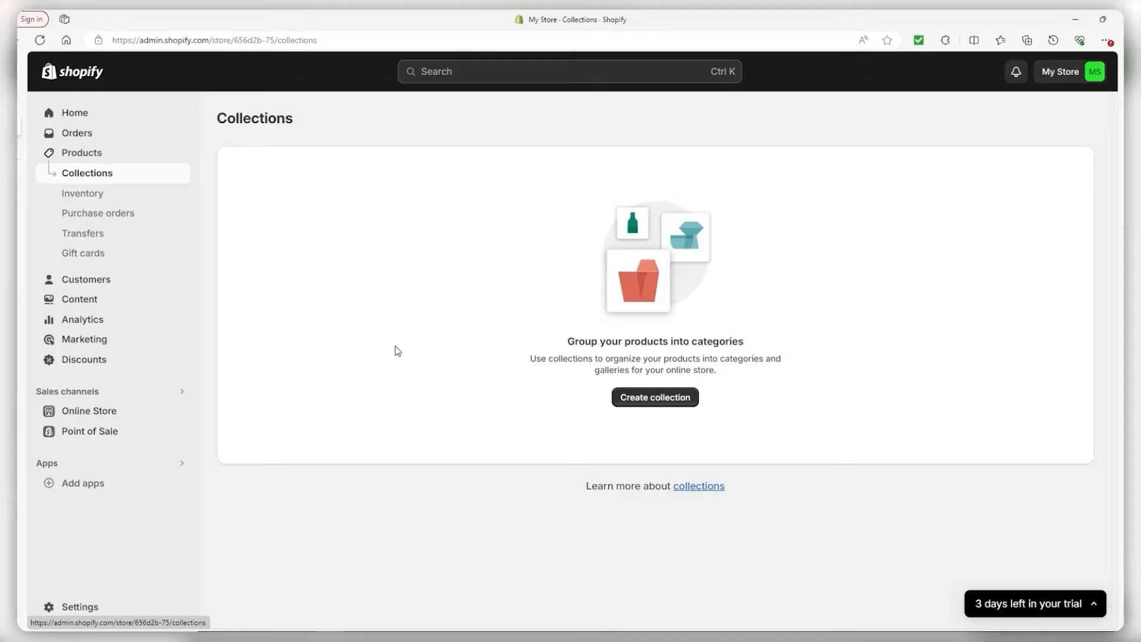
left_click(655, 397)
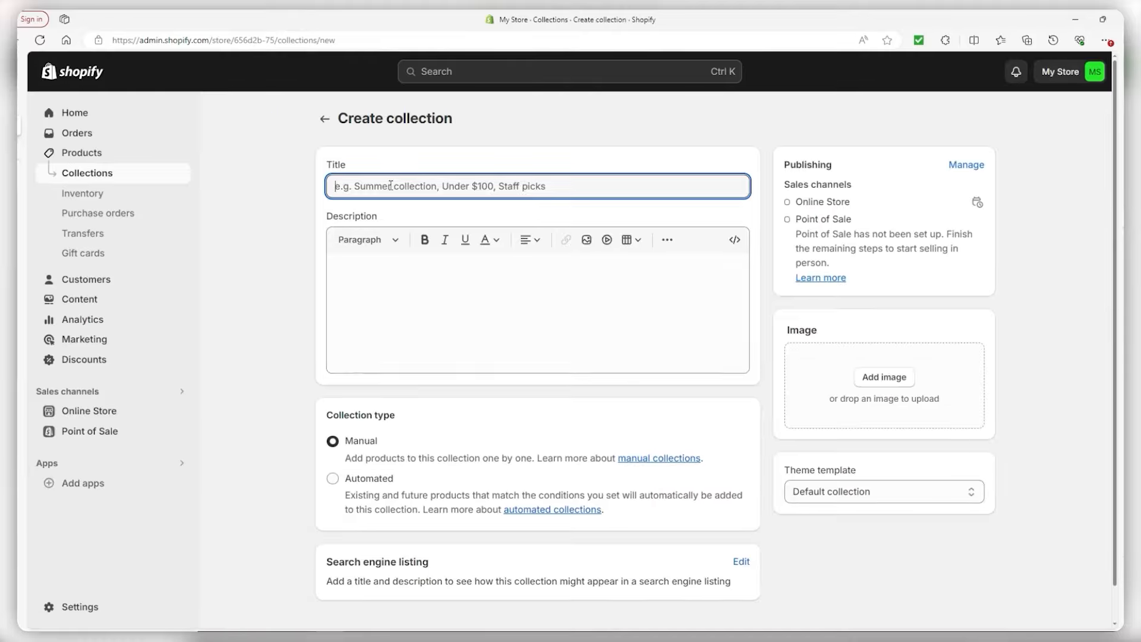
type("Ice Coffee")
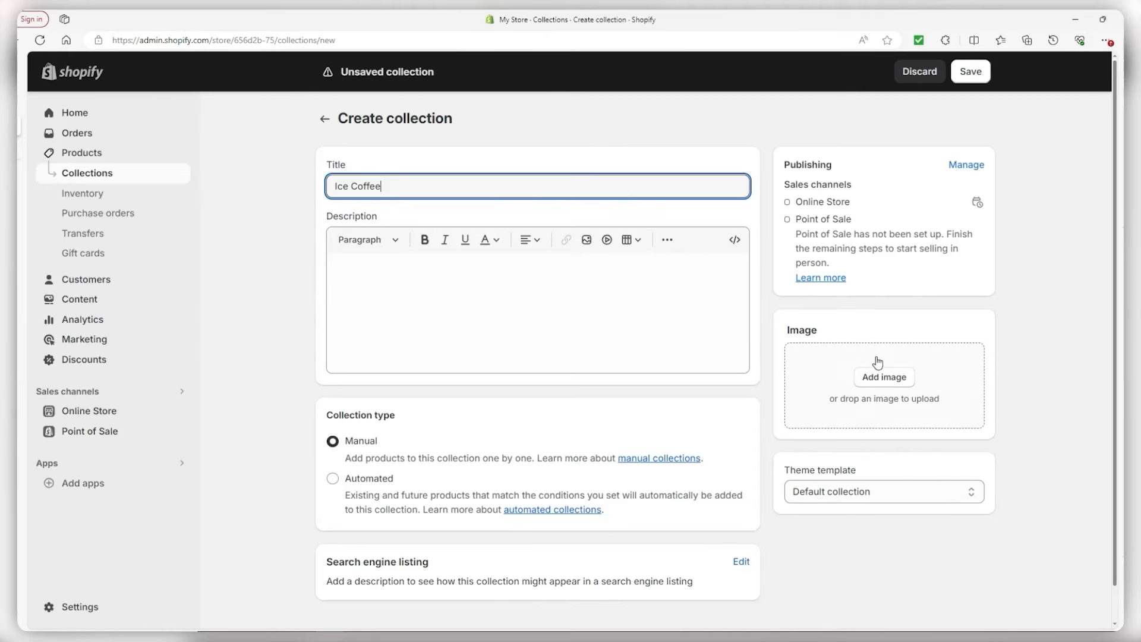
Add the iced coffee photo from the computer as the collection's image.
left_click(298, 635)
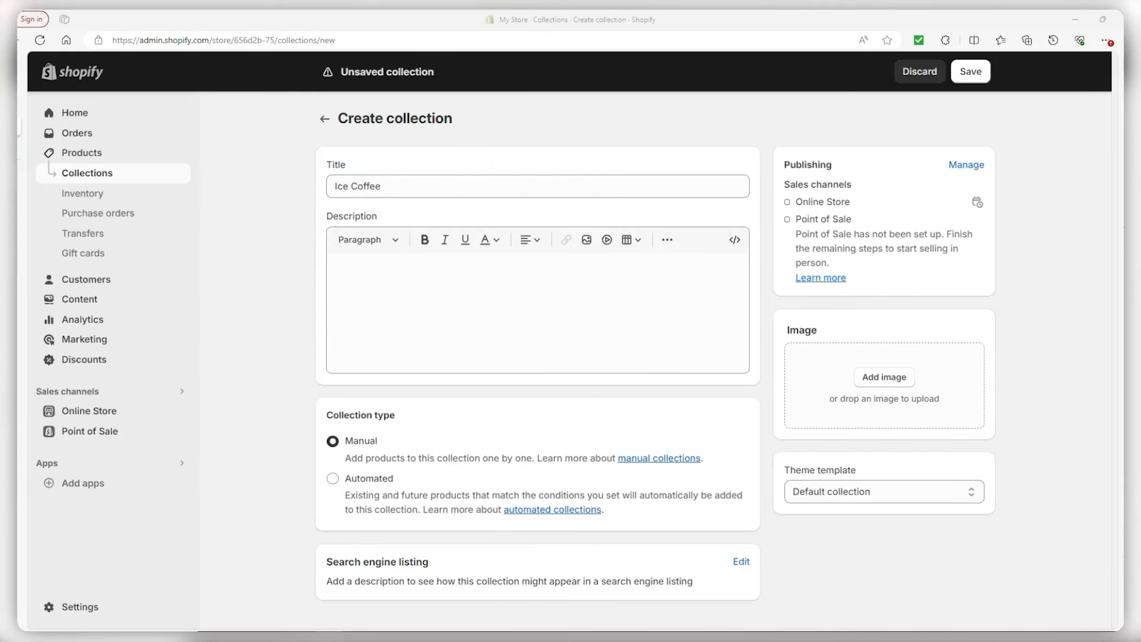
left_click_drag(330, 74, 347, 69)
left_click_drag(278, 387, 848, 385)
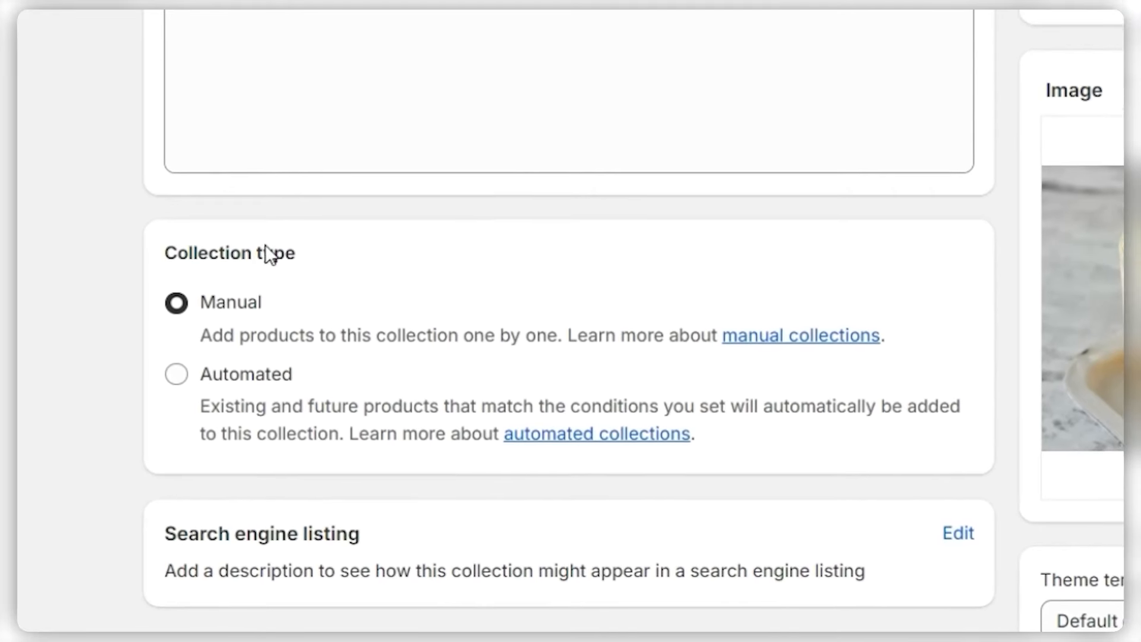
Try the Automated collection type and view the product fields available for its conditions.
left_click(174, 369)
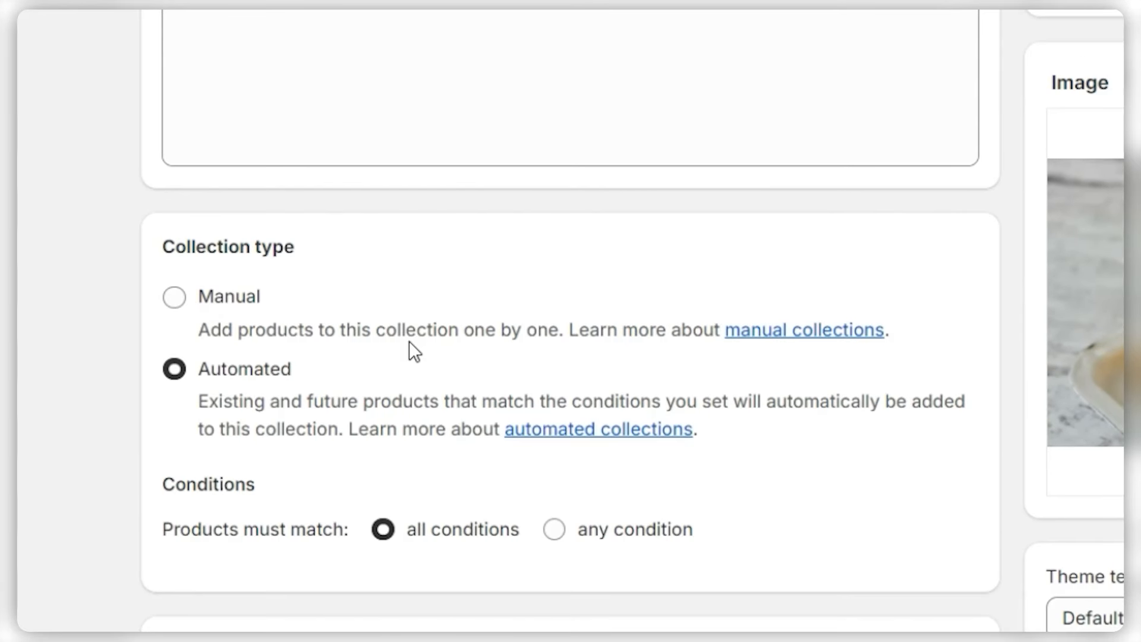
scroll(407, 349, "down", 5)
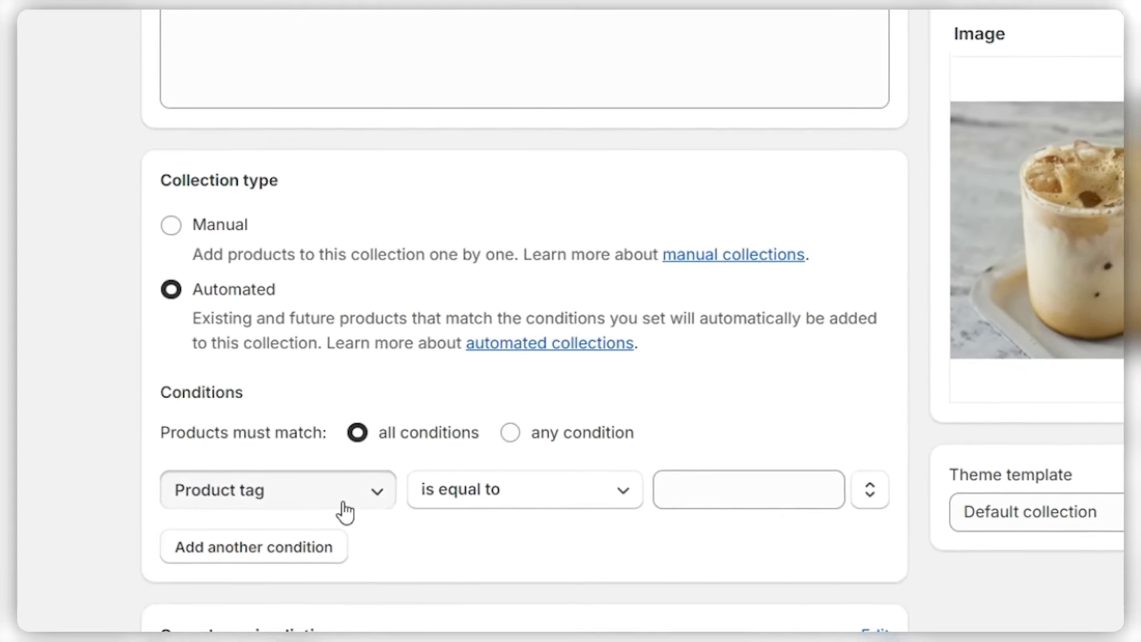
left_click(365, 304)
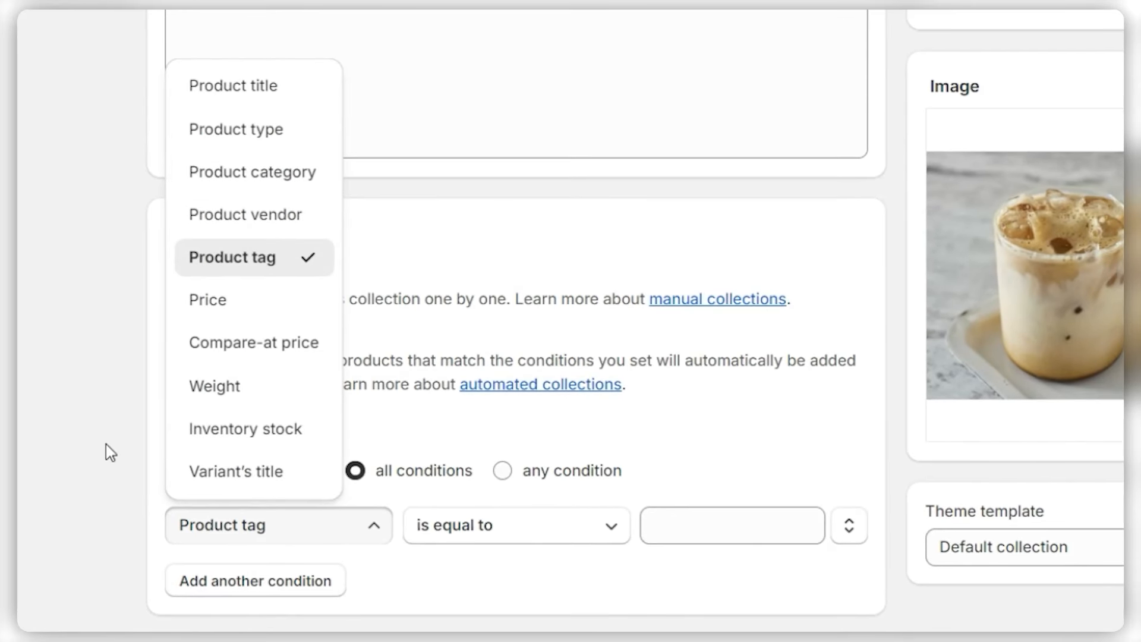
left_click(47, 143)
scroll(233, 491, "up", 4)
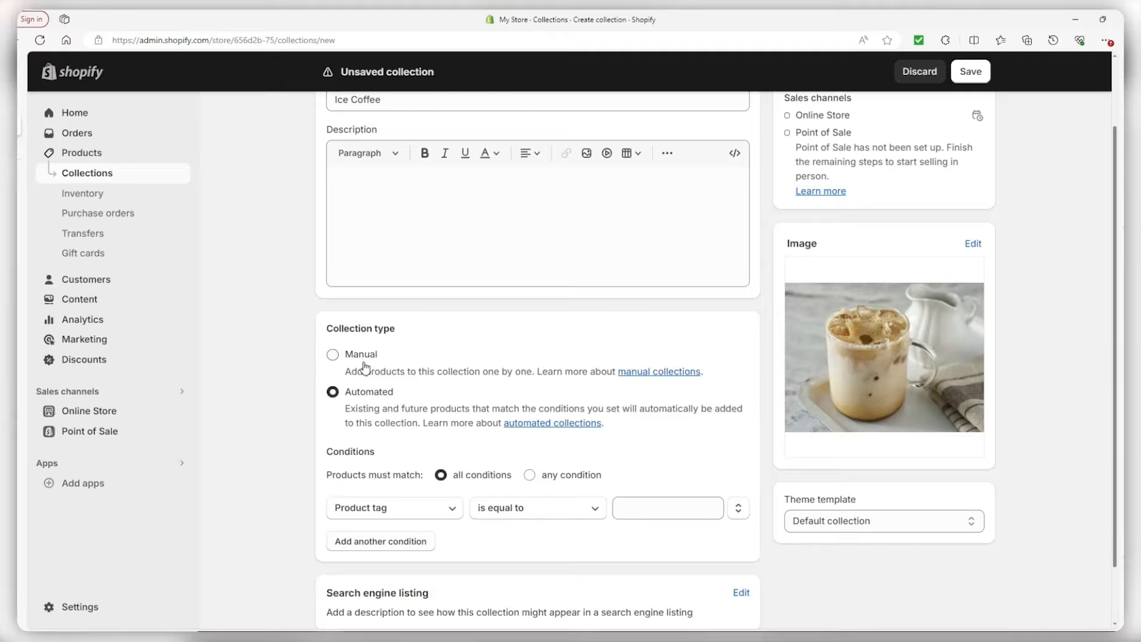
Set the collection type to Manual and save the Ice Coffee collection.
left_click(334, 356)
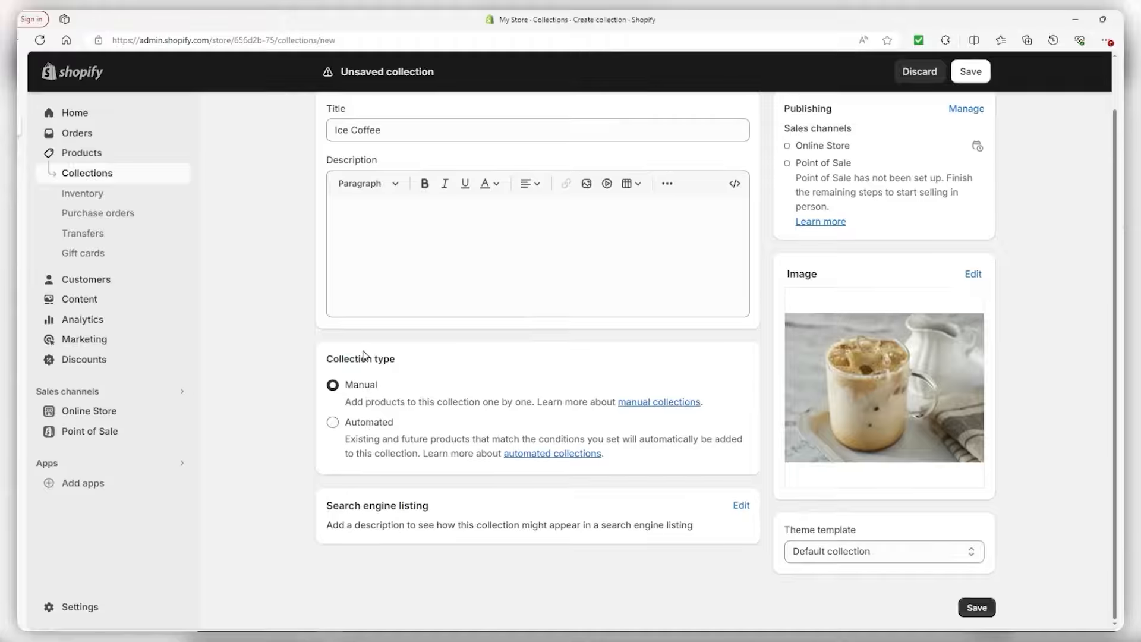
scroll(381, 356, "up", 1)
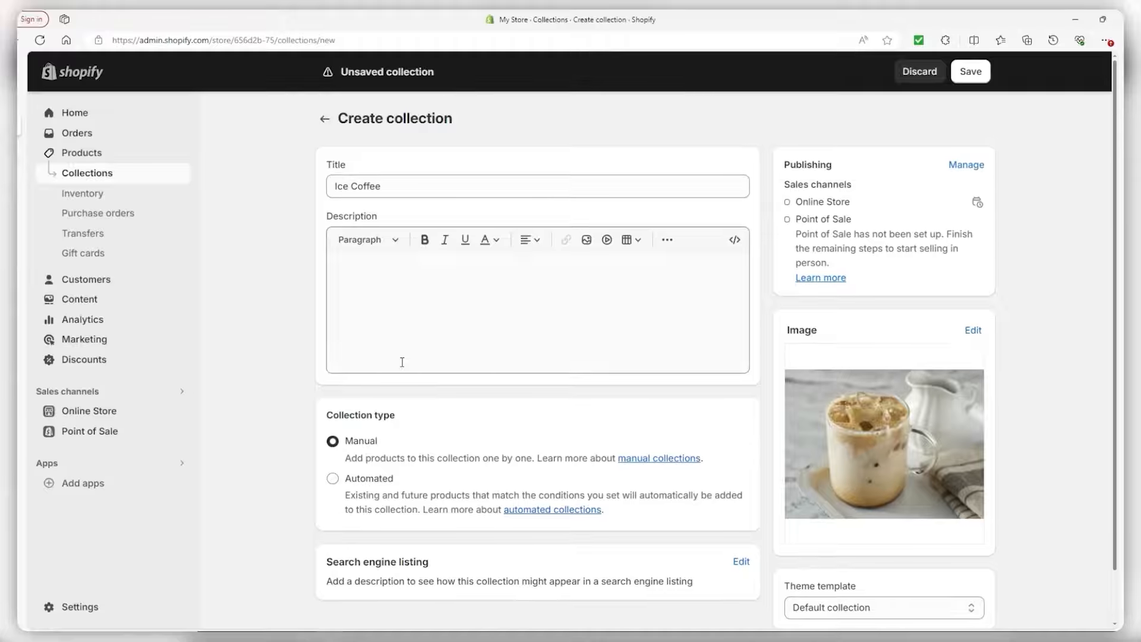
left_click(972, 72)
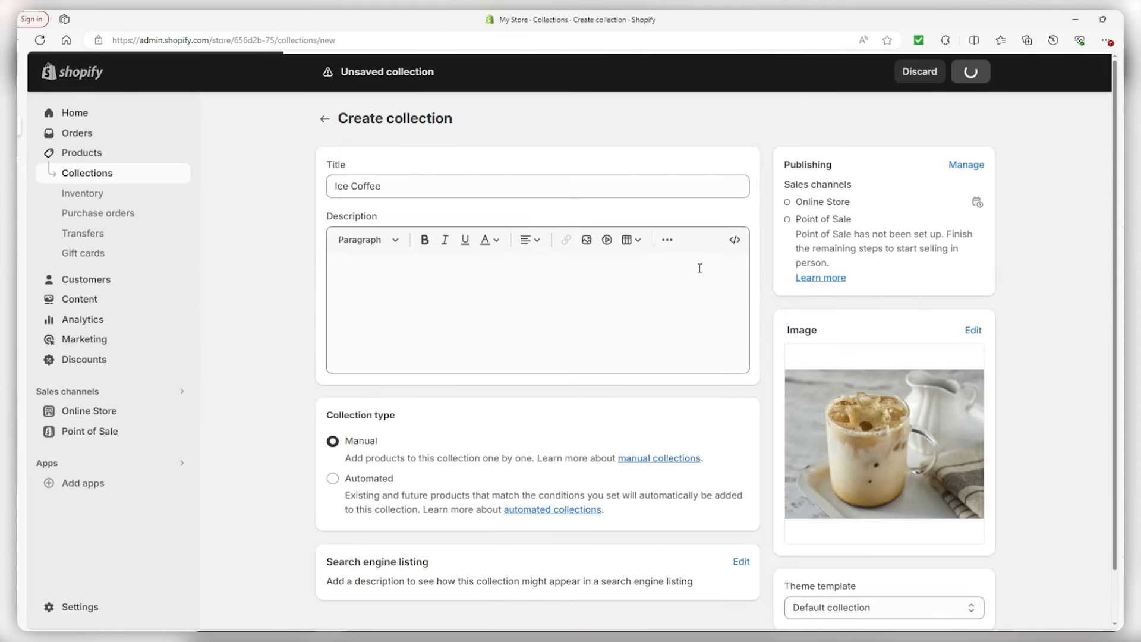
Add the three Cold Coffee Go Chill and the two Ice Coffee Hell Energy products to the collection.
scroll(660, 256, "down", 3)
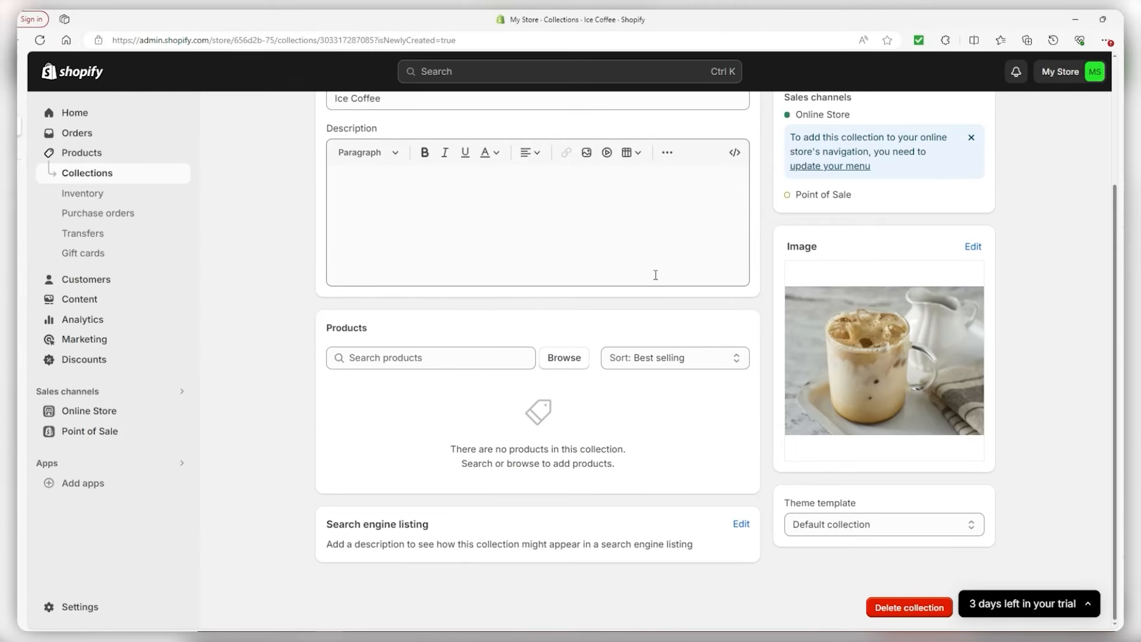
left_click(562, 358)
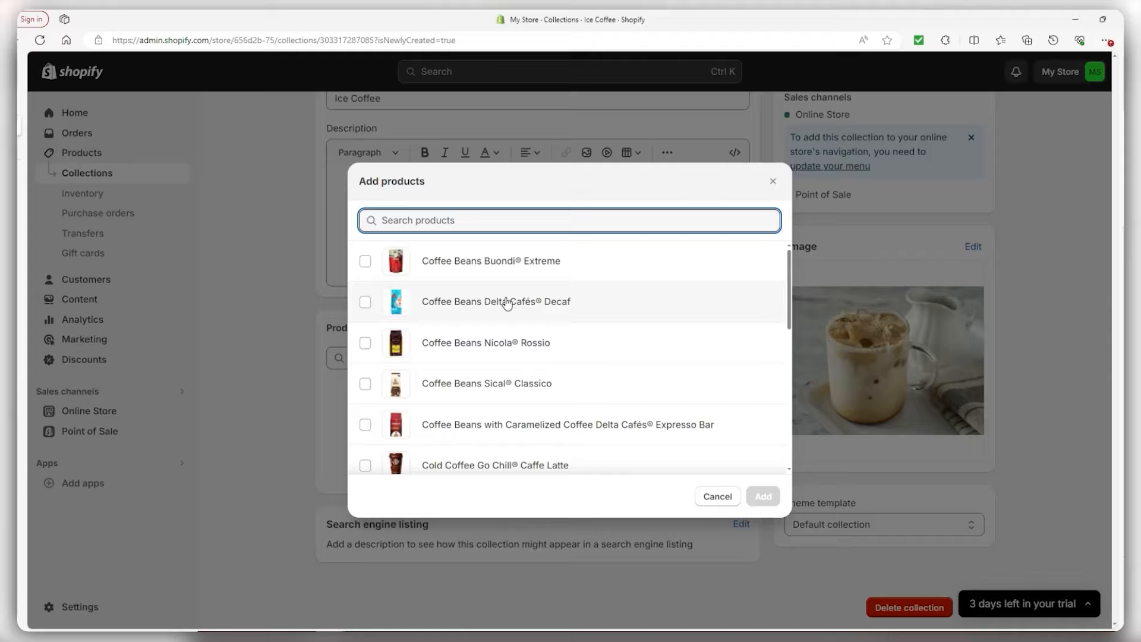
scroll(444, 330, "down", 3)
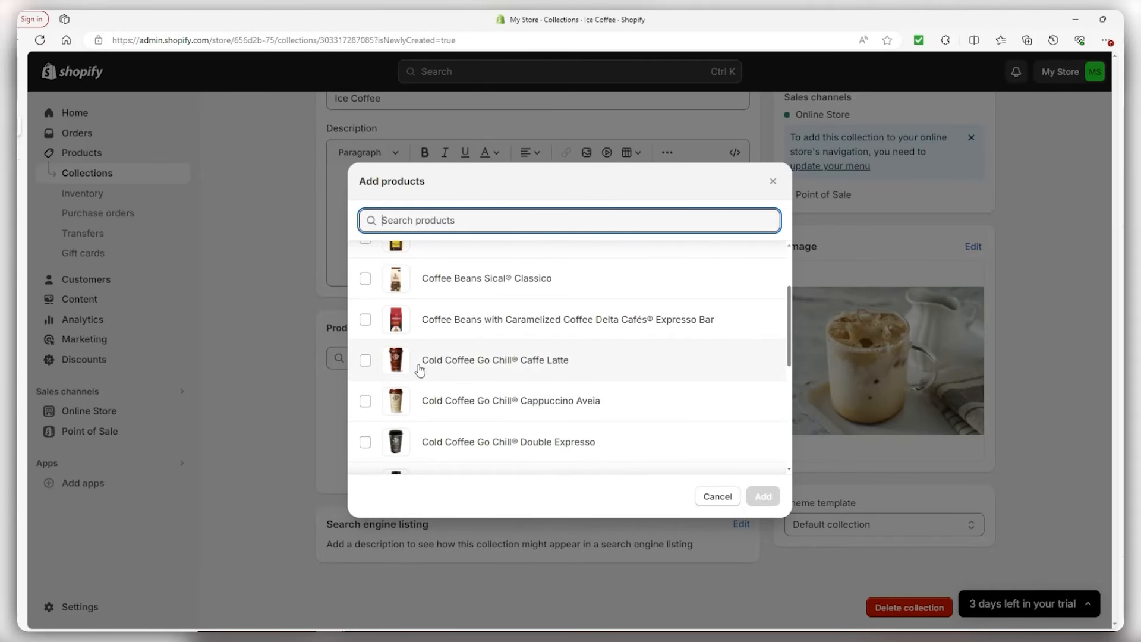
left_click(365, 360)
left_click(364, 401)
scroll(369, 365, "down", 2)
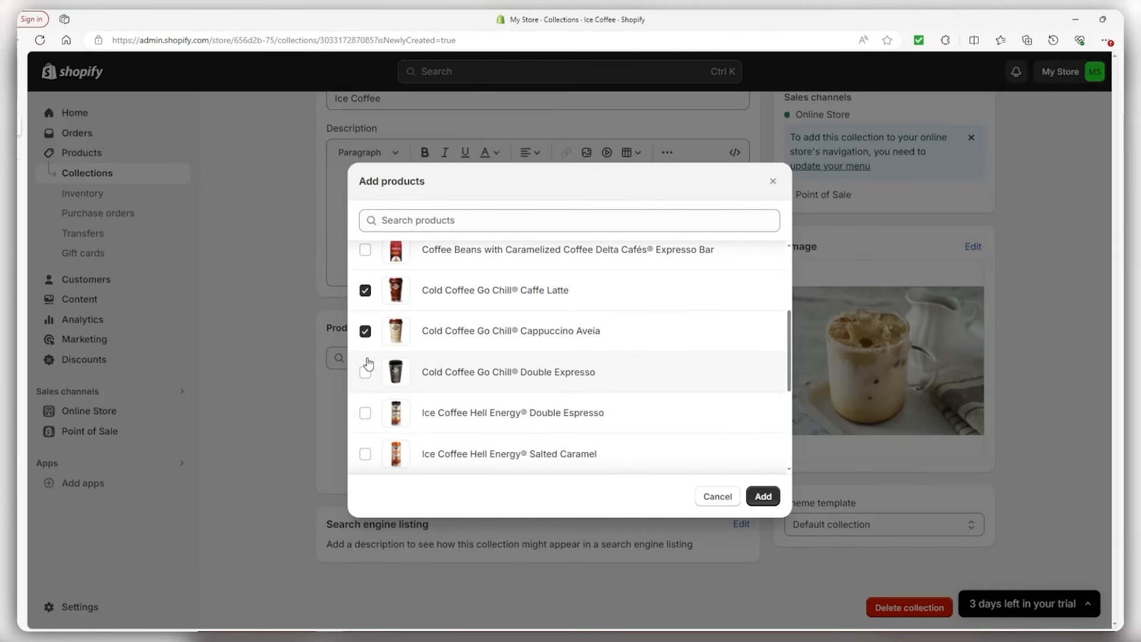
left_click(366, 369)
scroll(368, 371, "down", 2)
left_click(365, 344)
left_click(366, 385)
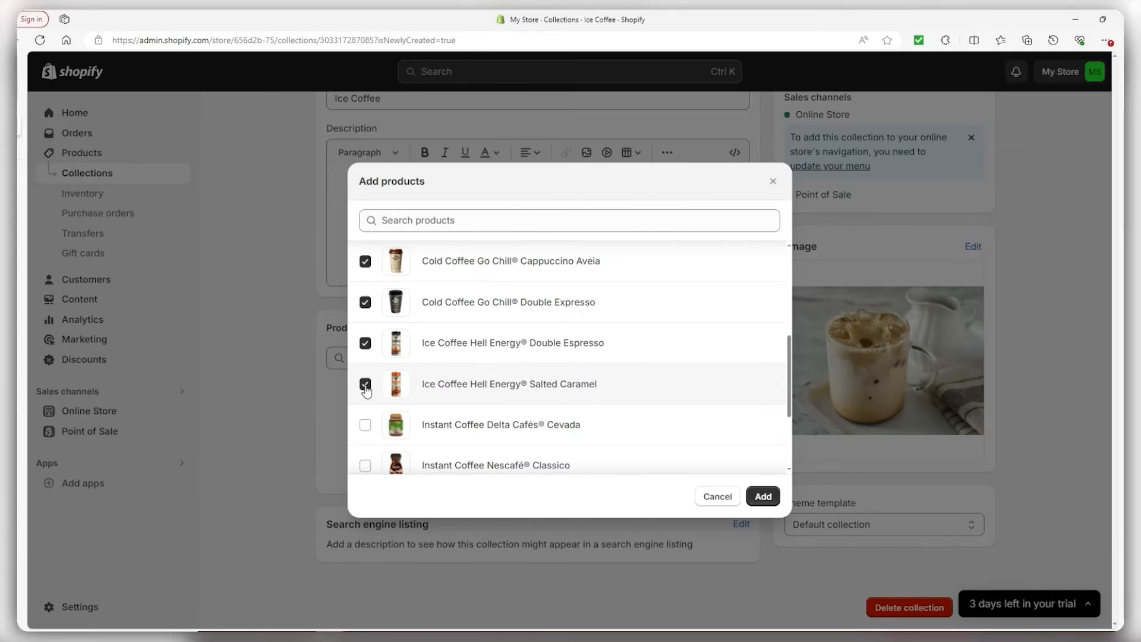
scroll(365, 391, "down", 4)
scroll(364, 394, "up", 5)
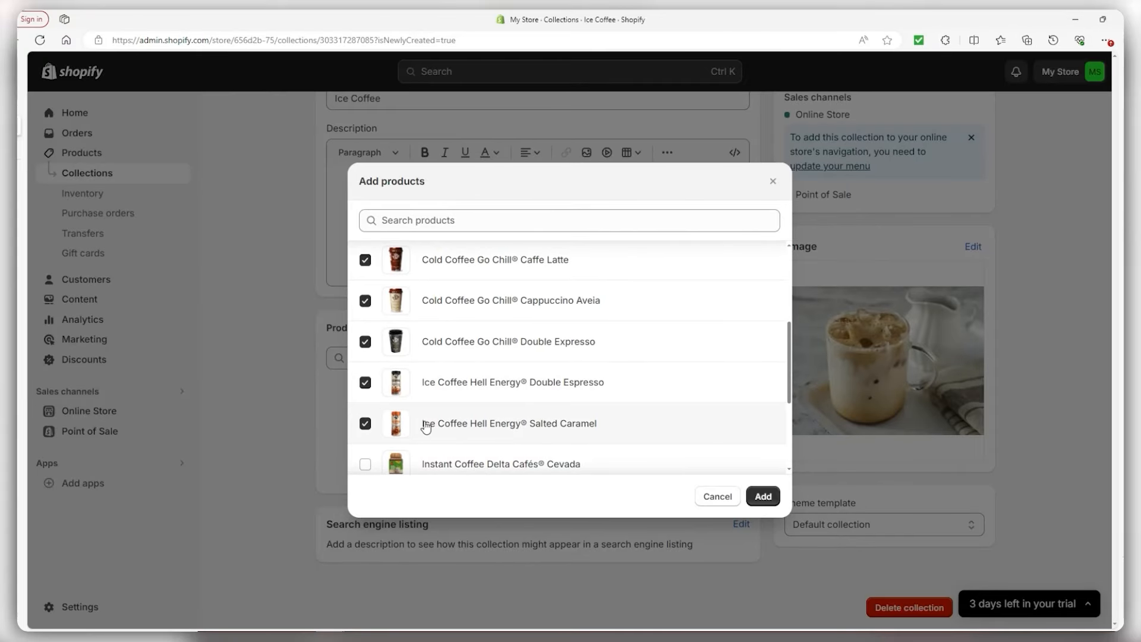
left_click(764, 495)
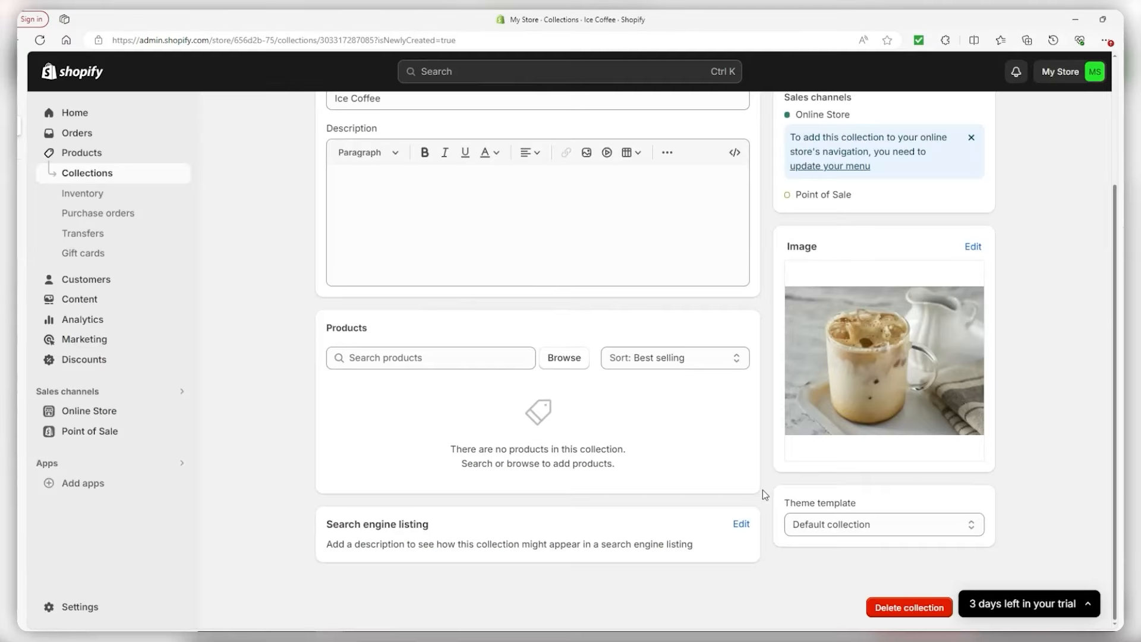
Review the collection's product list and view the Ice Coffee collection page on the online store.
scroll(1077, 428, "down", 2)
scroll(1034, 396, "up", 5)
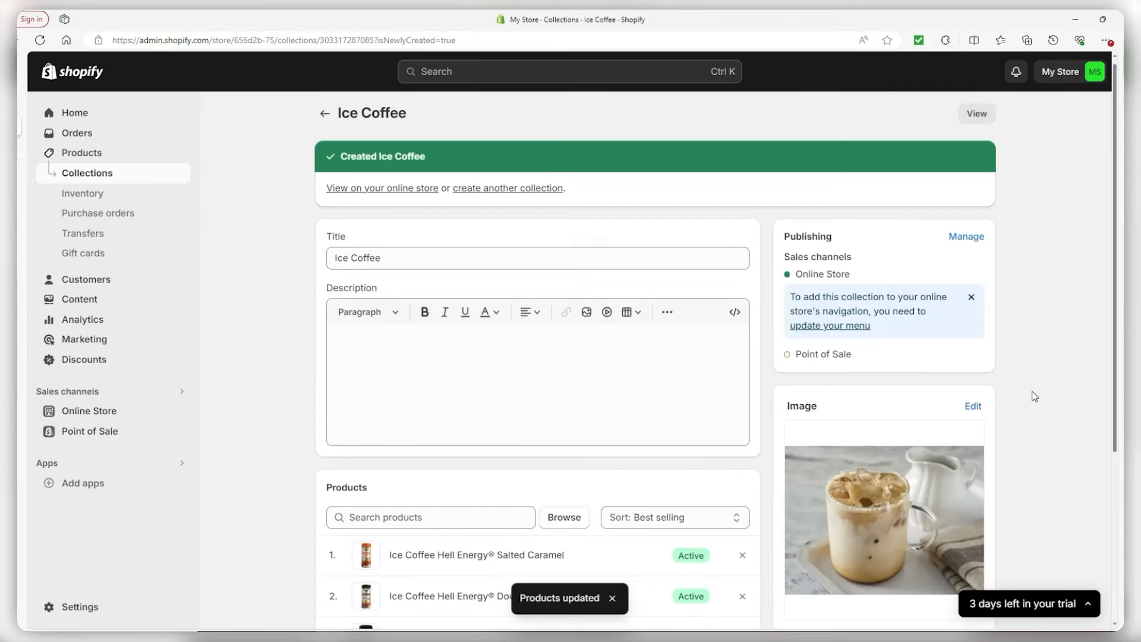
scroll(1040, 396, "down", 3)
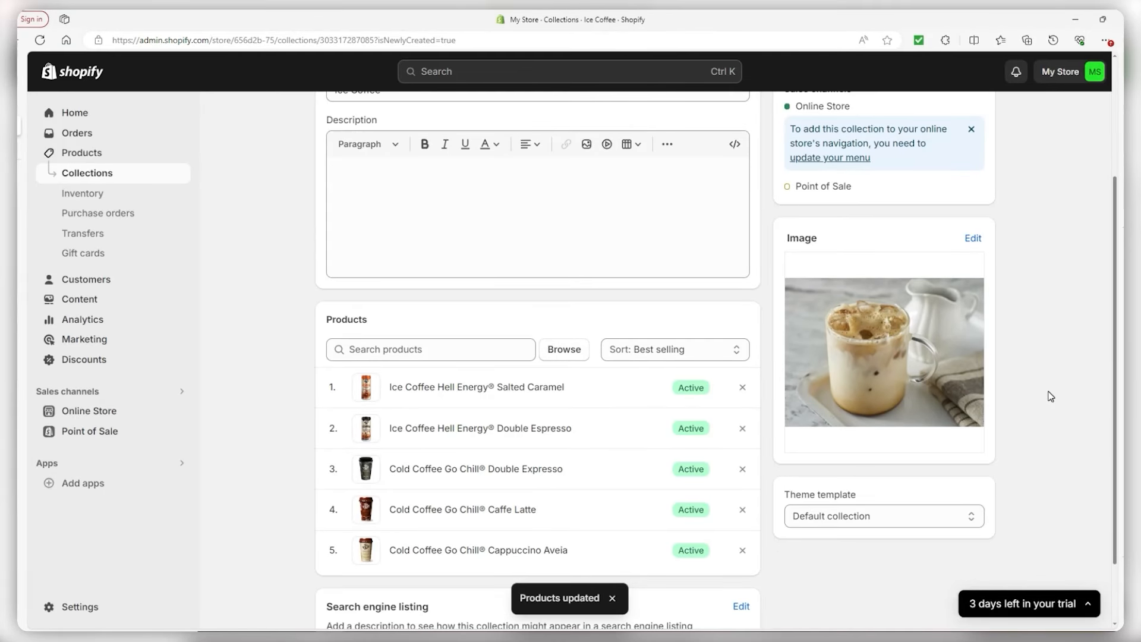
scroll(1088, 405, "down", 2)
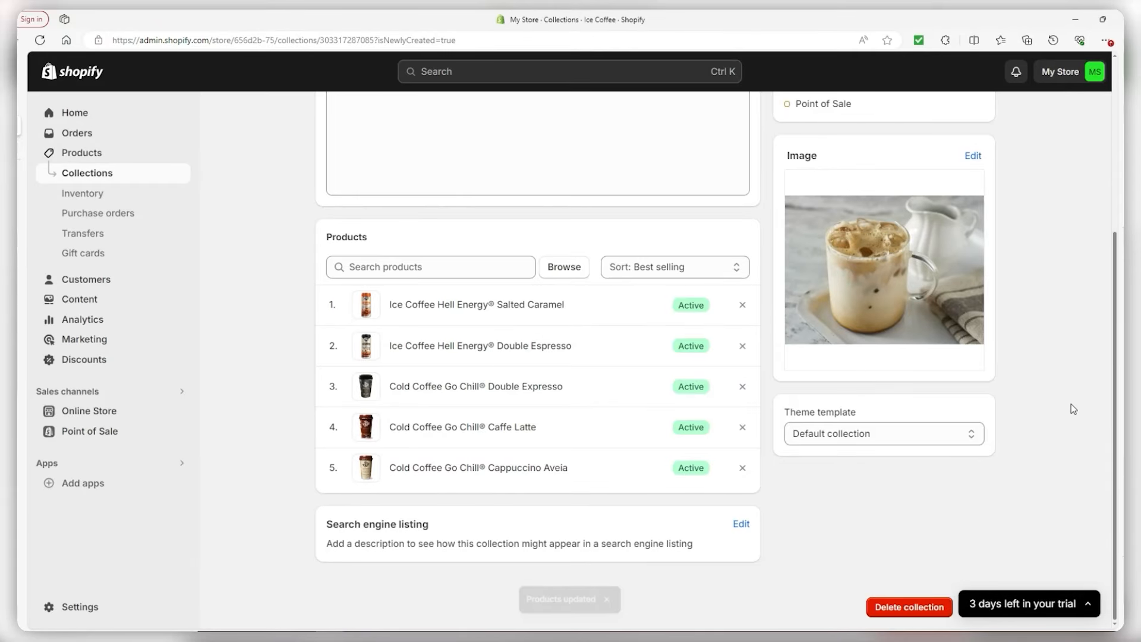
scroll(1067, 392, "up", 5)
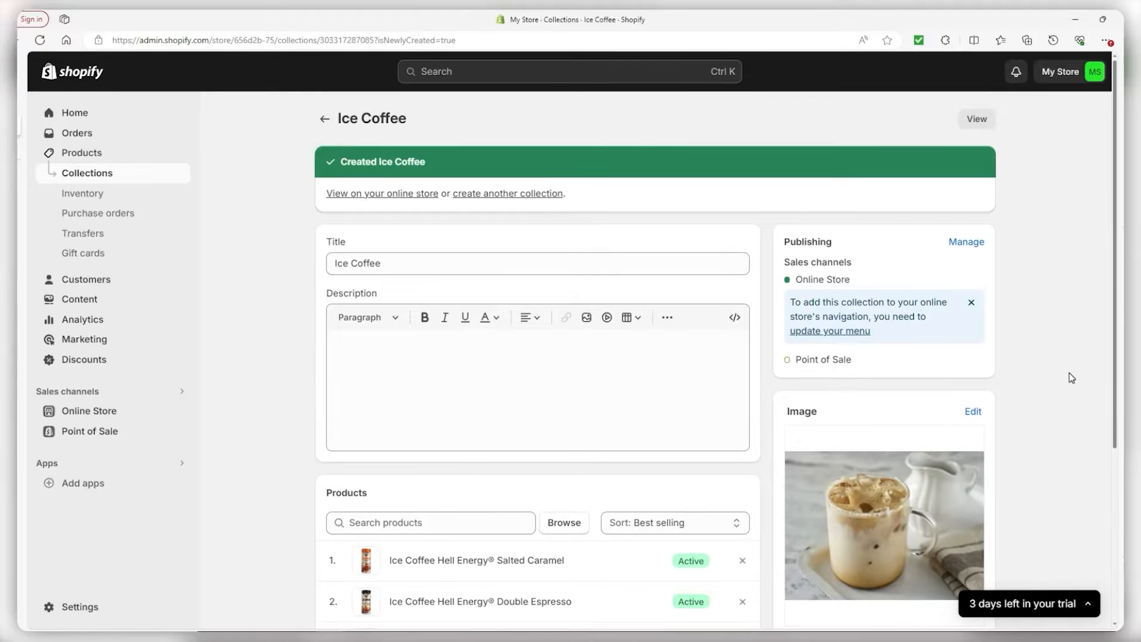
left_click(401, 194)
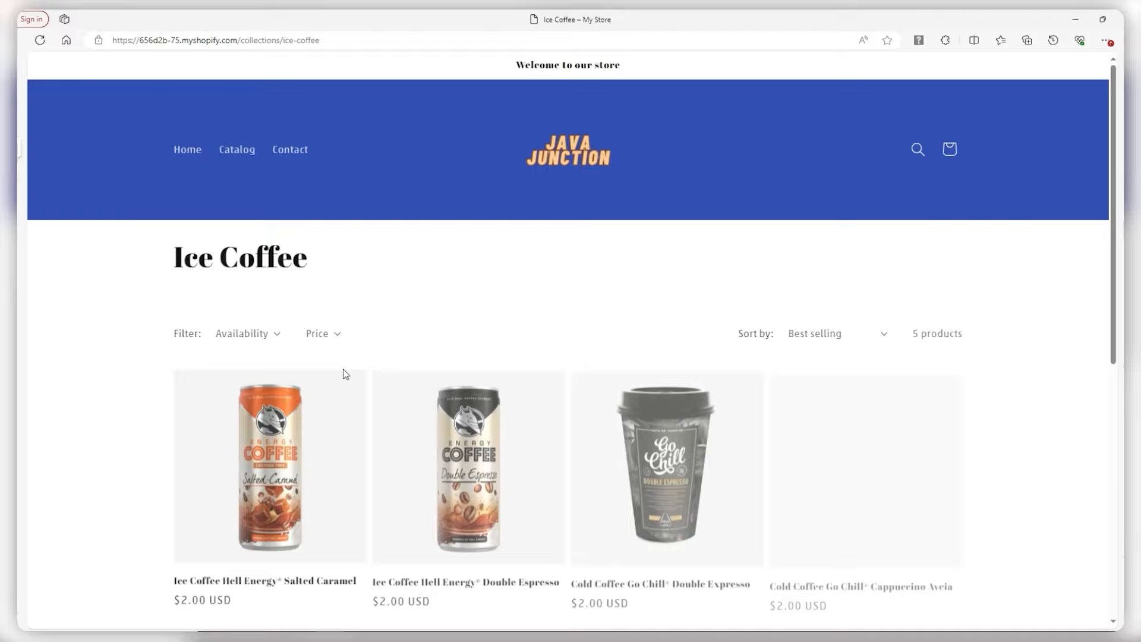
scroll(345, 373, "down", 5)
scroll(357, 380, "up", 5)
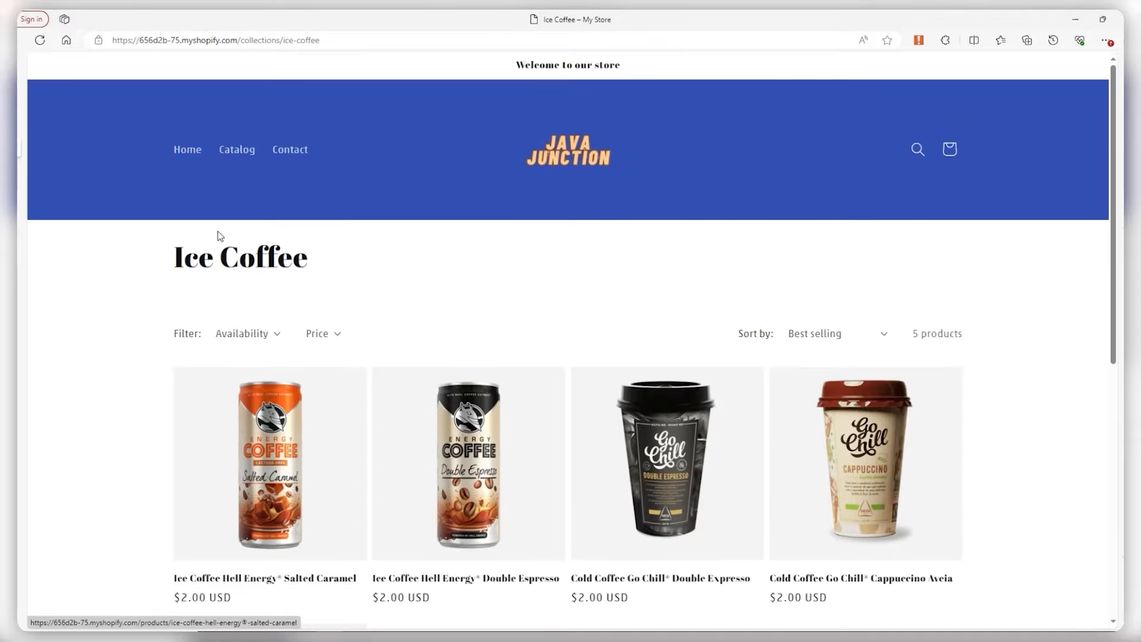
scroll(321, 288, "down", 5)
scroll(471, 340, "up", 4)
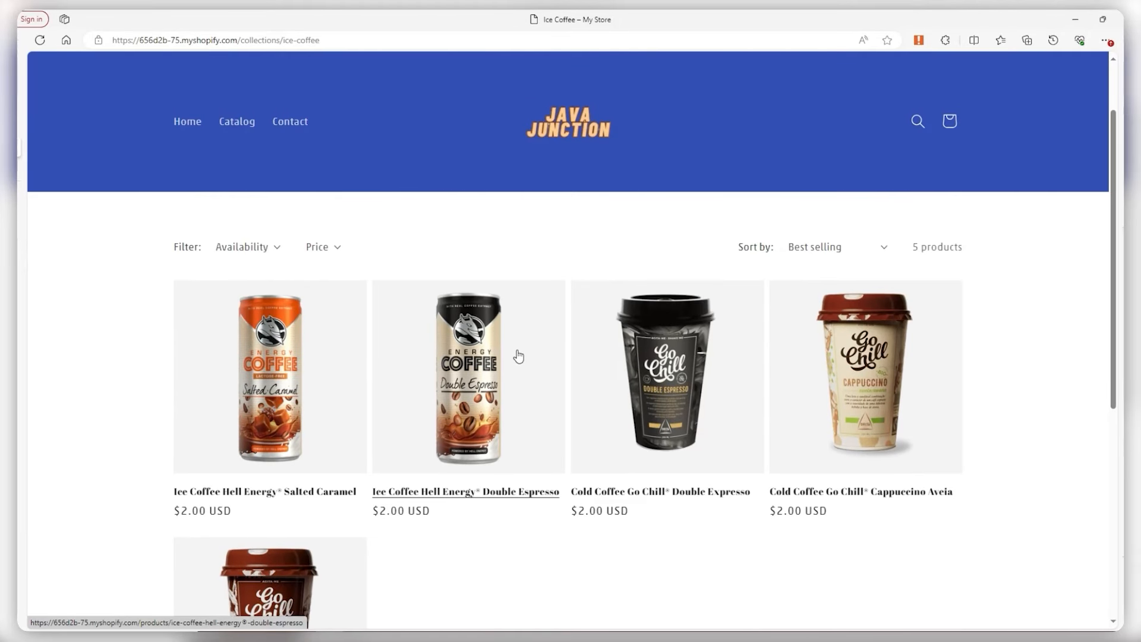
Return from the online store to the admin and leave the Ice Coffee collection for the collections list.
mouse_move(26, 148)
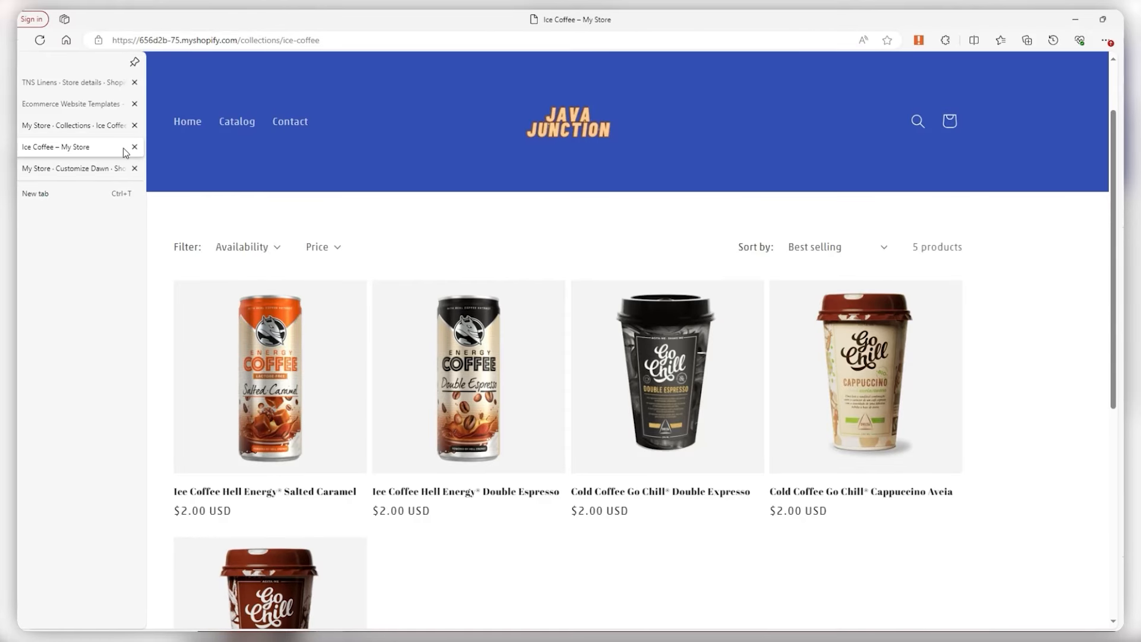
left_click(78, 126)
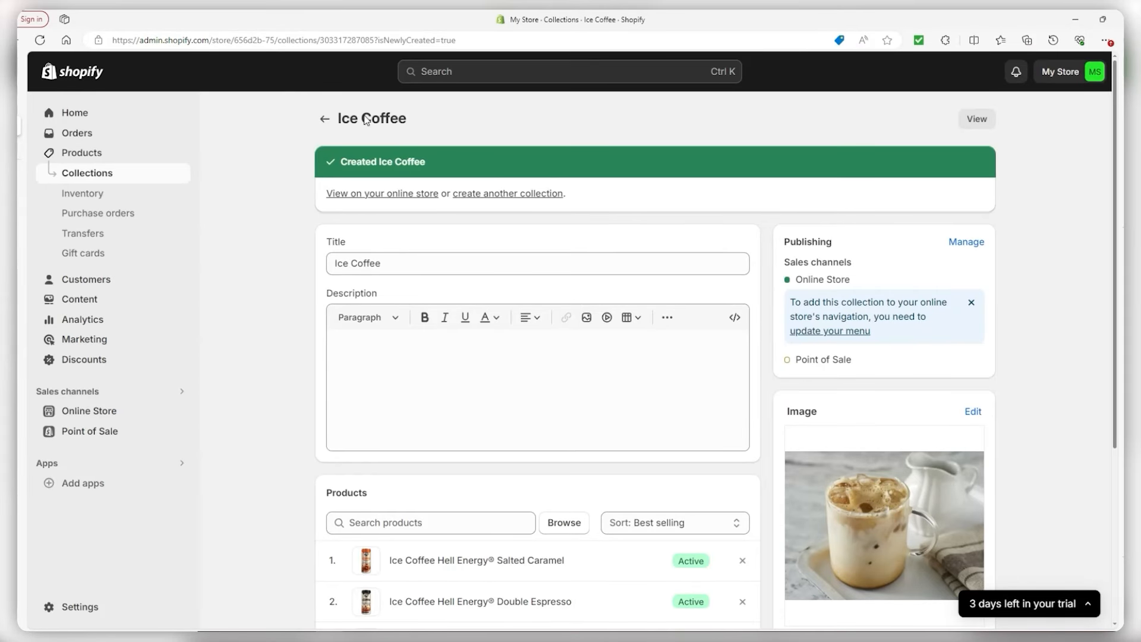
left_click(324, 118)
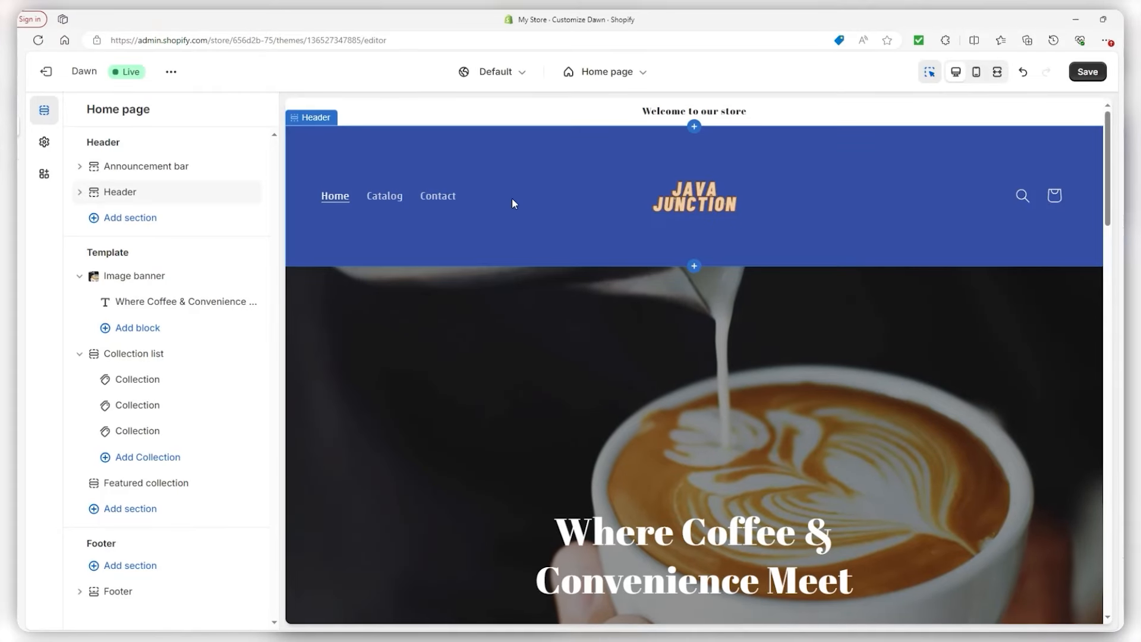
Look through the collection list and featured products on the home page in the Dawn theme editor.
scroll(518, 199, "down", 2)
scroll(520, 196, "down", 10)
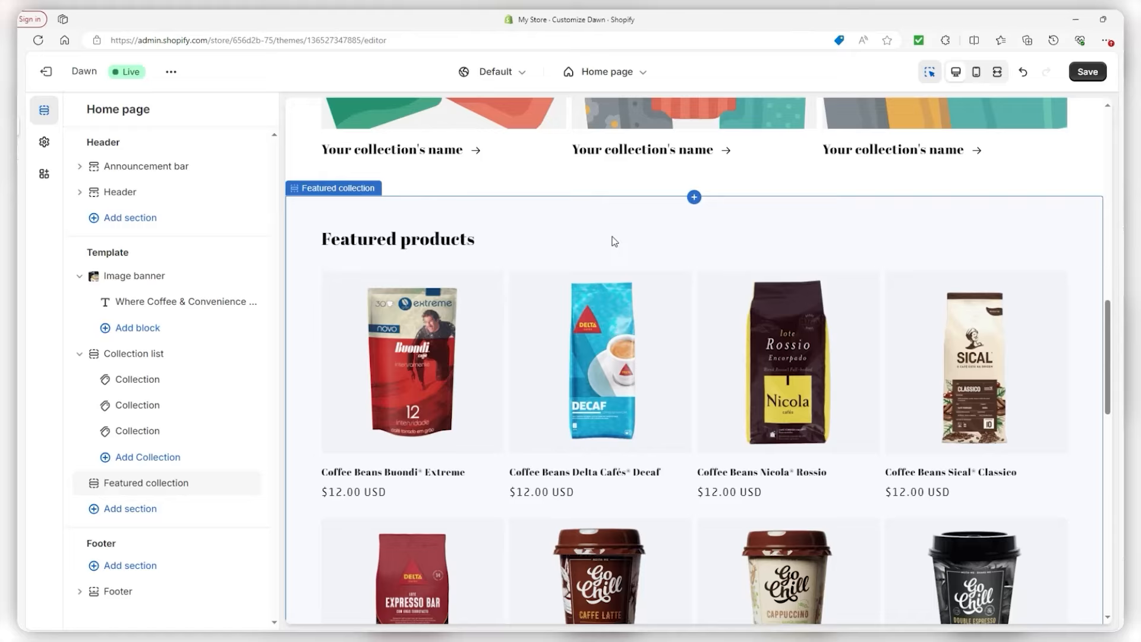
scroll(615, 241, "down", 10)
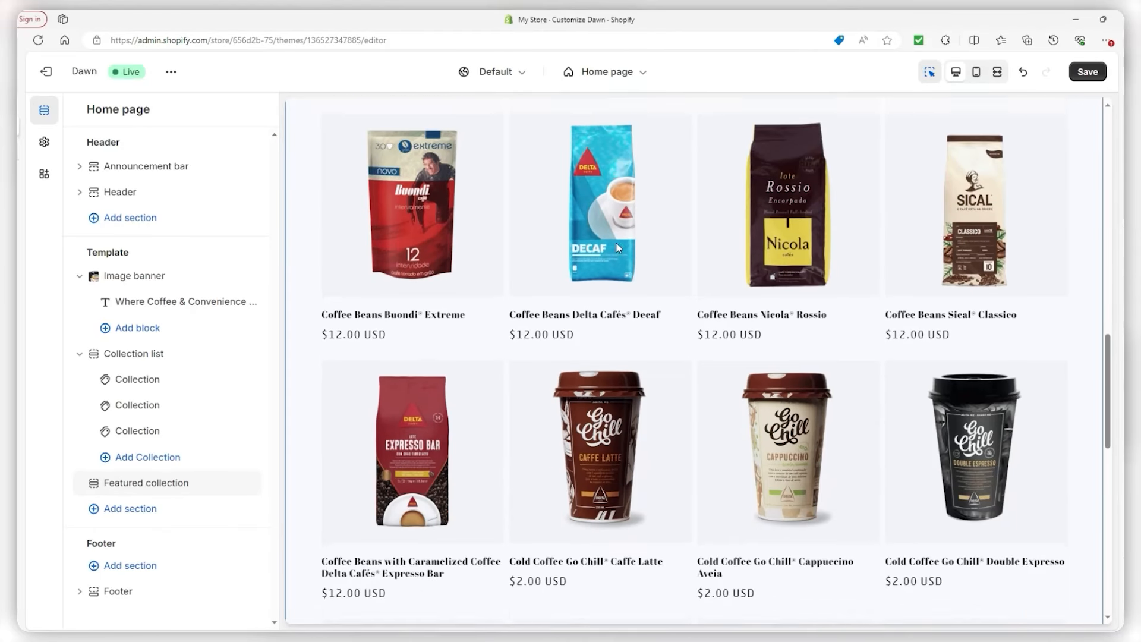
scroll(665, 351, "up", 10)
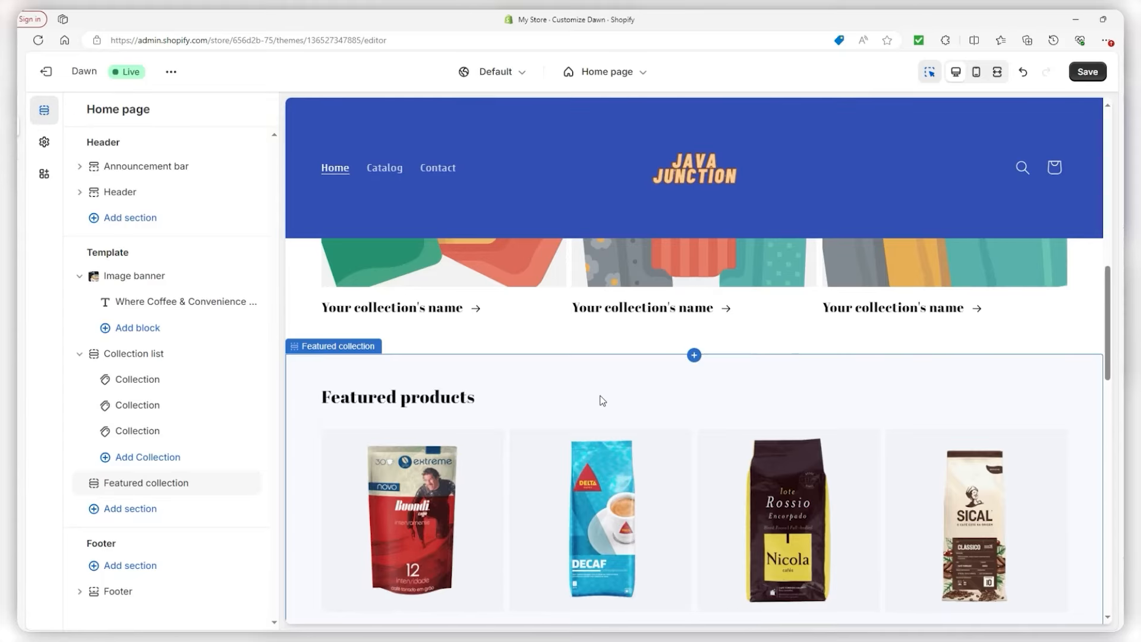
Limit the Featured collection section to 8 products in 4 desktop columns and make its products full width.
left_click(602, 400)
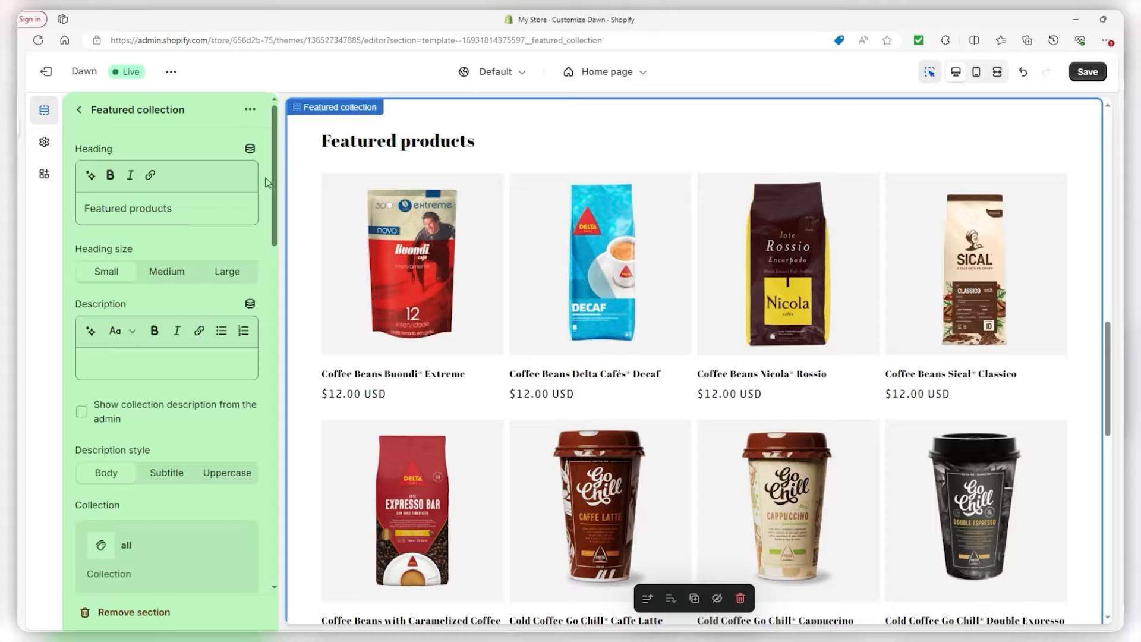
scroll(220, 189, "down", 5)
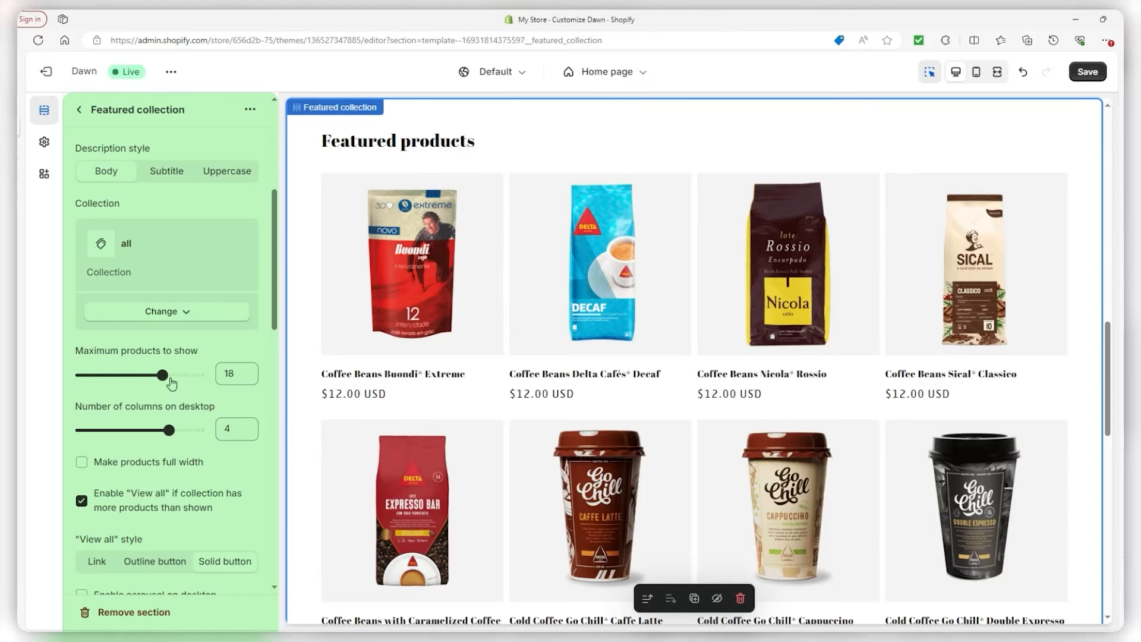
left_click_drag(162, 375, 111, 375)
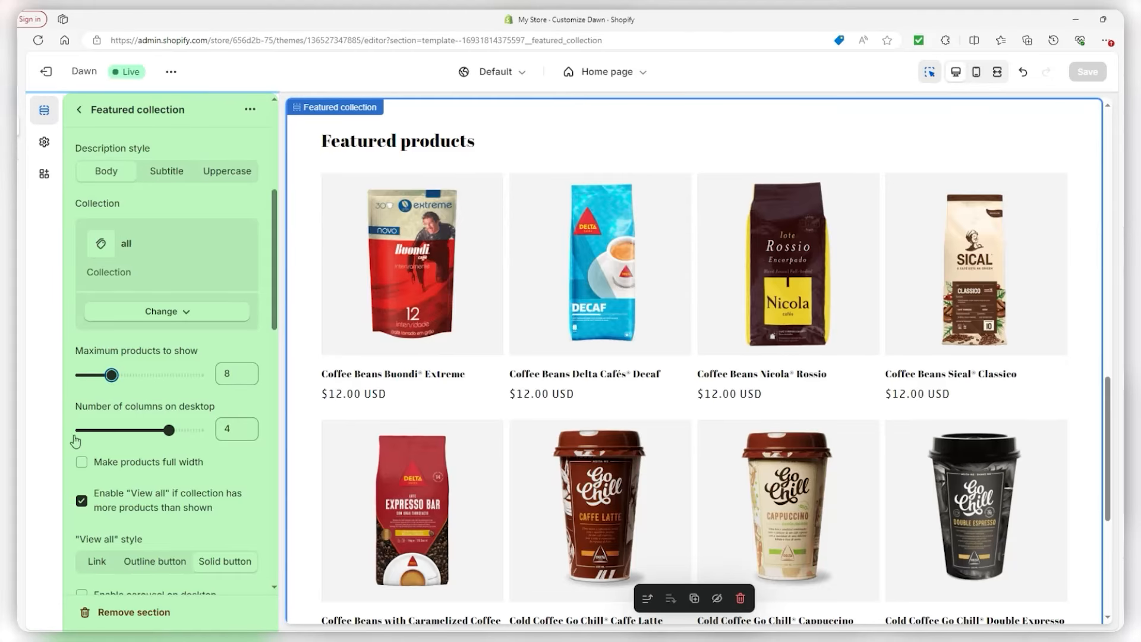
mouse_move(164, 430)
left_mouse_down()
mouse_move(113, 433)
mouse_move(169, 430)
left_mouse_up()
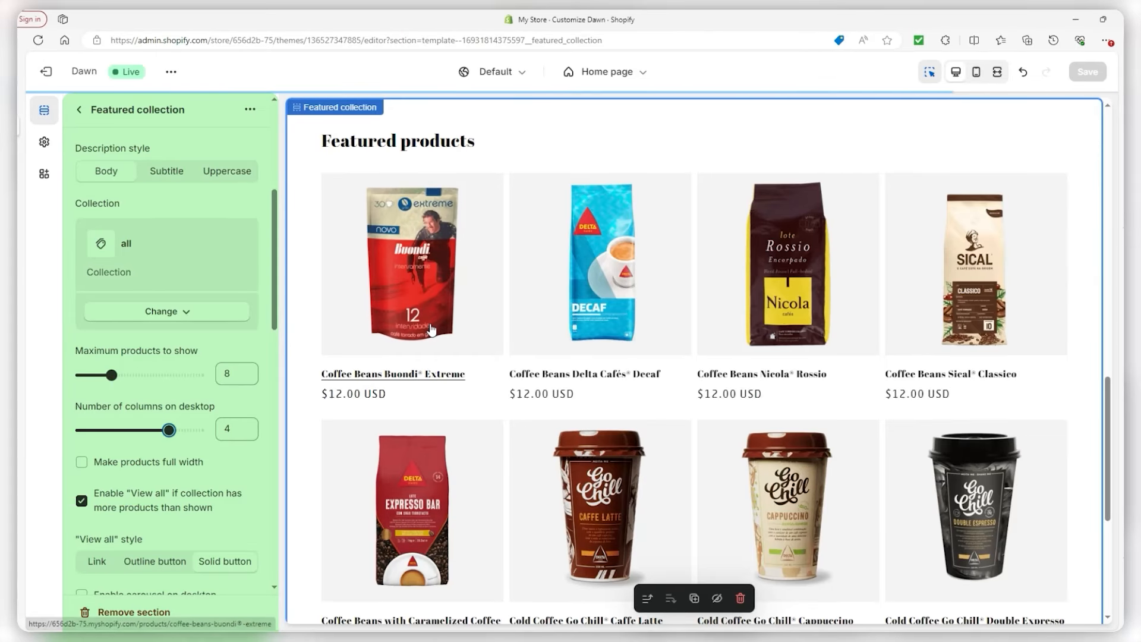
scroll(636, 396, "down", 4)
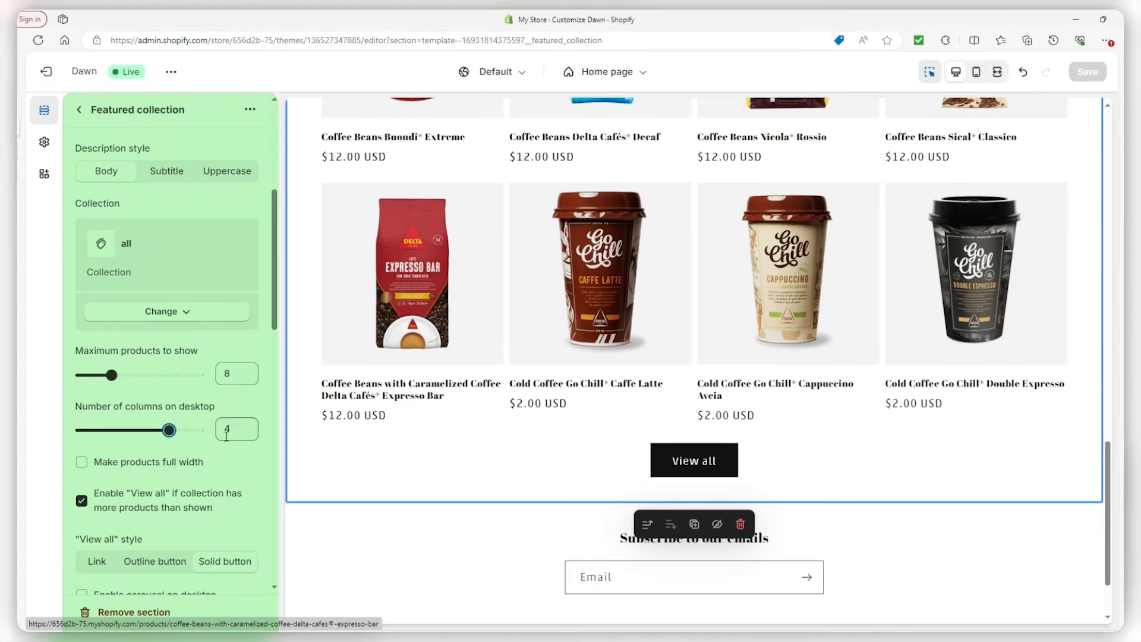
left_click(81, 463)
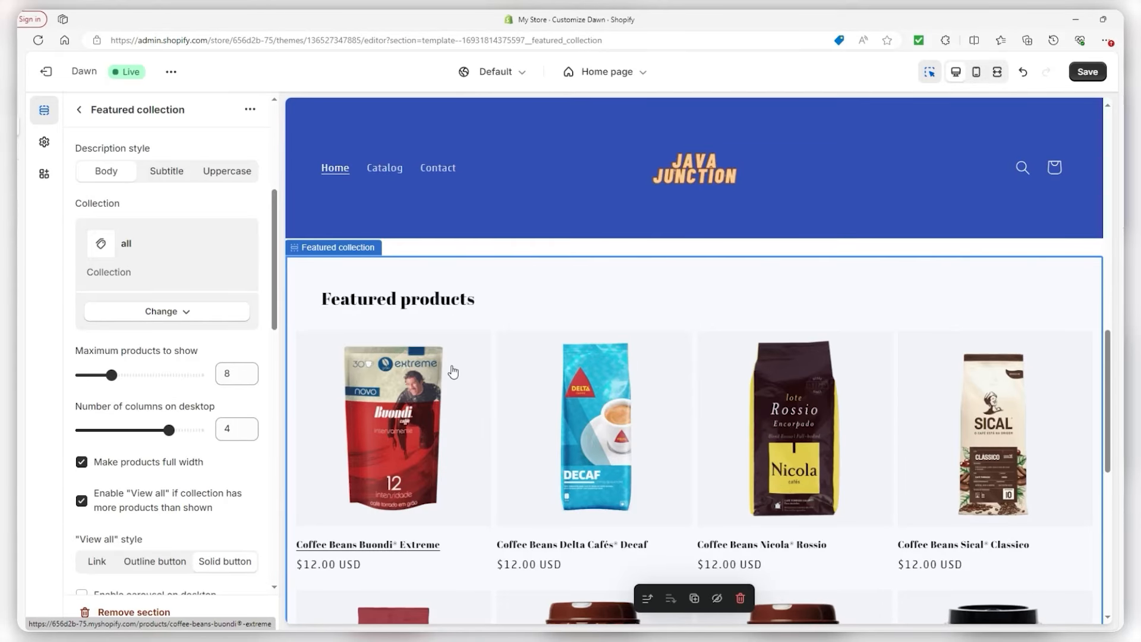
Try the desktop carousel on the Featured collection section, paging through its products before turning it off.
scroll(102, 438, "down", 3)
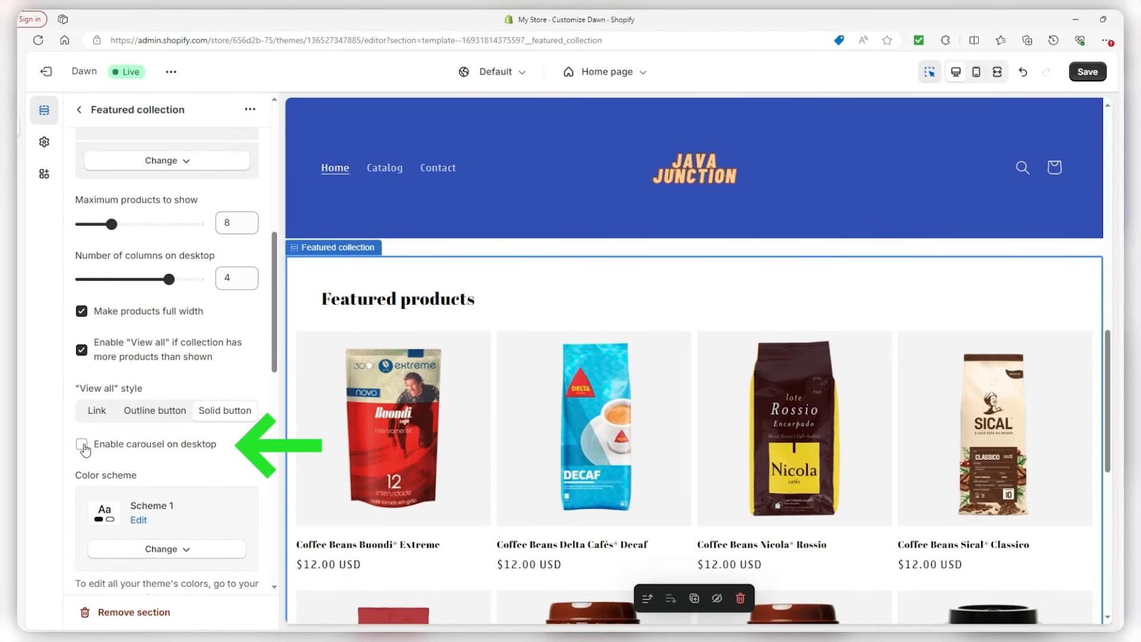
left_click(83, 446)
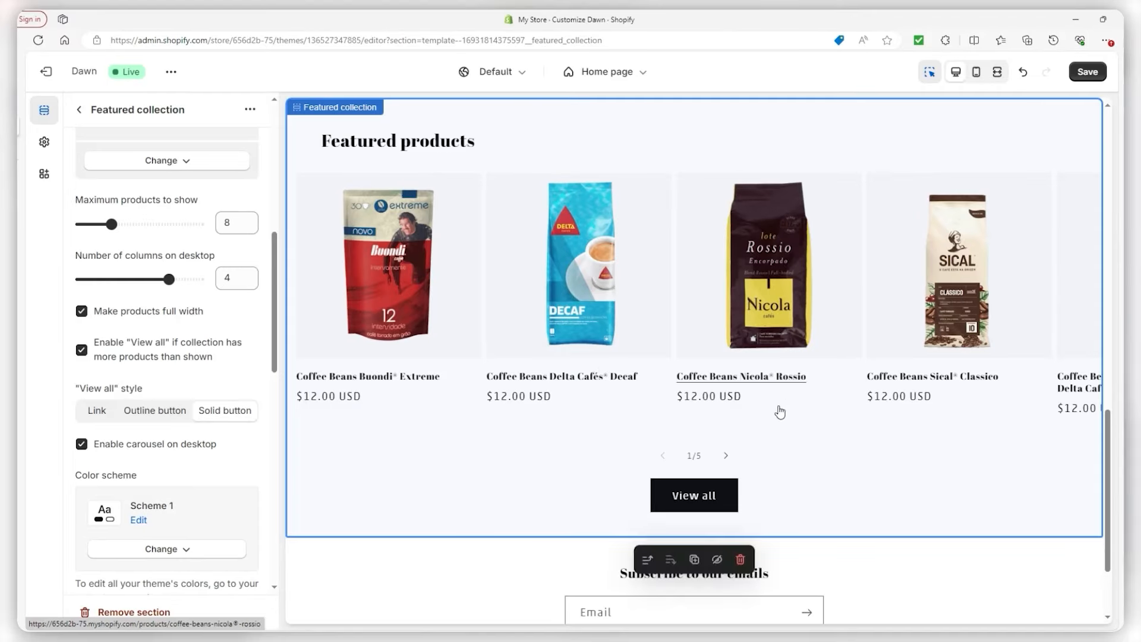
left_click(726, 456)
left_click(727, 456)
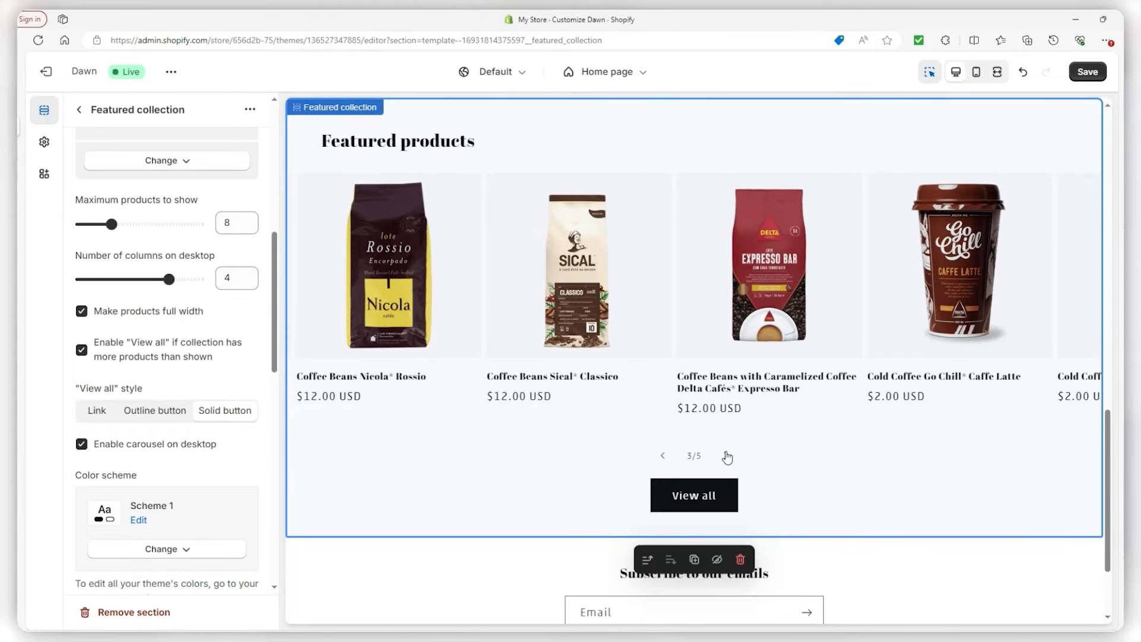
left_click(83, 447)
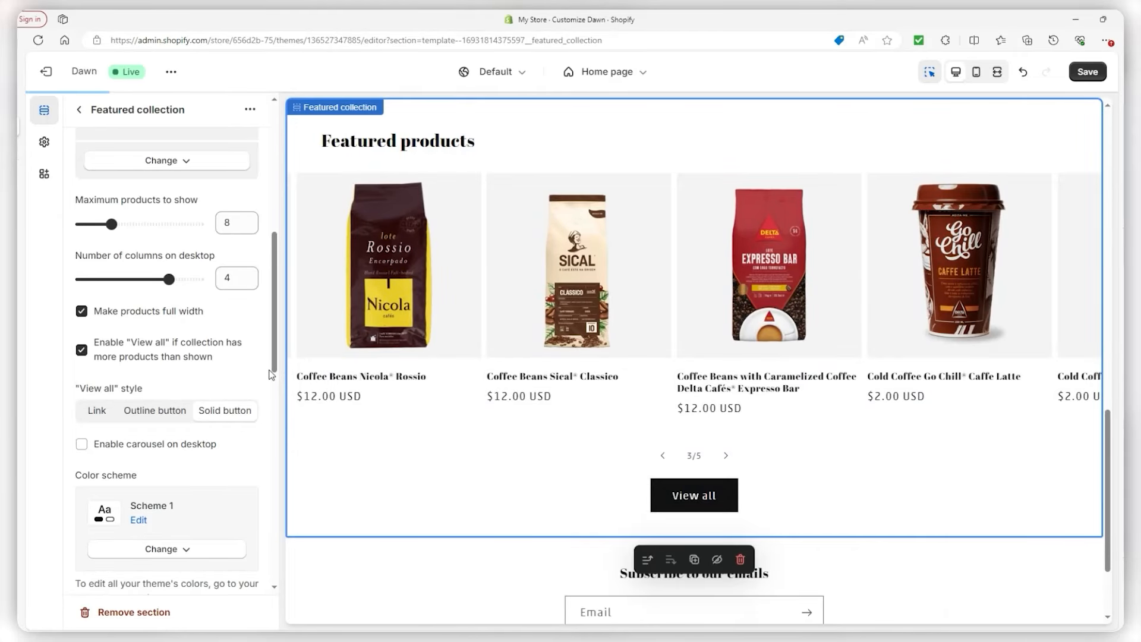
Examine the color schemes available for the Featured collection section without choosing another one.
scroll(223, 367, "down", 3)
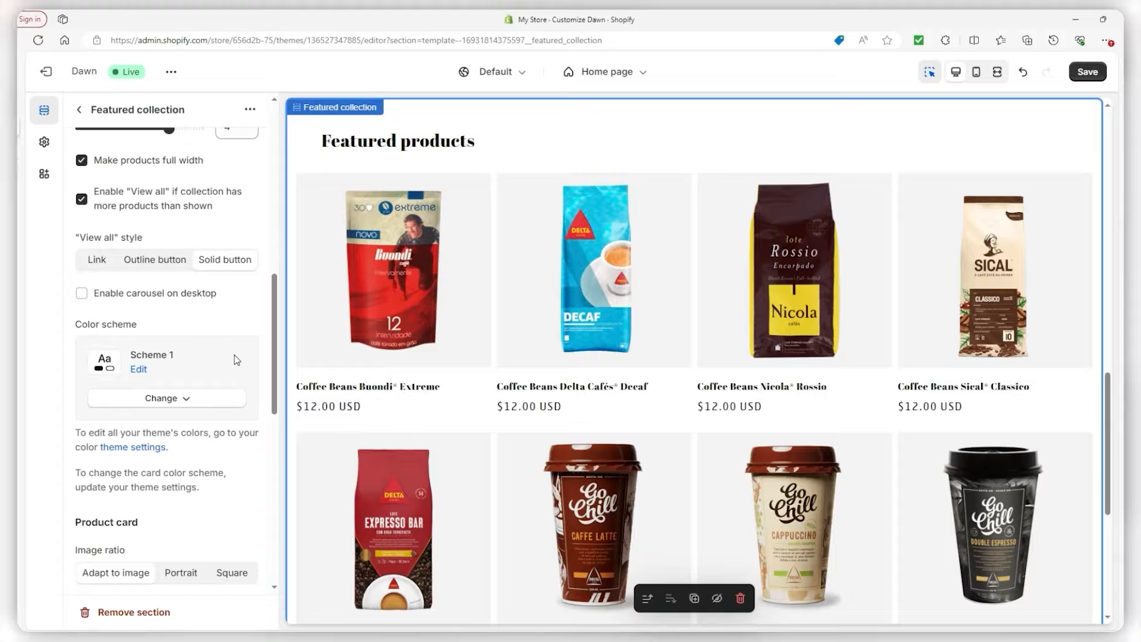
left_click(196, 399)
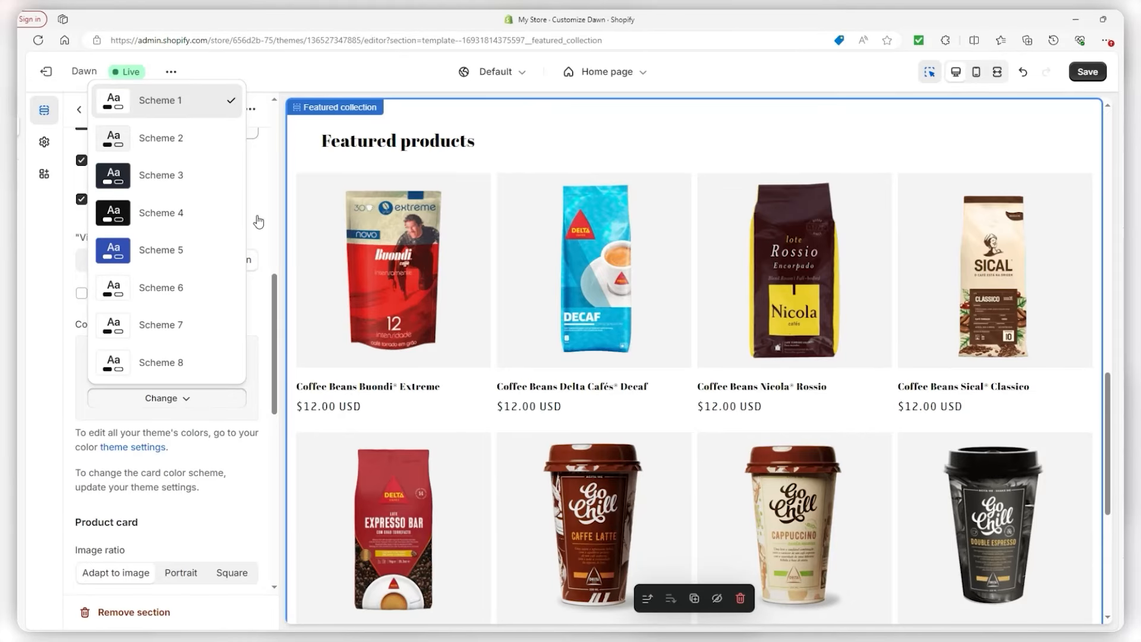
left_click(258, 309)
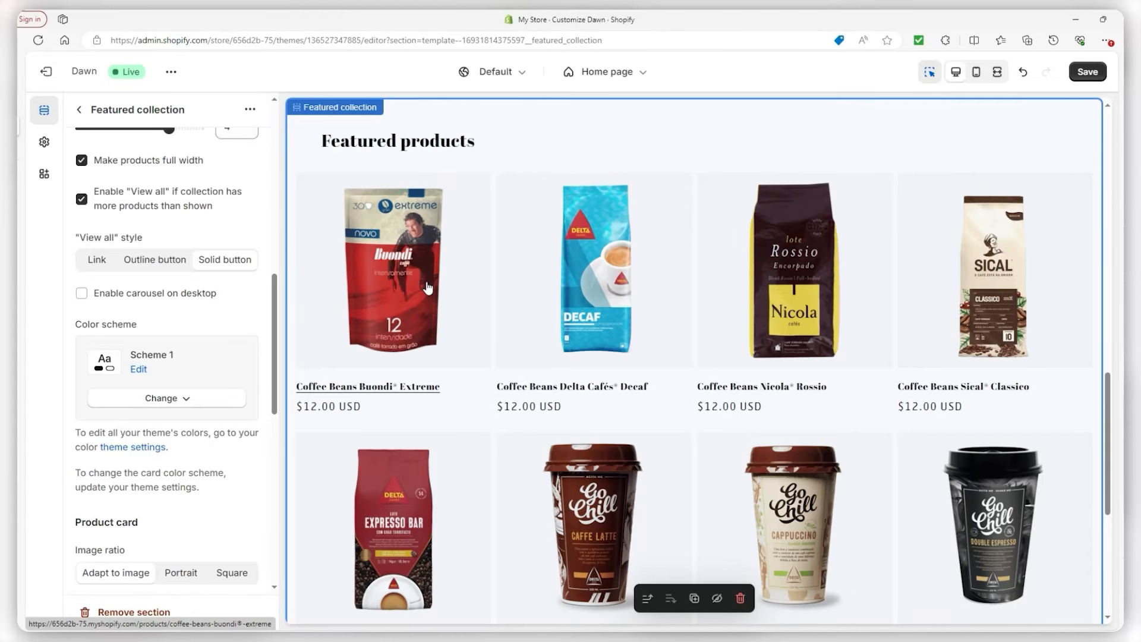
Try the Portrait and Square image ratios on the product cards, then return to Adapt to image.
scroll(175, 380, "down", 3)
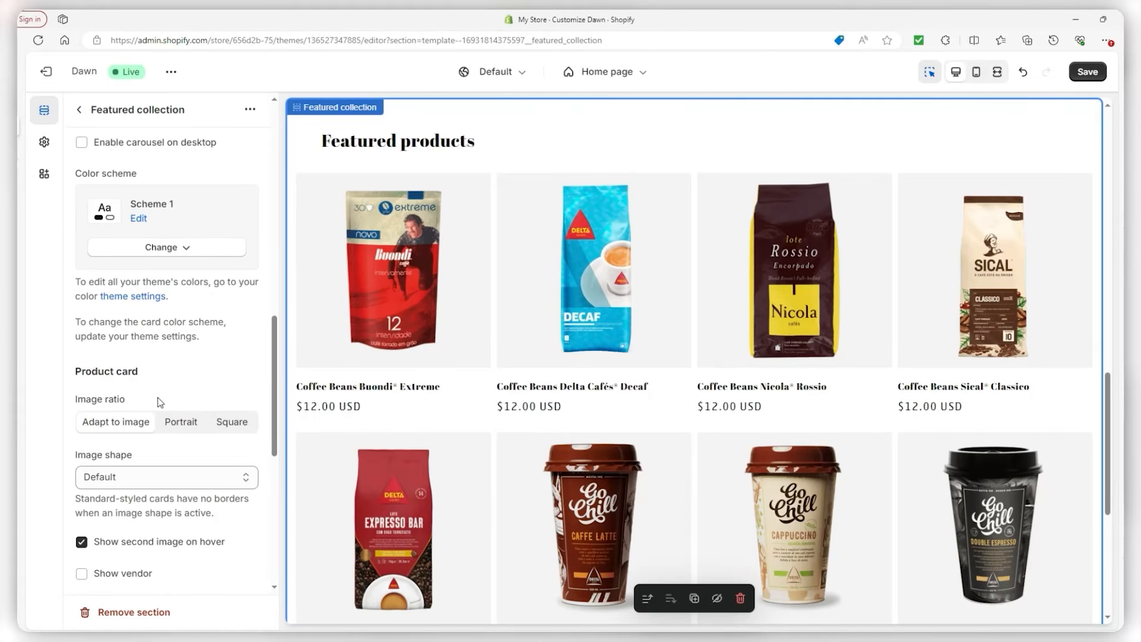
left_click(177, 422)
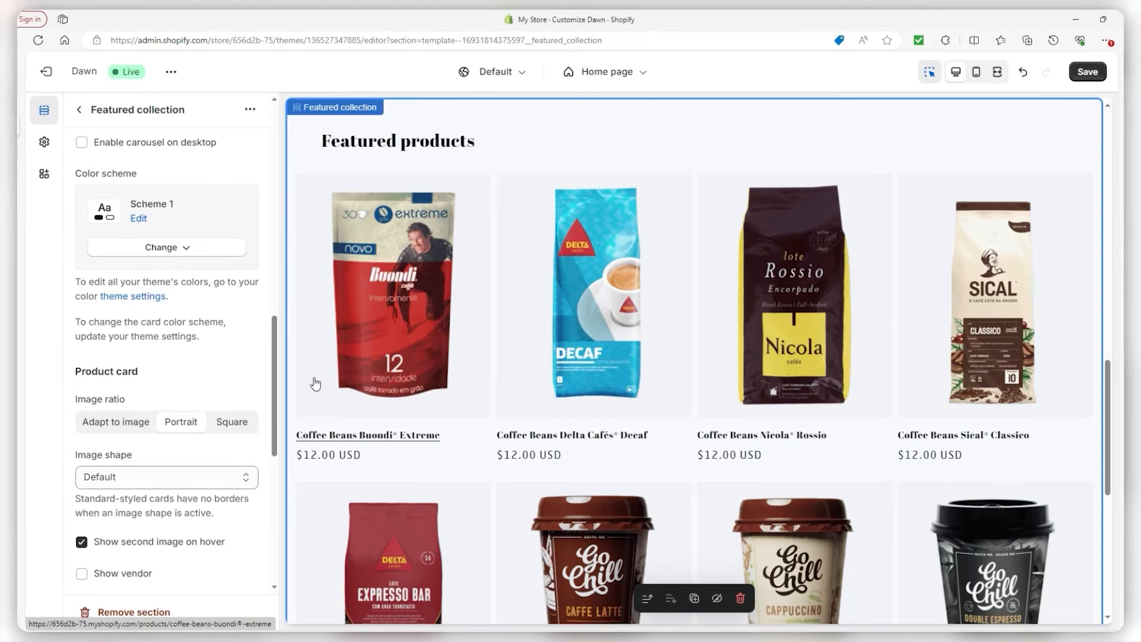
left_click(235, 423)
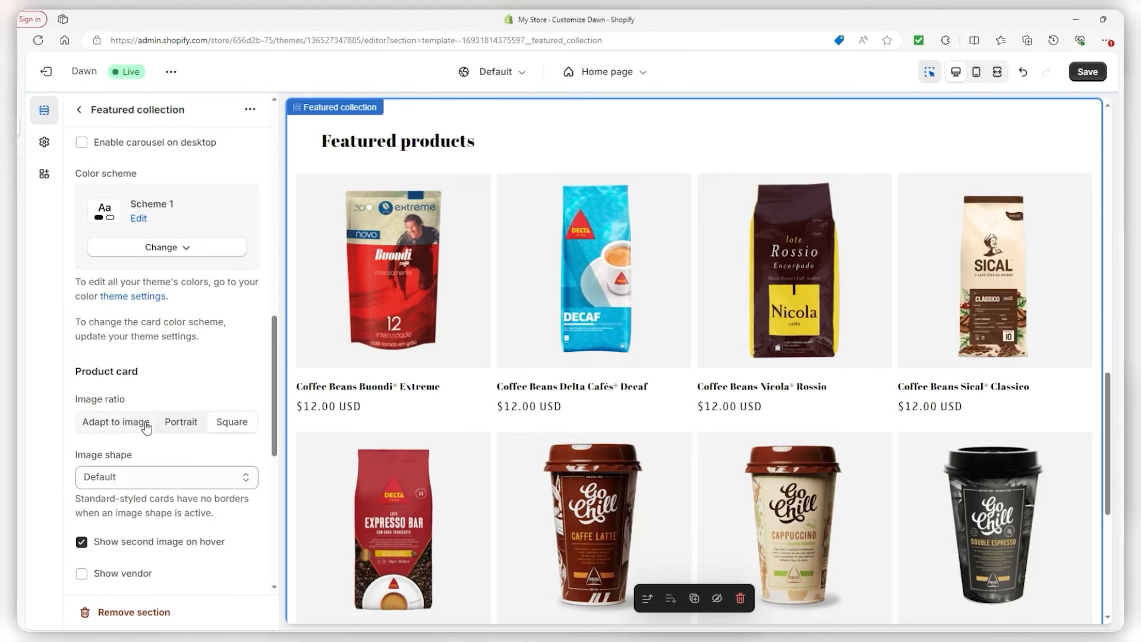
left_click(124, 423)
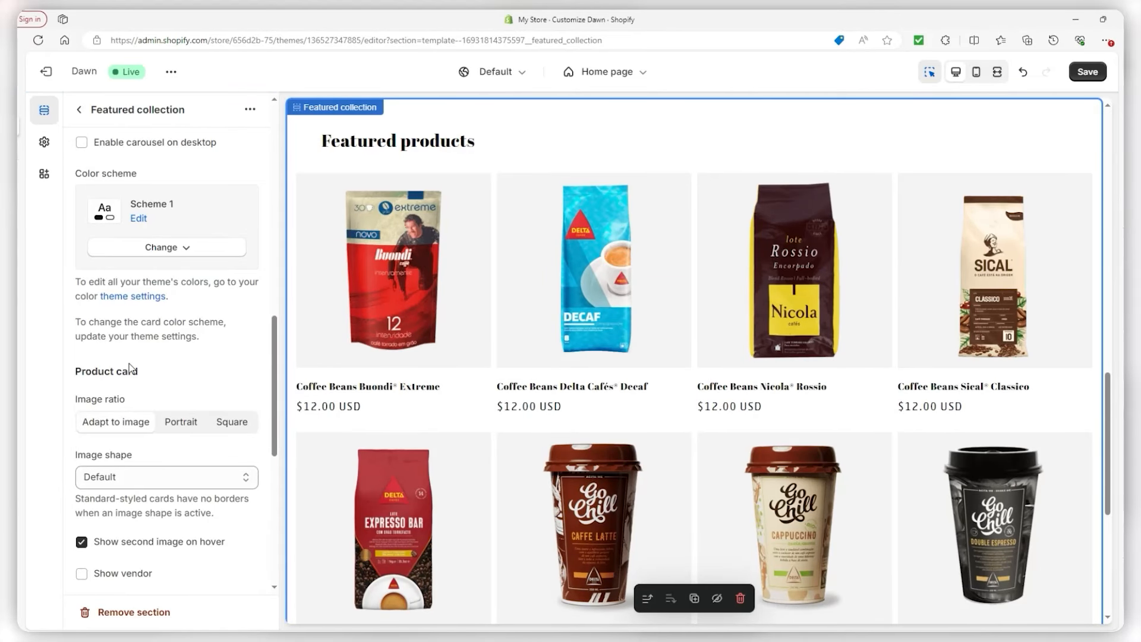
Set the image shape of the featured collection's product cards to Round.
scroll(132, 368, "down", 1)
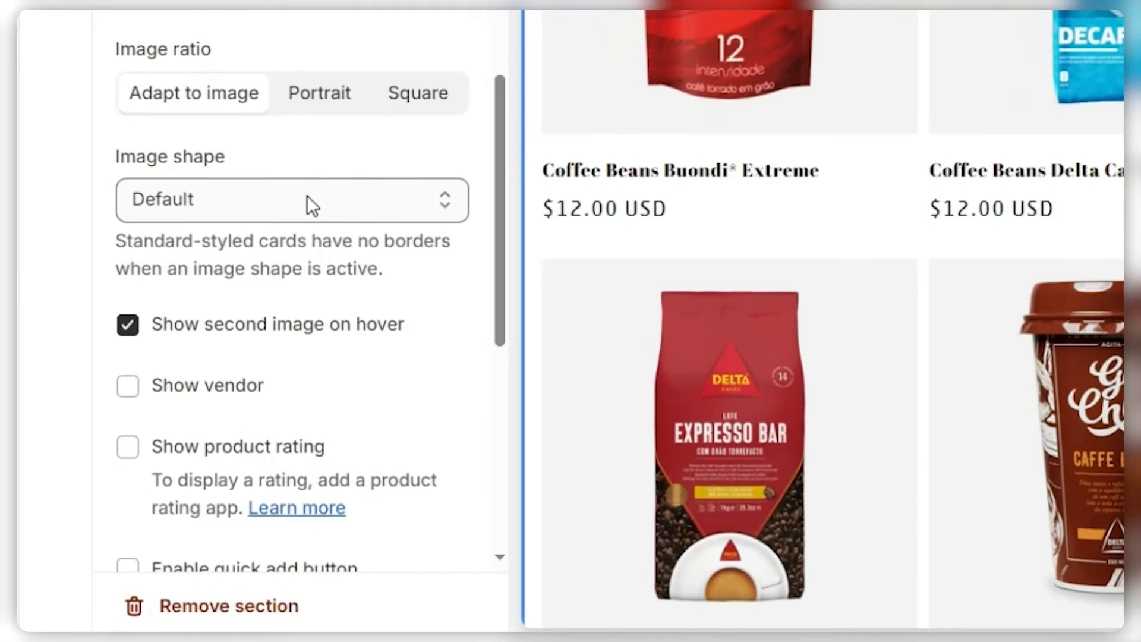
left_click(173, 399)
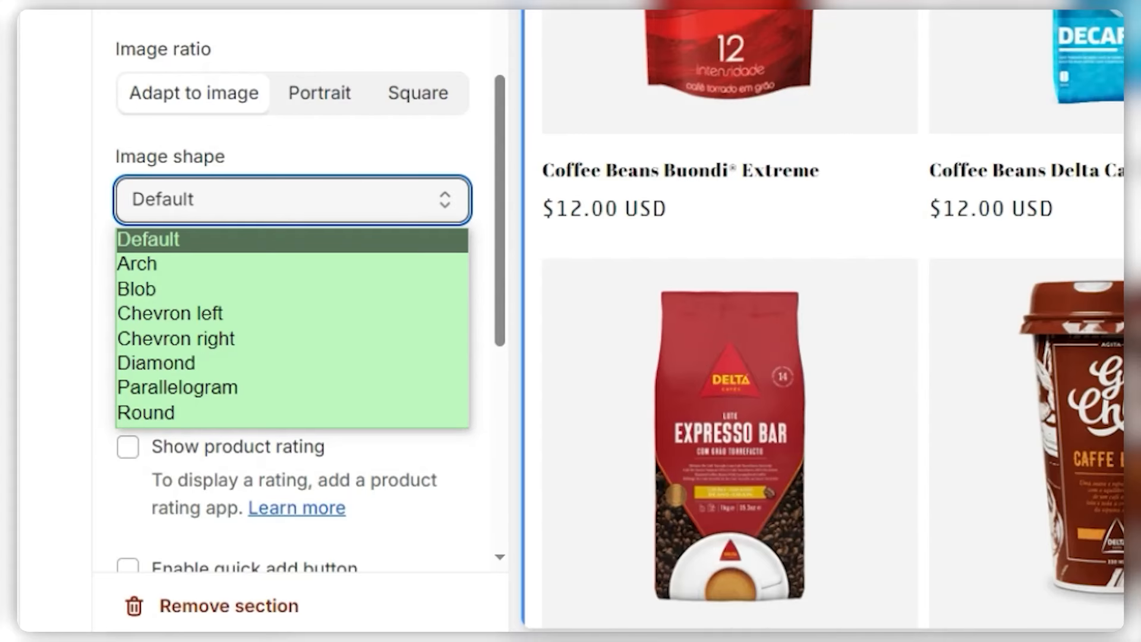
left_click(238, 410)
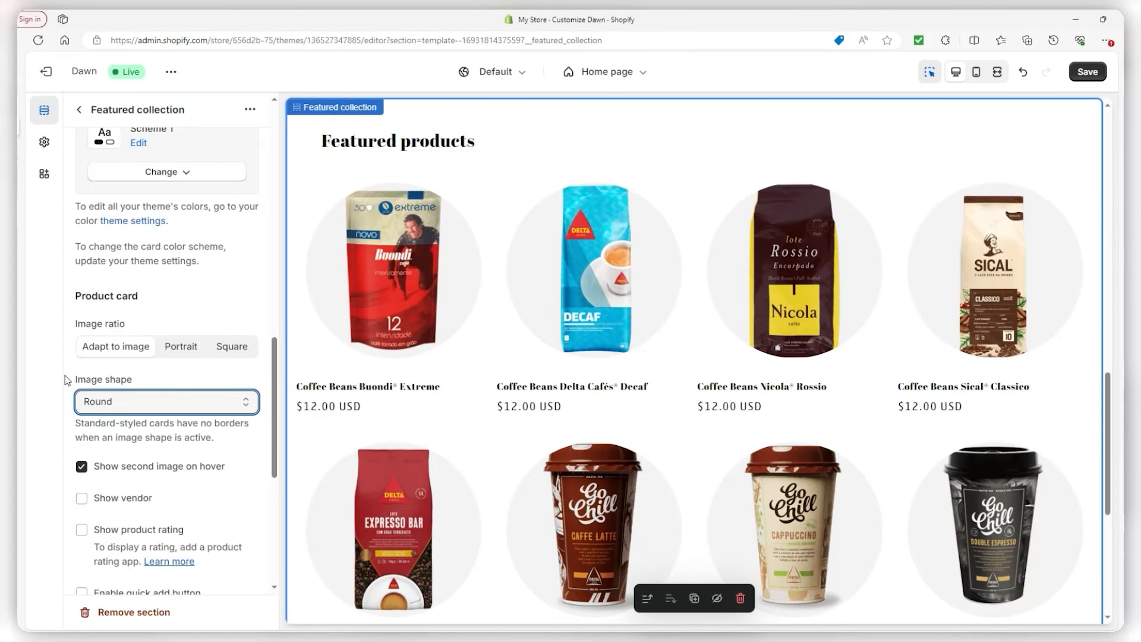
Review the Featured collection's remaining product card, mobile layout and section padding settings, and inspect the products in the preview.
scroll(215, 300, "down", 4)
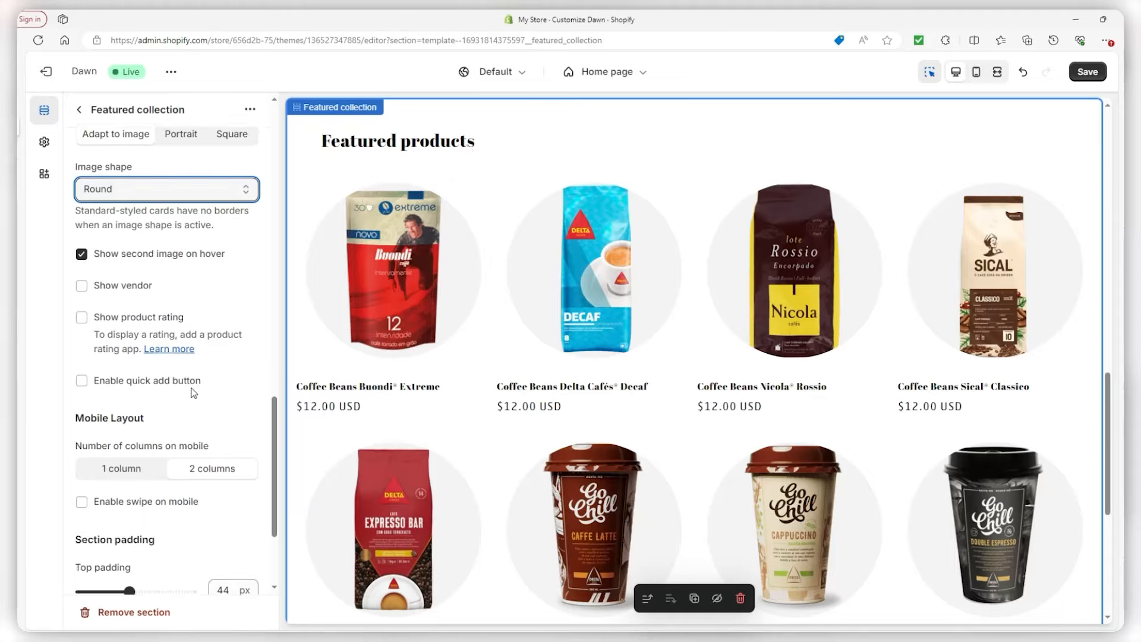
scroll(184, 405, "down", 3)
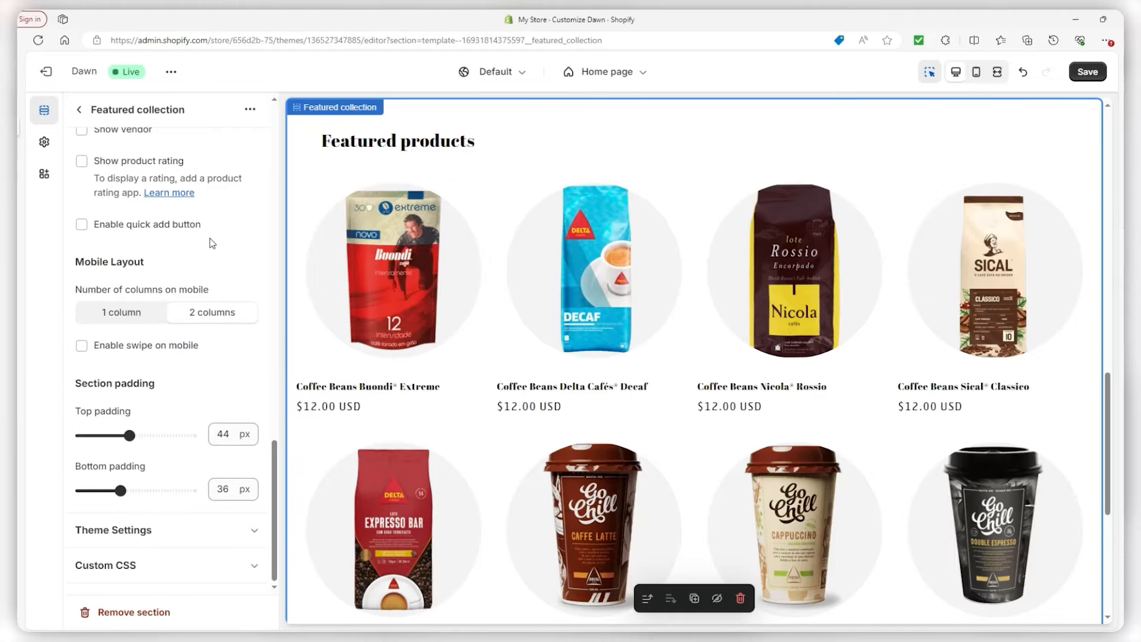
scroll(217, 266, "up", 10)
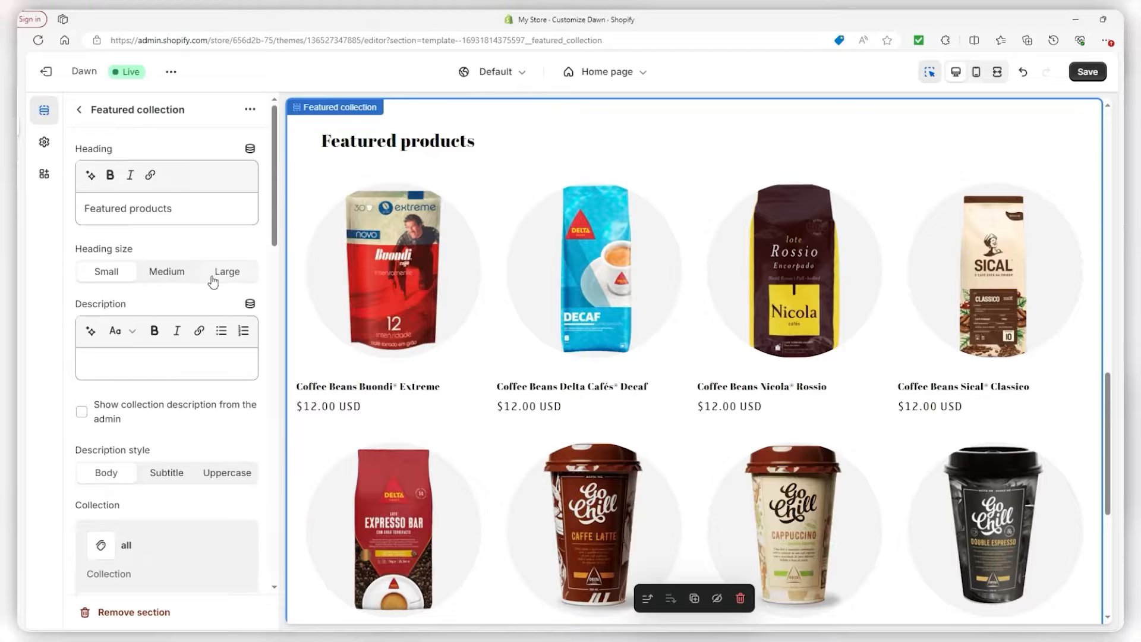
scroll(561, 310, "down", 4)
scroll(564, 327, "up", 6)
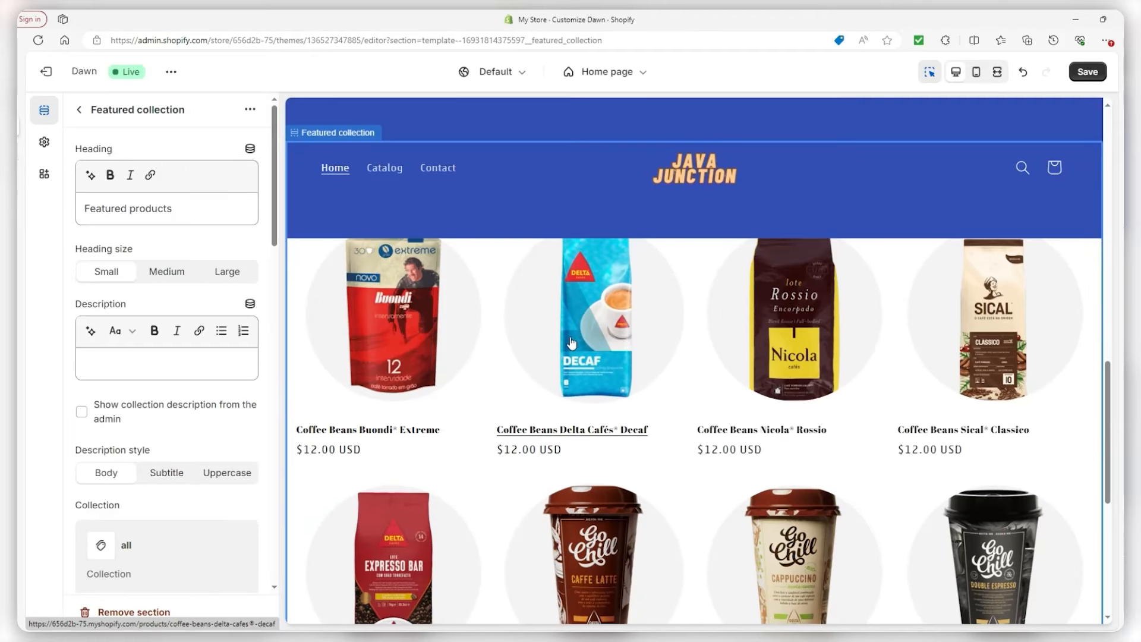
scroll(572, 346, "down", 2)
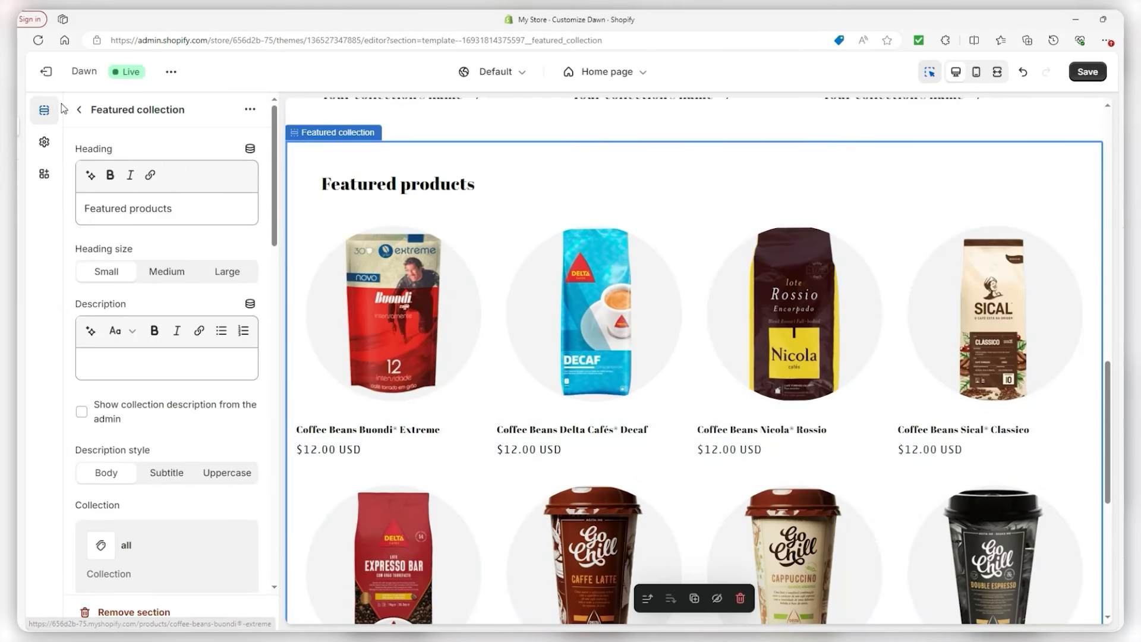
Leave the Featured collection settings and assign the Instant Coffee collection to the first block of the Collections list.
left_click(79, 109)
scroll(535, 250, "up", 5)
scroll(569, 278, "up", 2)
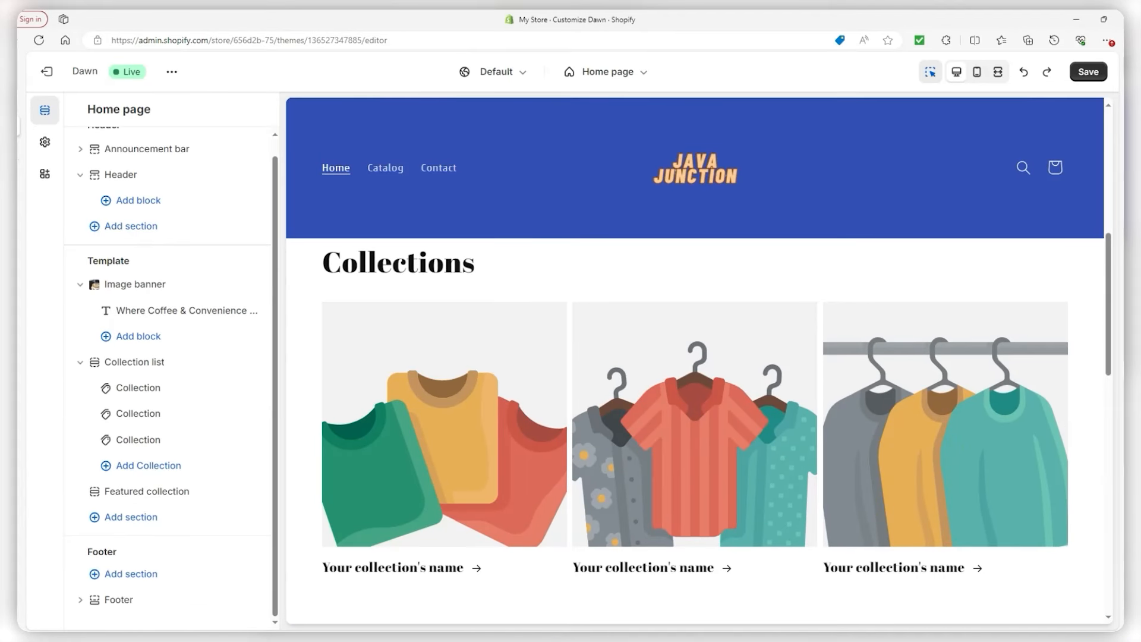
left_click(455, 369)
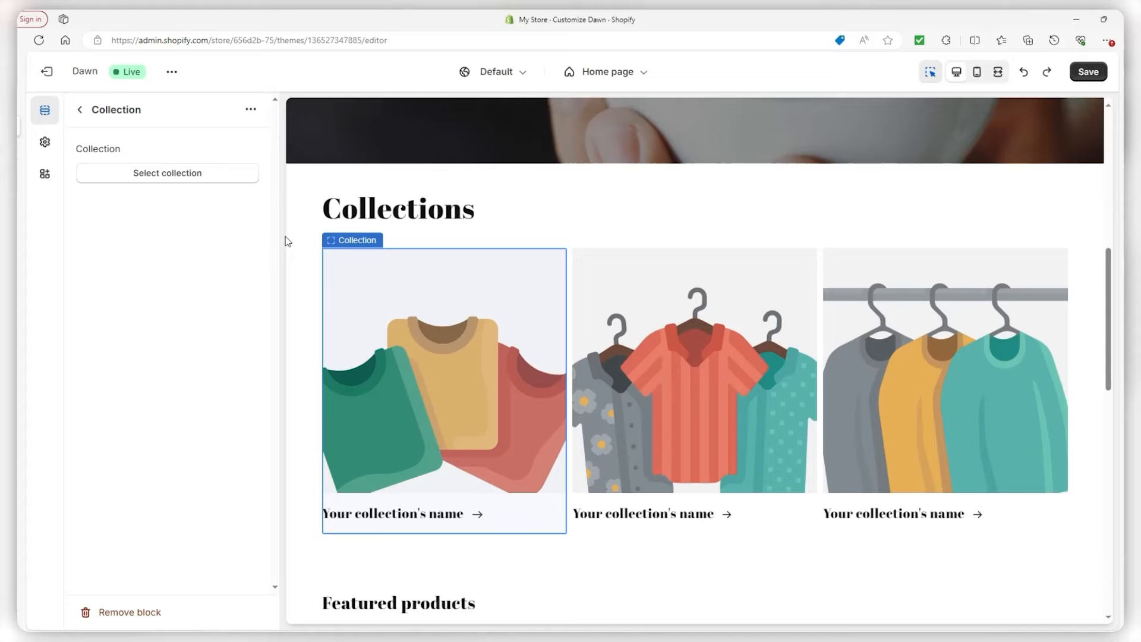
left_click(148, 175)
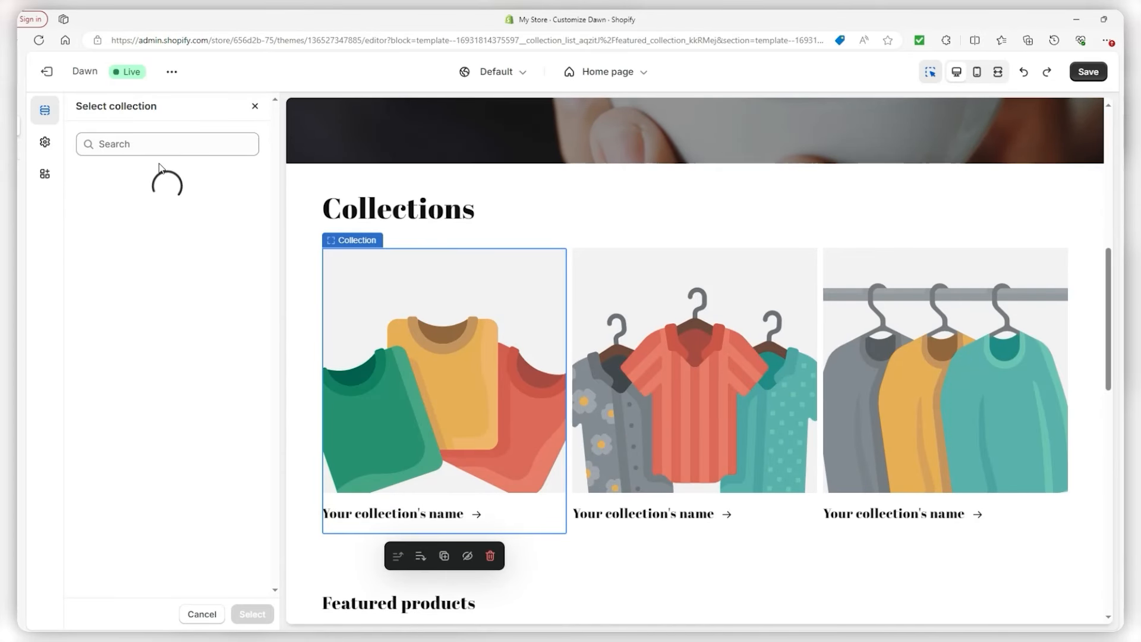
left_click(146, 311)
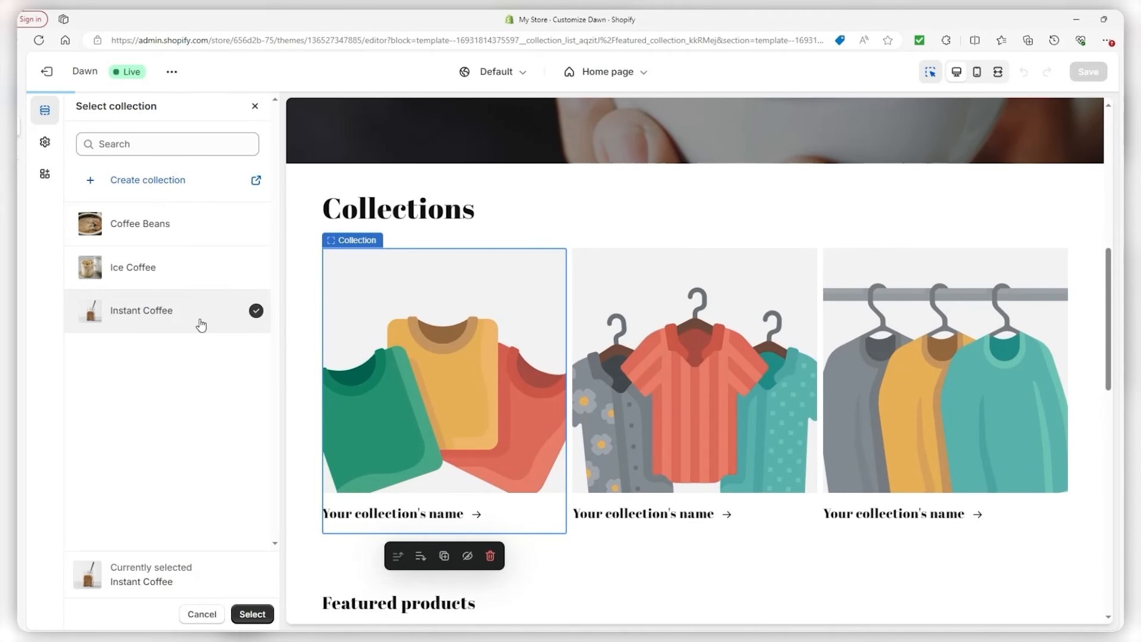
left_click(252, 614)
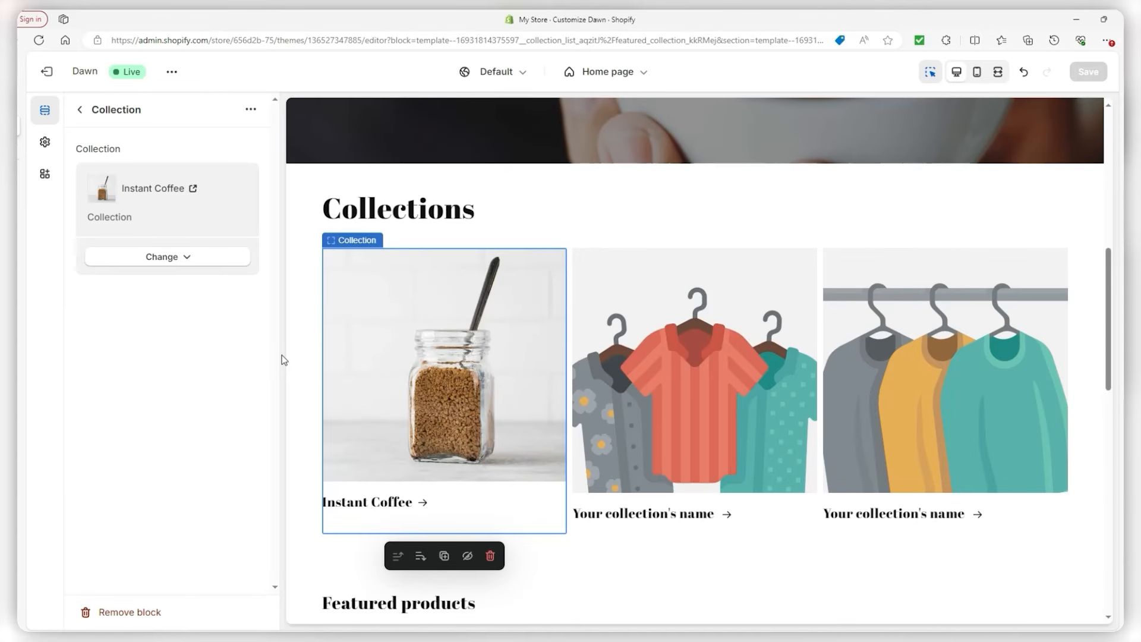
Assign the Ice Coffee collection to the second block of the Collections list.
left_click(671, 356)
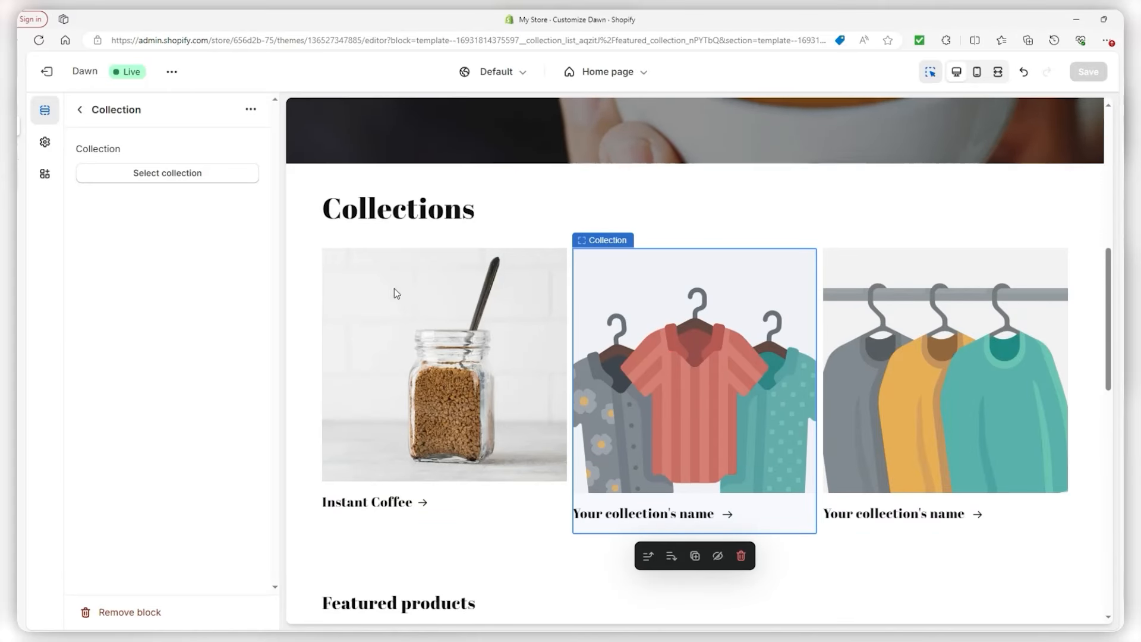
left_click(220, 179)
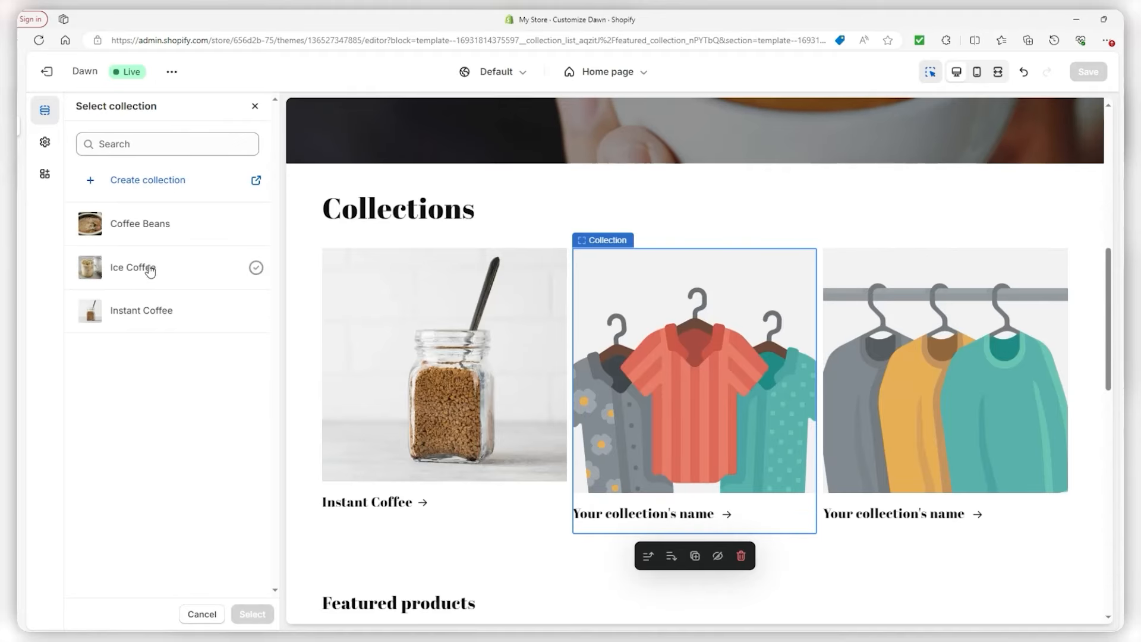
left_click(156, 283)
left_click(251, 614)
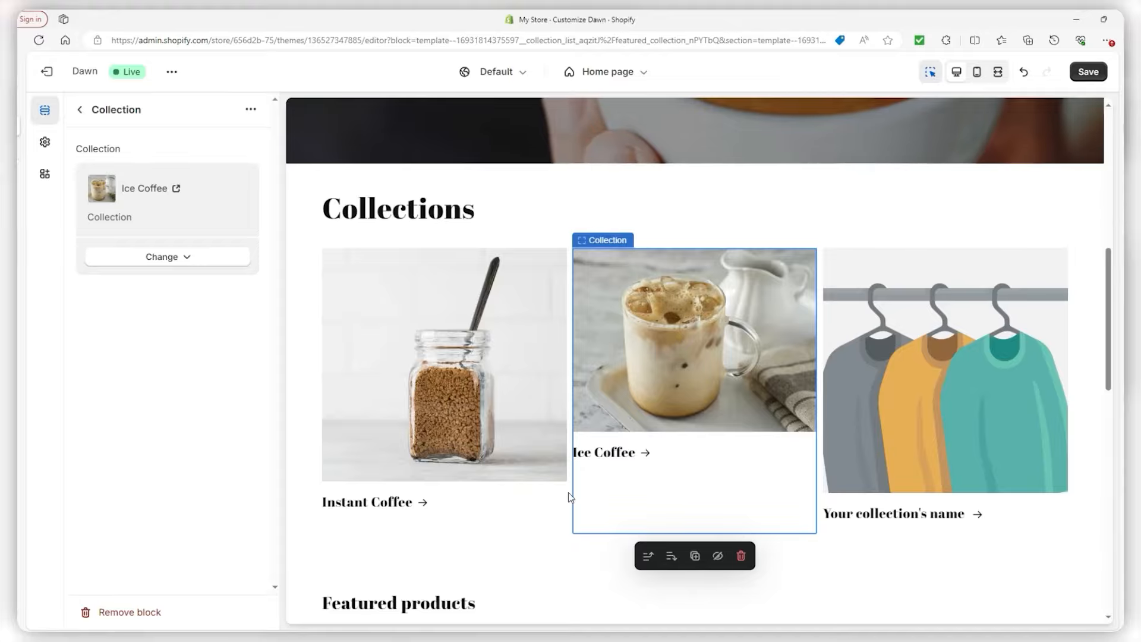
Assign the Coffee Beans collection to the third block of the Collections list.
left_click(869, 365)
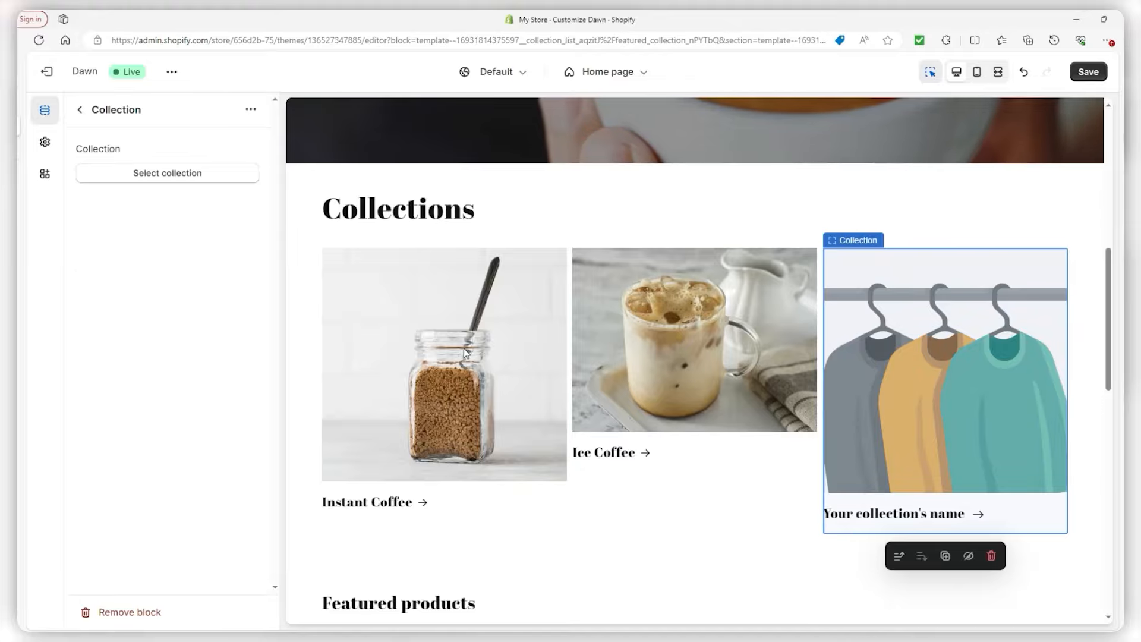
left_click(177, 179)
left_click(128, 223)
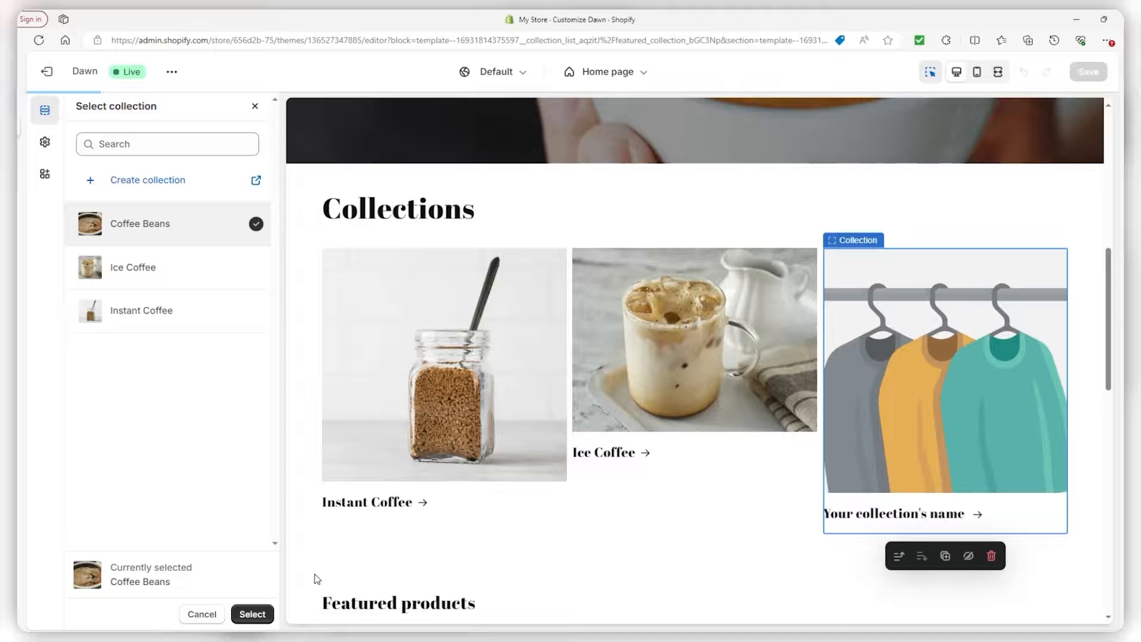
left_click(262, 615)
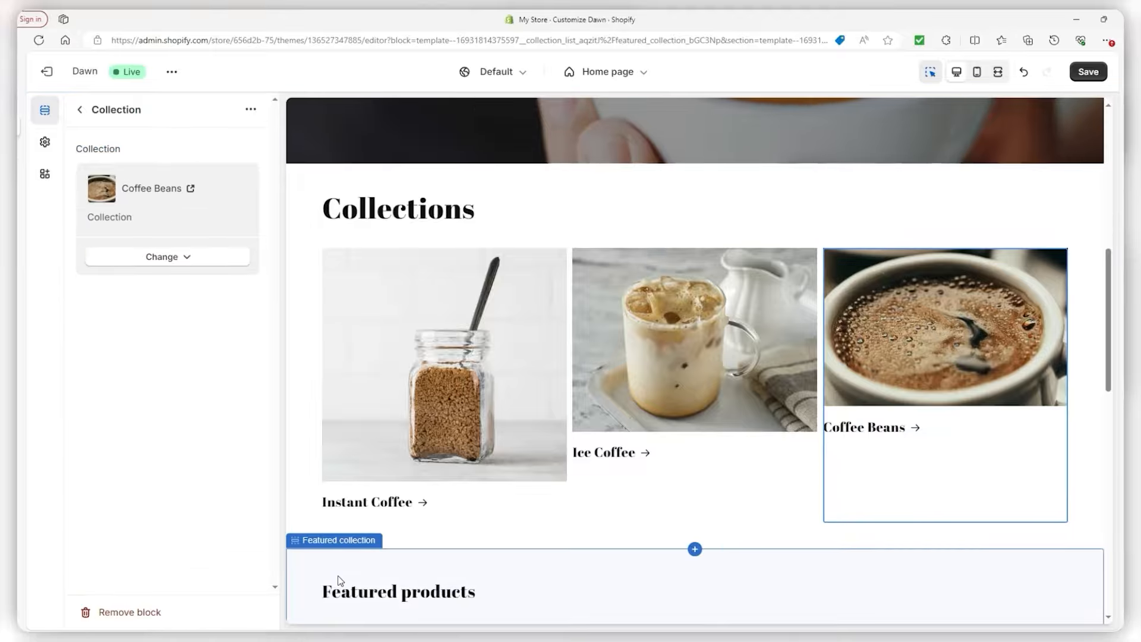
Try the Portrait image ratio for the Collection list section, and settle on Square.
left_click(581, 208)
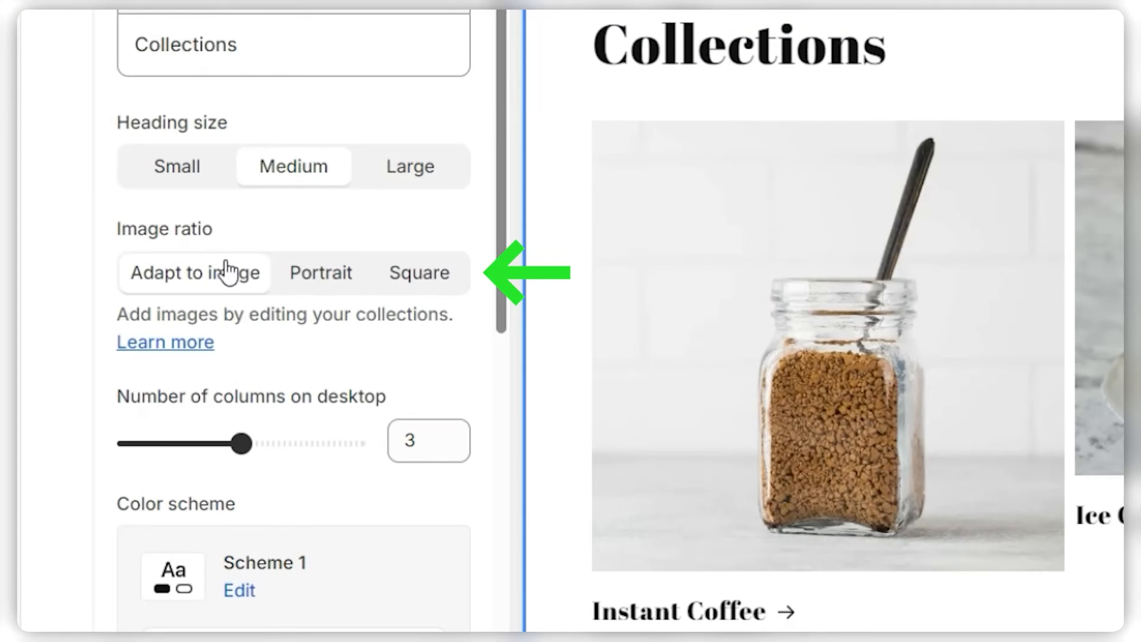
left_click(332, 285)
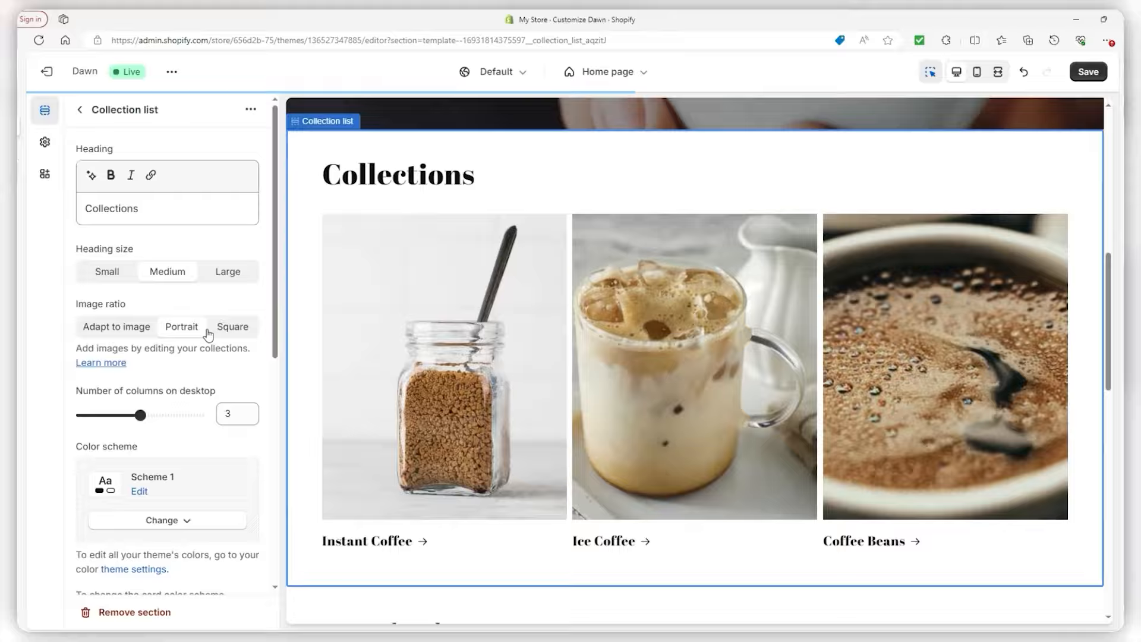
left_click(231, 326)
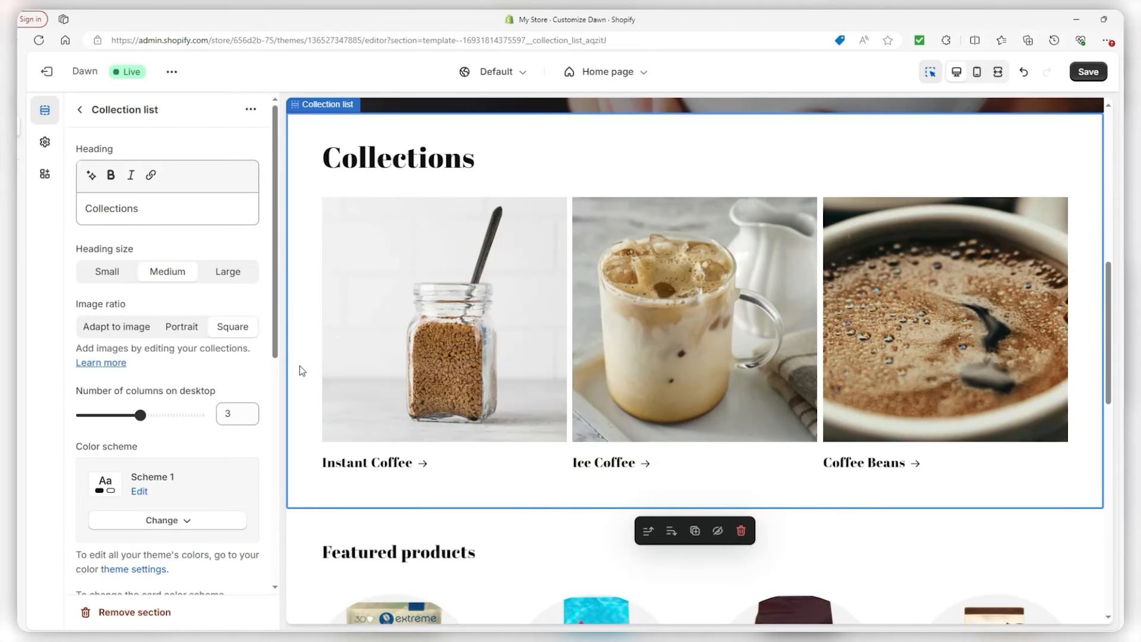
Try 5 desktop columns for the Collection list section and set the number back to 3.
scroll(412, 459, "down", 1)
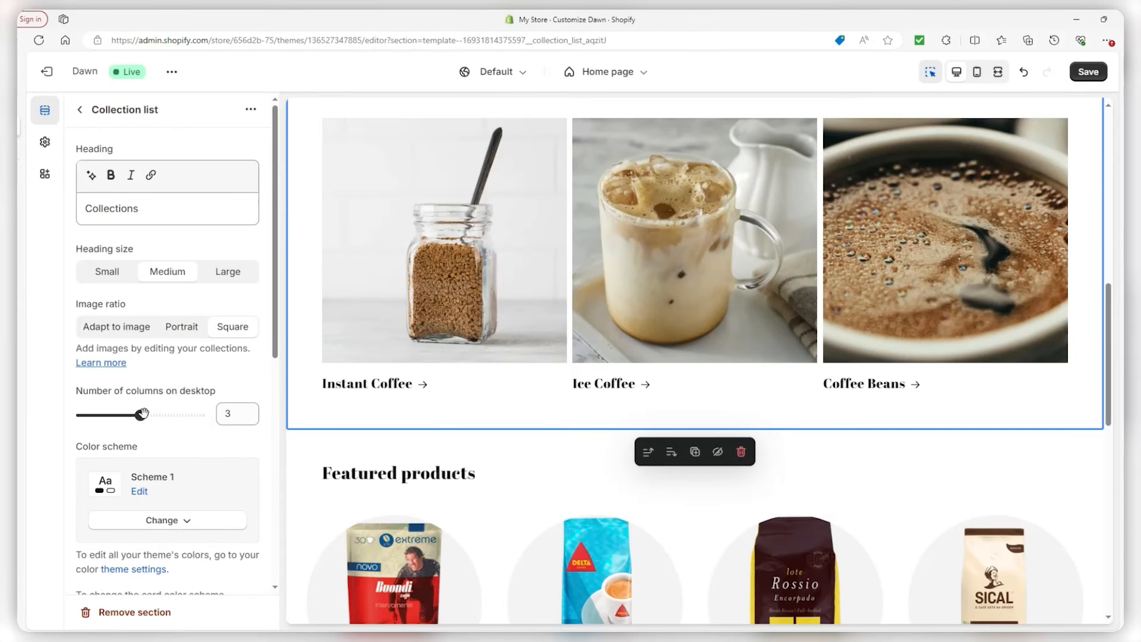
left_click_drag(143, 414, 205, 415)
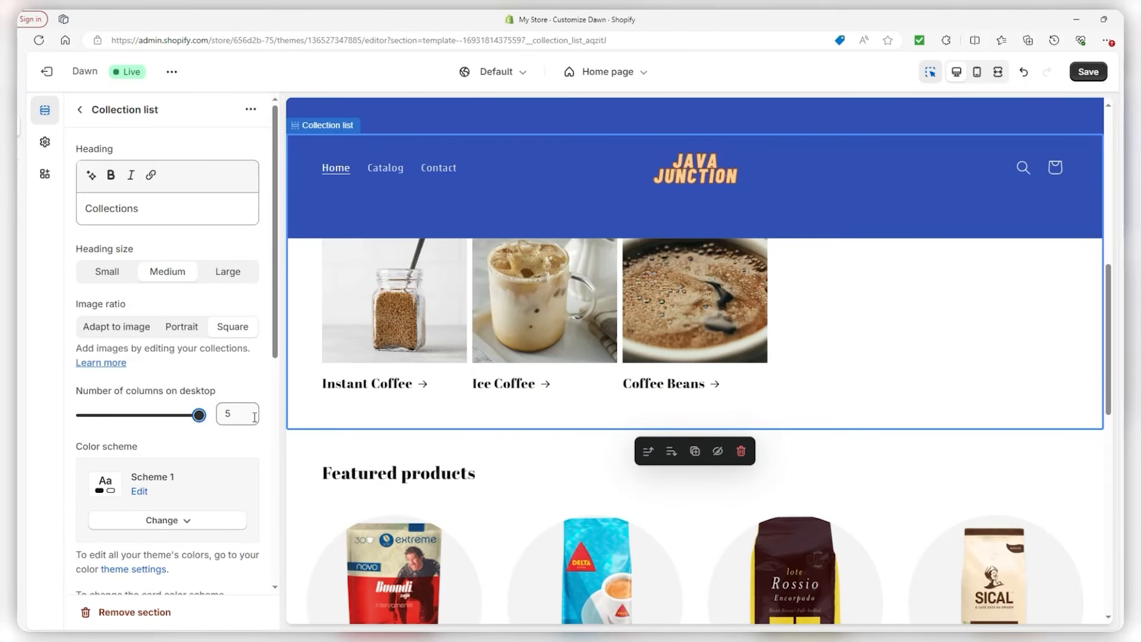
left_click_drag(199, 415, 141, 418)
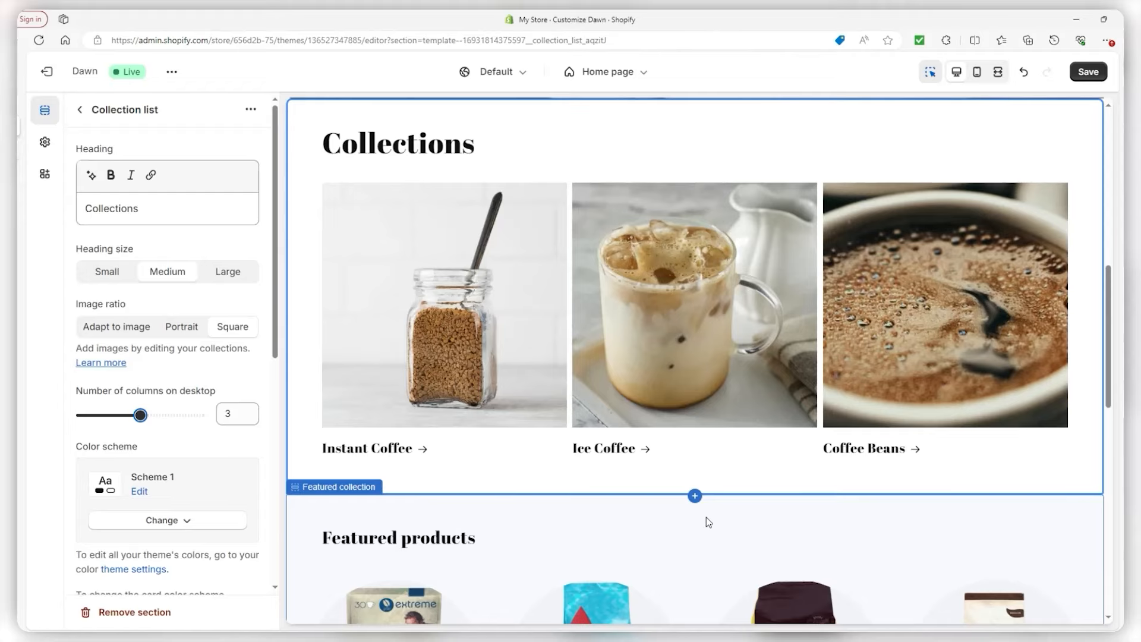
Review the Collection list's color scheme, mobile layout and section padding settings, and check the home page preview.
scroll(137, 462, "down", 3)
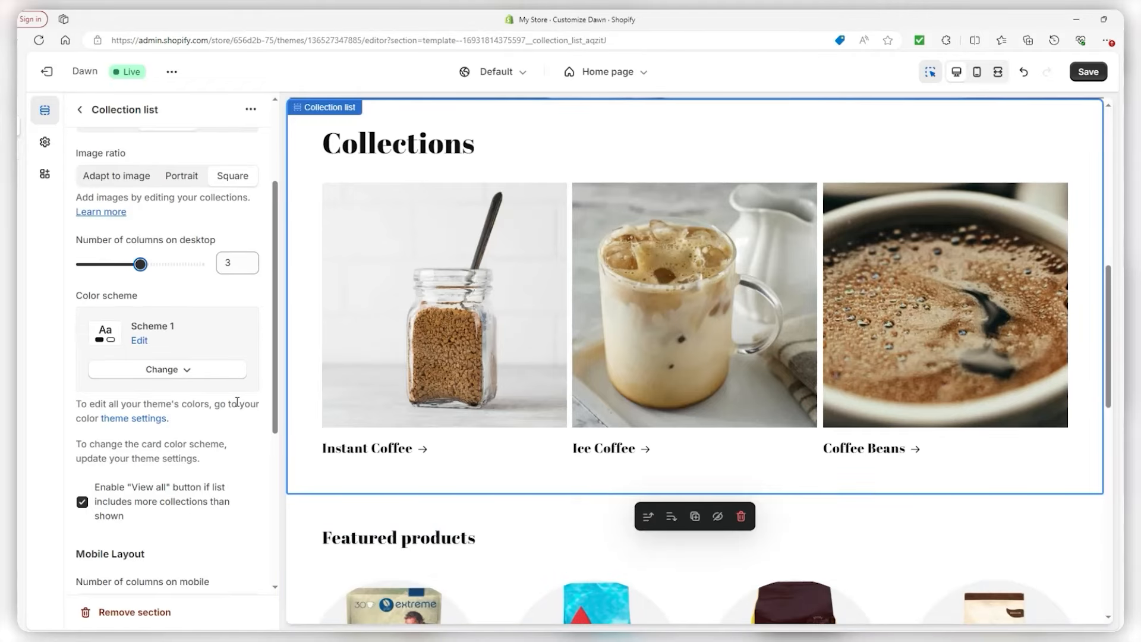
scroll(542, 480, "down", 3)
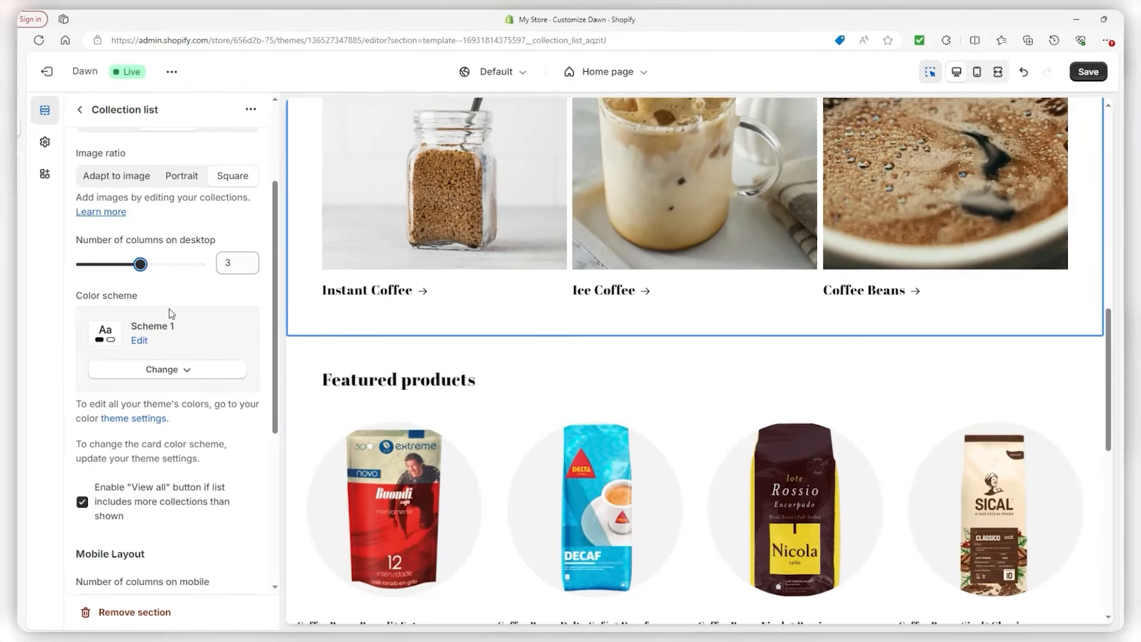
scroll(176, 315, "down", 5)
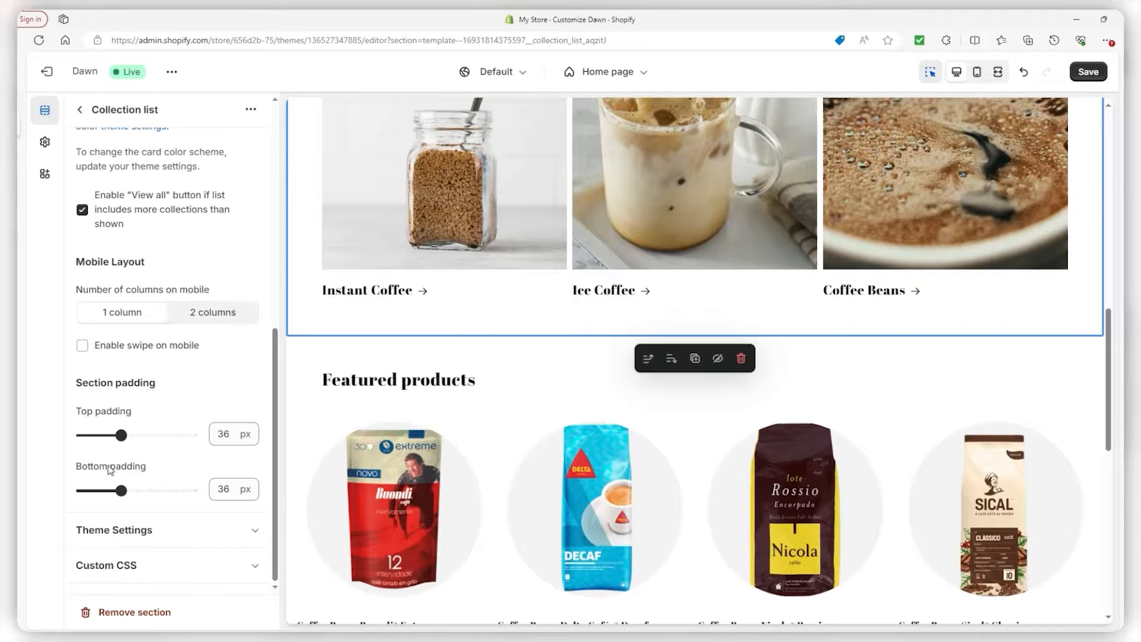
scroll(105, 434, "up", 8)
scroll(394, 305, "up", 9)
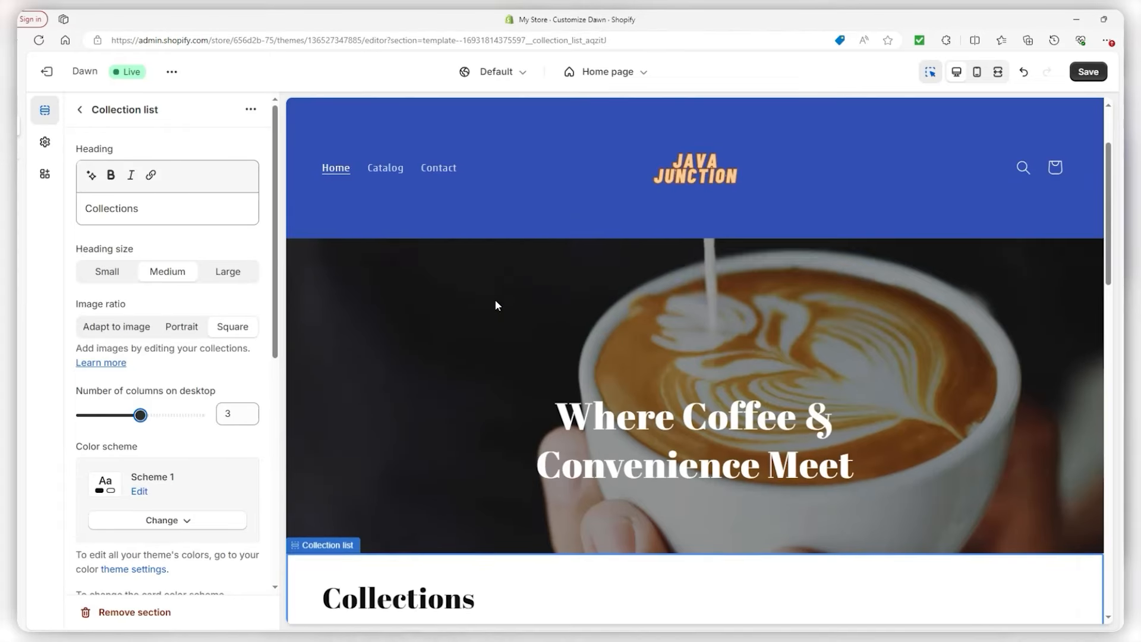
Follow the Ice Coffee link in the Collections section of the preview to view that collection's page.
scroll(772, 338, "down", 3)
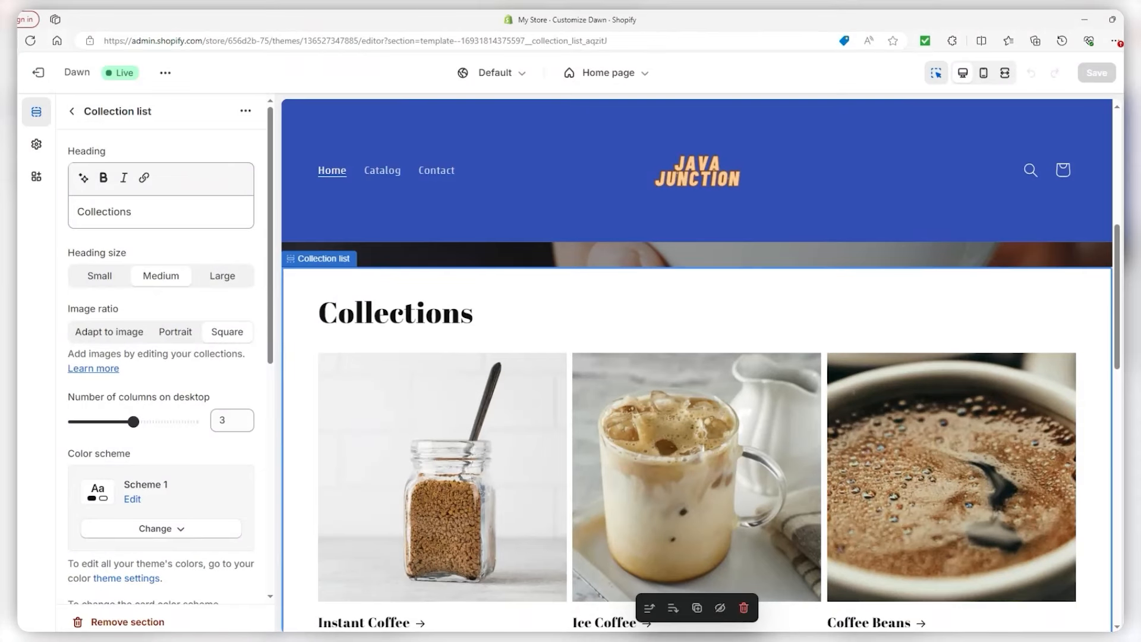
scroll(680, 447, "down", 2)
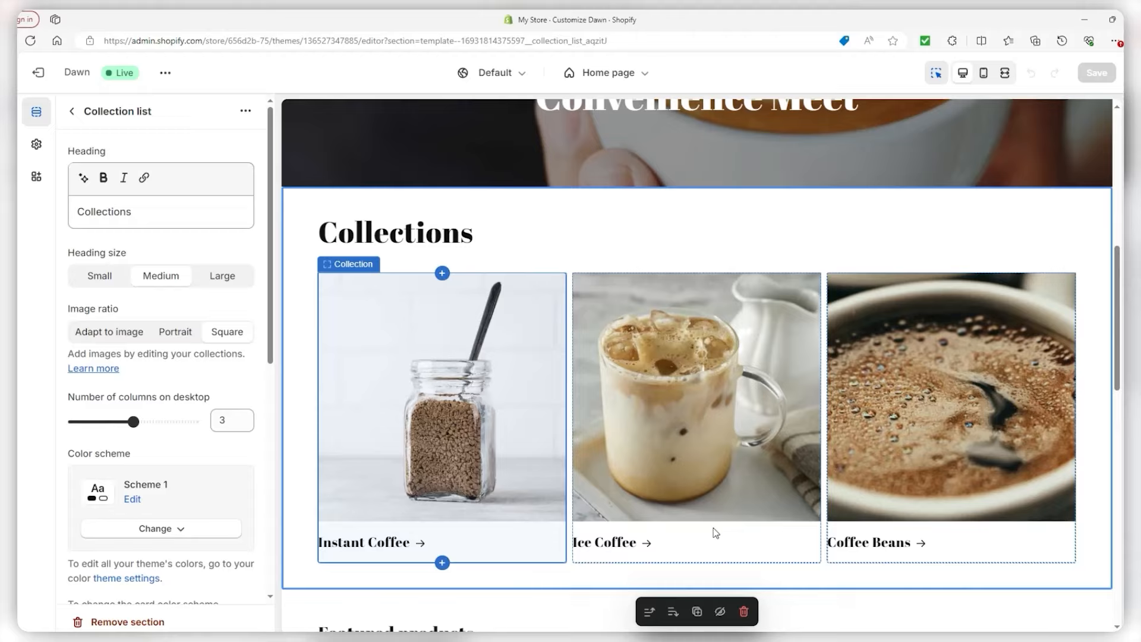
left_click(650, 553)
left_click(648, 551)
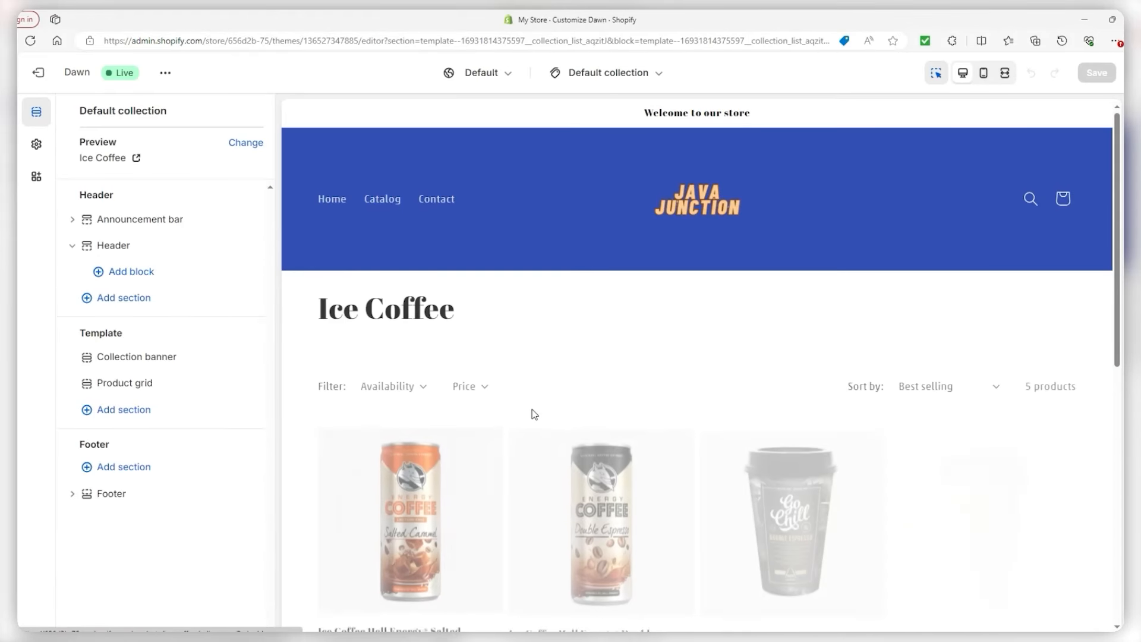
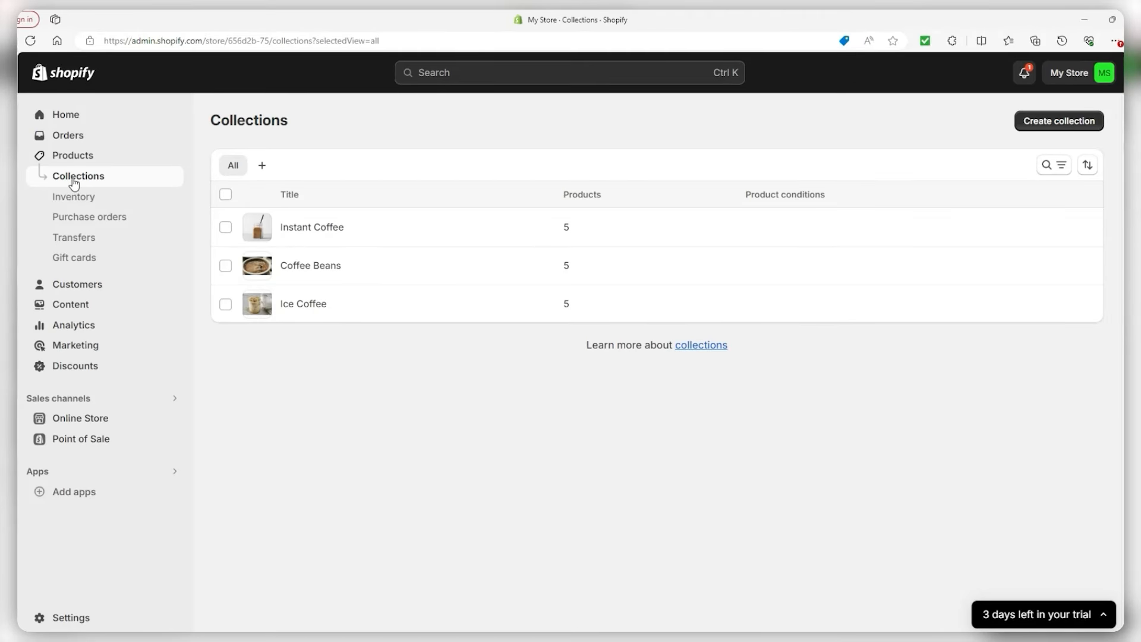
Start a new page for the online store and title it Recipe List.
left_click(89, 420)
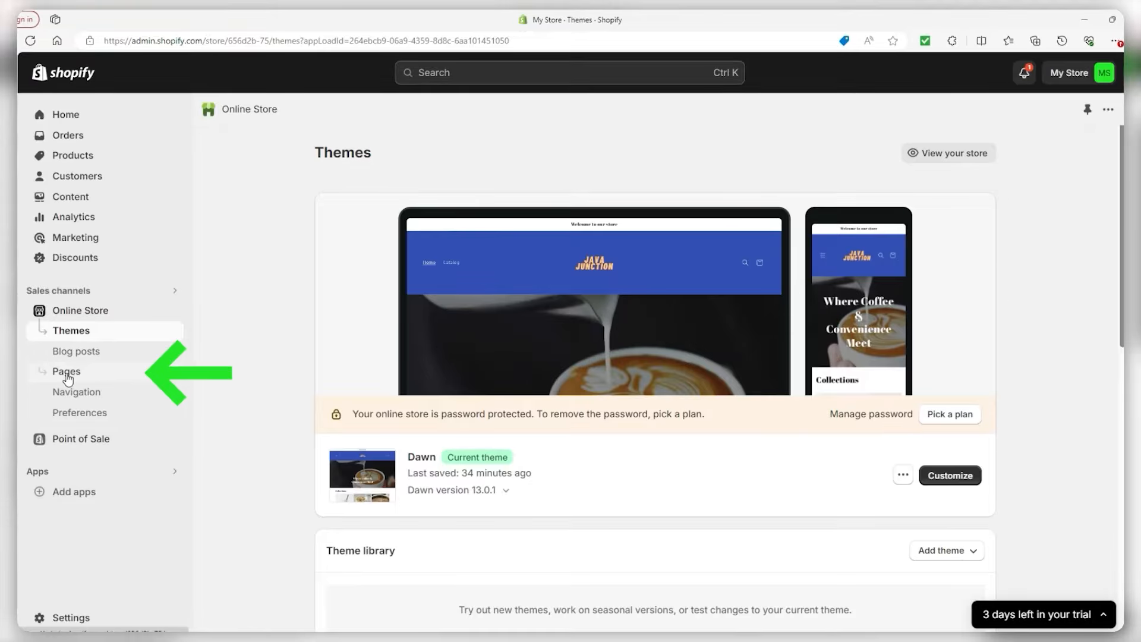
left_click(66, 373)
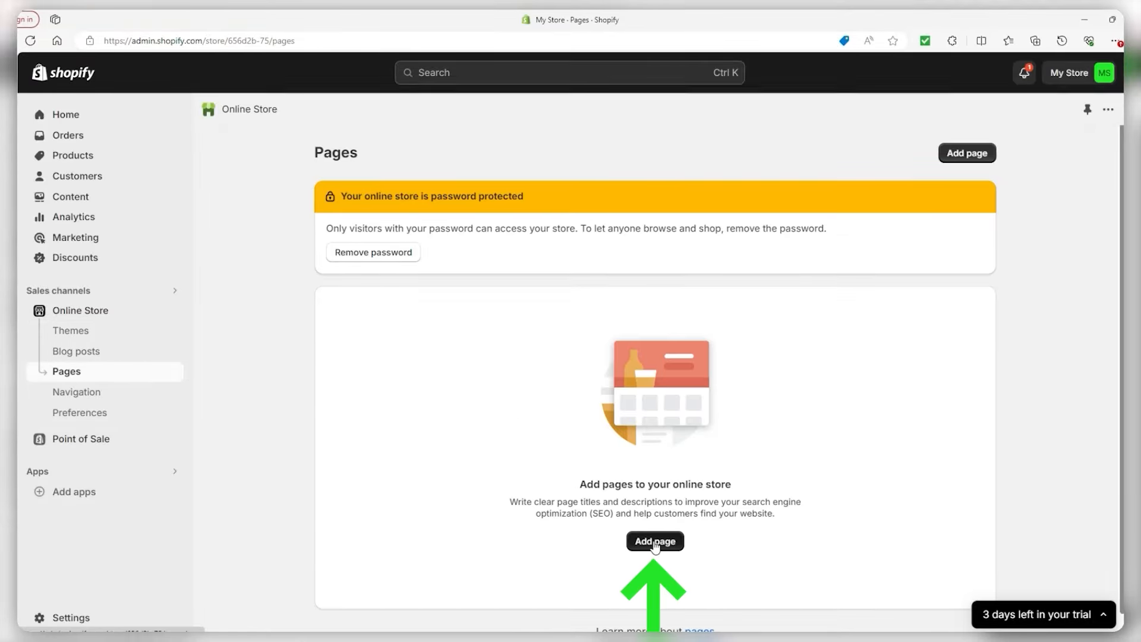
left_click(653, 542)
left_click(360, 220)
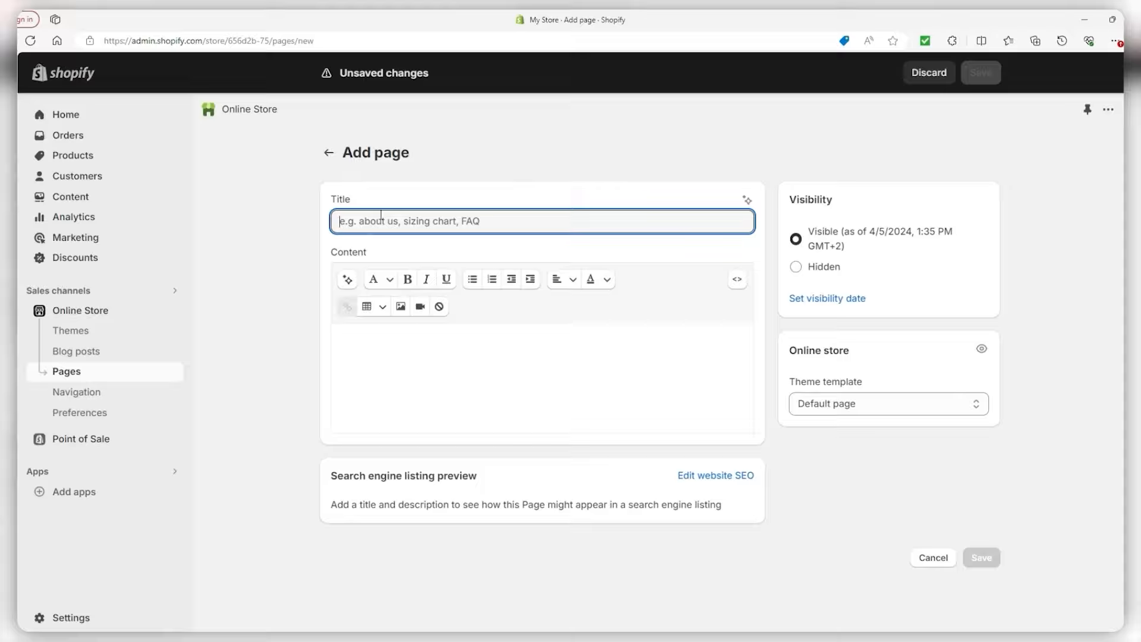
type("Recipe List")
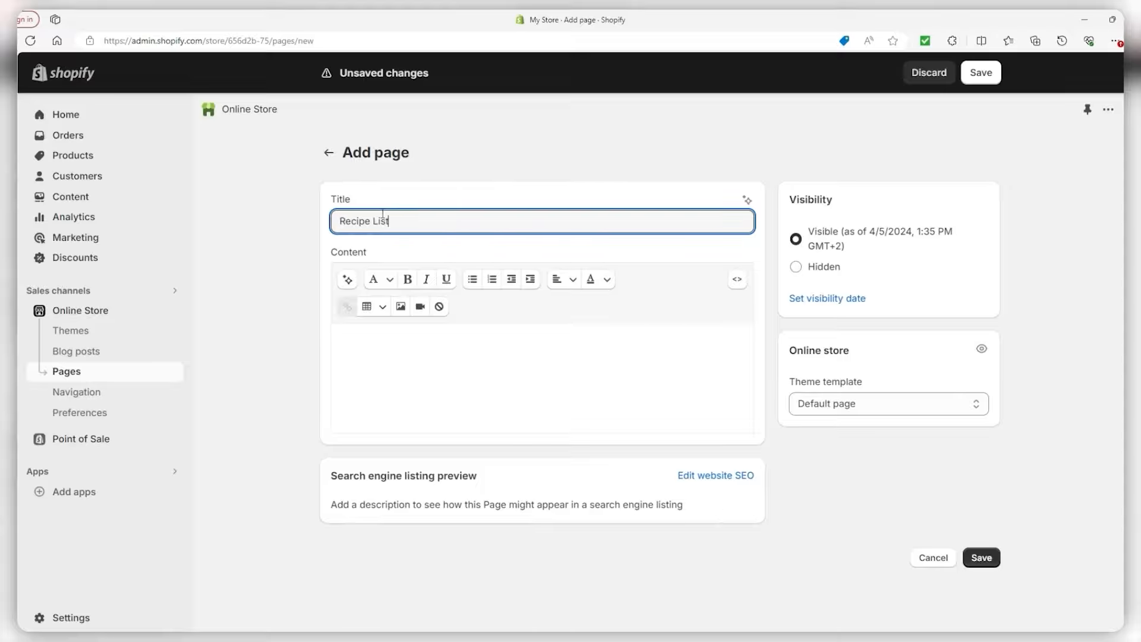
Check the available theme templates, keep Default page, and save the Recipe List page.
left_click(630, 149)
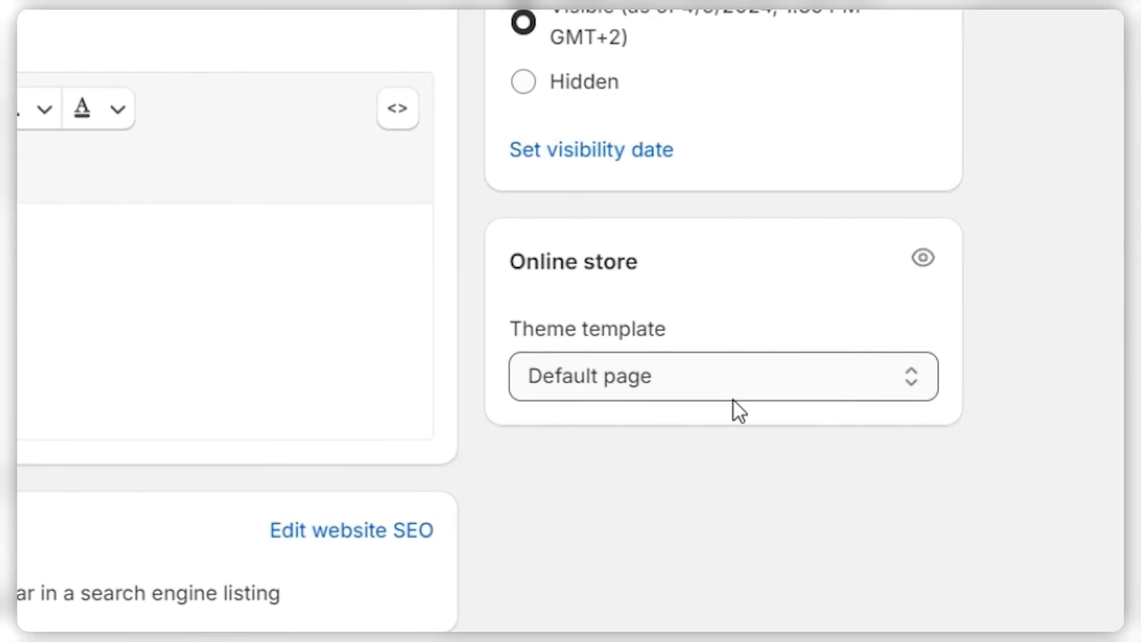
left_click(733, 377)
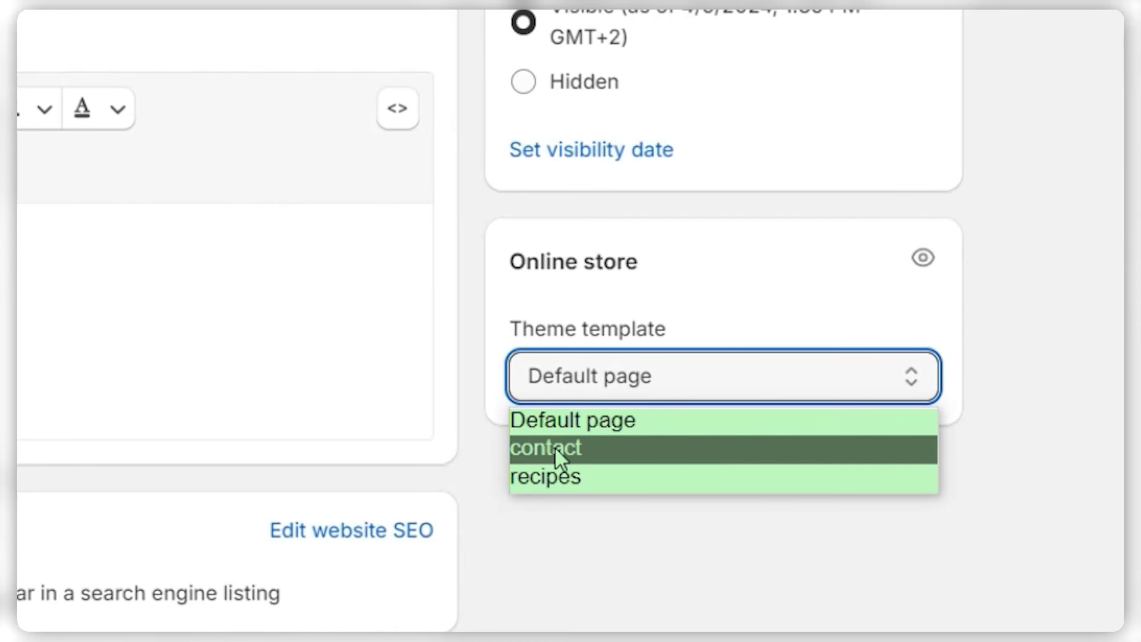
left_click(1074, 322)
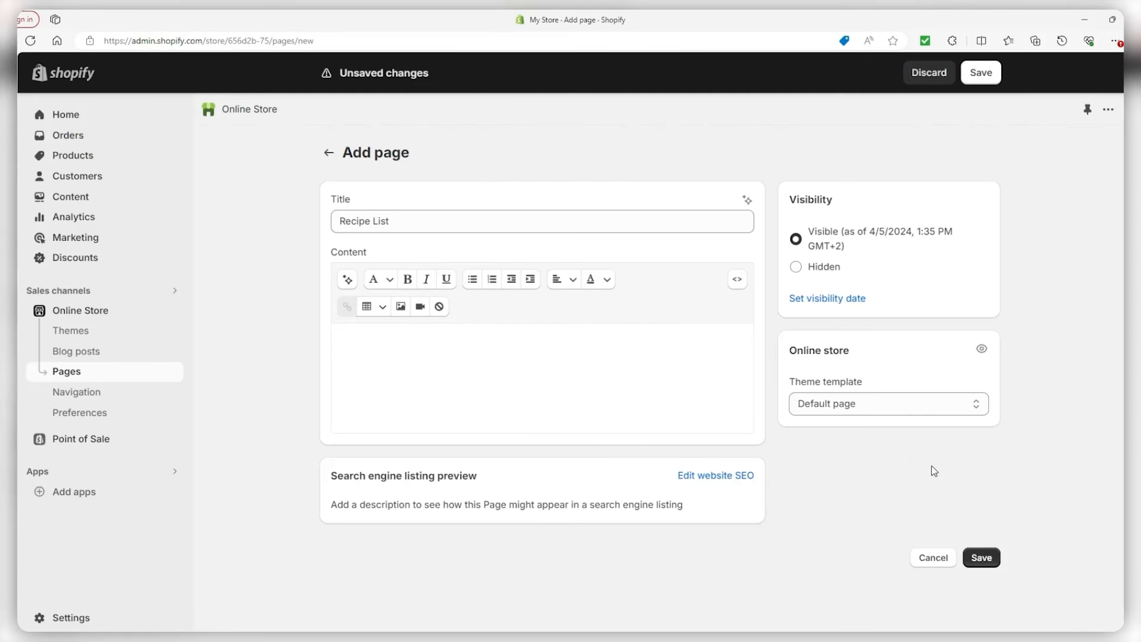
left_click(984, 559)
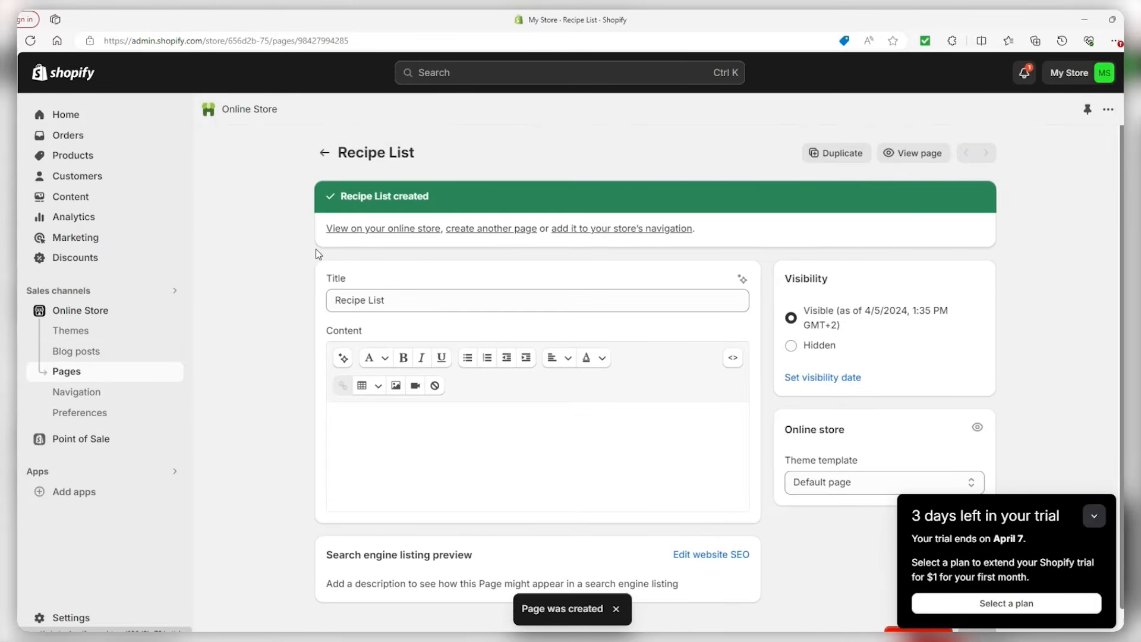
Look up the saved Recipe List page in the pages list, inspect its details, and return to the list.
left_click(323, 157)
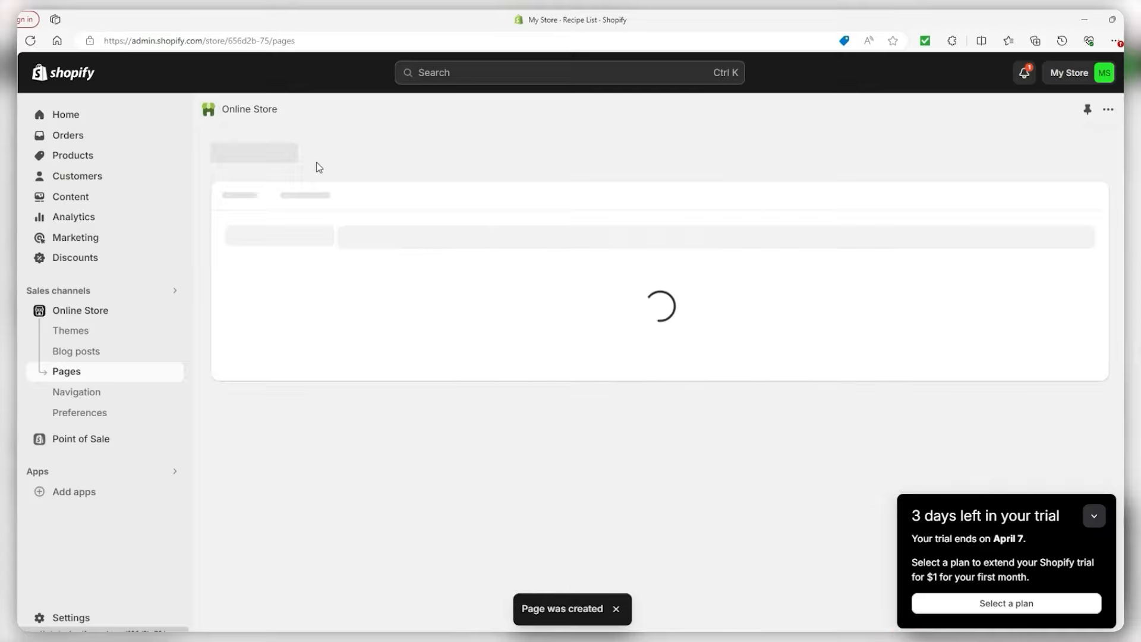
left_click(1091, 514)
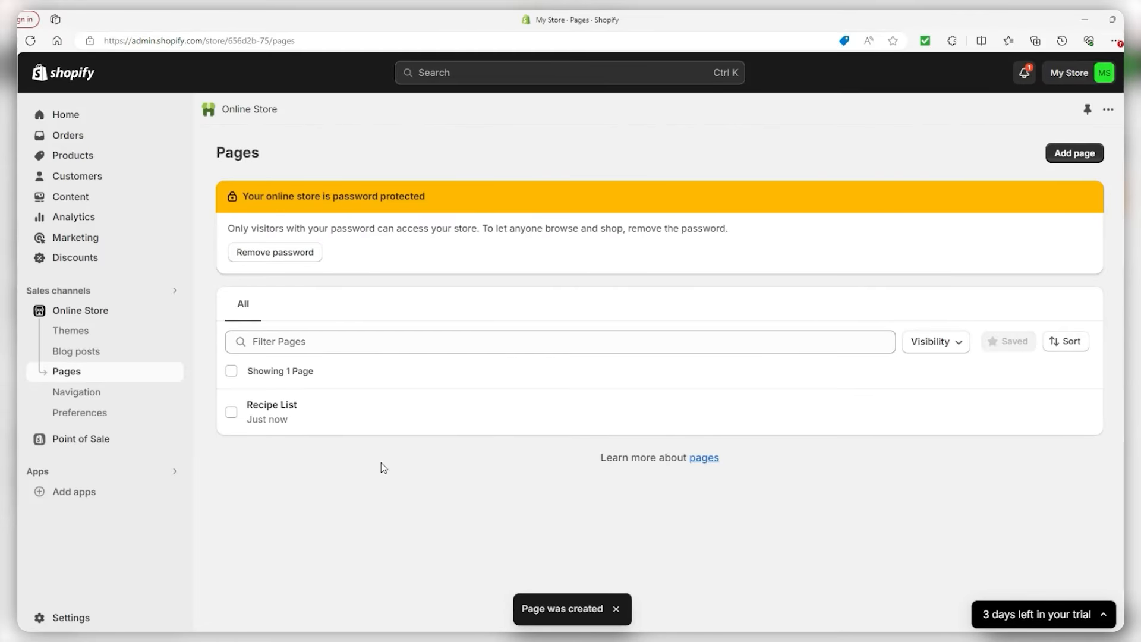
left_click(289, 410)
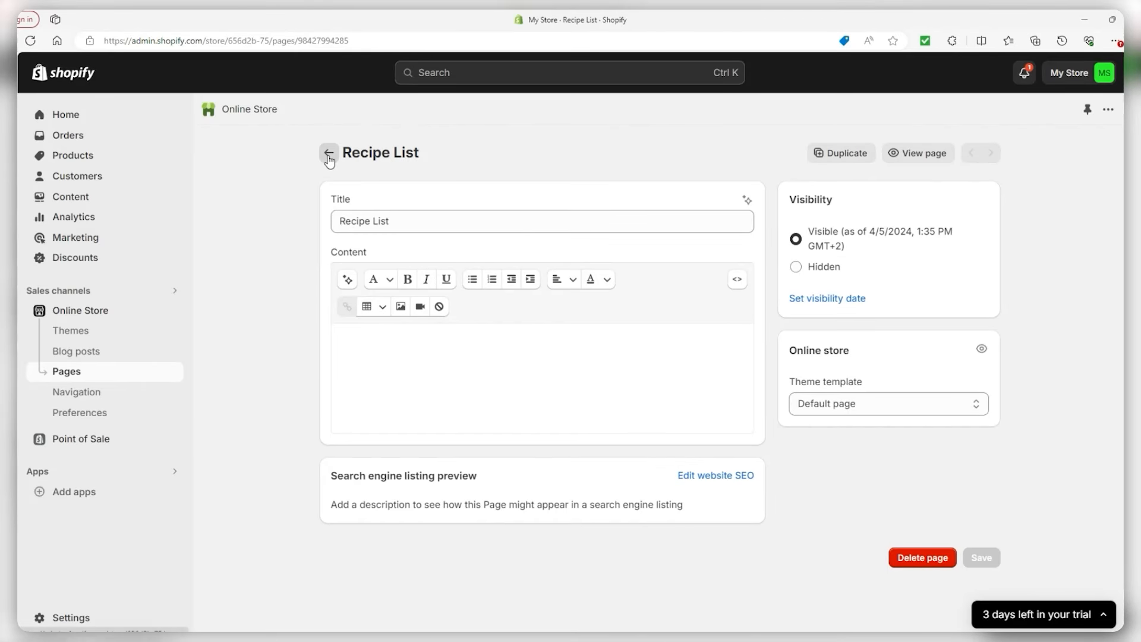
left_click(329, 153)
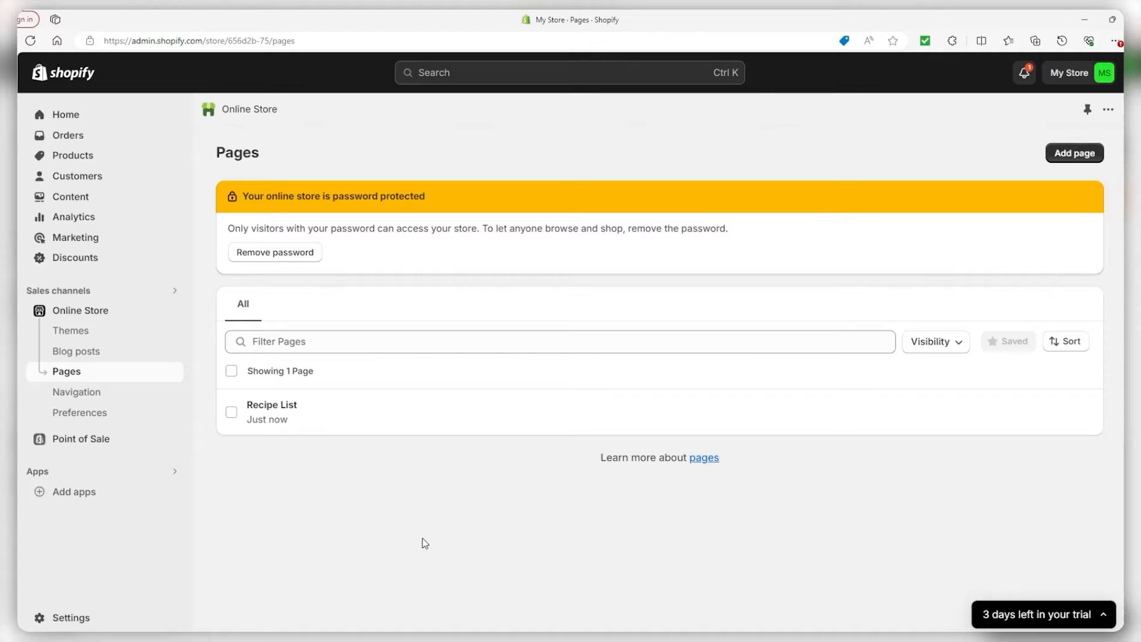
Add a Recipe List item to the store's Main menu, linked to the Recipe List page.
left_click(77, 392)
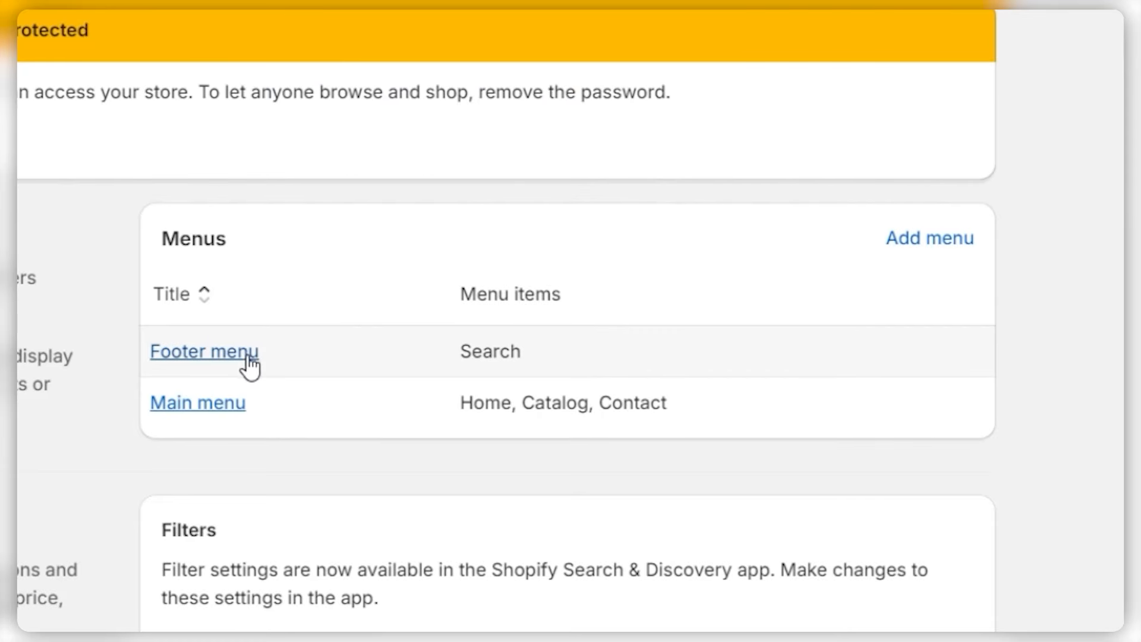
left_click(198, 404)
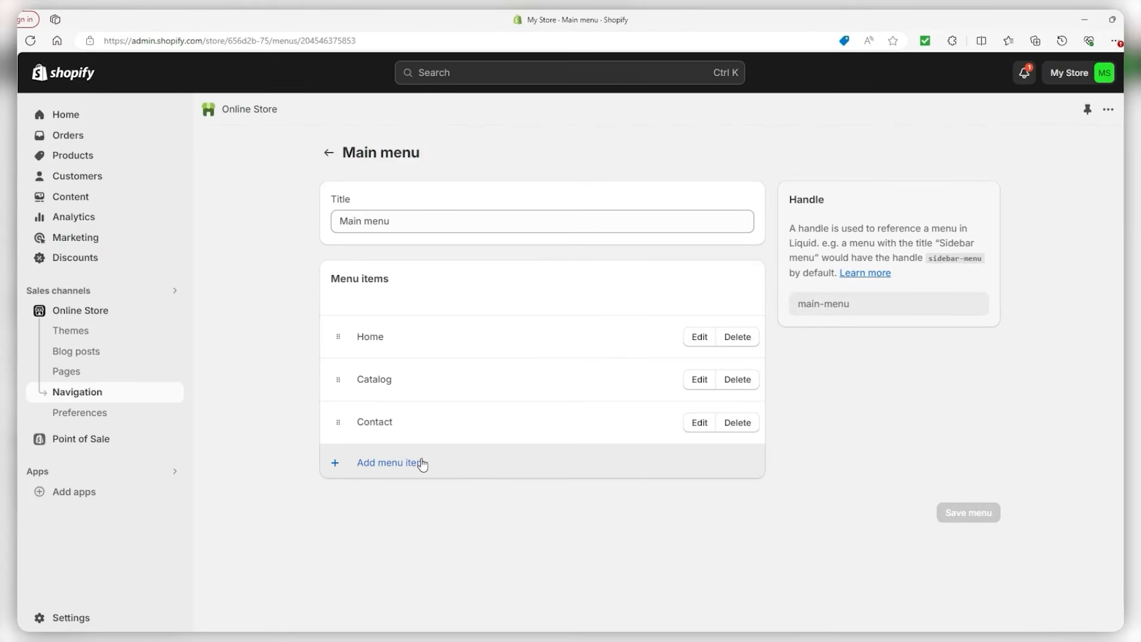
left_click(336, 466)
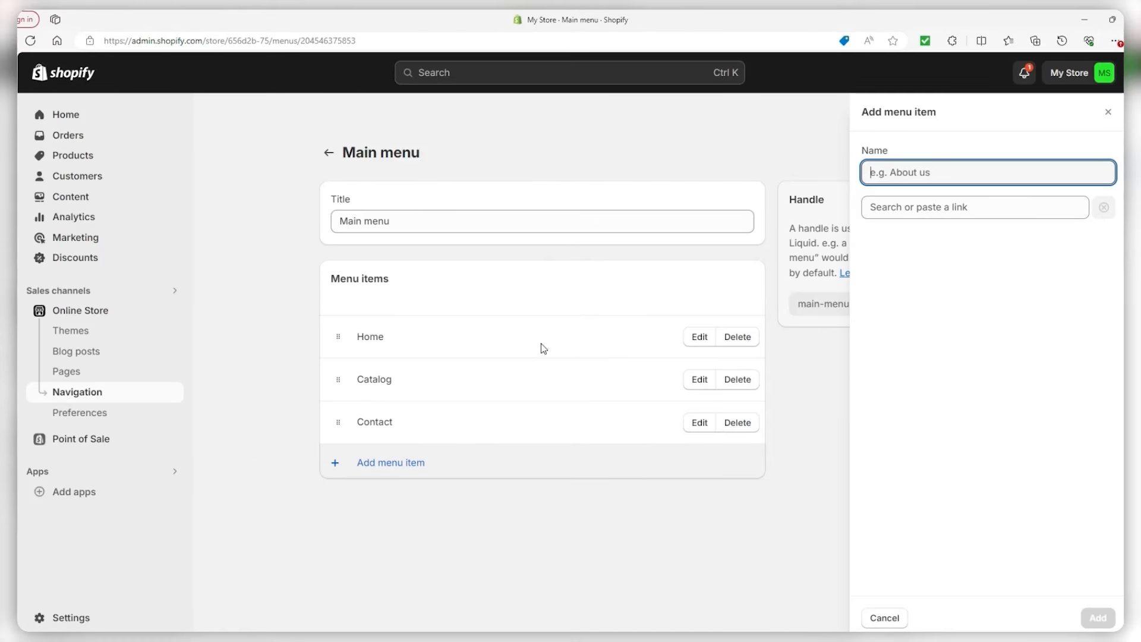
left_click(920, 208)
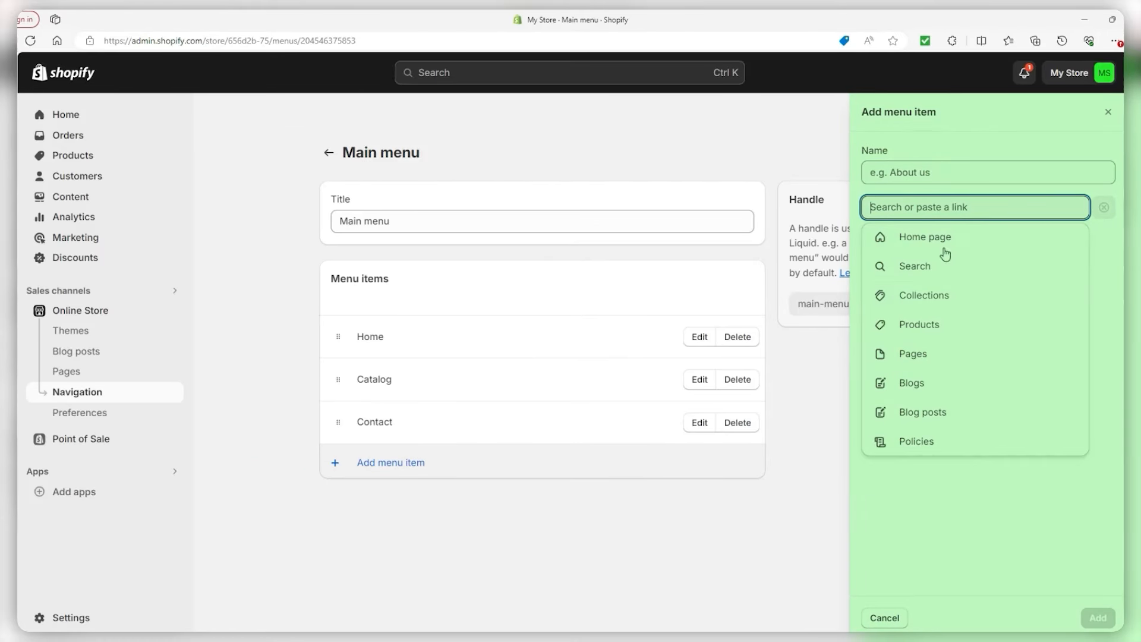
left_click(925, 355)
left_click(896, 281)
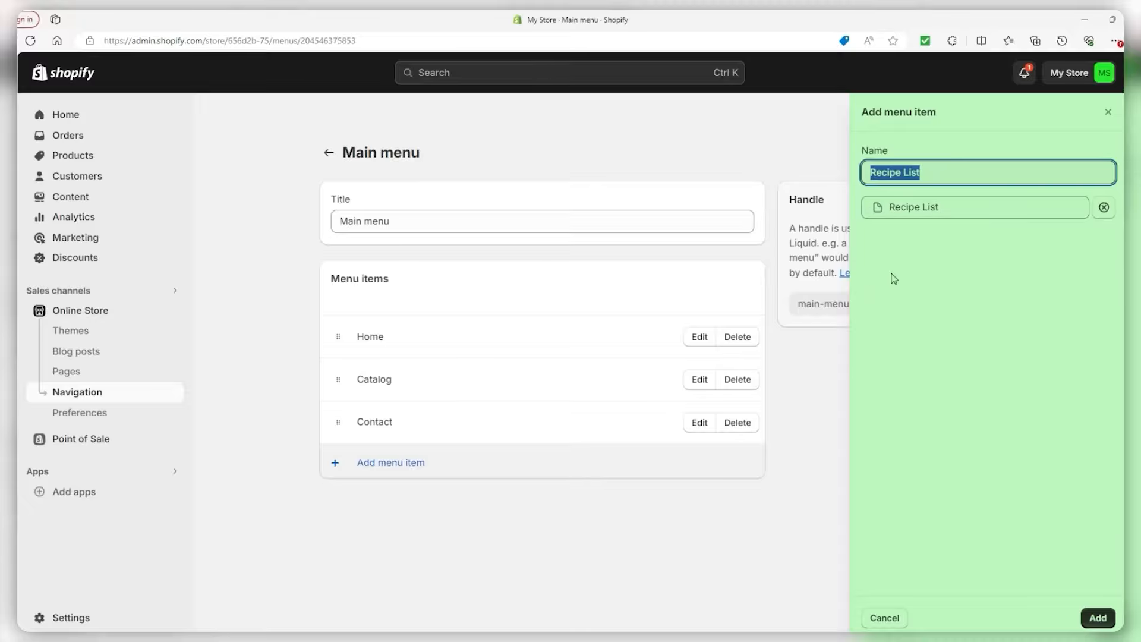
left_click(1105, 616)
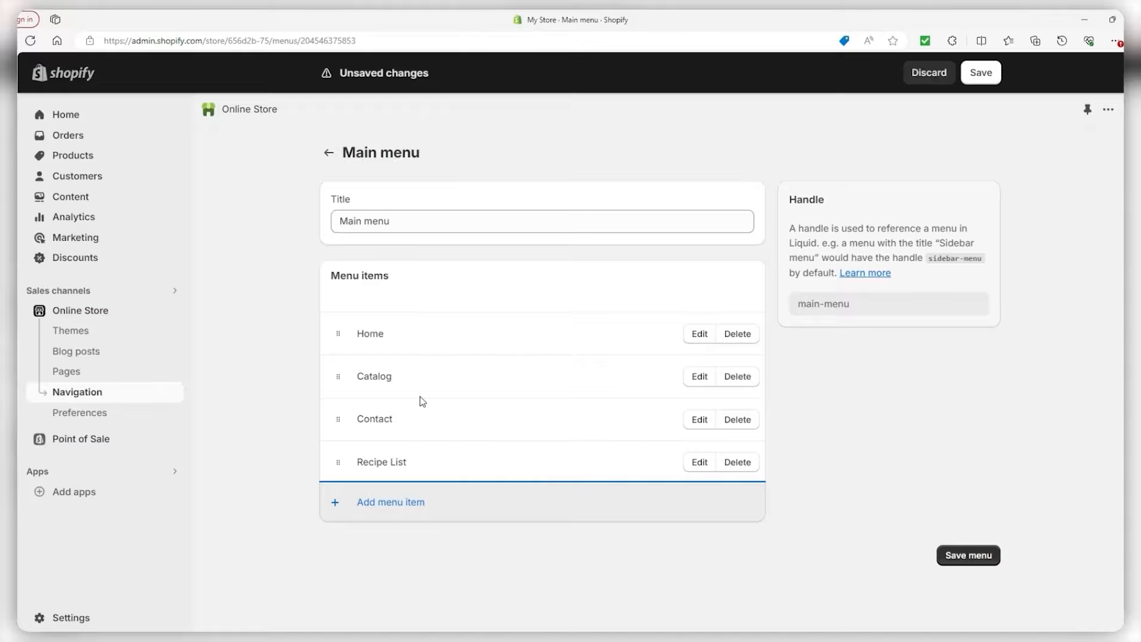
Add a Coffee Beans item to the Main menu, linked to the Coffee Beans collection, and leave the blank new-menu page.
left_click(336, 502)
left_click(1005, 208)
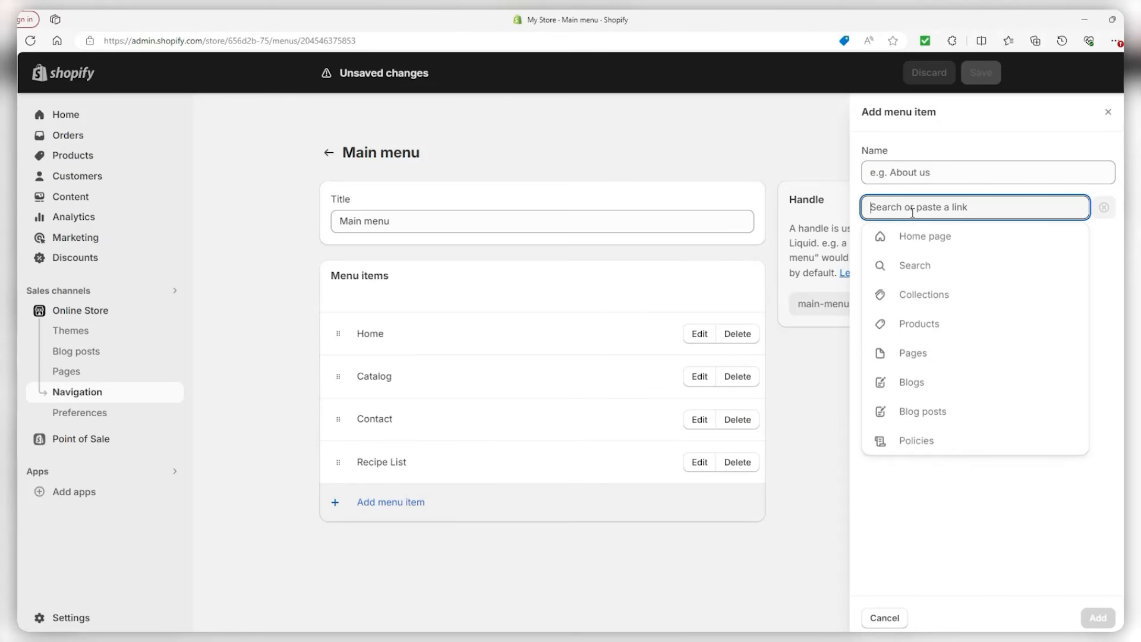
left_click(1007, 297)
left_click(923, 298)
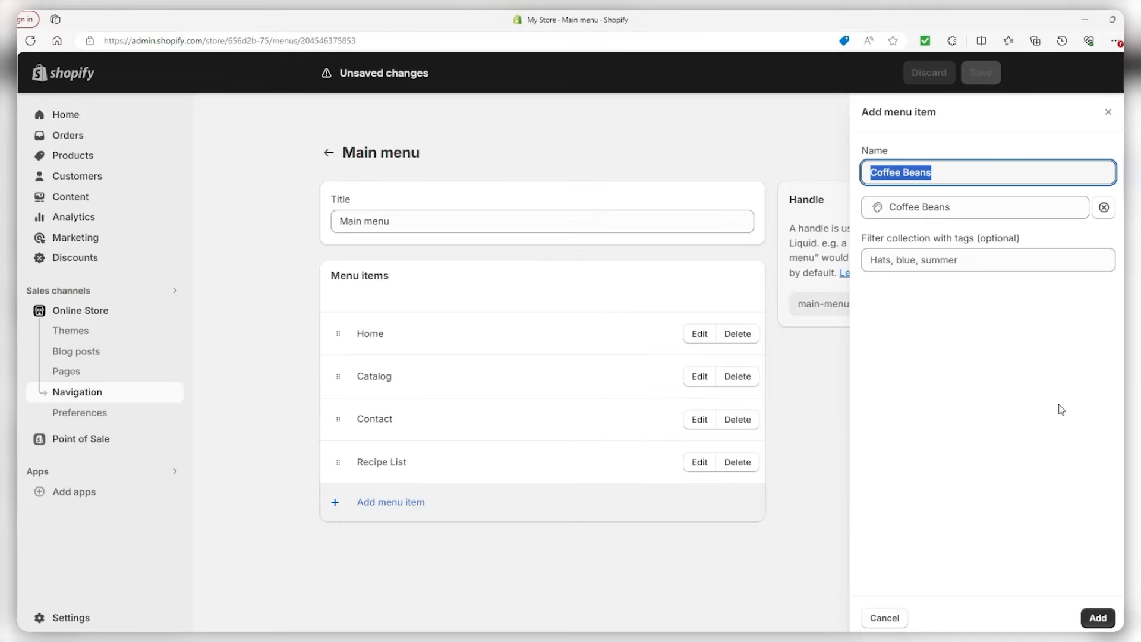
left_click(1098, 618)
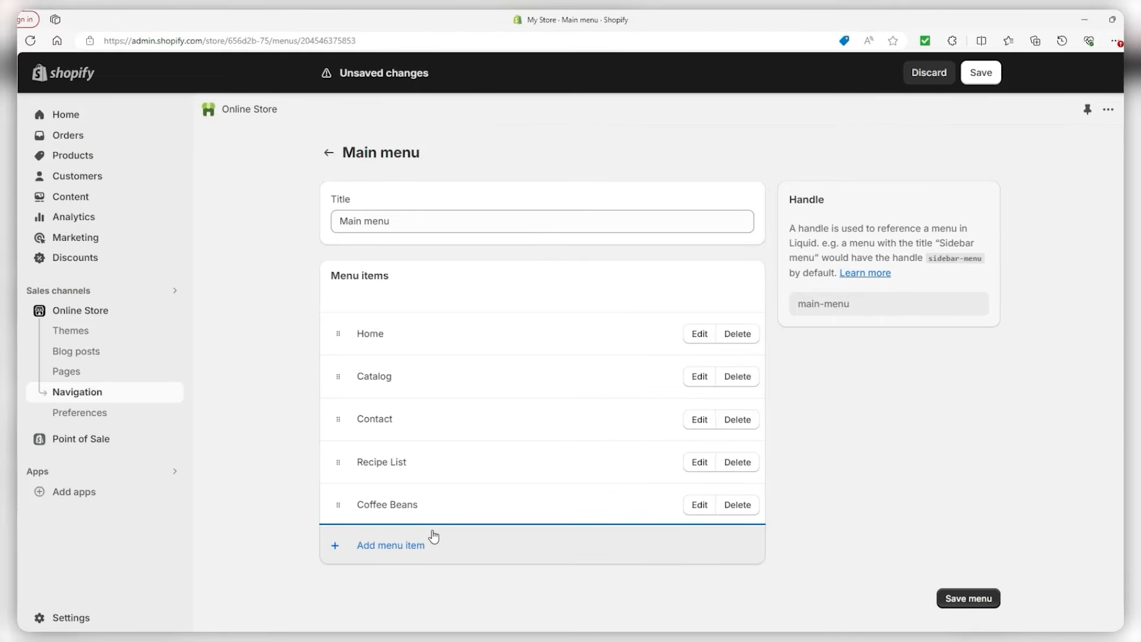
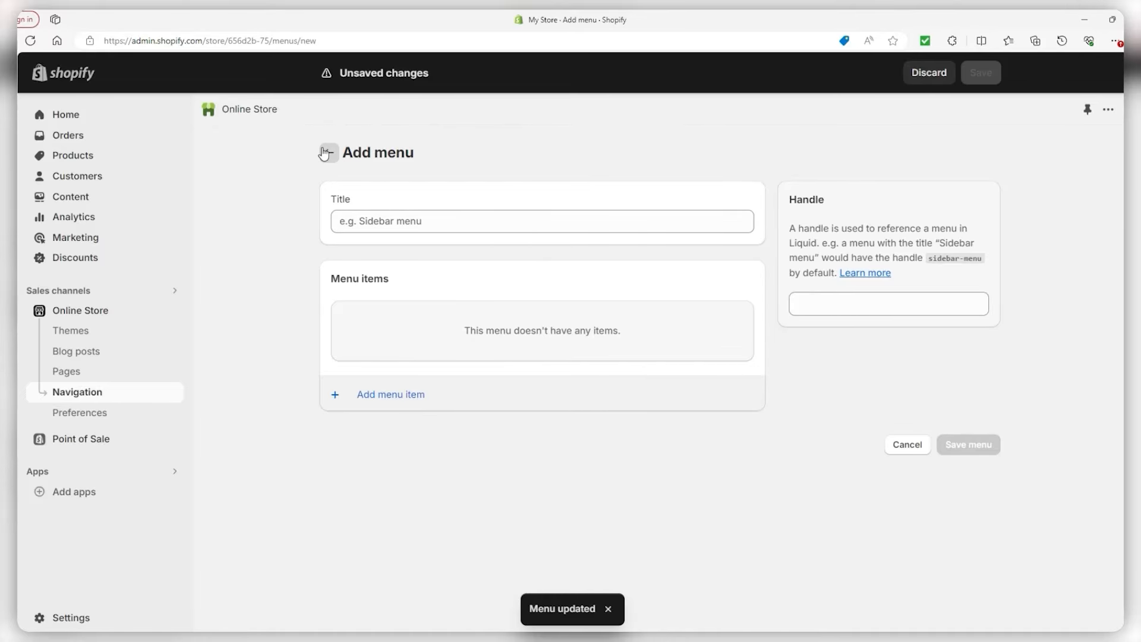
left_click(328, 152)
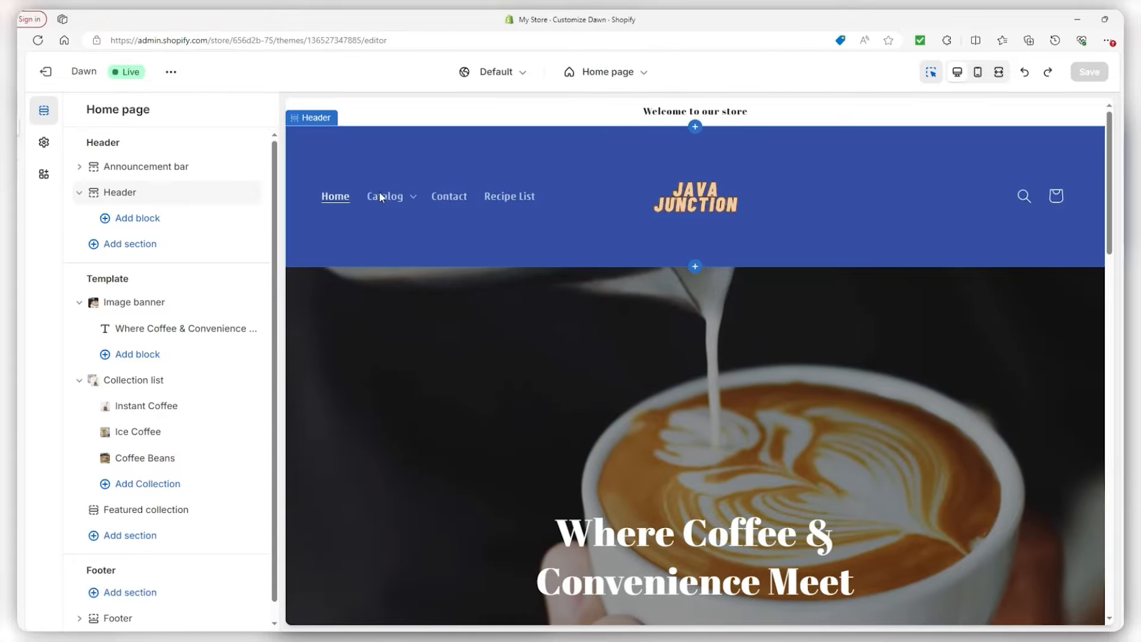
Check the header's Catalog dropdown and Recipe List link in the theme preview, and return to the home page.
left_click(409, 199)
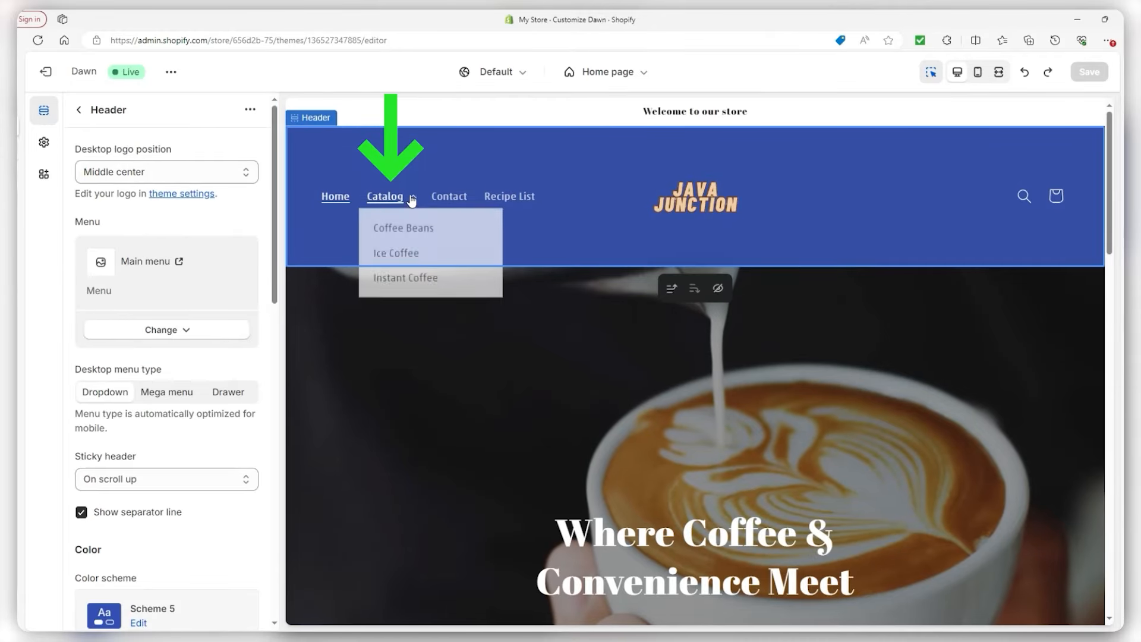
left_click(510, 199)
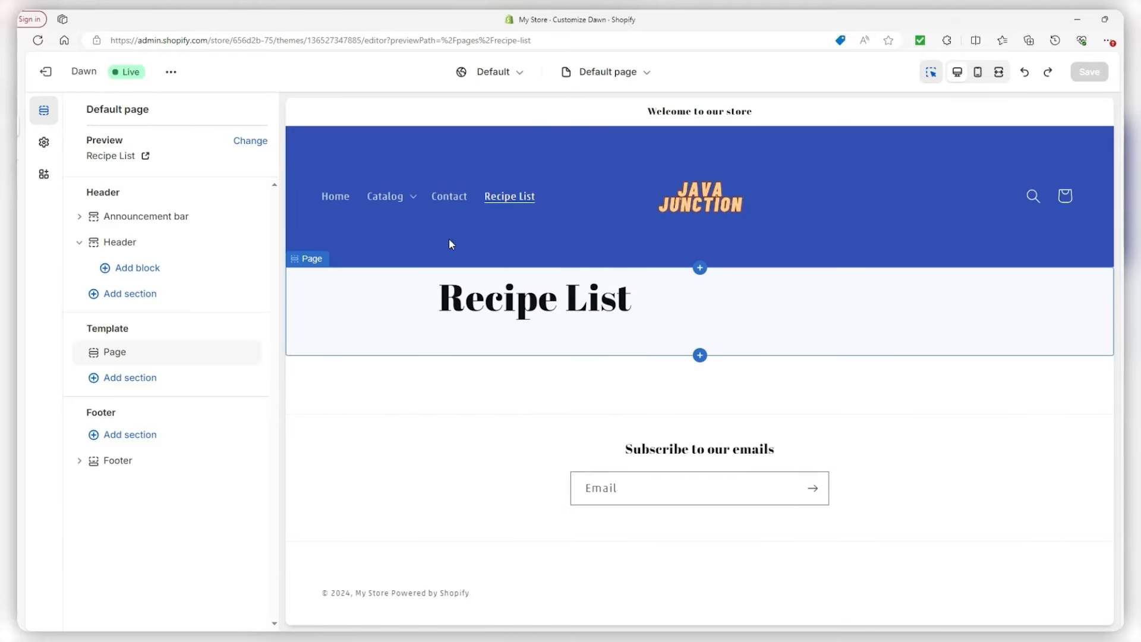
left_click(337, 197)
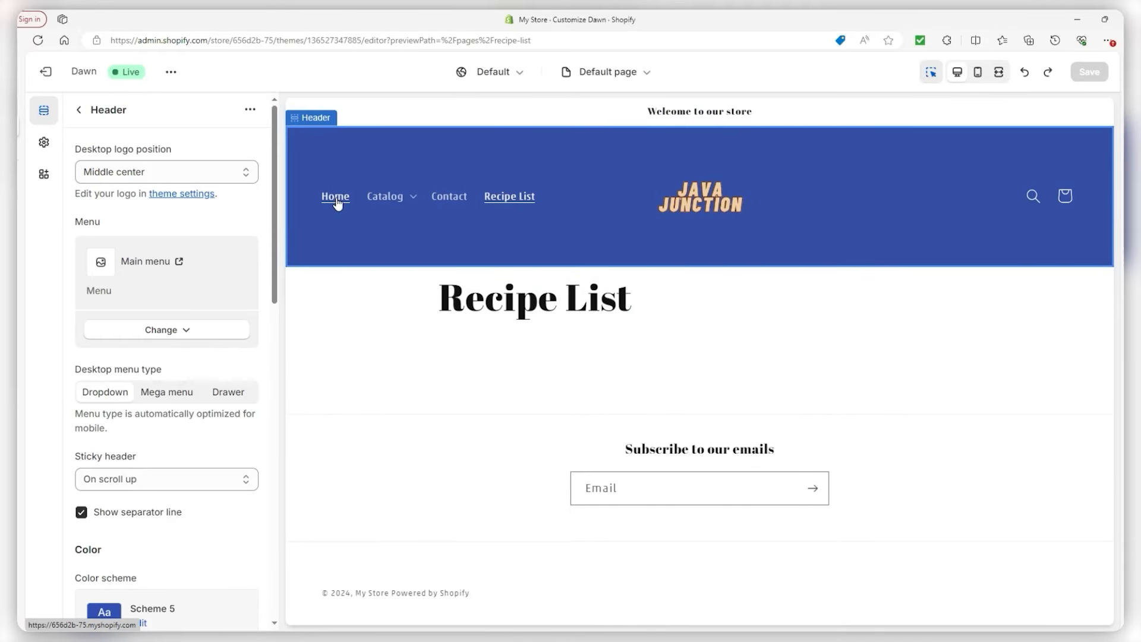
left_click(340, 199)
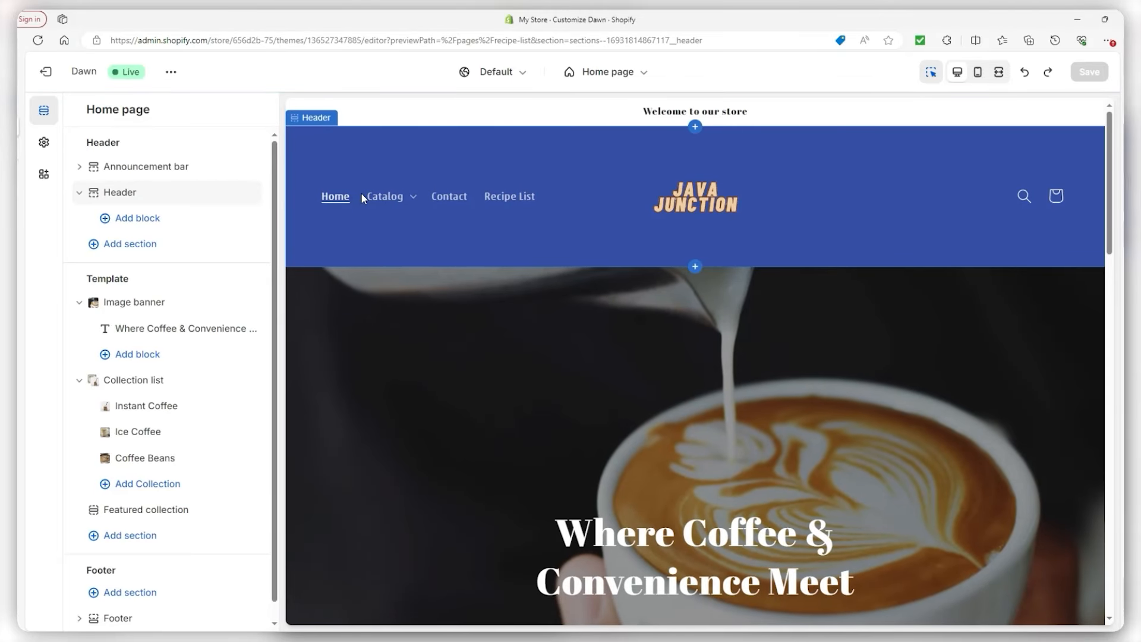
Add an Image with text section to the home page template and place it above the Featured collection.
scroll(369, 209, "down", 9)
scroll(369, 210, "up", 2)
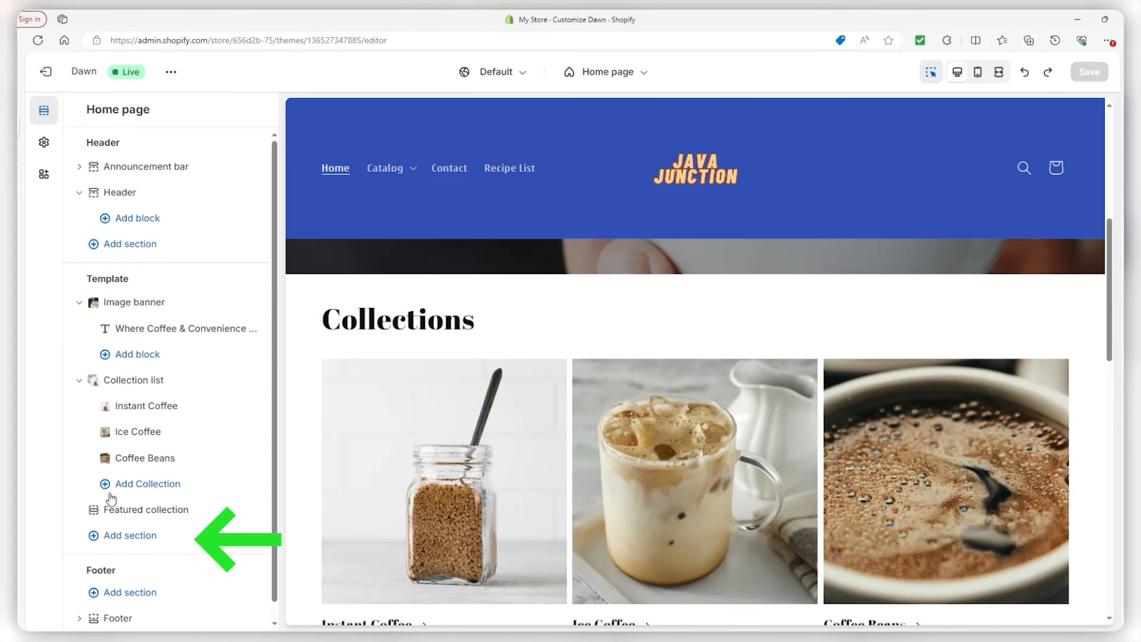
left_click(110, 537)
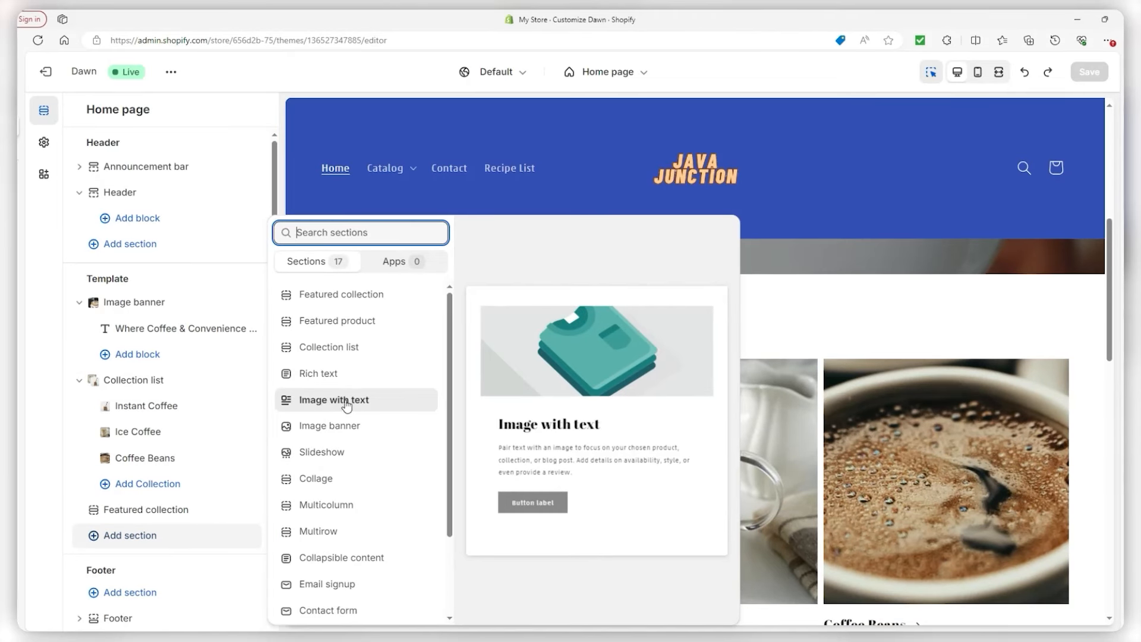
left_click(345, 407)
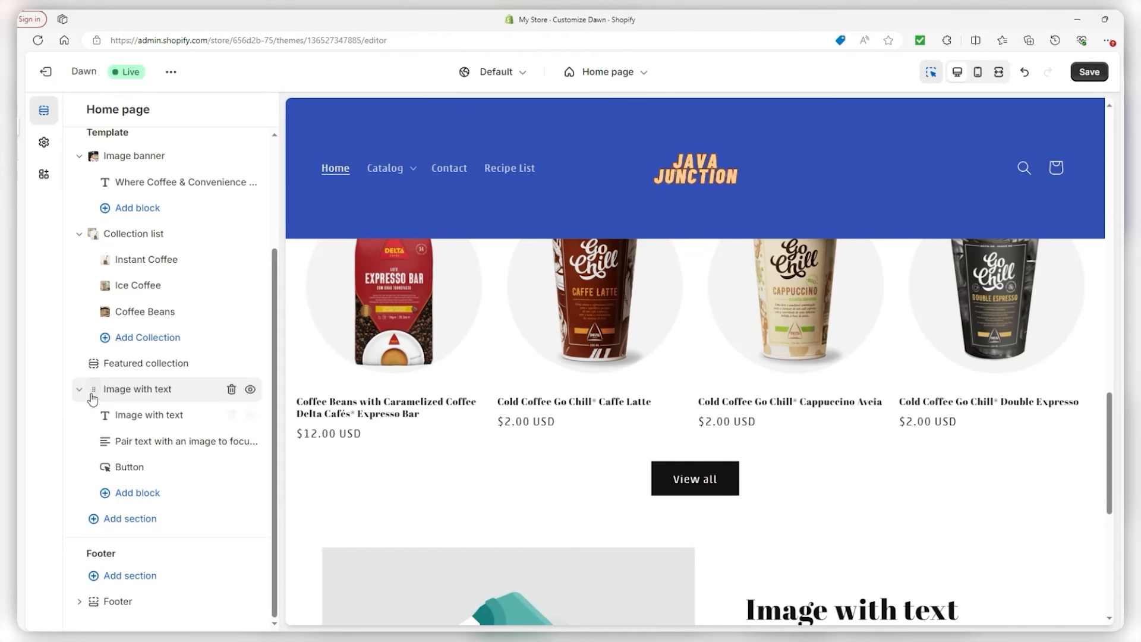
left_click_drag(93, 391, 91, 351)
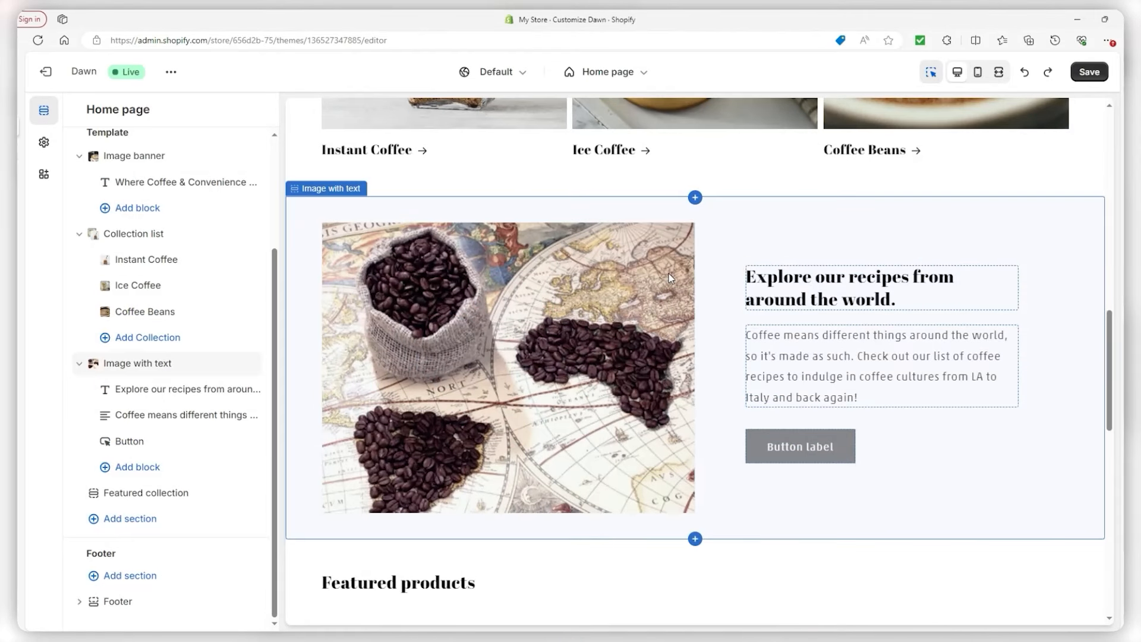
Label the Image with text section's button Check It Out and link it to the Recipe List page.
left_click(799, 449)
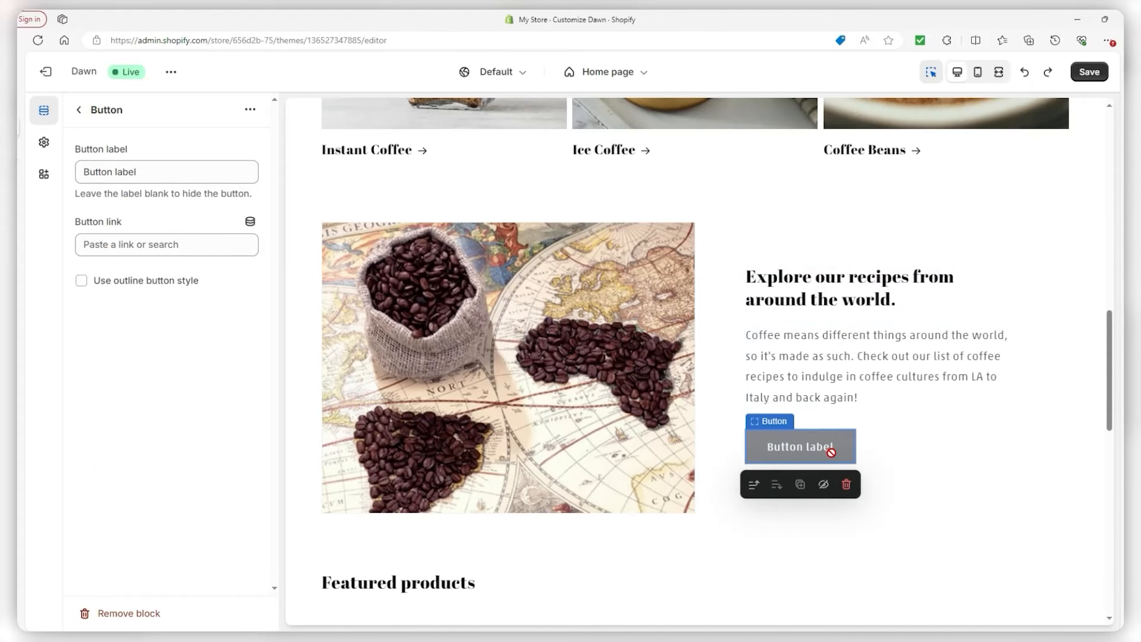
left_click(186, 176)
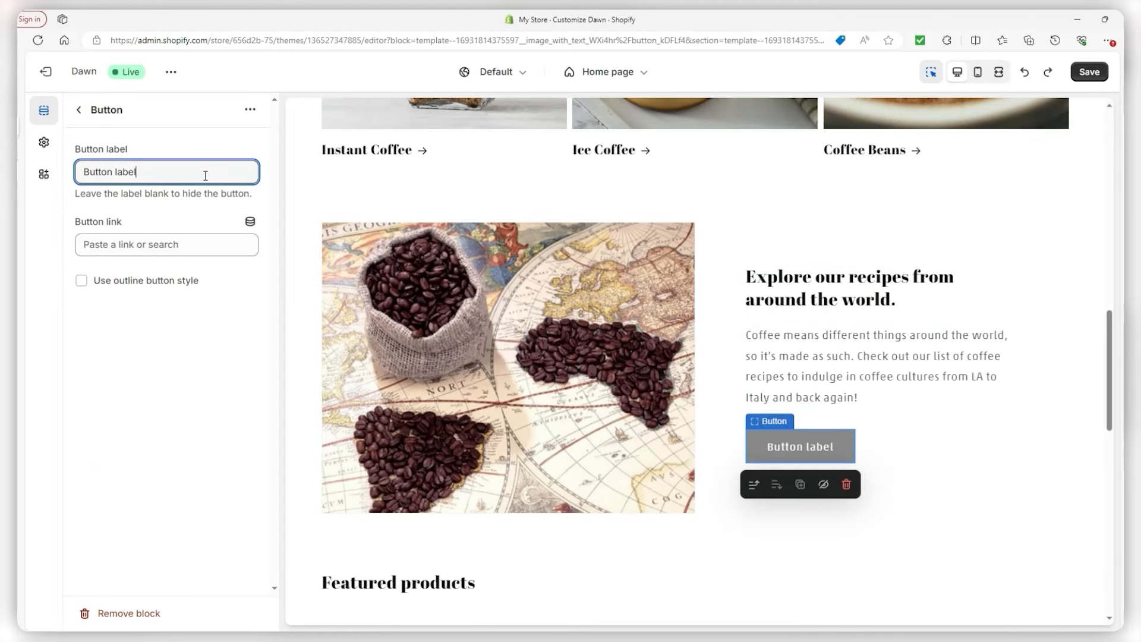
key("ctrl+a")
type("Check It Out")
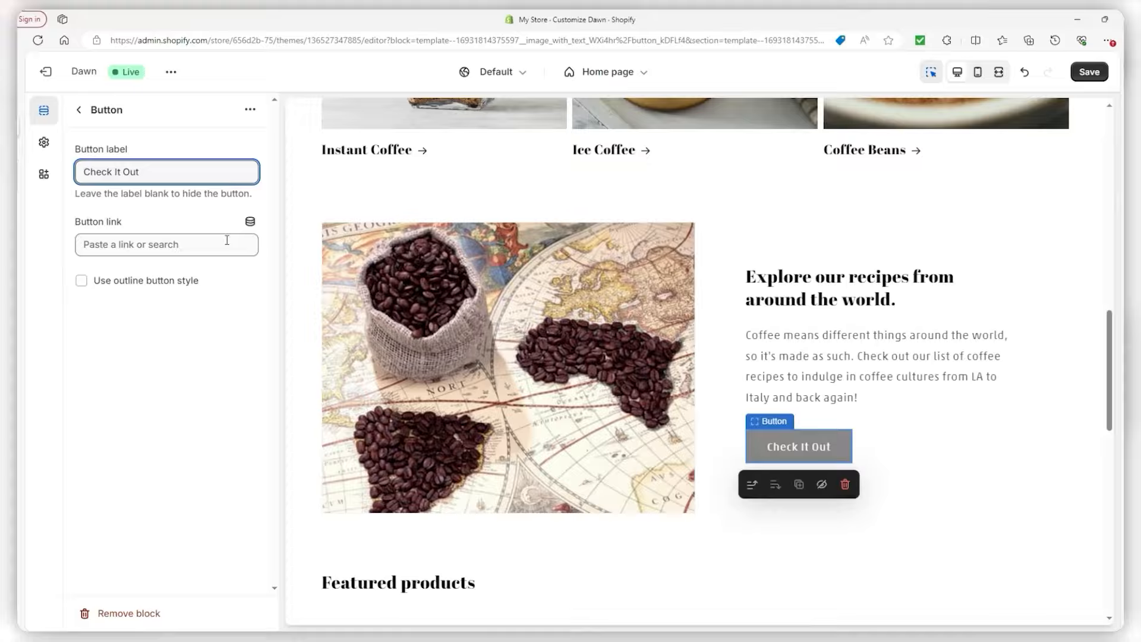
left_click(175, 243)
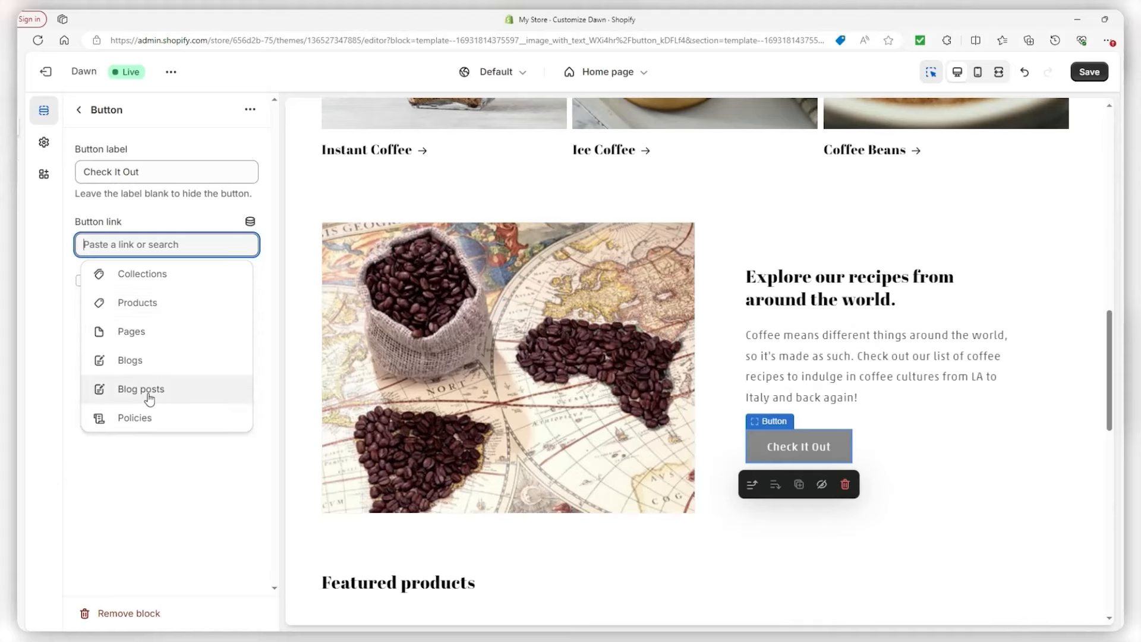
left_click(129, 334)
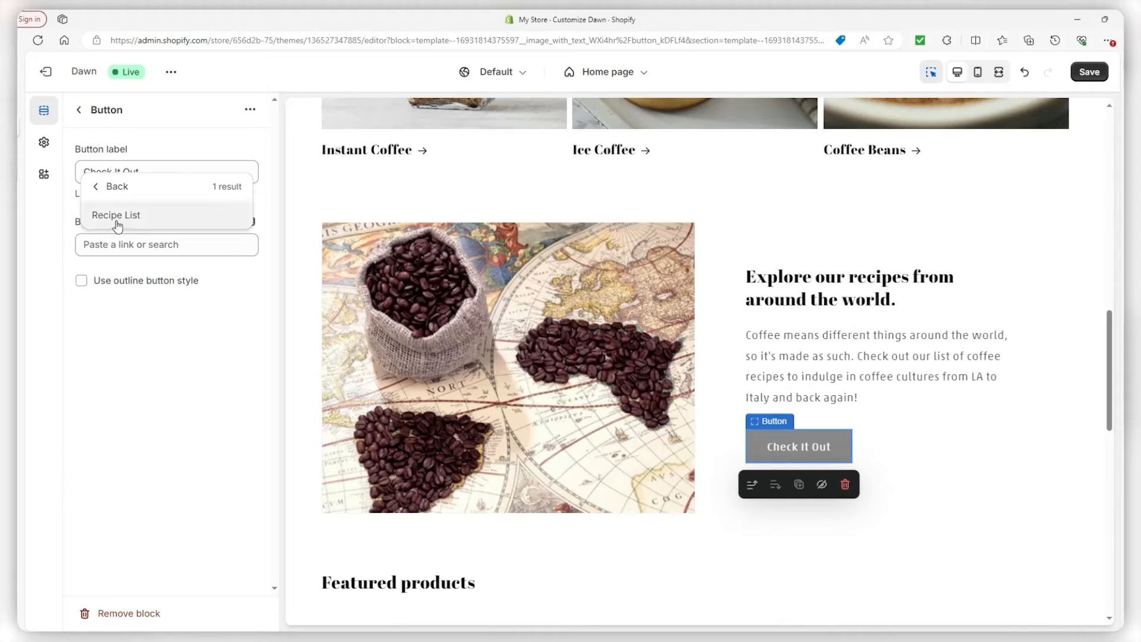
left_click(117, 215)
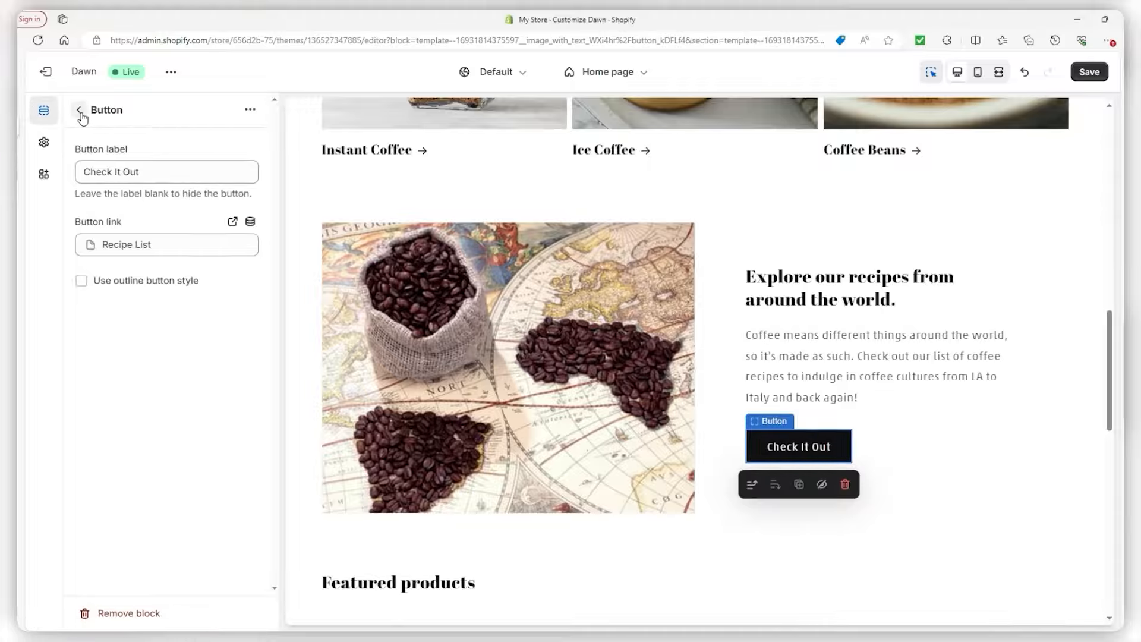
Examine the colors of Scheme 5 in the theme settings and return to the list of color schemes.
left_click(53, 146)
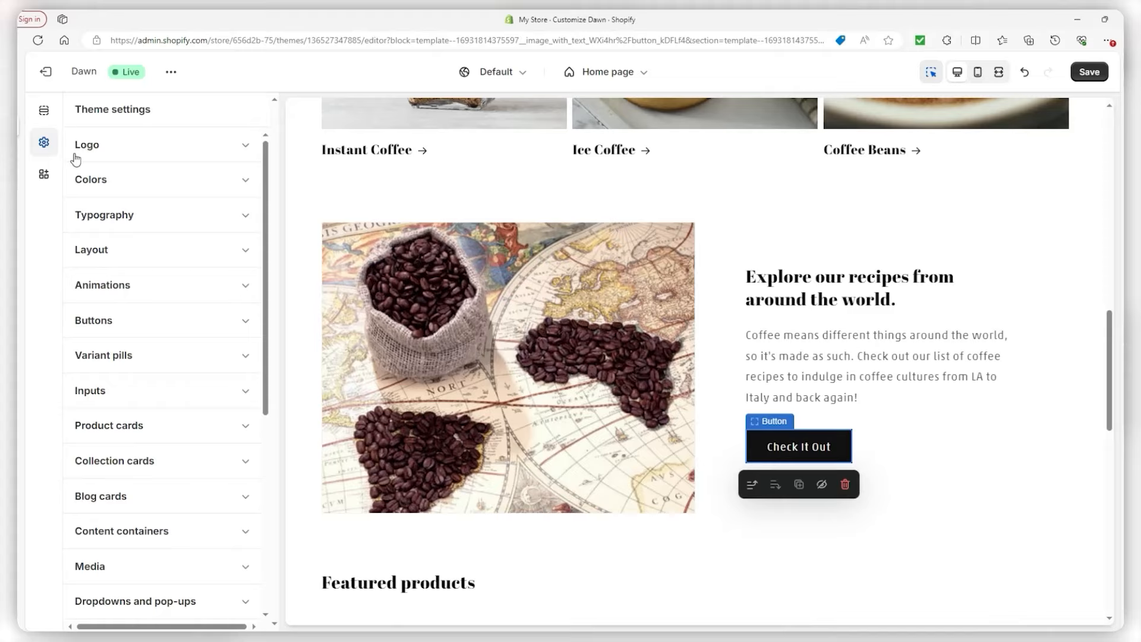
left_click(215, 185)
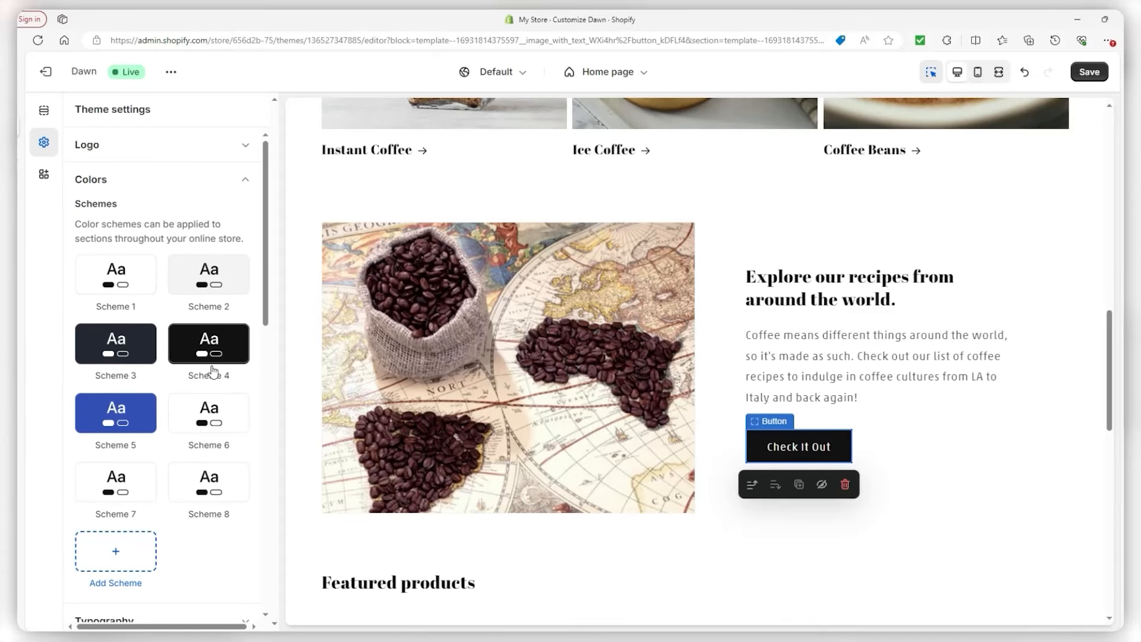
left_click(122, 407)
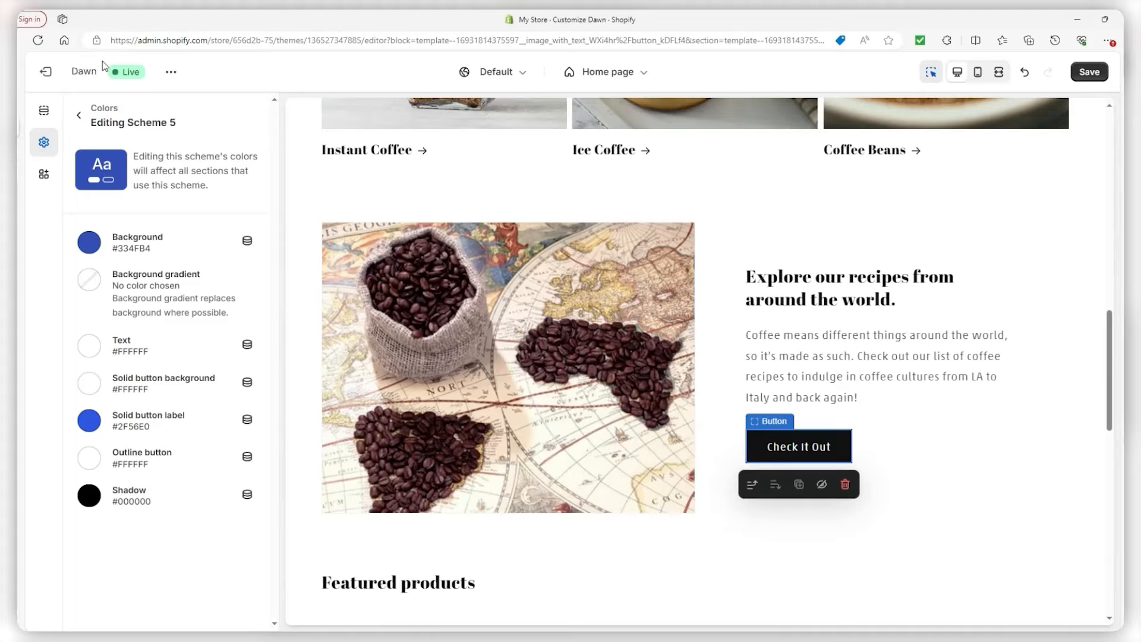
left_click(79, 120)
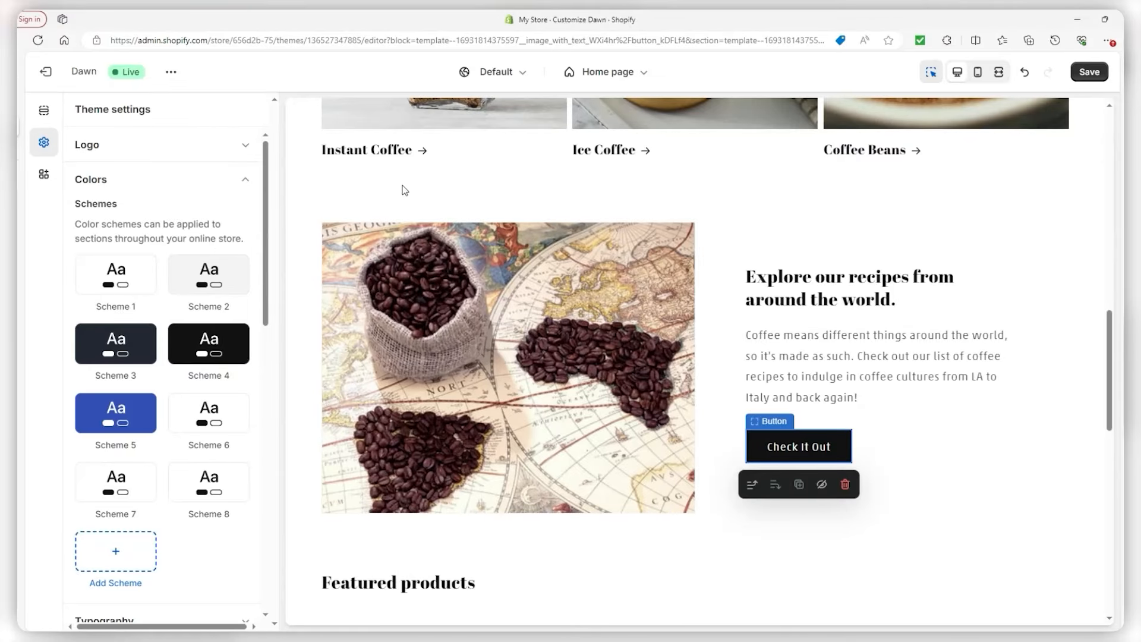
Look over the home page preview and follow the Check It Out button to the Recipe List page.
scroll(407, 192, "up", 10)
scroll(407, 194, "down", 10)
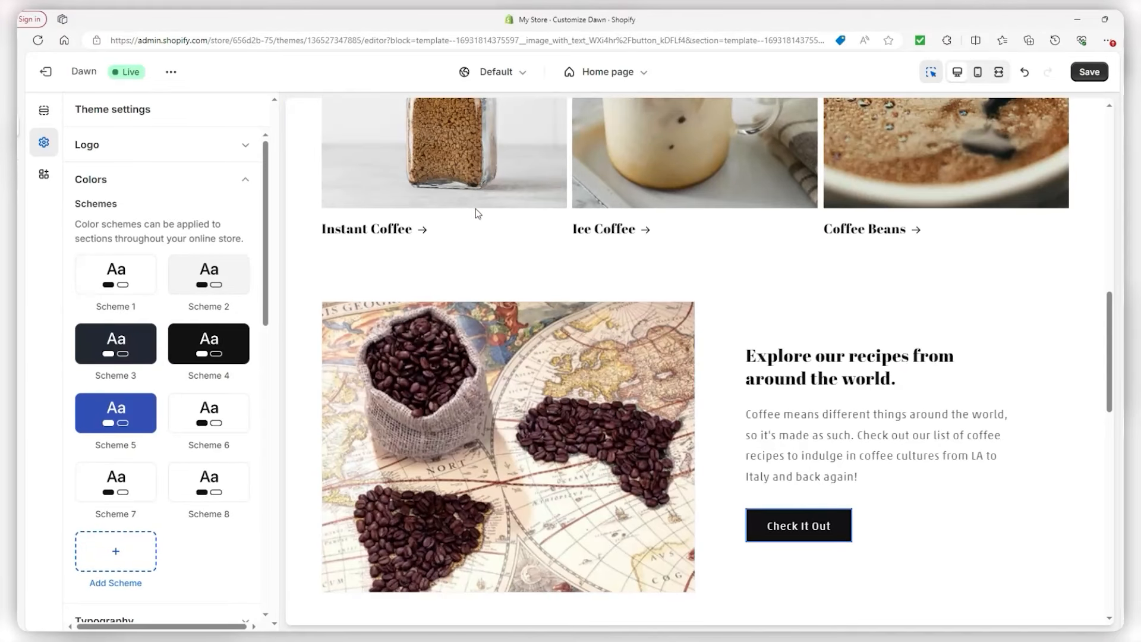
scroll(525, 242, "down", 3)
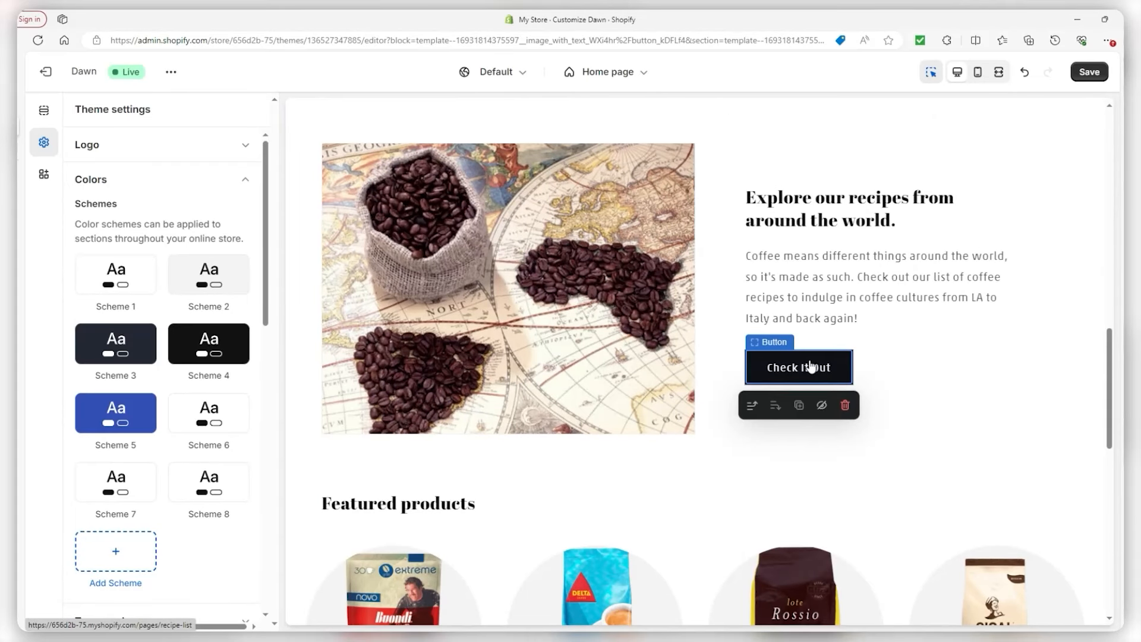
left_click(815, 366)
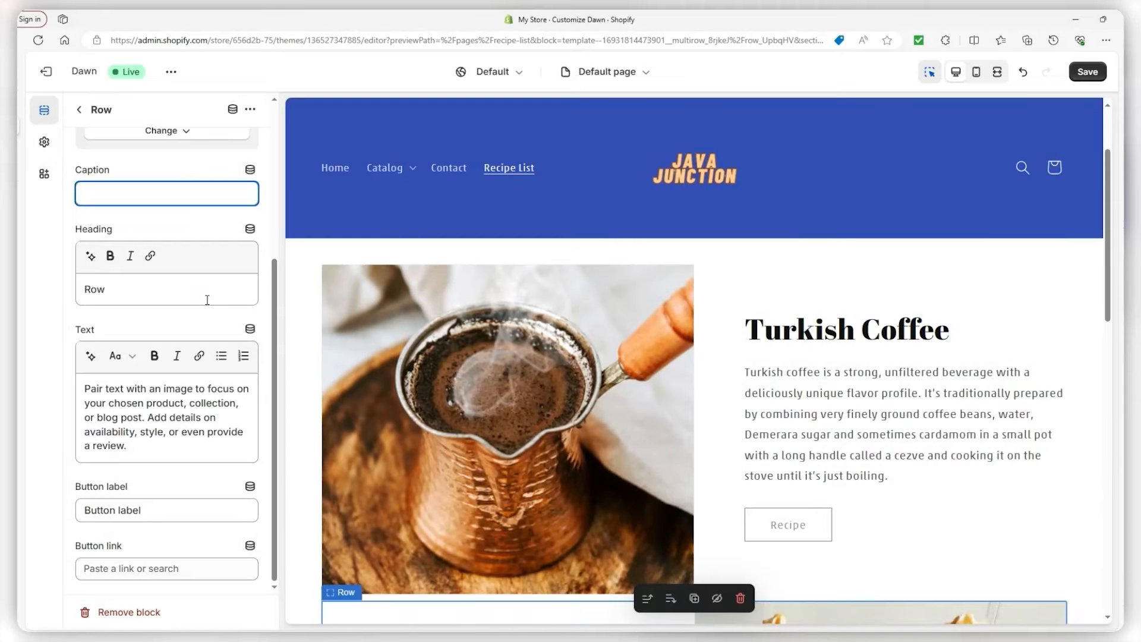
Set the heading of the row below Turkish Coffee to Frappuccino and save the theme changes.
key("Tab")
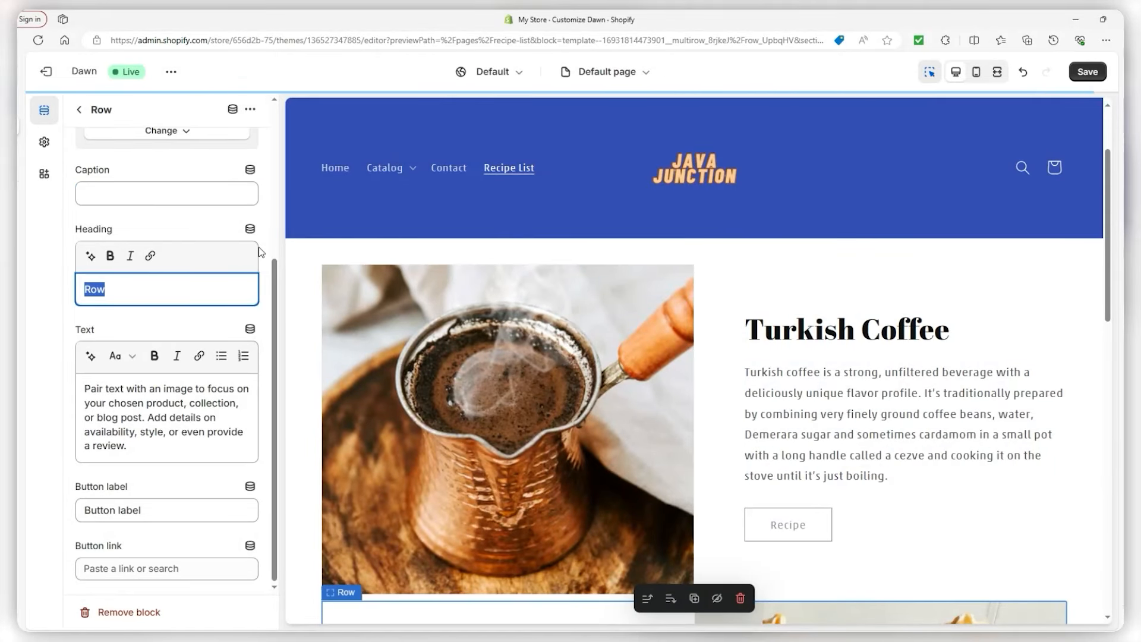
type("Frap")
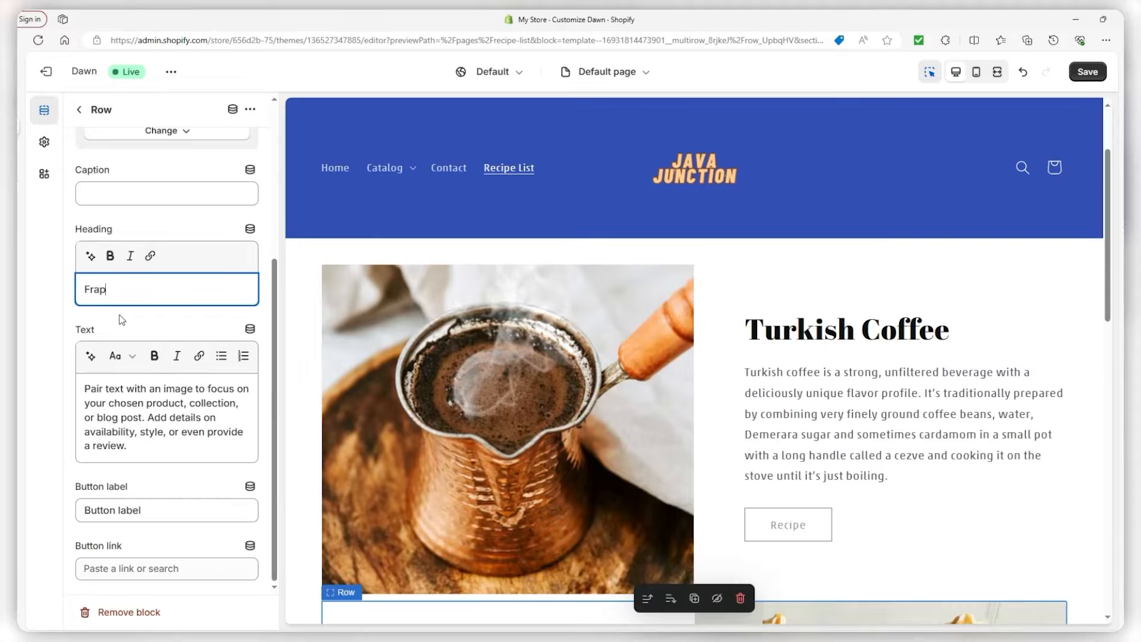
type("pucinno")
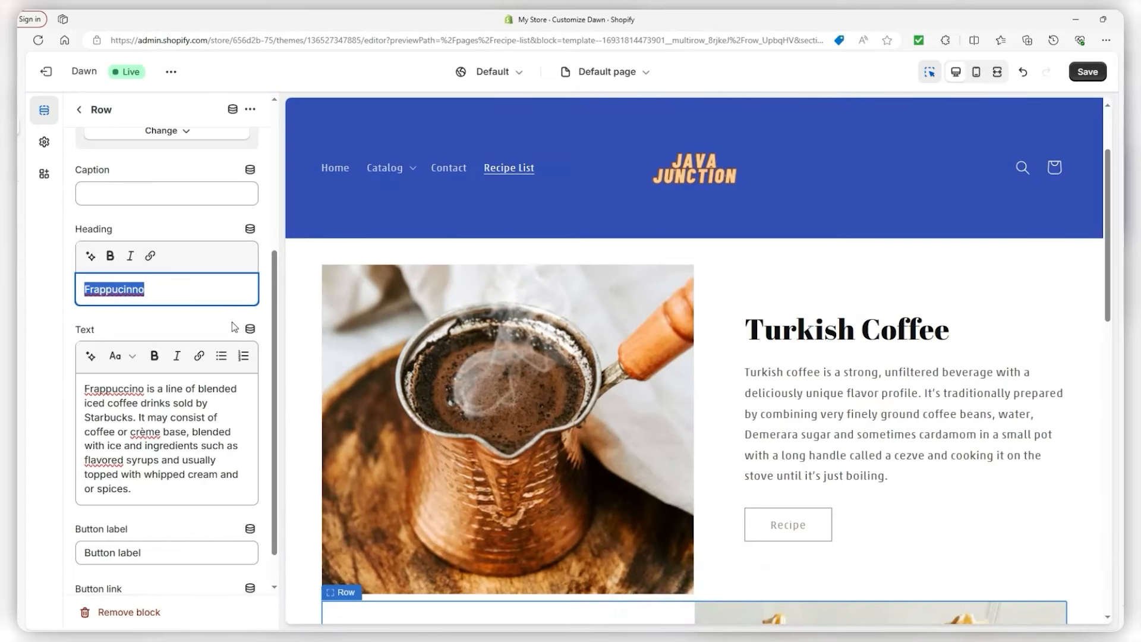
type("Frappuccino")
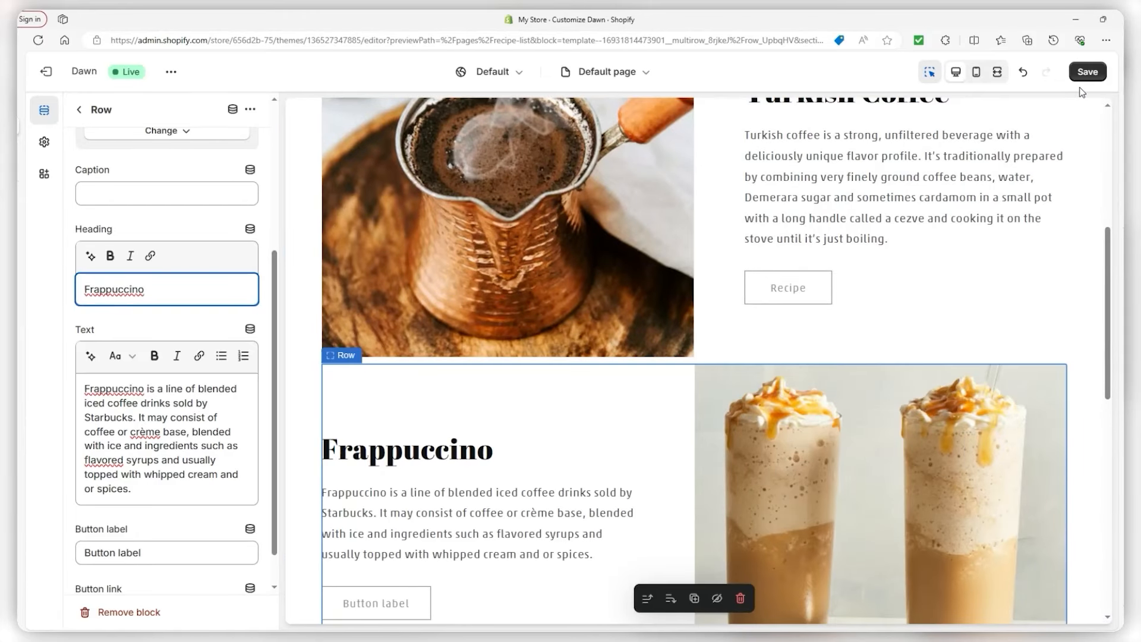
left_click(1086, 72)
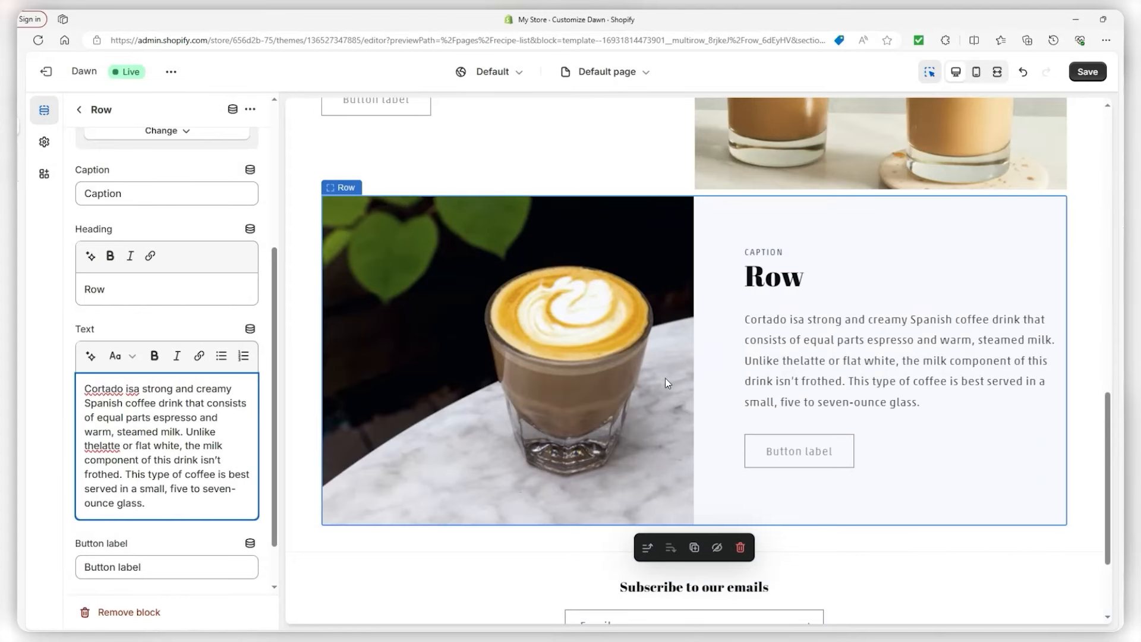
Open the Frappuccino row's settings and select its button label text for editing.
scroll(660, 380, "up", 4)
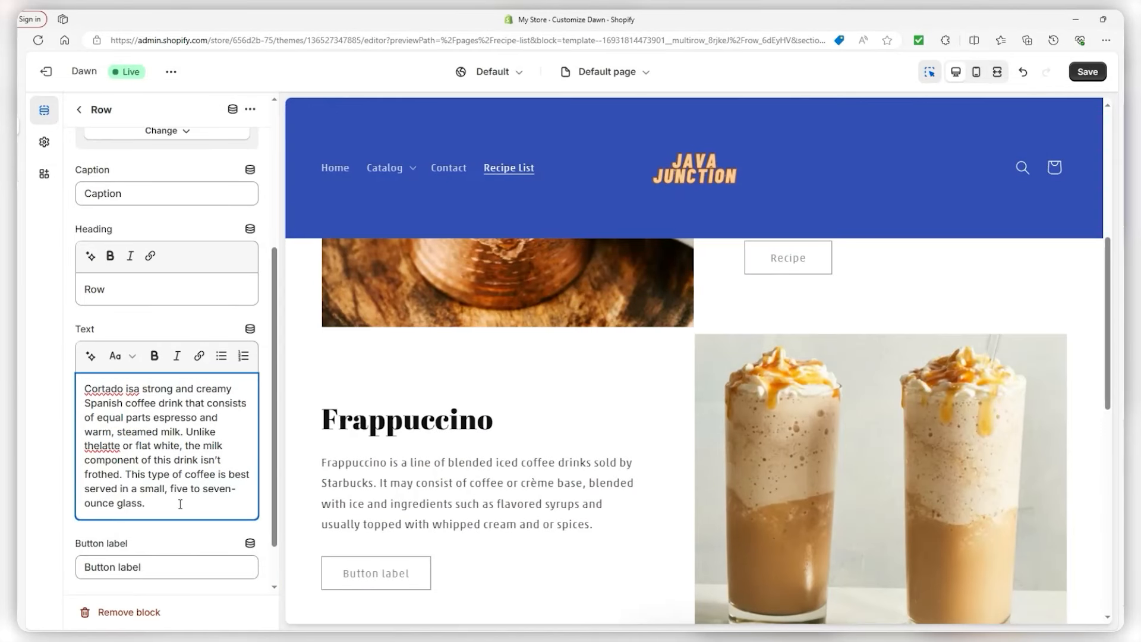
scroll(372, 489, "down", 3)
left_click(364, 420)
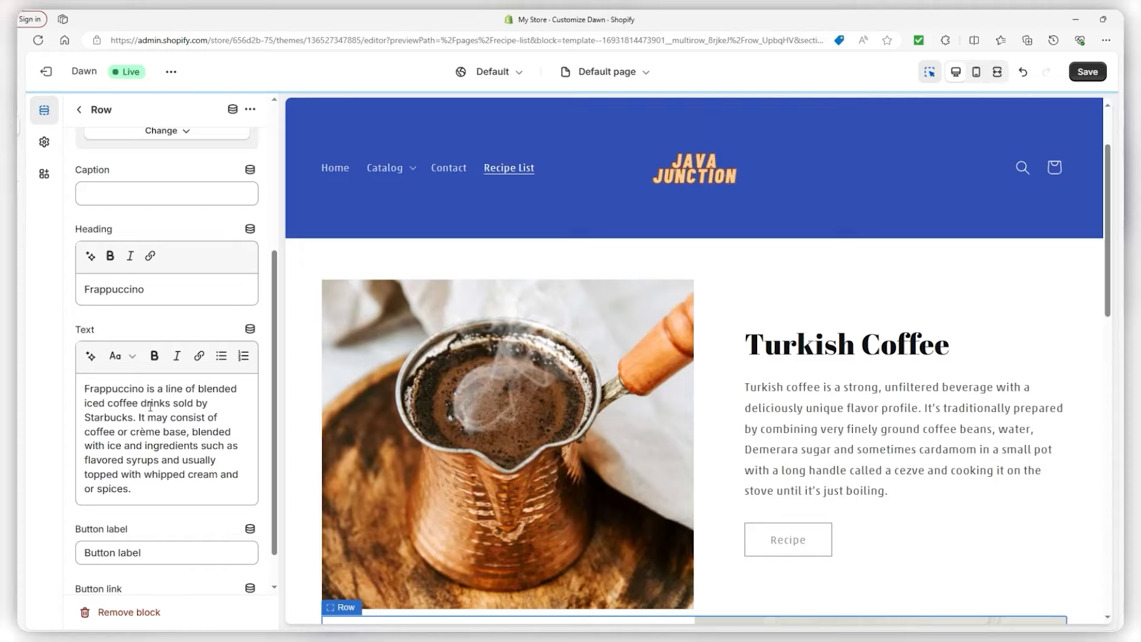
scroll(148, 476, "down", 1)
left_click(139, 512)
triple_click(139, 512)
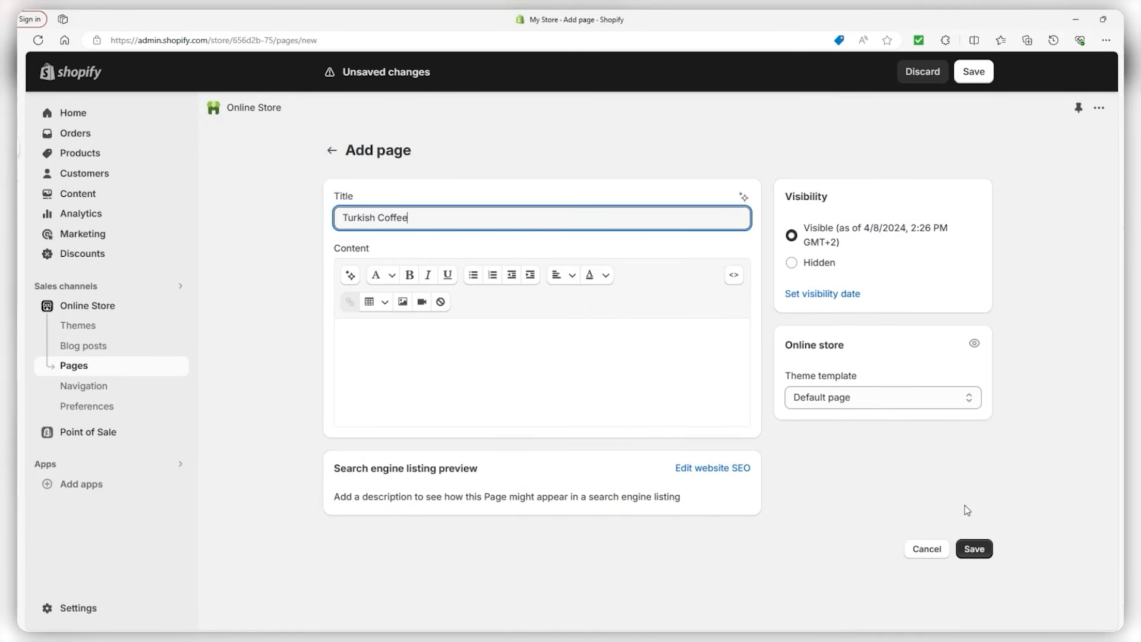
Save the new Turkish Coffee page with the Default page template.
left_click(978, 547)
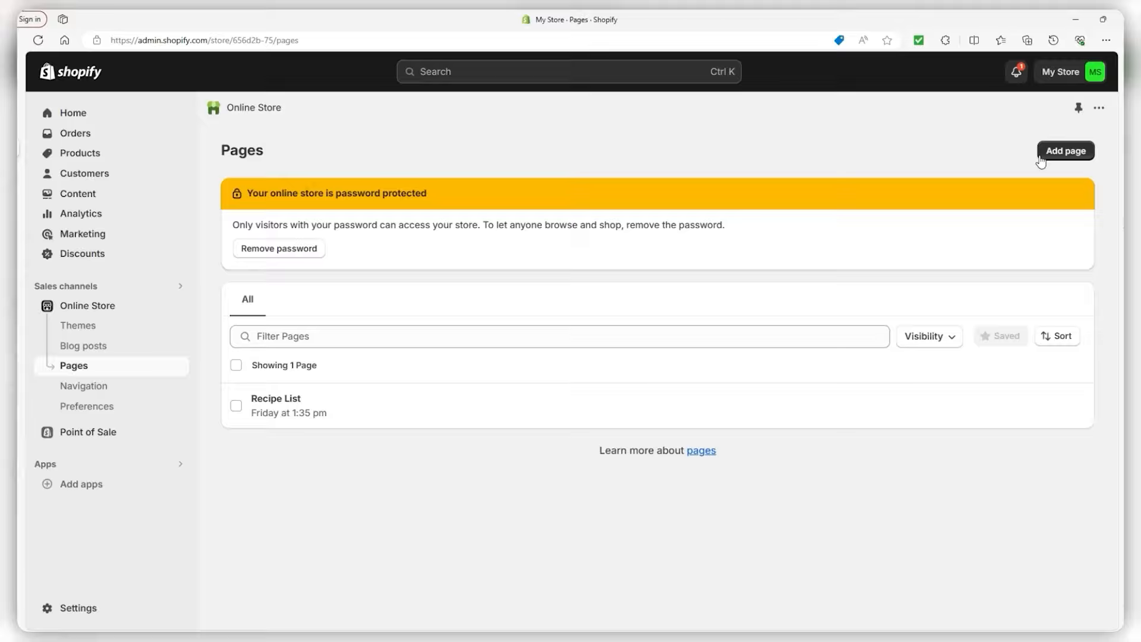
Start another new page, choose its theme template and open its title for entry.
left_click(1042, 156)
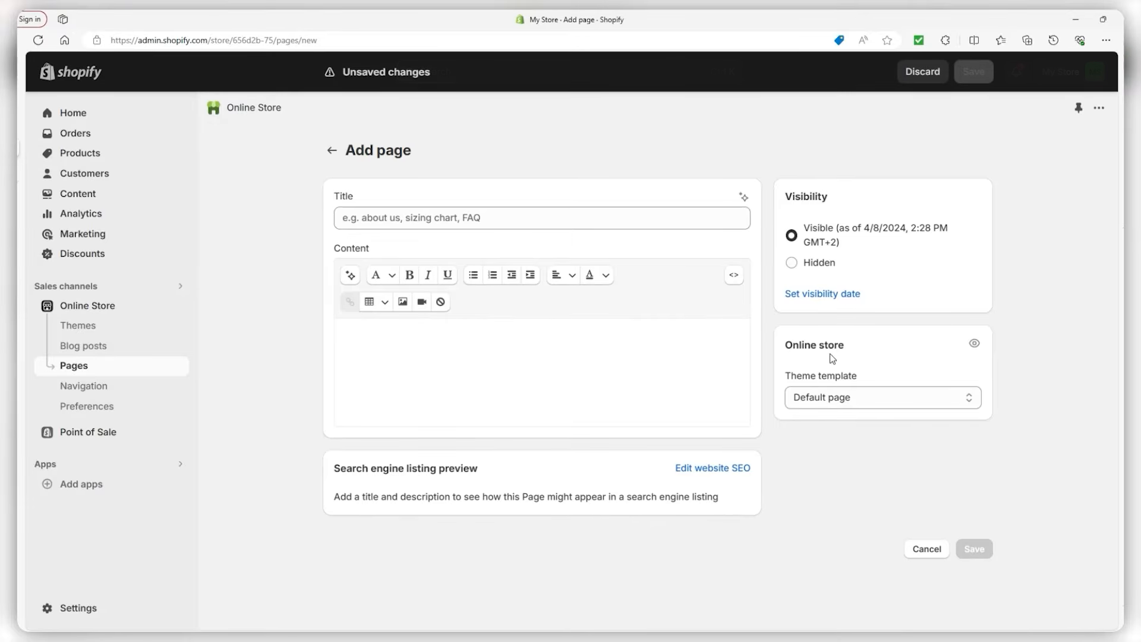
left_click(826, 397)
left_click(832, 456)
left_click(483, 221)
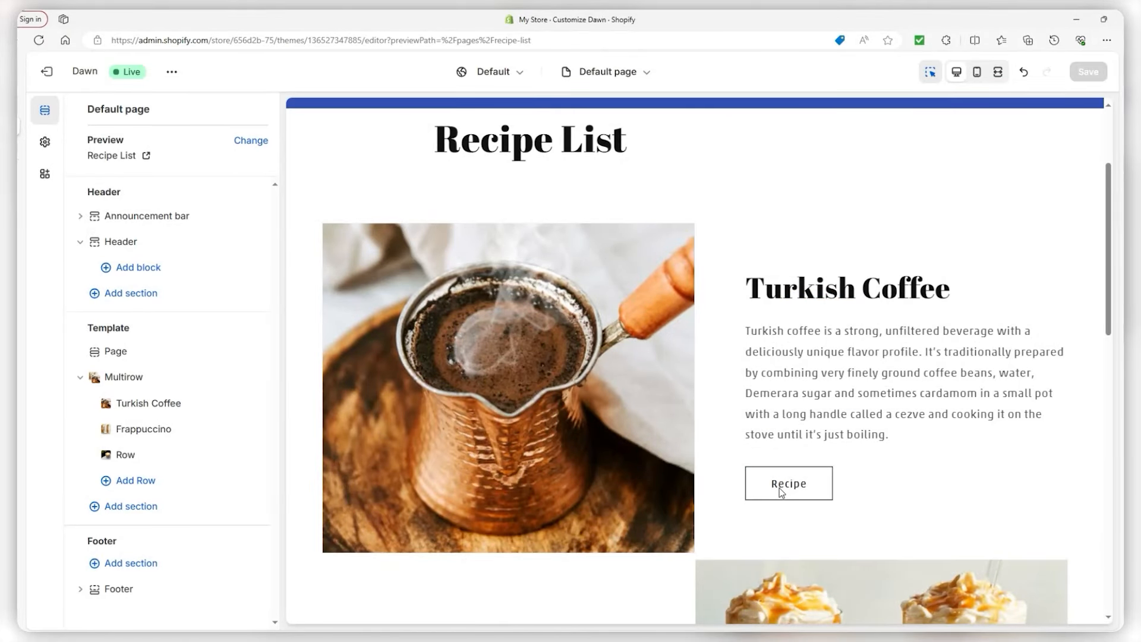
Follow the Turkish Coffee row's Recipe button to its page and add an Image with text section below the page title.
left_click(780, 489)
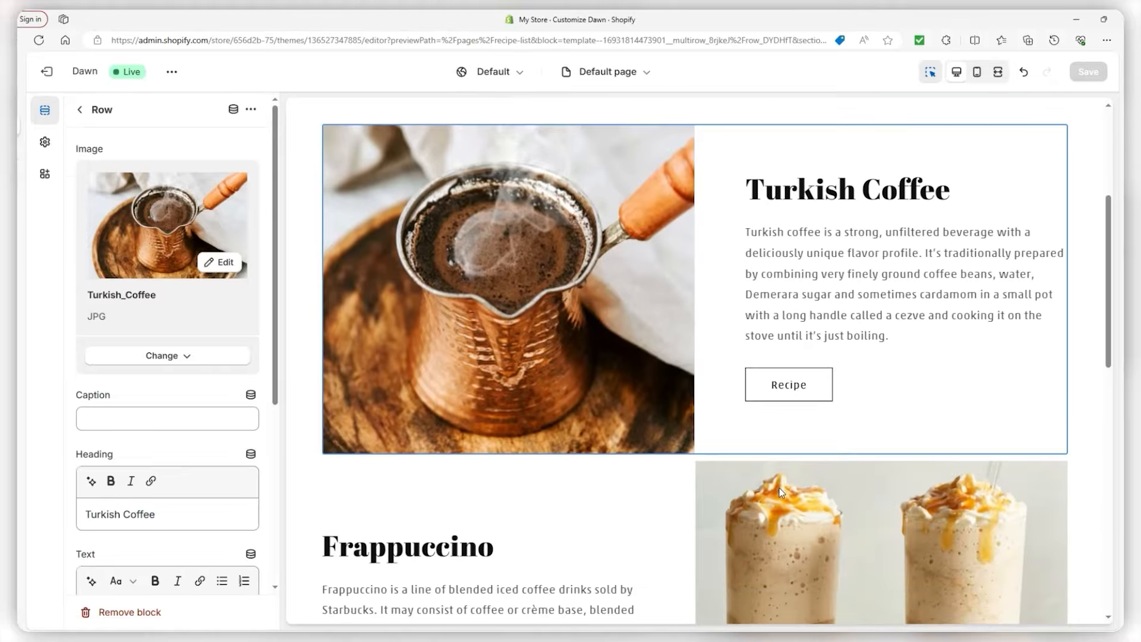
left_click(789, 387)
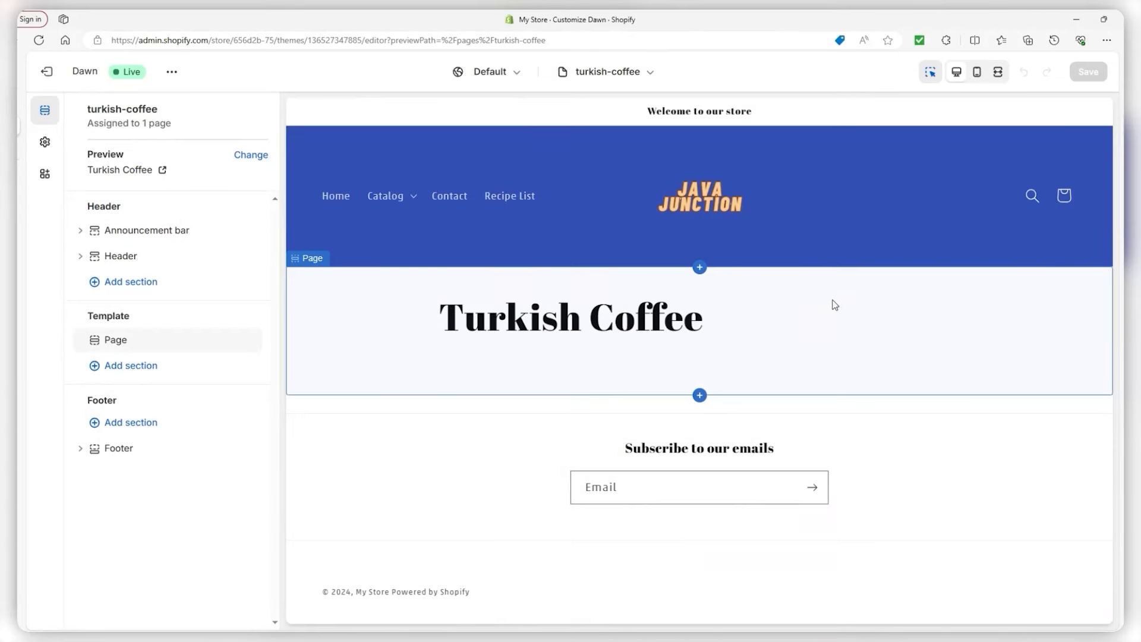
mouse_move(698, 396)
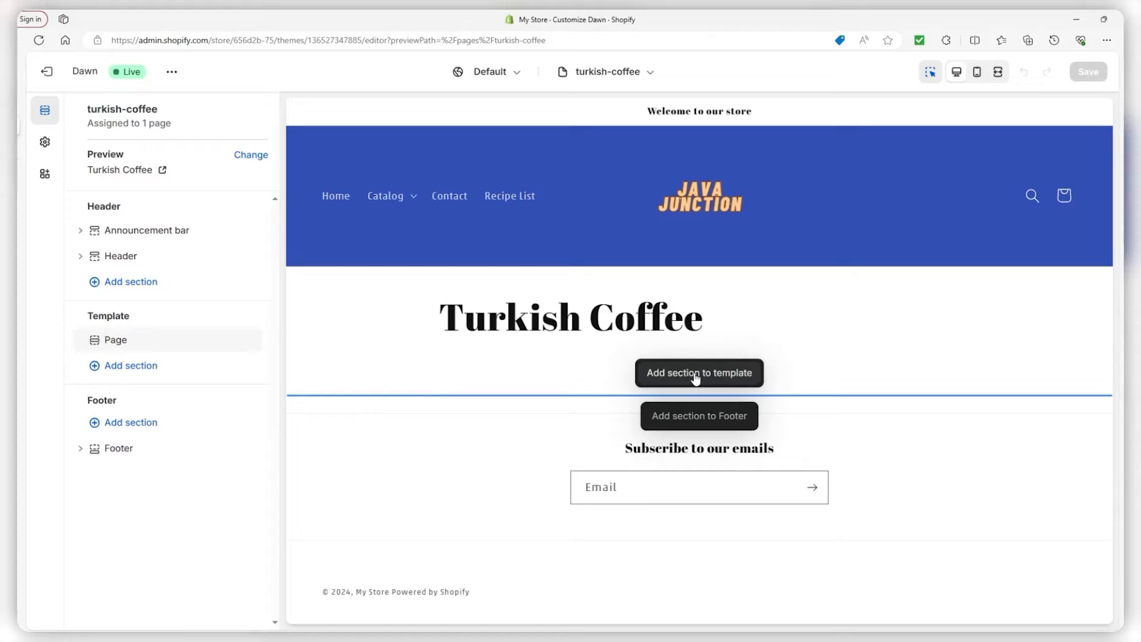
left_click(691, 374)
left_click(241, 406)
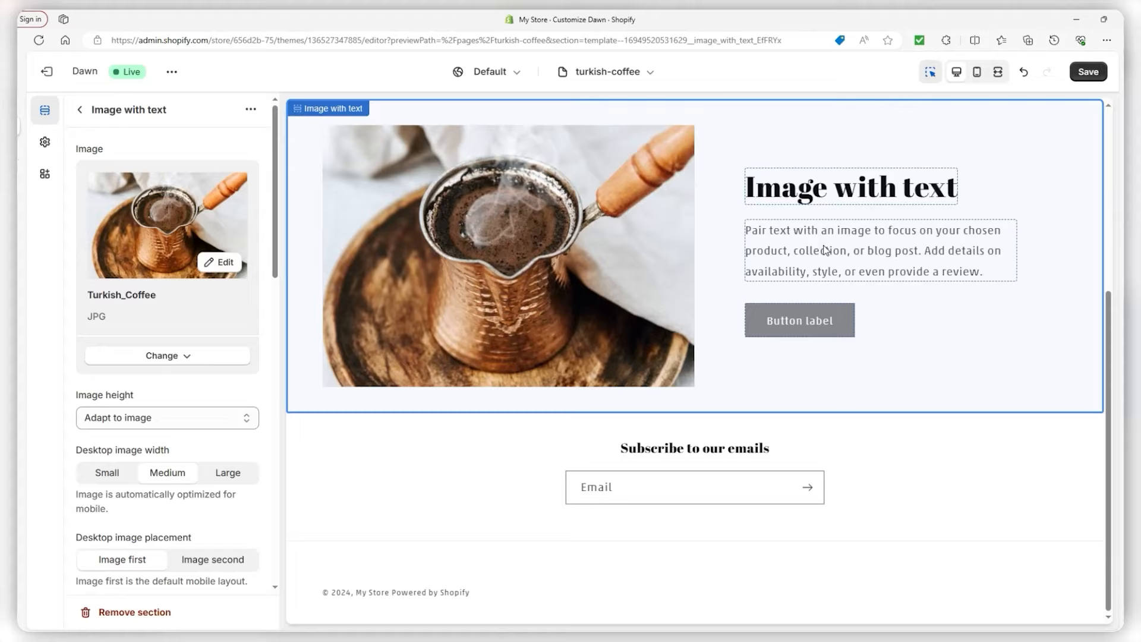
Set the new section's heading to How To Make Turkish Coffee and replace its text with the coffee-mixing instructions.
left_click(825, 244)
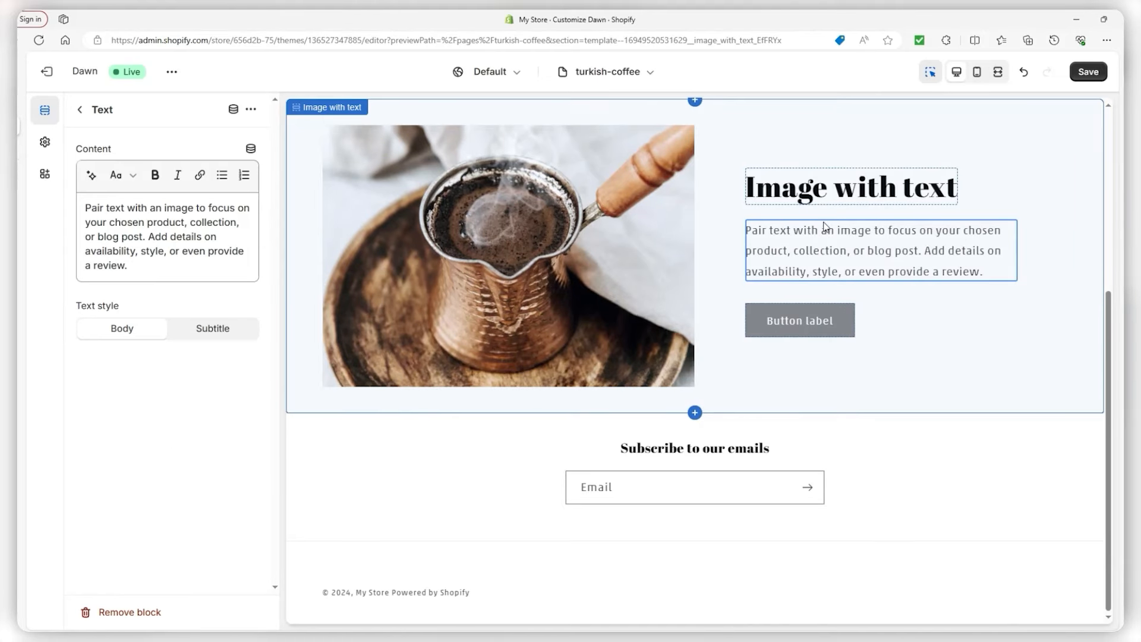
double_click(815, 198)
left_click_drag(189, 219, 137, 113)
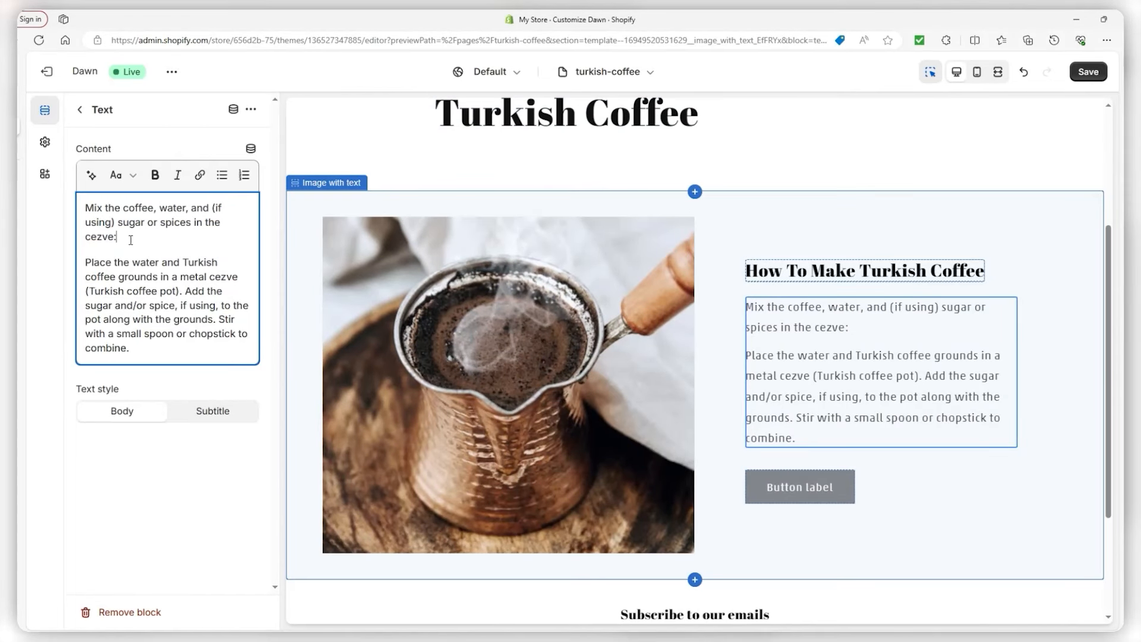
Make the opening line about mixing the coffee, water, sugar or spices bold and paste the remaining brewing instructions after the text.
left_click_drag(131, 238, 66, 202)
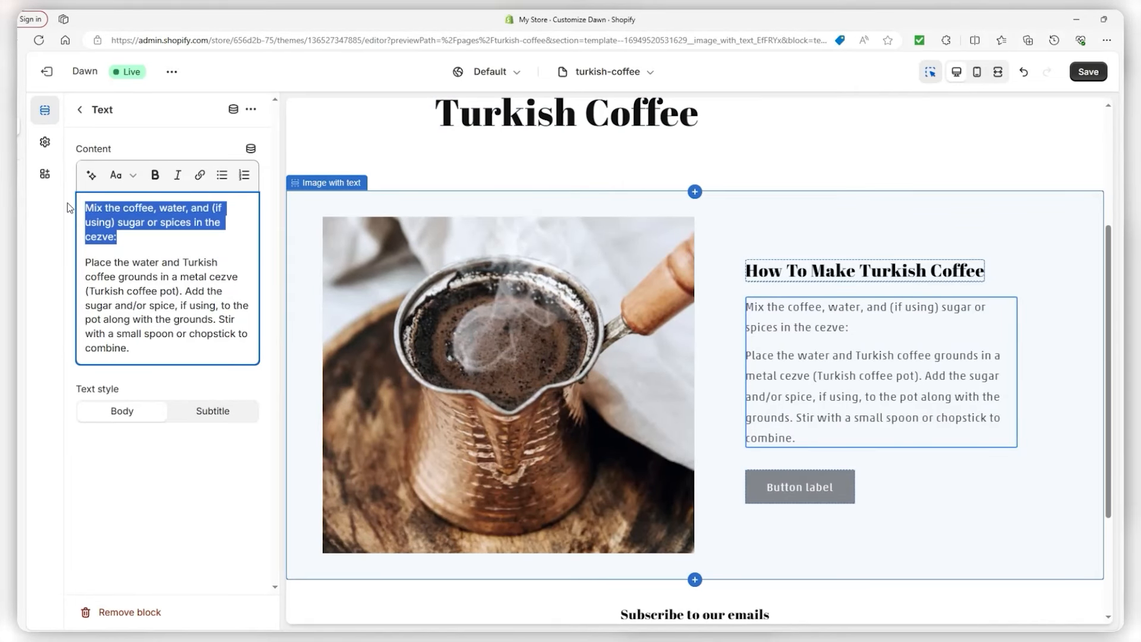
left_click(155, 174)
left_click(161, 347)
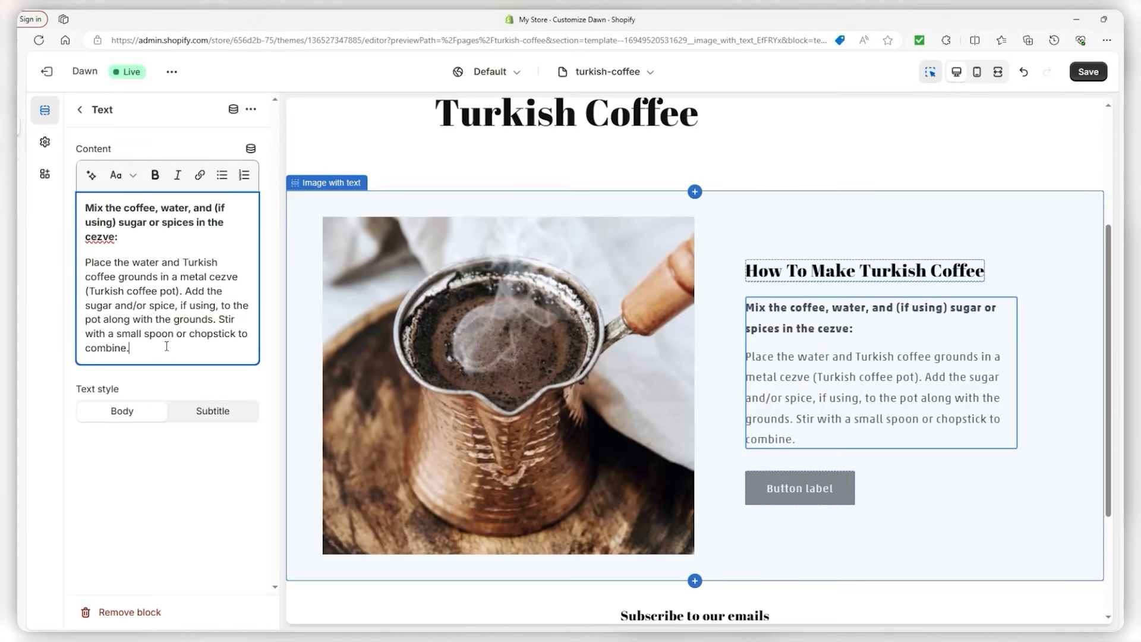
key("ctrl+v")
Set the image height of the Turkish Coffee page's Image with text section to Medium.
scroll(575, 357, "up", 8)
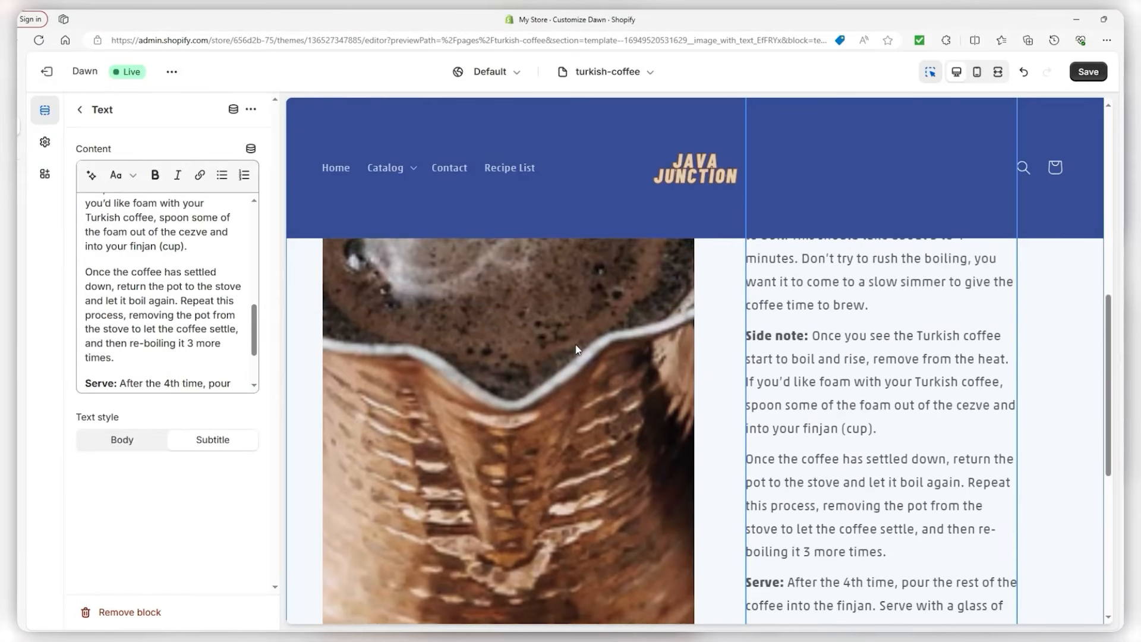
scroll(574, 367, "up", 3)
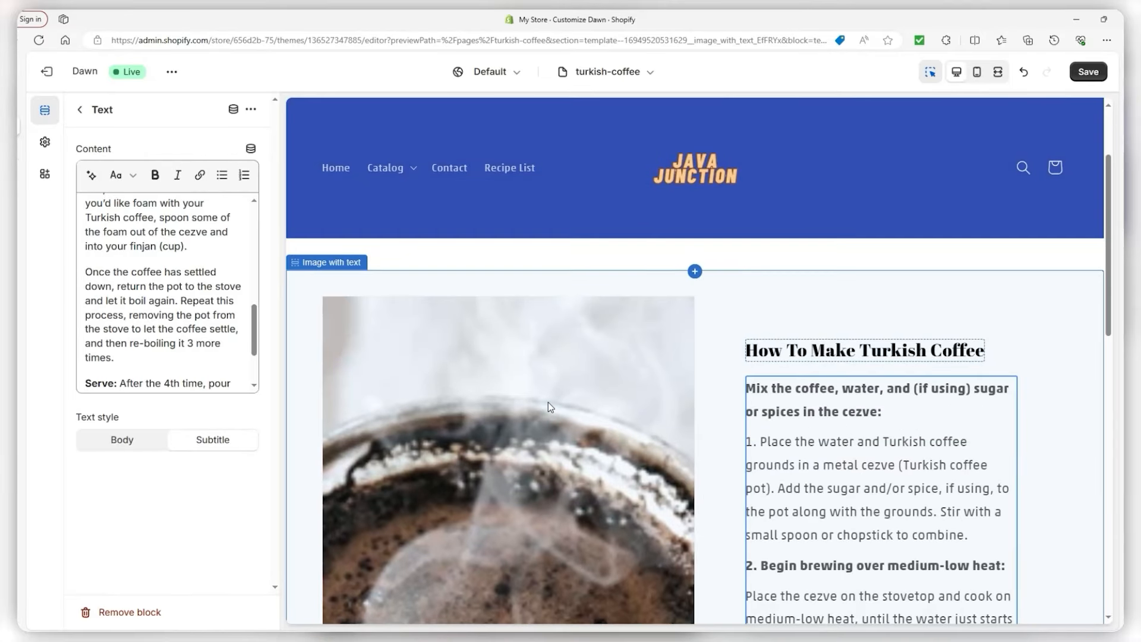
left_click(502, 359)
scroll(136, 395, "down", 1)
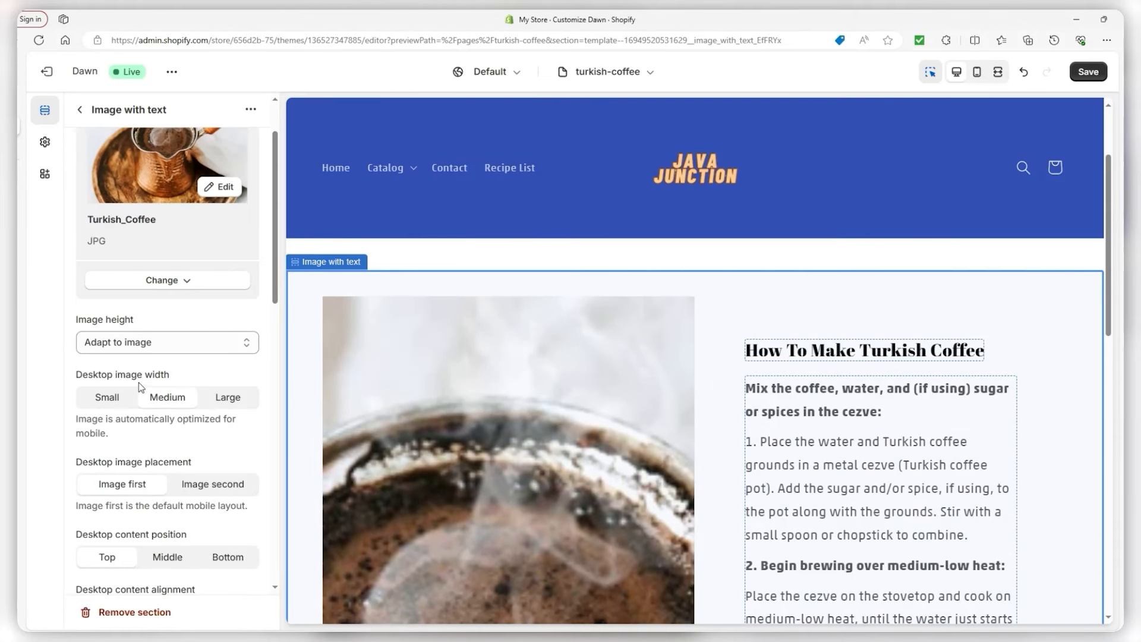
left_click(138, 342)
left_click(149, 387)
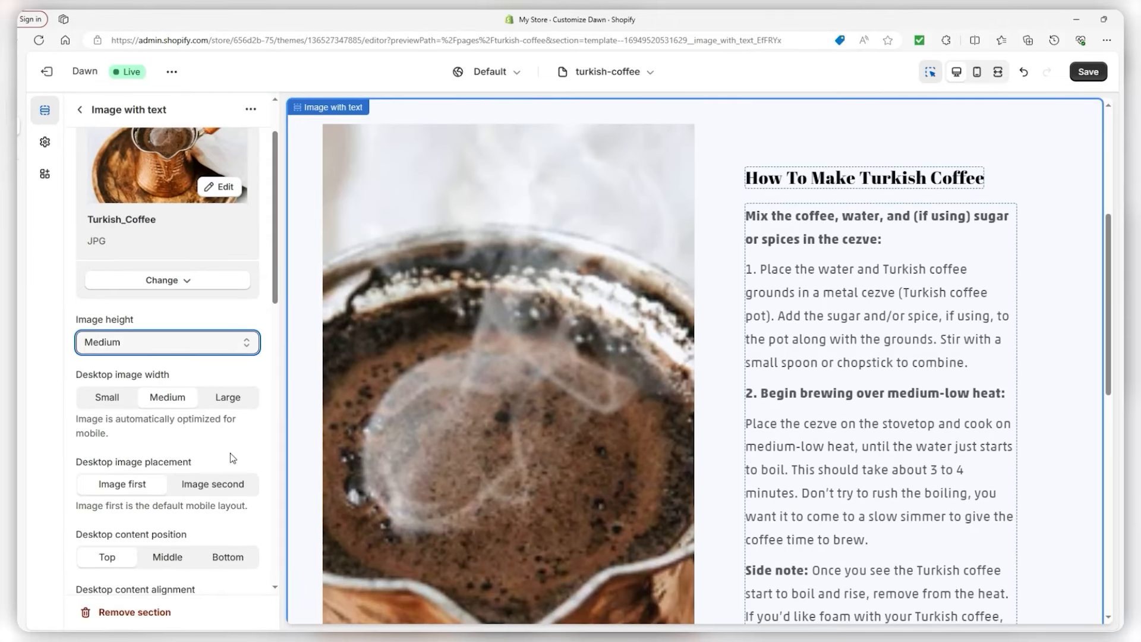
Set the Image with text section's content layout to Overlap and review the full recipe beside the image.
scroll(230, 453, "down", 2)
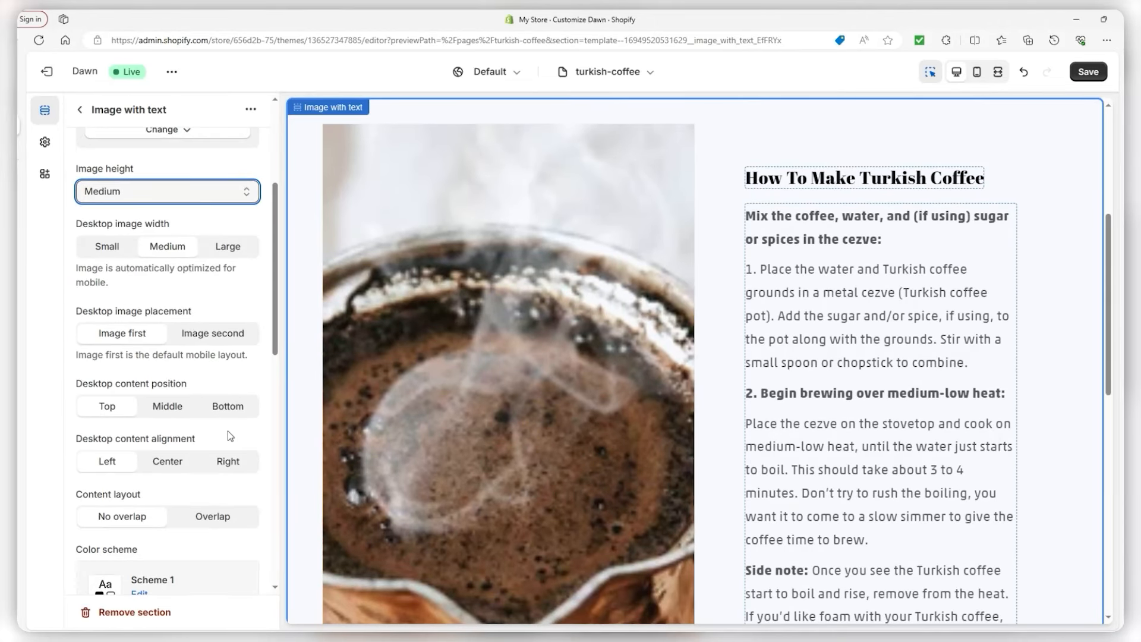
left_click(201, 518)
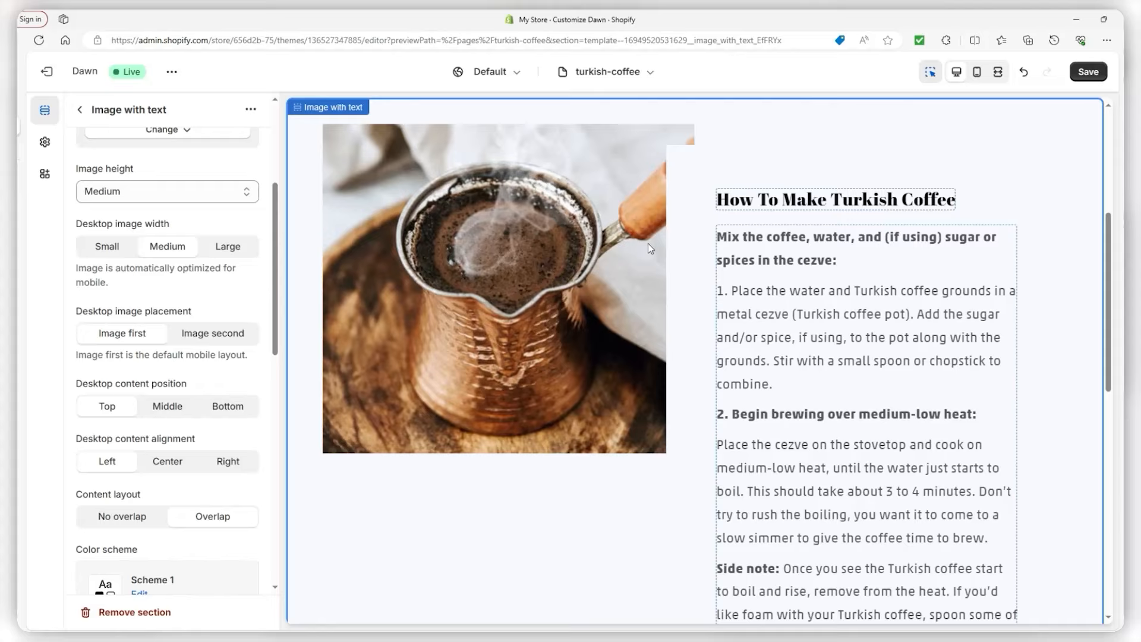
scroll(818, 280, "down", 8)
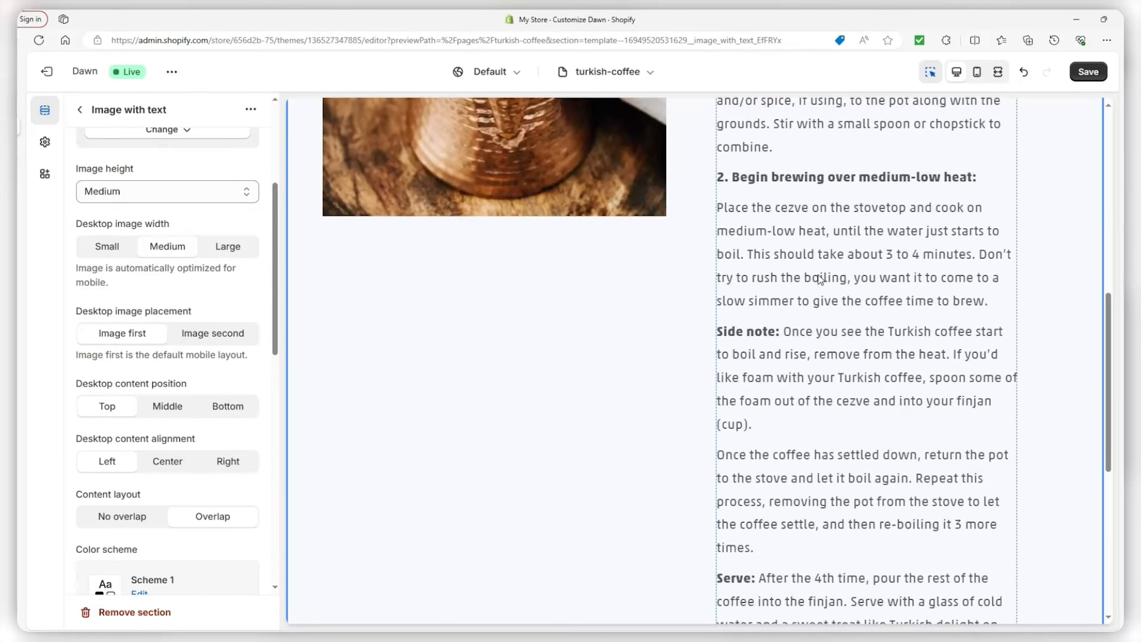
scroll(818, 272, "up", 8)
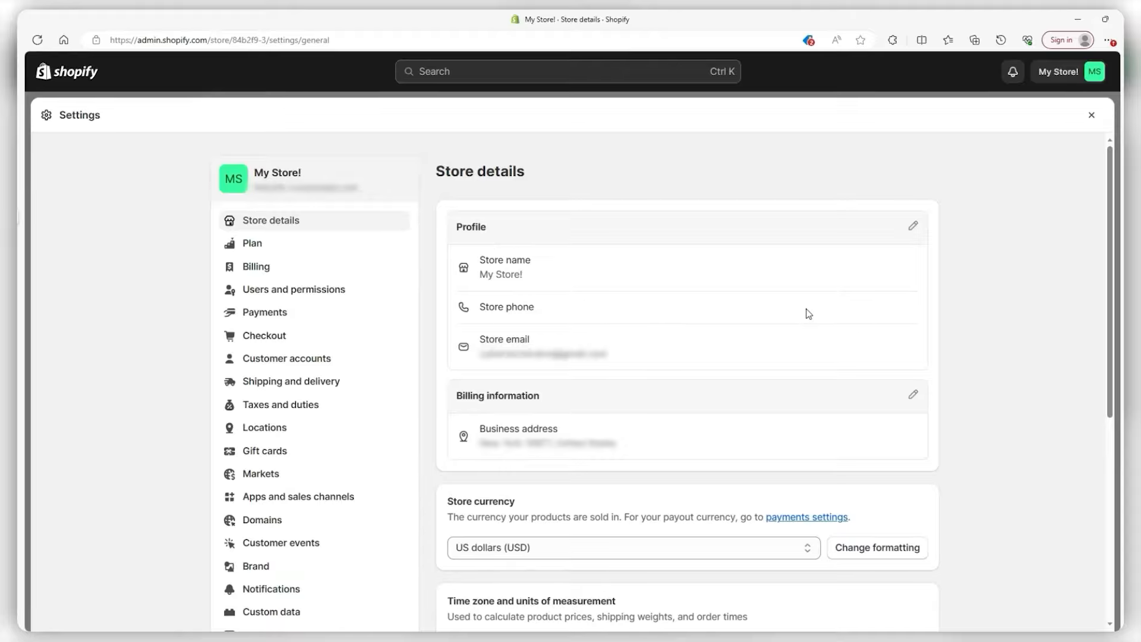
Examine the editable fields of the store profile and the billing information without changing them.
left_click(914, 228)
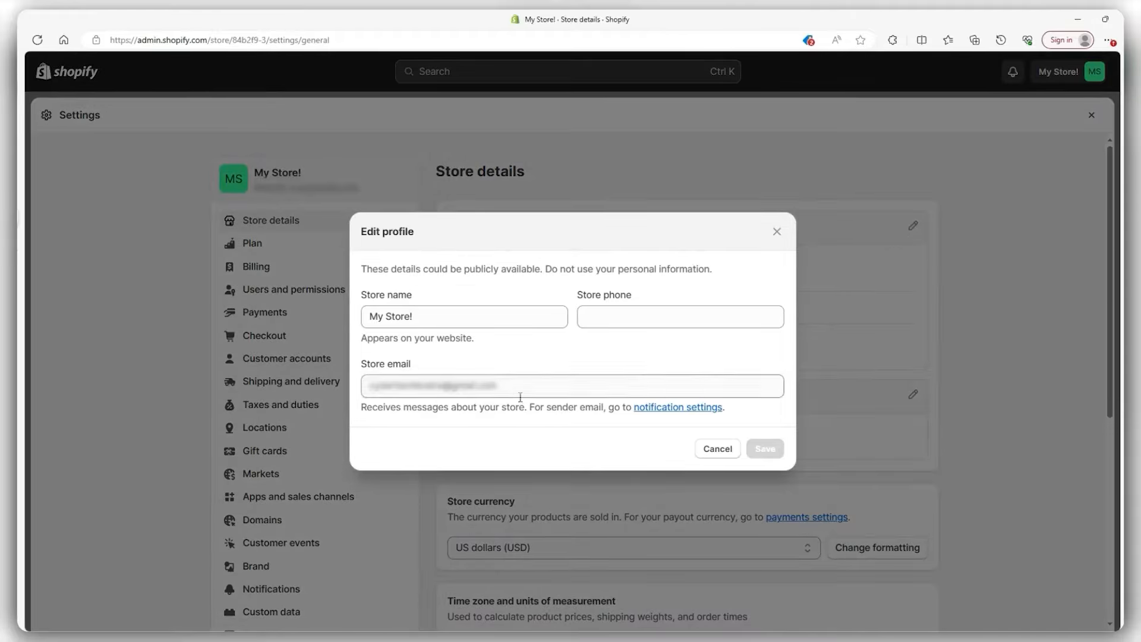
left_click(863, 392)
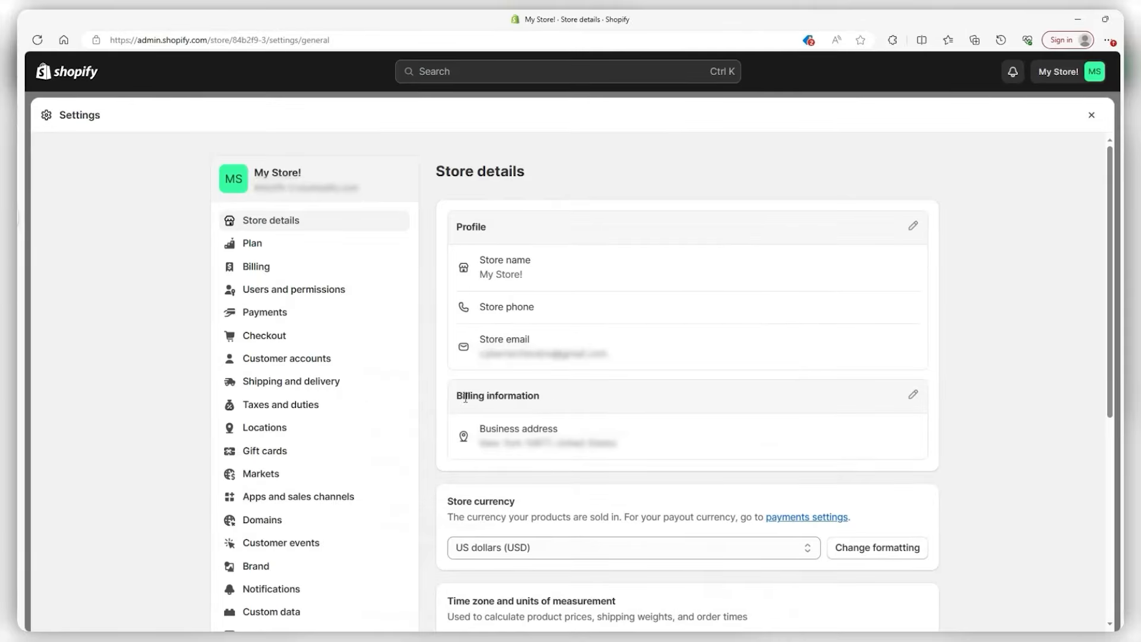
left_click_drag(463, 397, 544, 397)
left_click(913, 394)
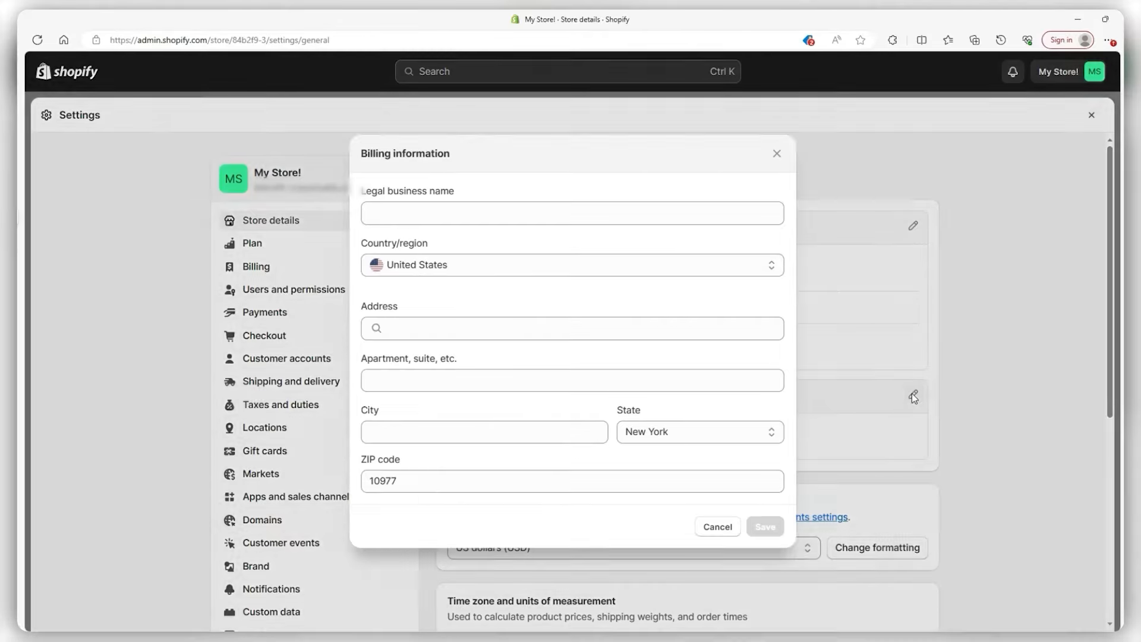
left_click(859, 358)
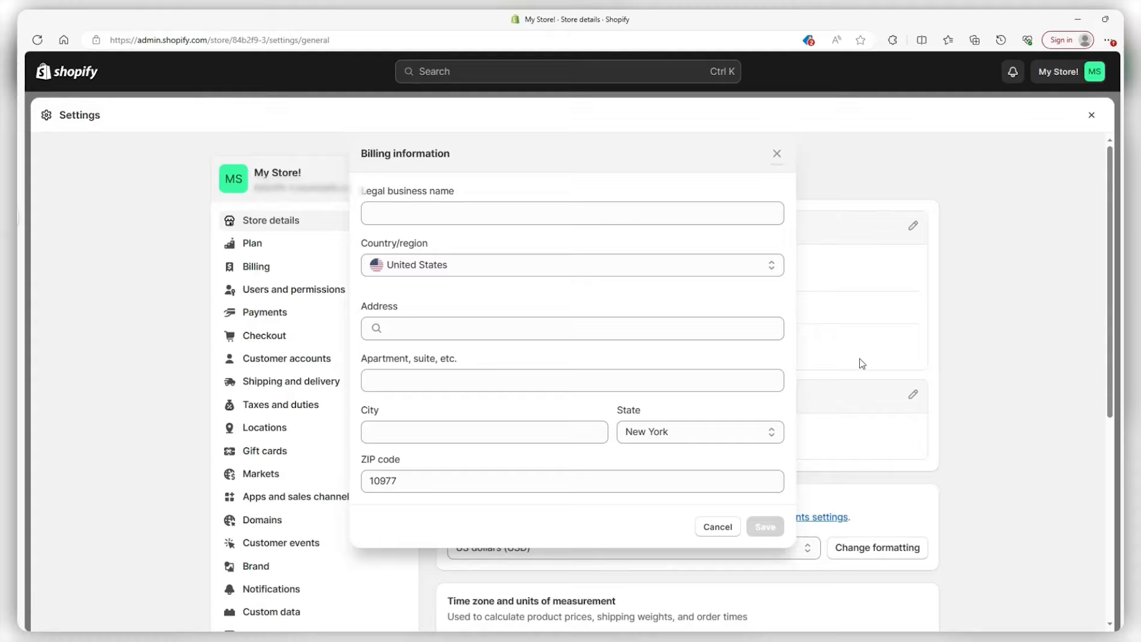
Browse the available store currencies in the store details without choosing another one.
scroll(740, 353, "down", 3)
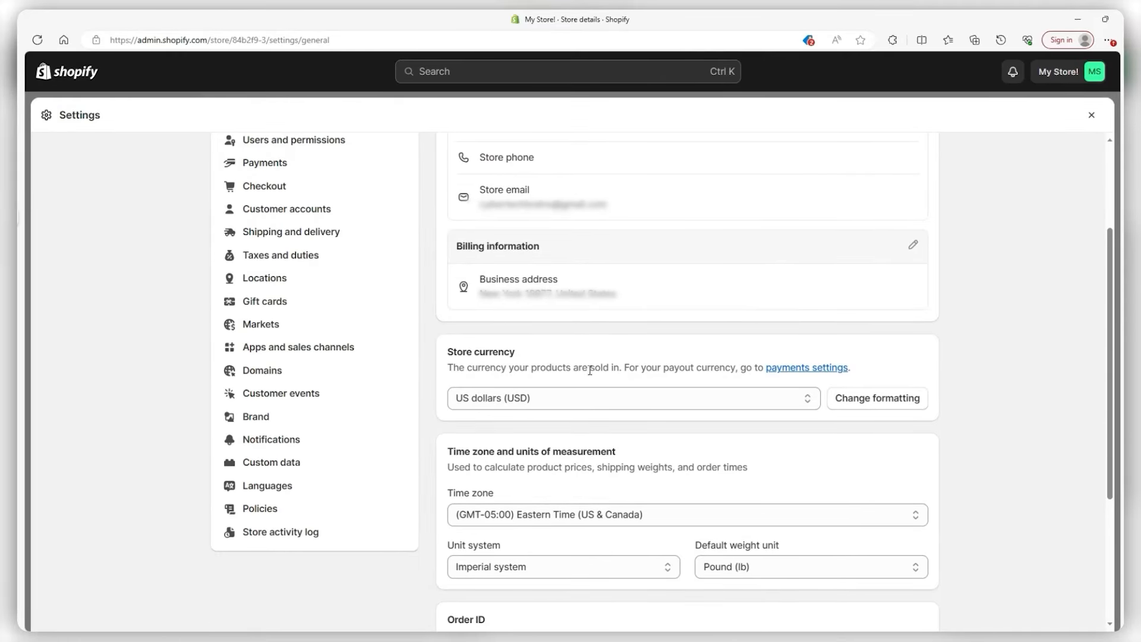
left_click(711, 403)
scroll(566, 232, "down", 3)
scroll(565, 232, "down", 5)
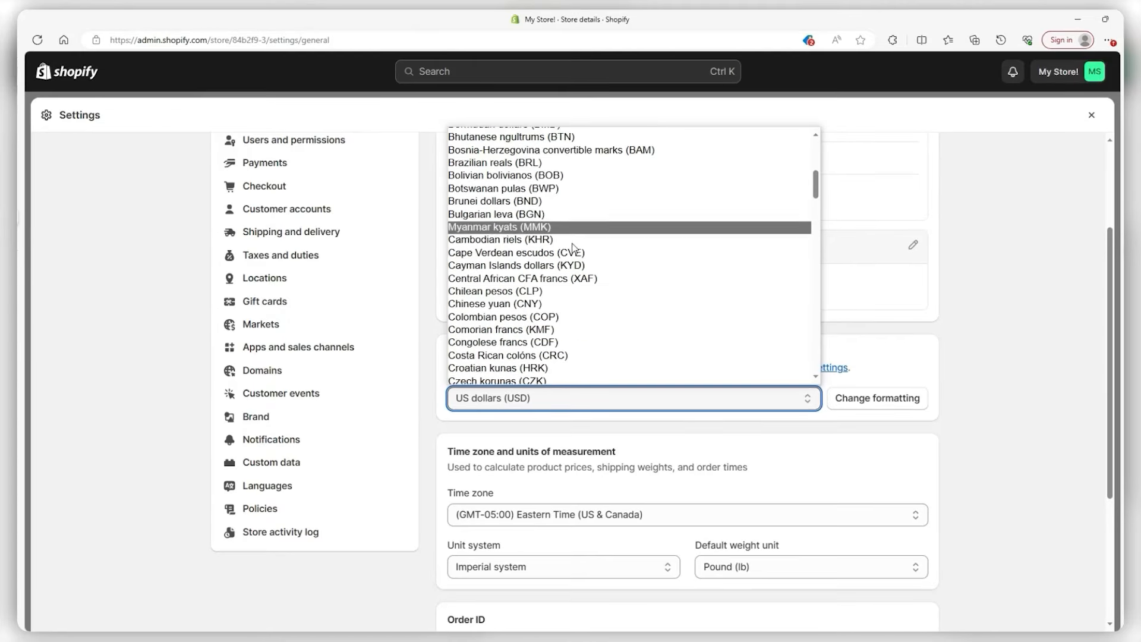
left_click(1014, 333)
scroll(452, 338, "up", 3)
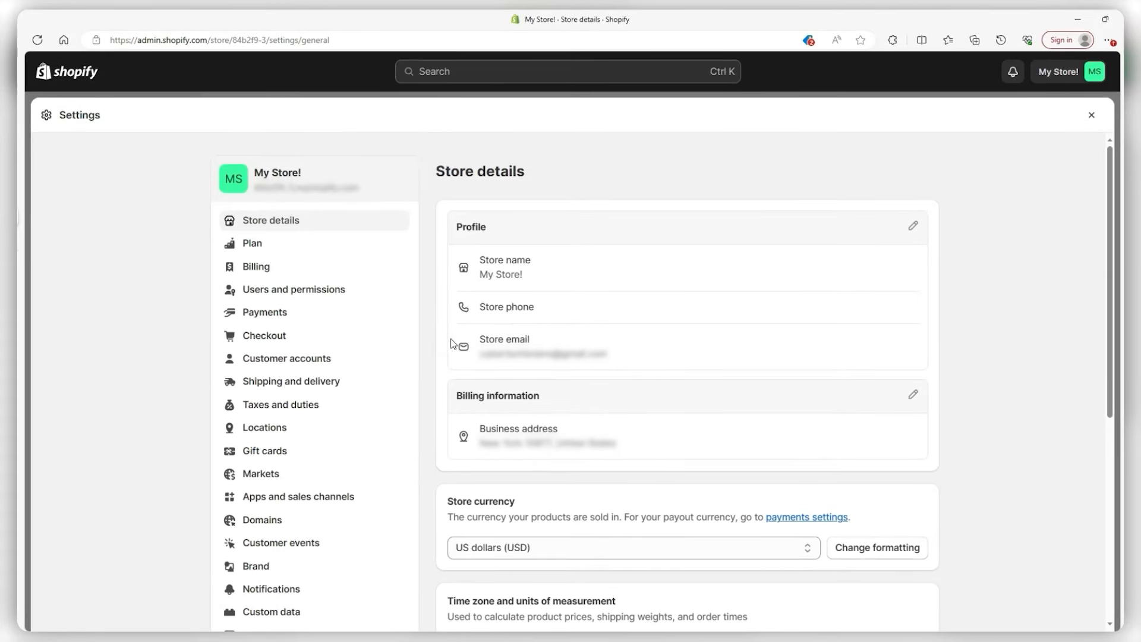
Open the payment settings and read through the Shopify Payments pricing and benefits.
left_click(332, 318)
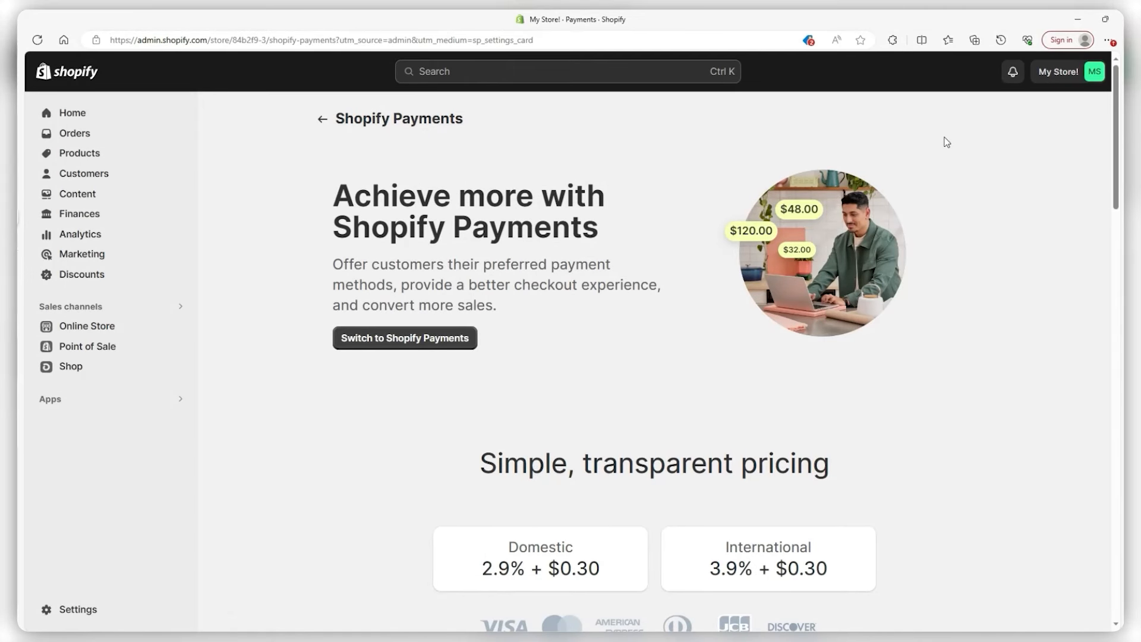
scroll(947, 142, "down", 5)
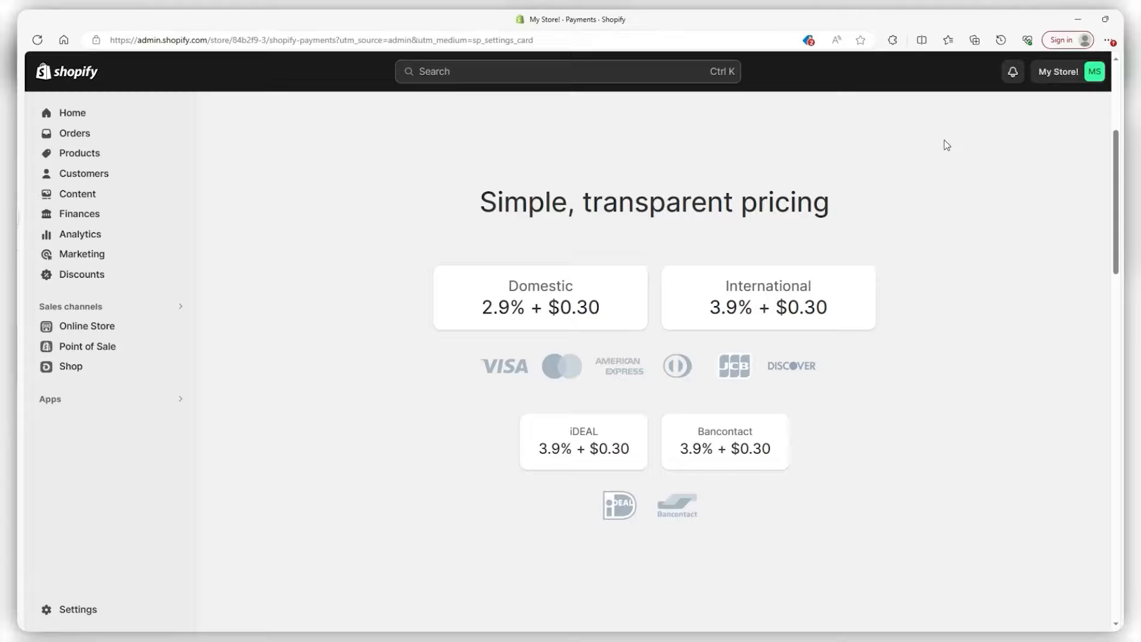
scroll(947, 145, "down", 10)
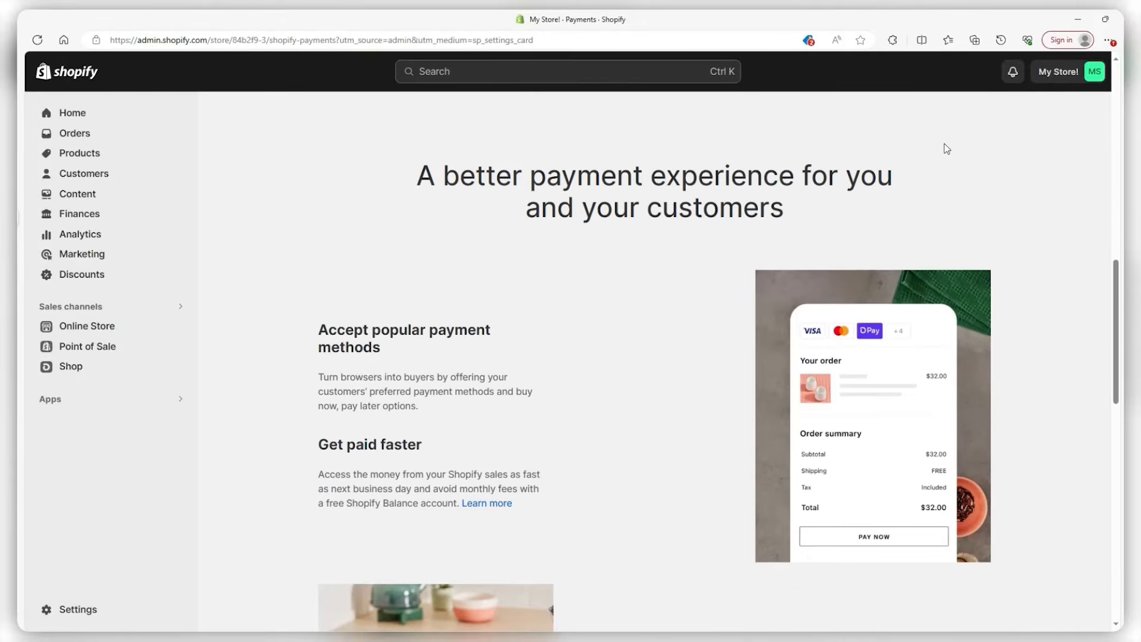
scroll(945, 145, "down", 9)
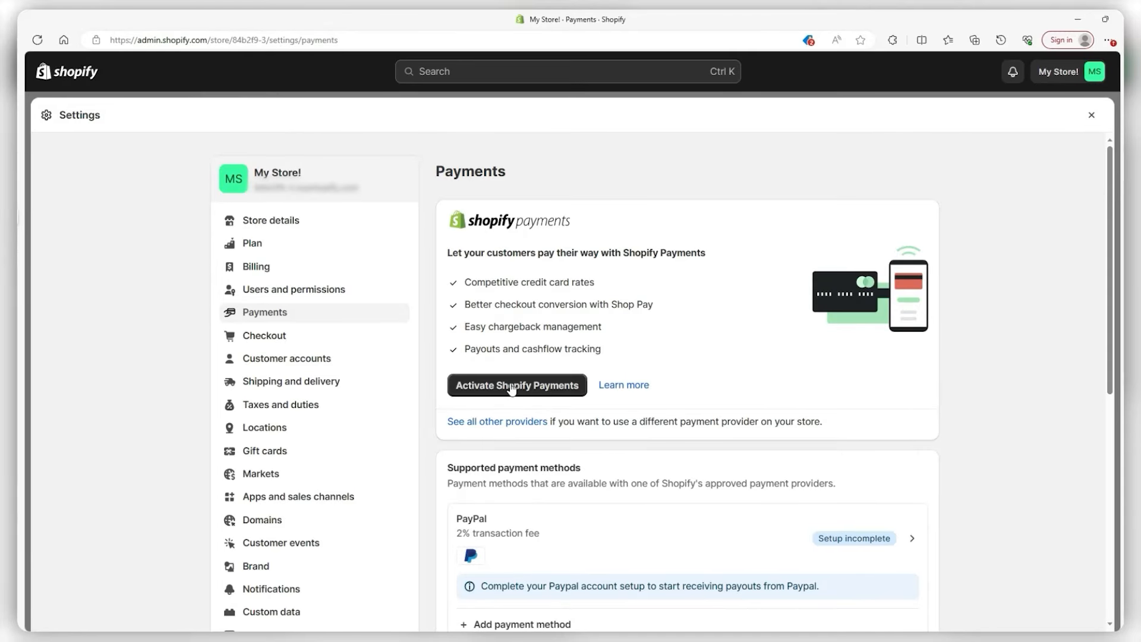
Examine the supported payment methods, including the PayPal entry, and the payment capture method.
scroll(511, 388, "down", 3)
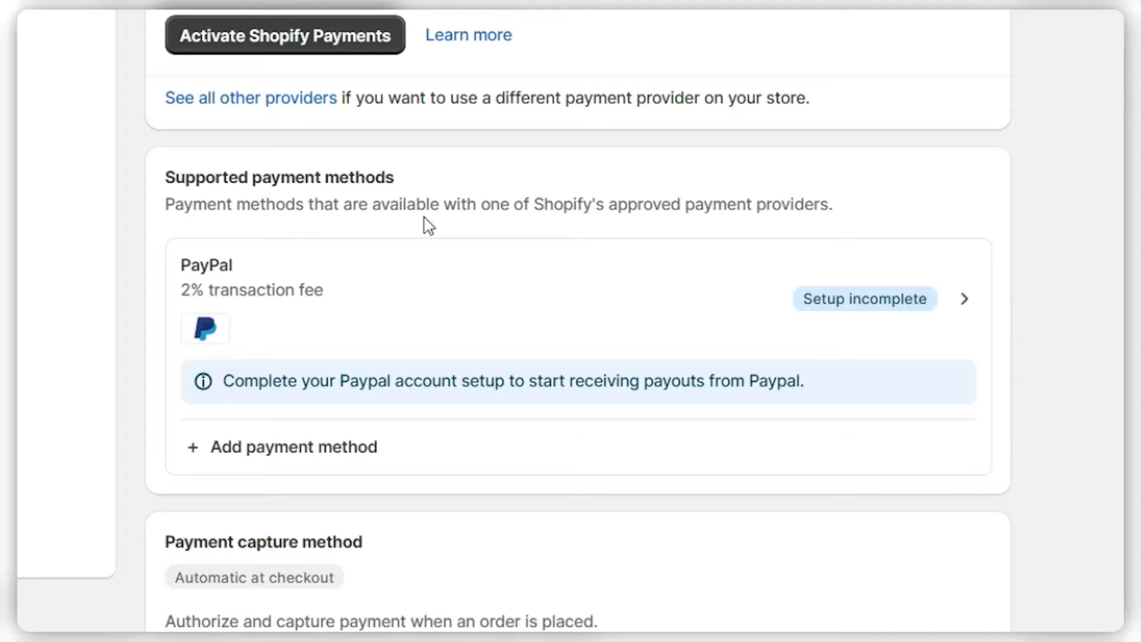
left_click_drag(395, 180, 164, 180)
left_click(140, 257)
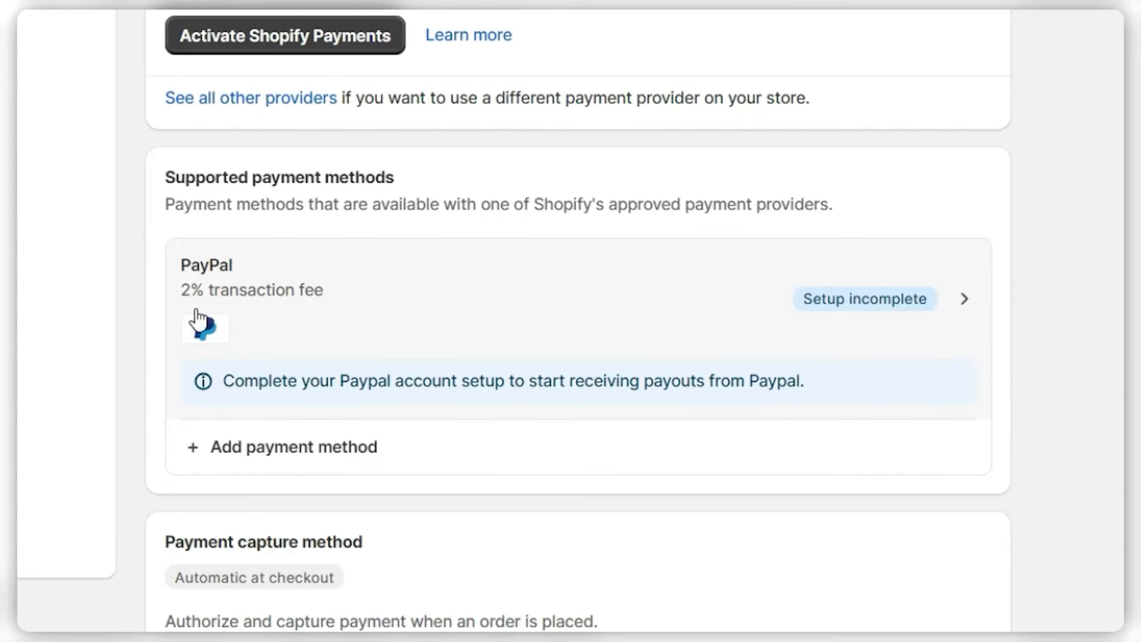
scroll(470, 395, "down", 2)
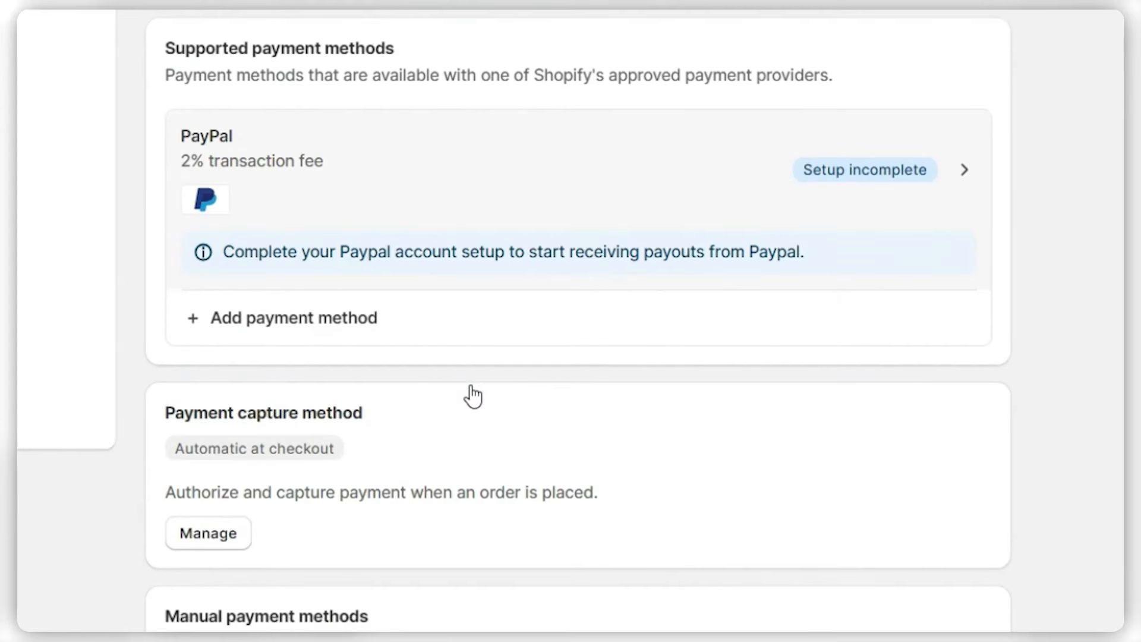
scroll(473, 395, "up", 2)
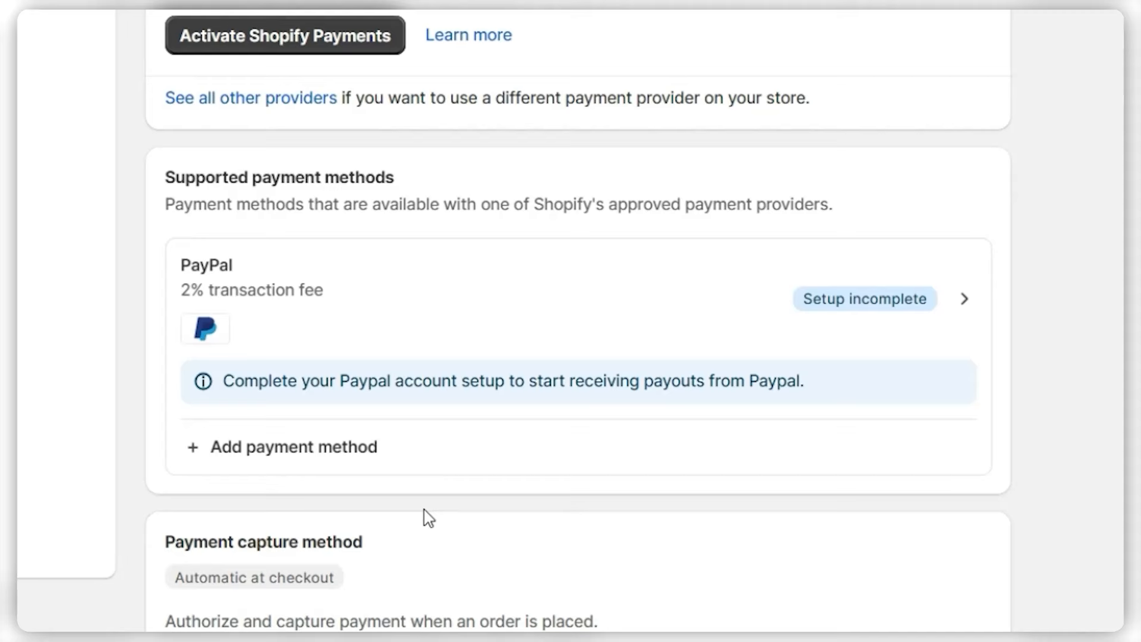
Start adding a payment method and browse the available payment providers without choosing one.
left_click(218, 465)
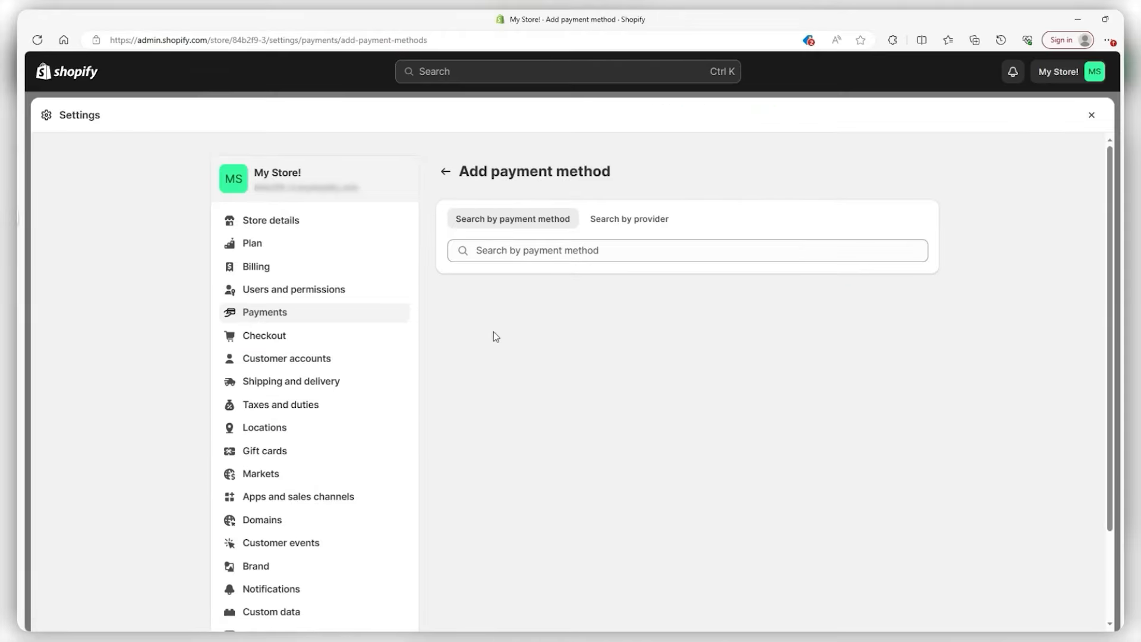
left_click(620, 220)
left_click(594, 252)
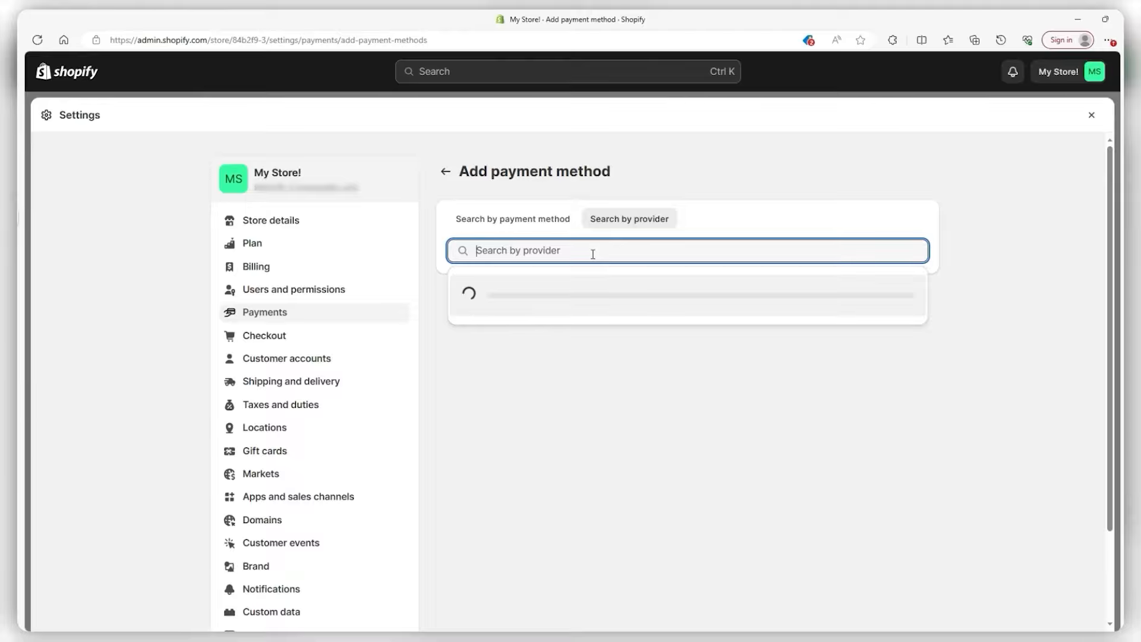
scroll(573, 369, "down", 2)
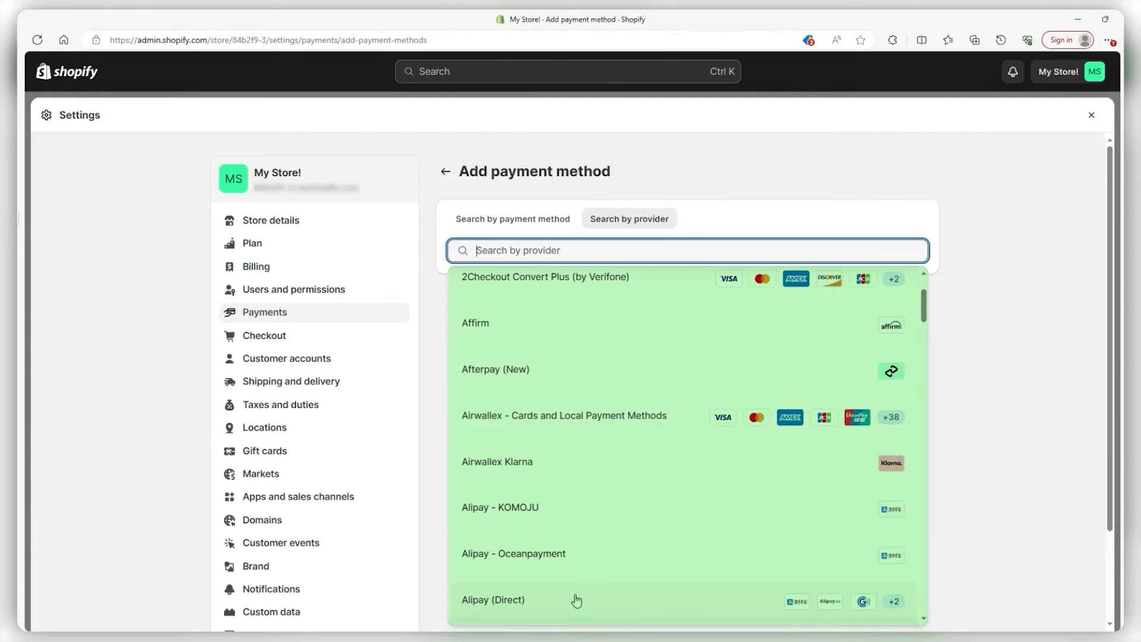
scroll(577, 601, "up", 2)
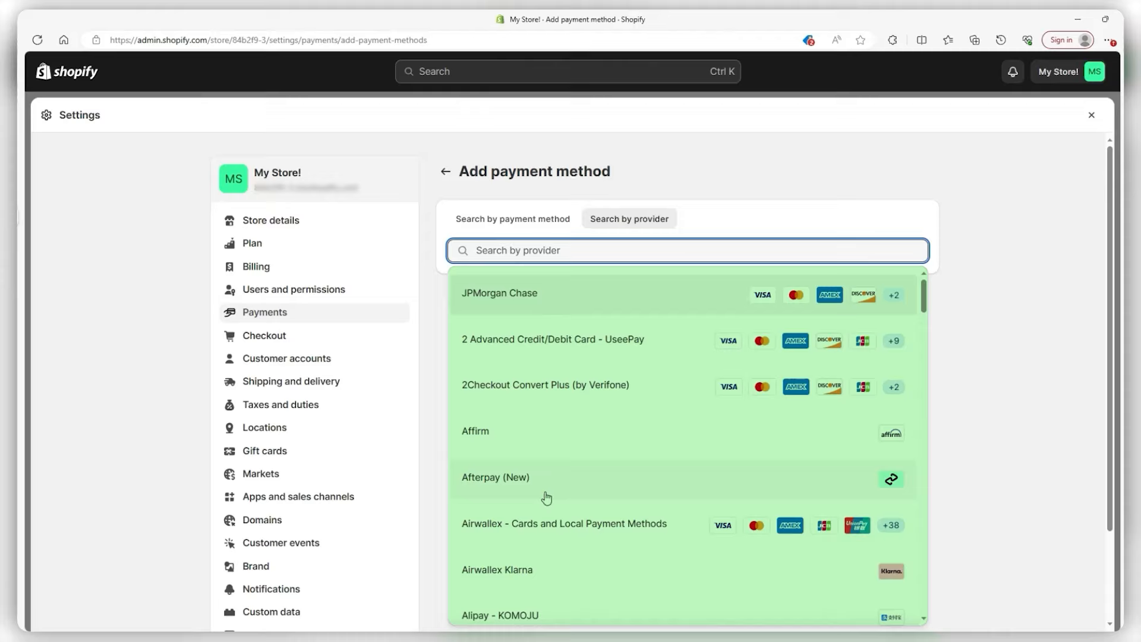
scroll(546, 498, "down", 6)
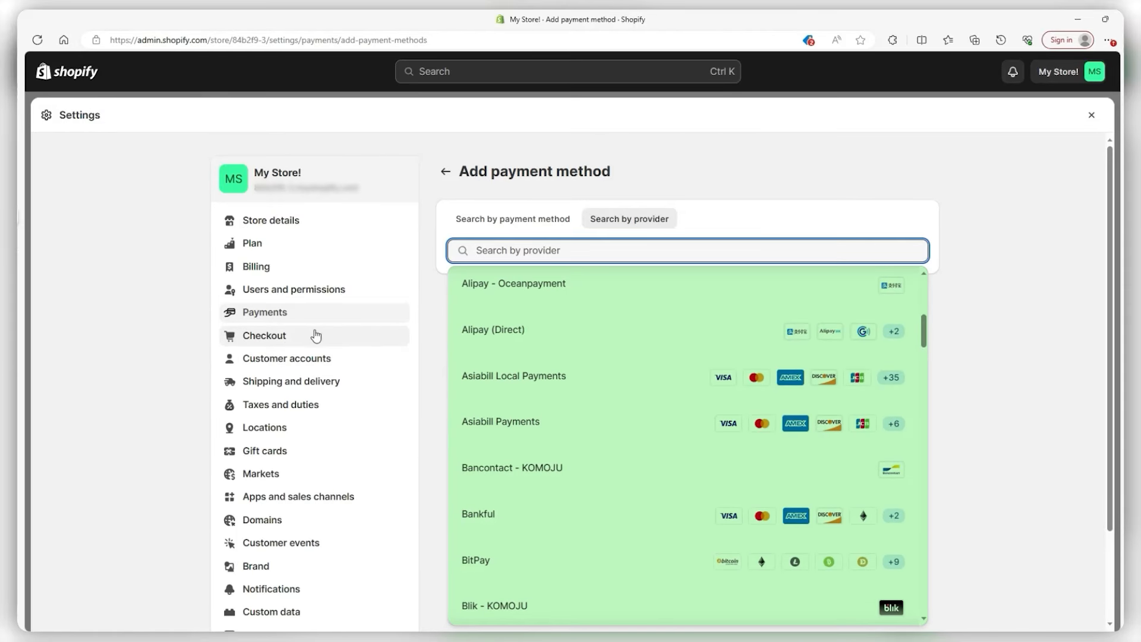
Open the checkout settings and set the customer contact method to Email.
left_click(280, 338)
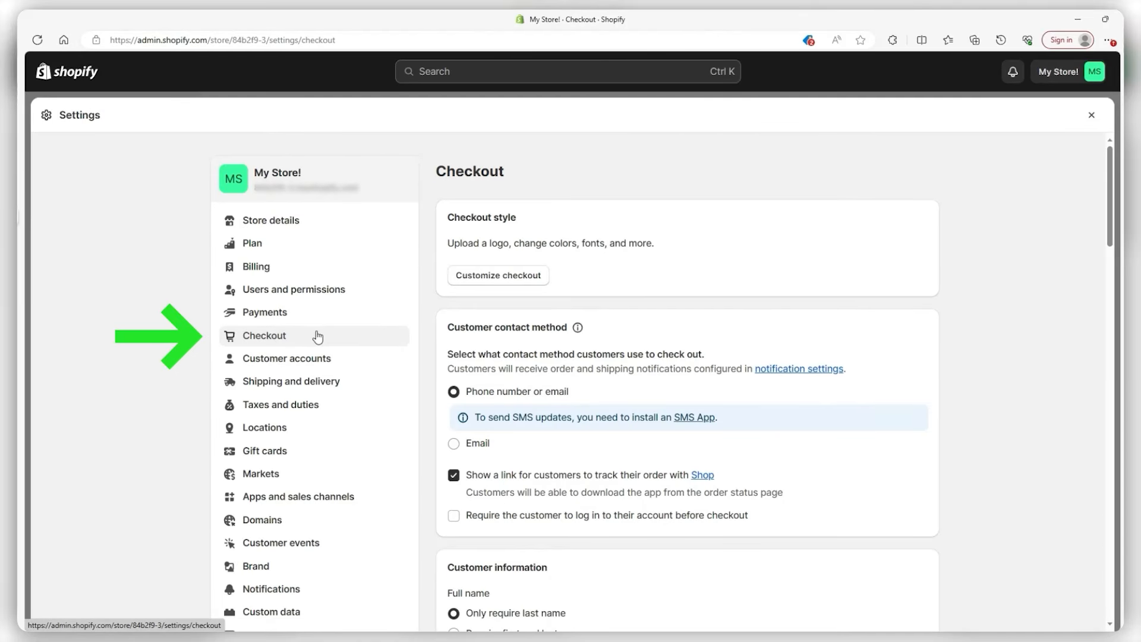
scroll(557, 340, "down", 1)
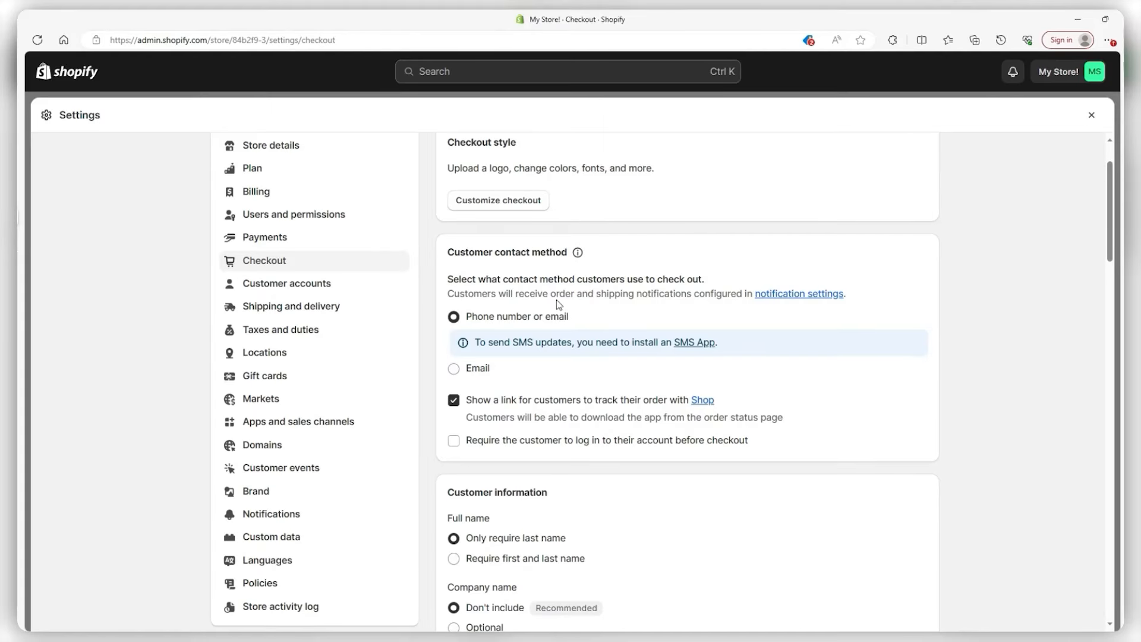
scroll(513, 255, "down", 3)
scroll(522, 257, "up", 4)
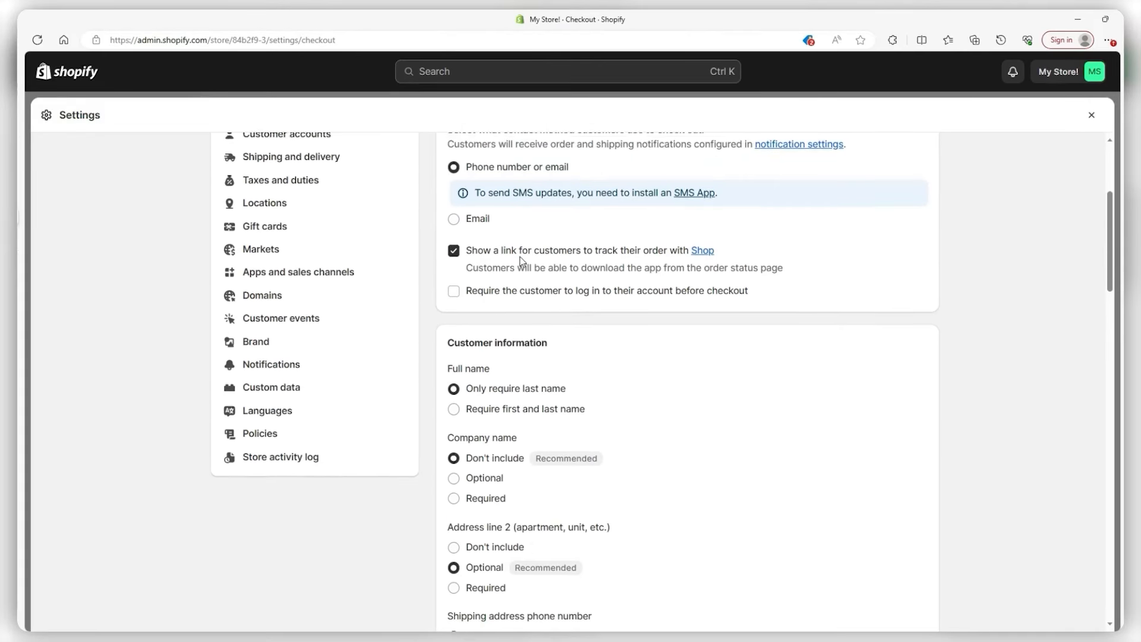
scroll(554, 315, "down", 1)
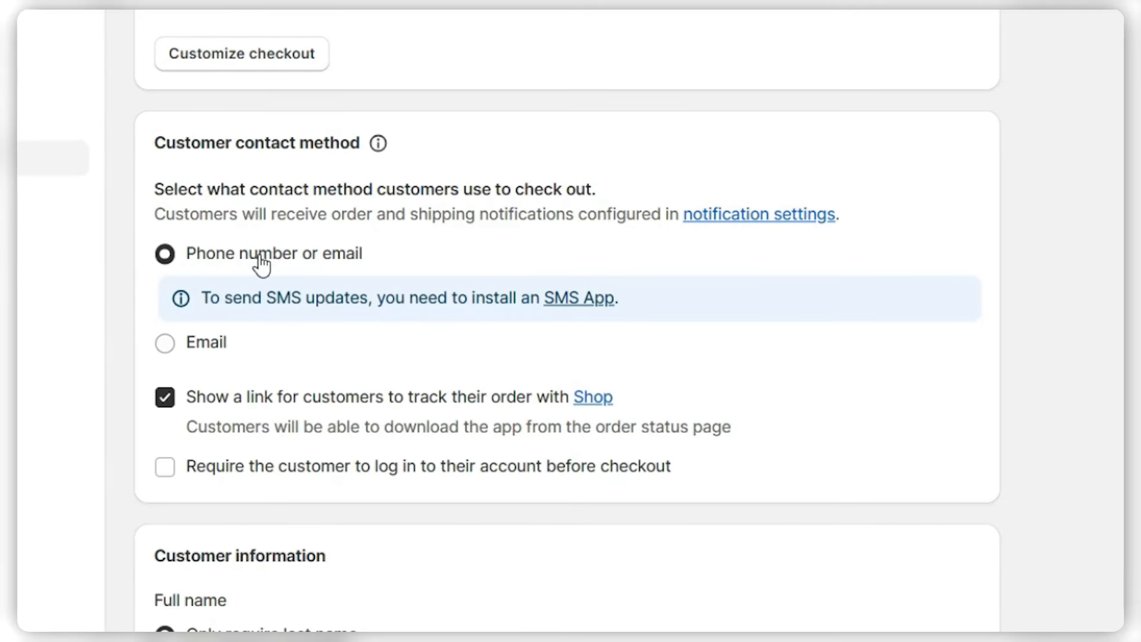
left_click(165, 344)
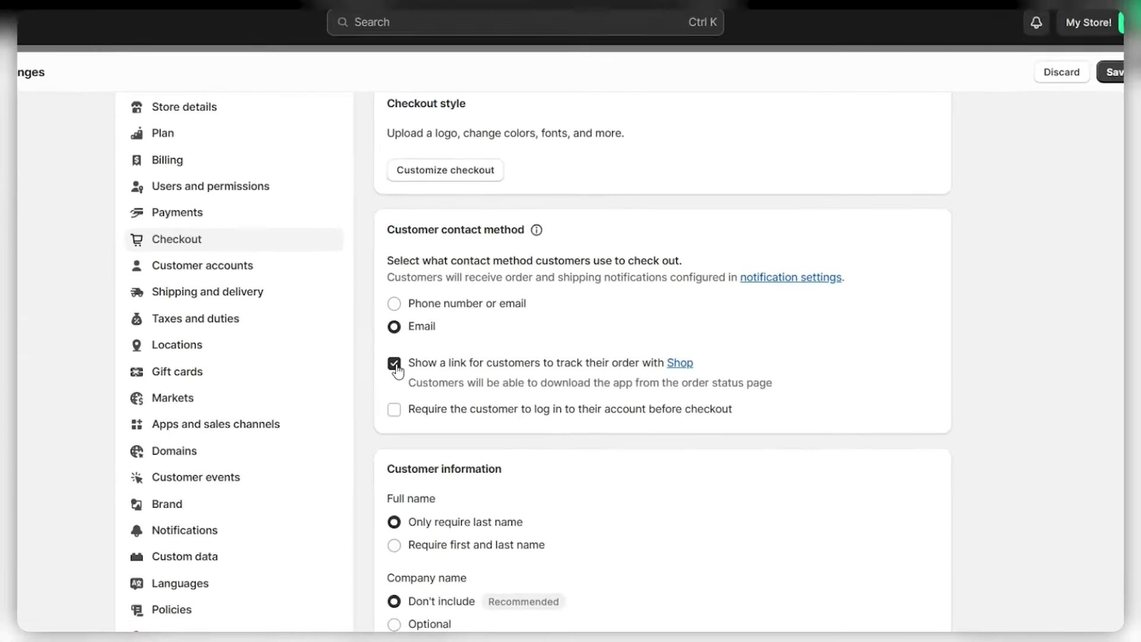
Require both first and last name for the customer's full name at checkout.
scroll(205, 357, "down", 3)
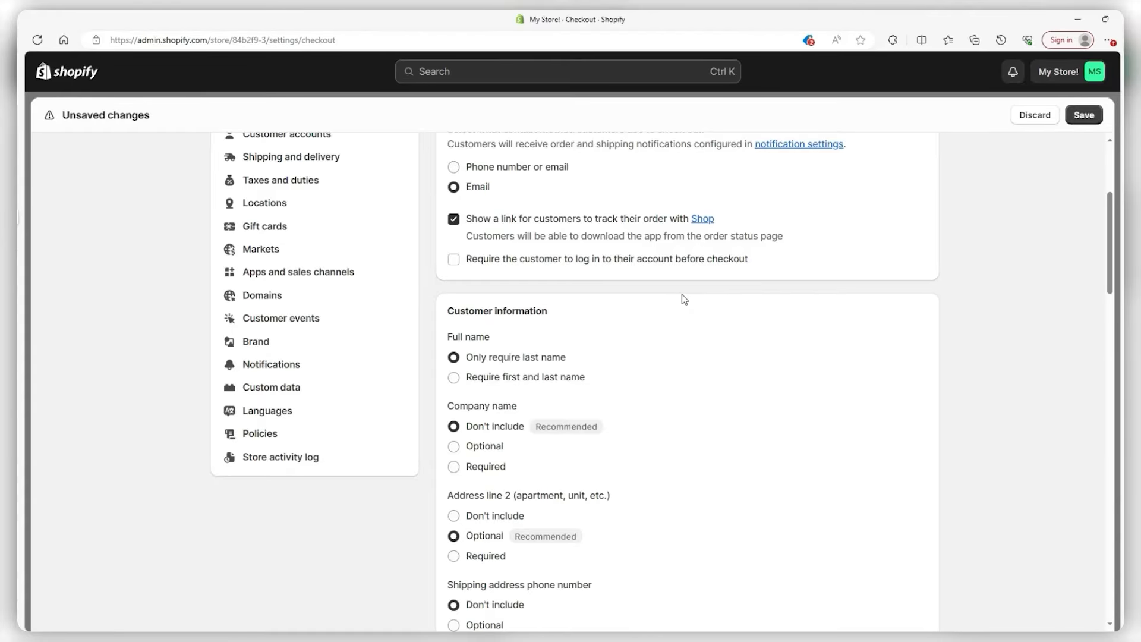
scroll(684, 299, "down", 3)
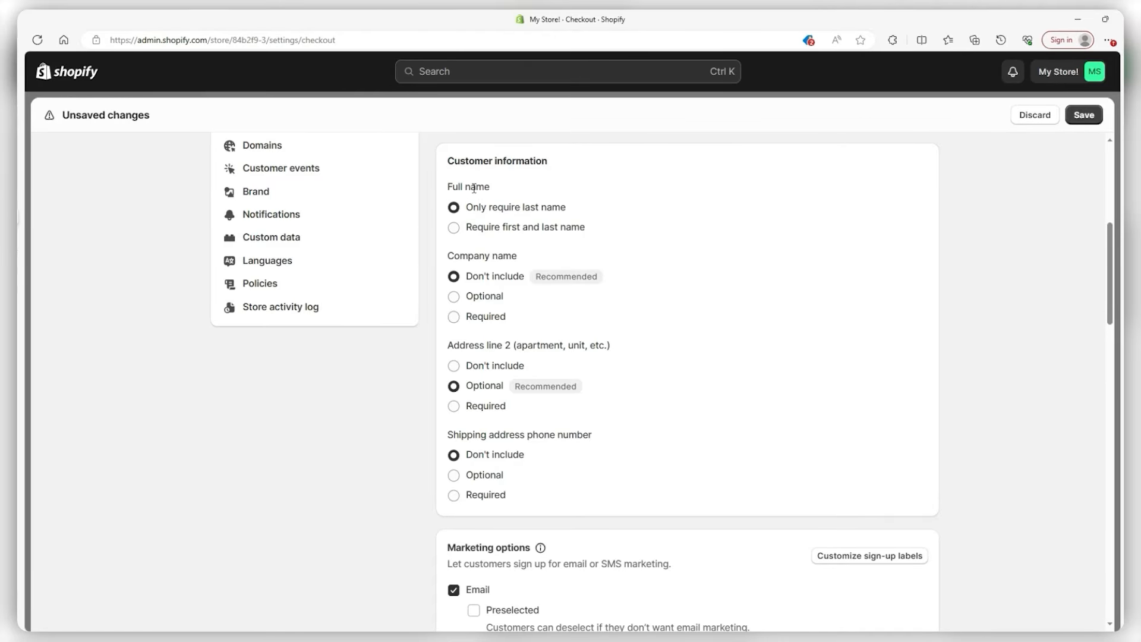
left_click(471, 233)
scroll(487, 237, "up", 1)
scroll(488, 241, "down", 1)
scroll(518, 272, "down", 1)
scroll(513, 265, "up", 1)
Make company name and address line 2 optional, and make the shipping address phone number required.
left_click(455, 297)
left_click(455, 386)
scroll(520, 394, "down", 2)
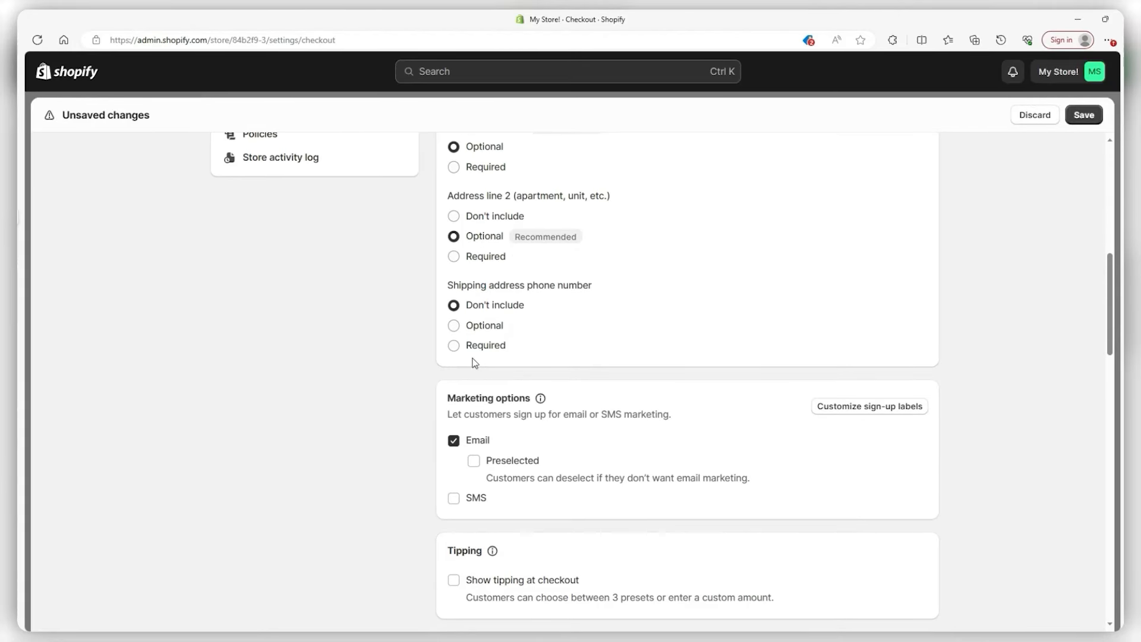
left_click(454, 346)
Review the remaining checkout options, including marketing and order processing, and save the checkout settings.
scroll(457, 353, "down", 9)
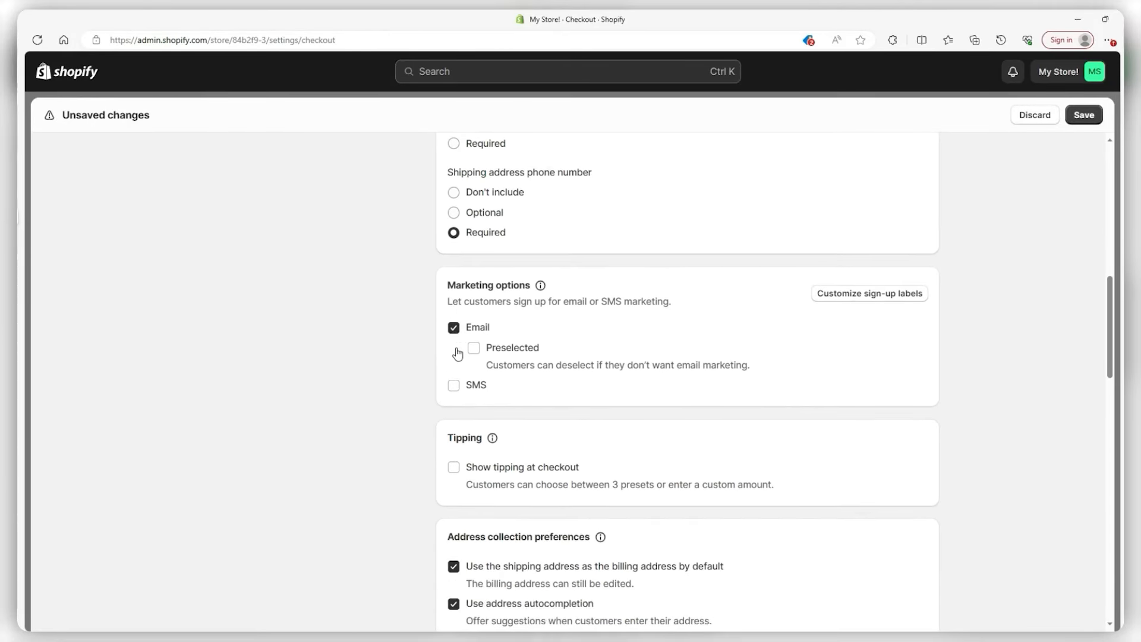
left_click_drag(445, 318, 593, 326)
left_click(593, 327)
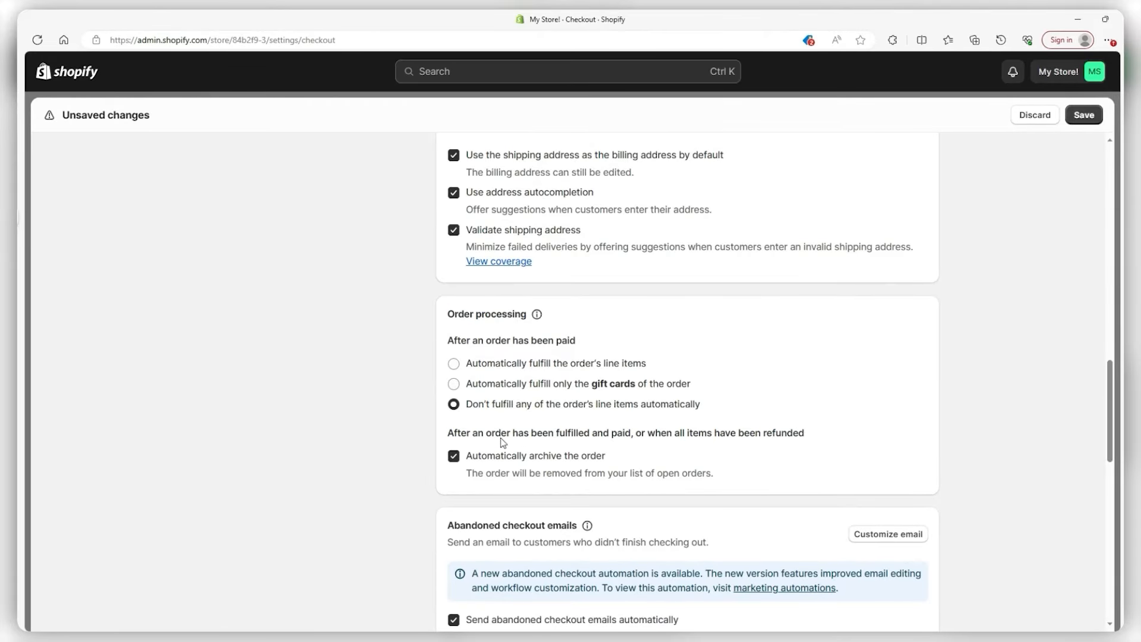
scroll(739, 350, "up", 8)
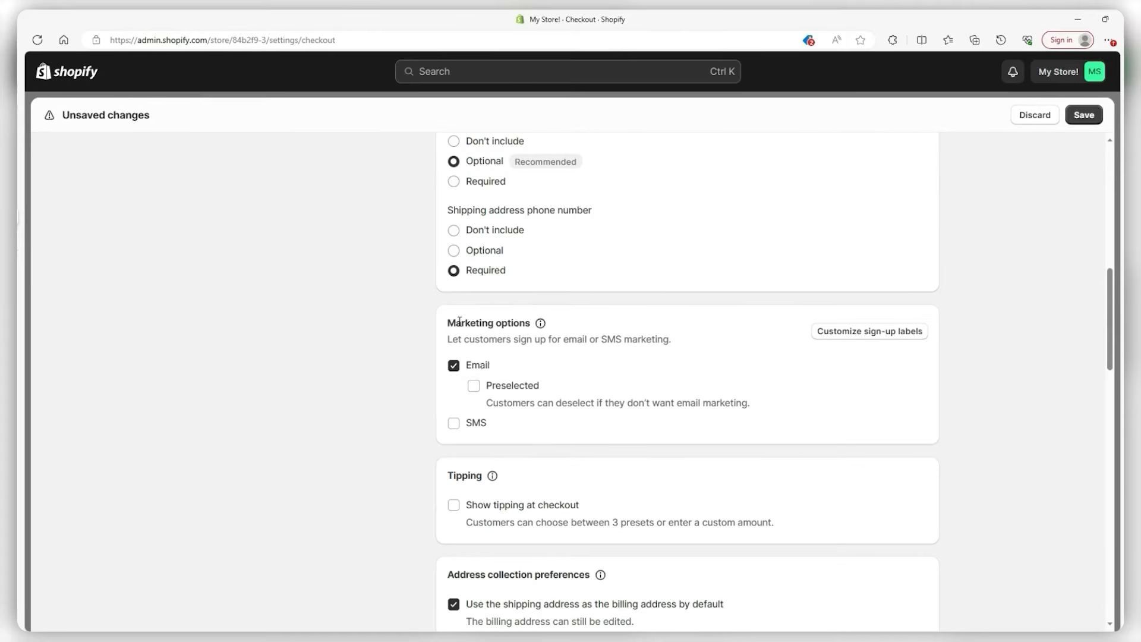
left_click_drag(459, 322, 532, 323)
left_click(546, 356)
scroll(597, 364, "up", 10)
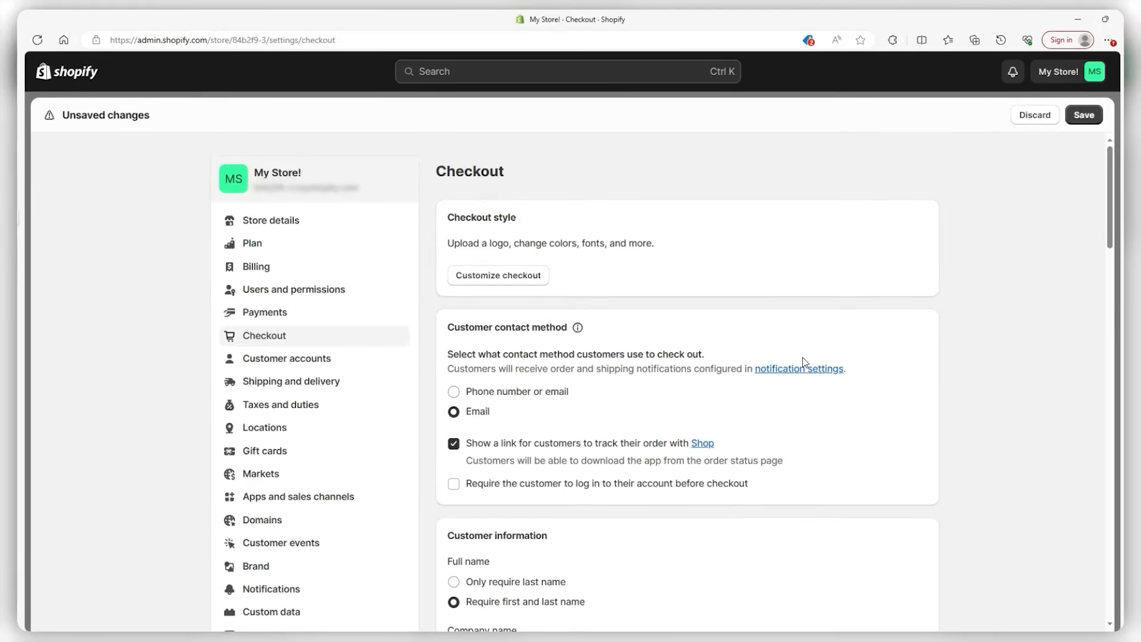
left_click(1083, 115)
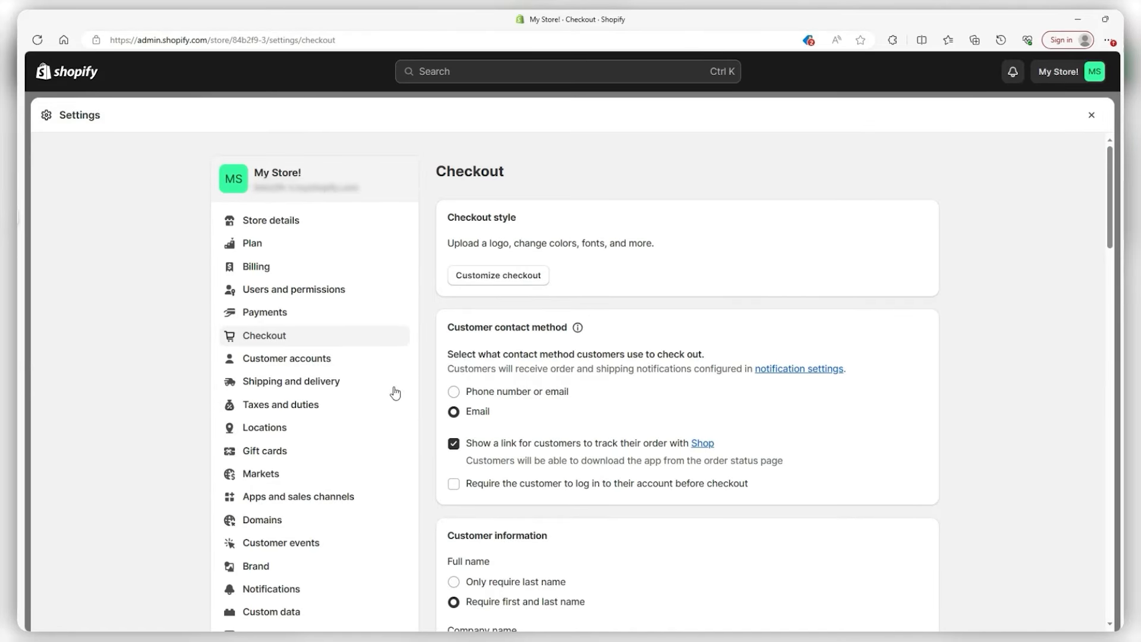
Open the International market in the store's market settings for editing.
left_click(324, 479)
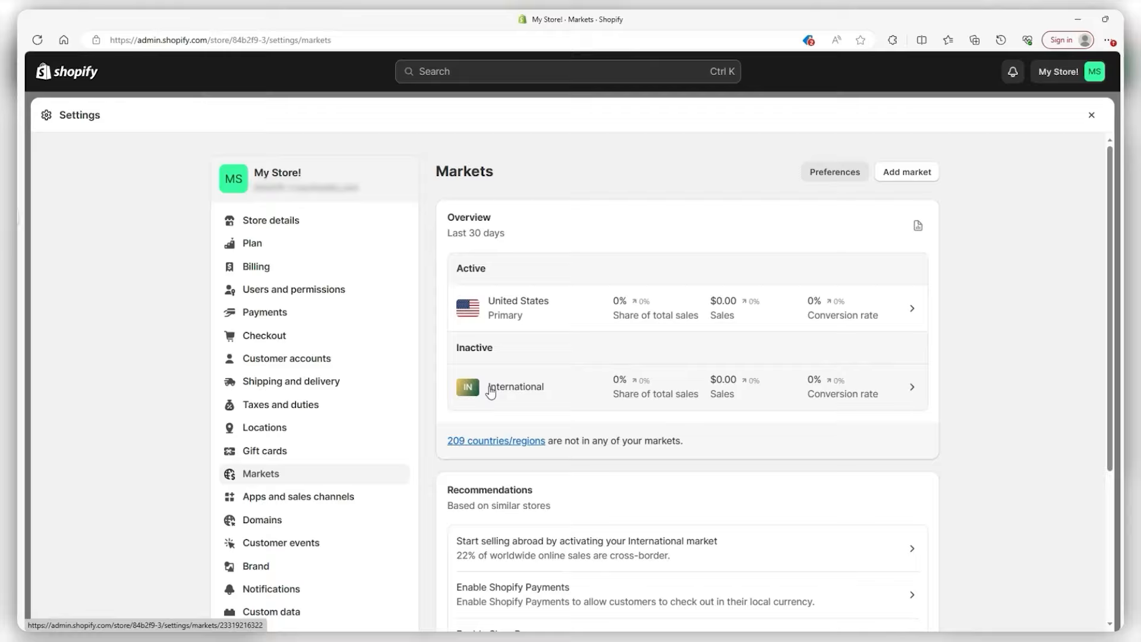
scroll(588, 387, "down", 1)
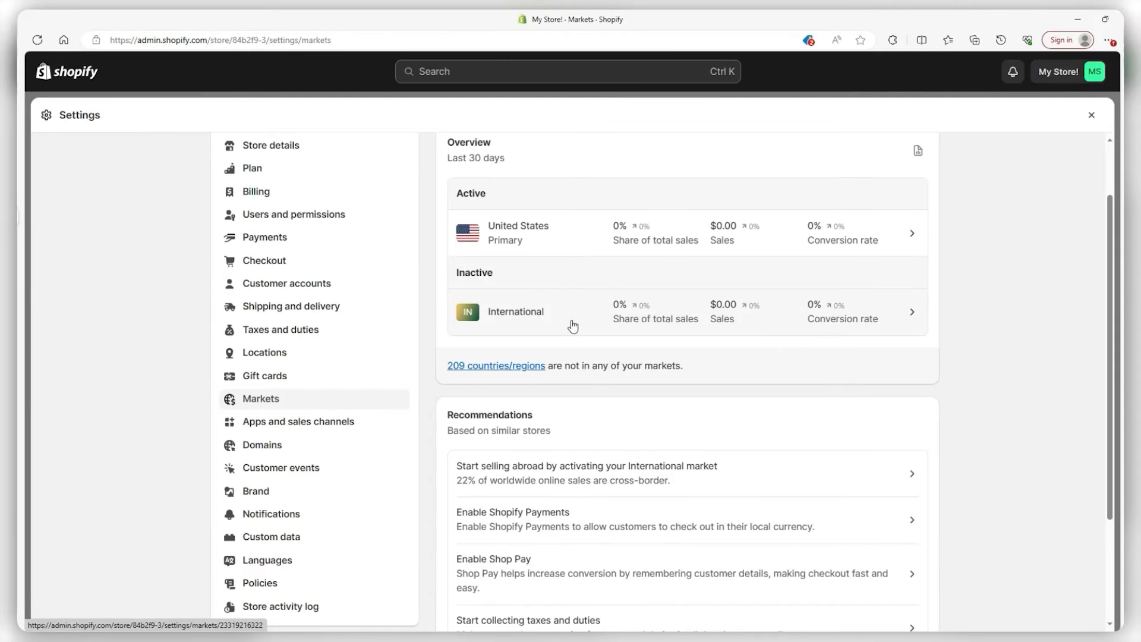
left_click(786, 316)
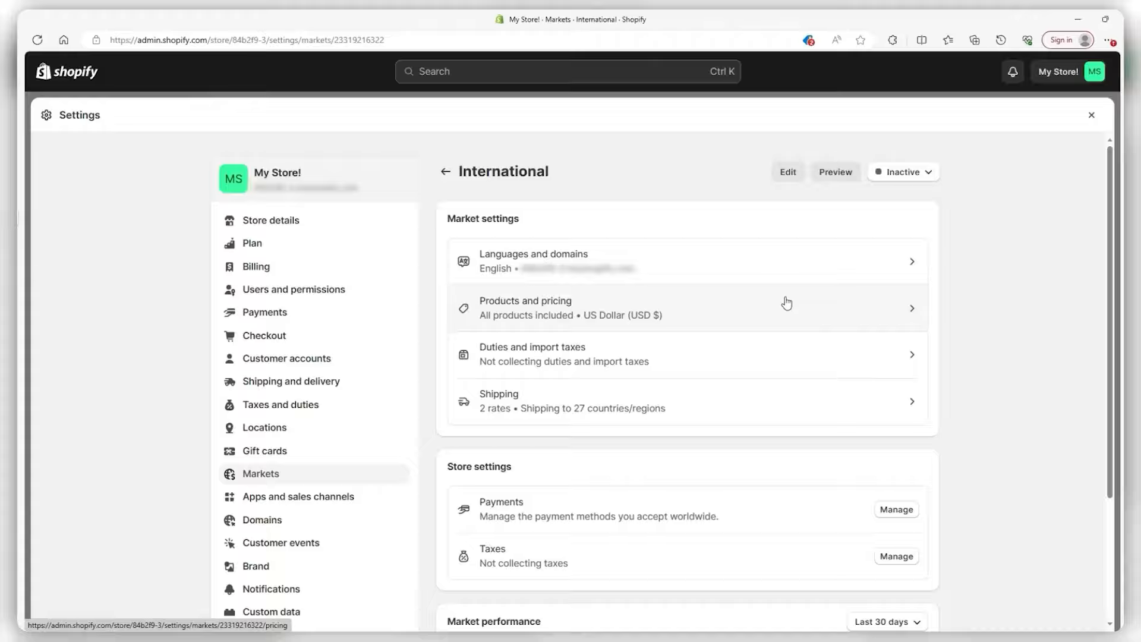
left_click(787, 176)
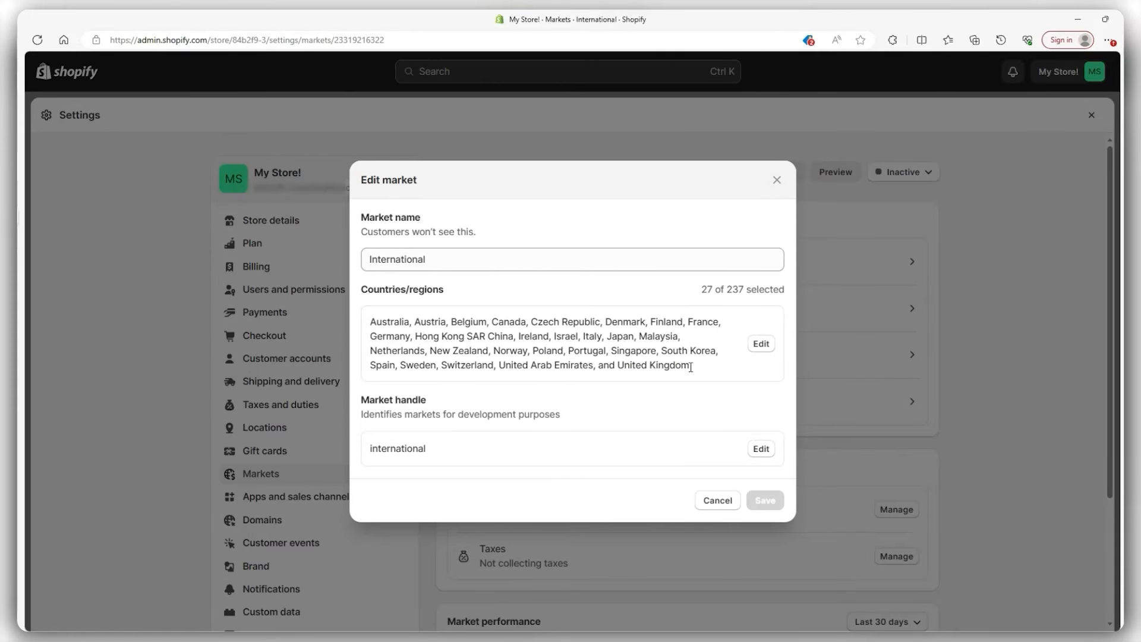
Browse the countries and regions of the International market and close the editor without changing the selection.
left_click_drag(690, 367, 370, 321)
left_click(674, 350)
left_click(762, 344)
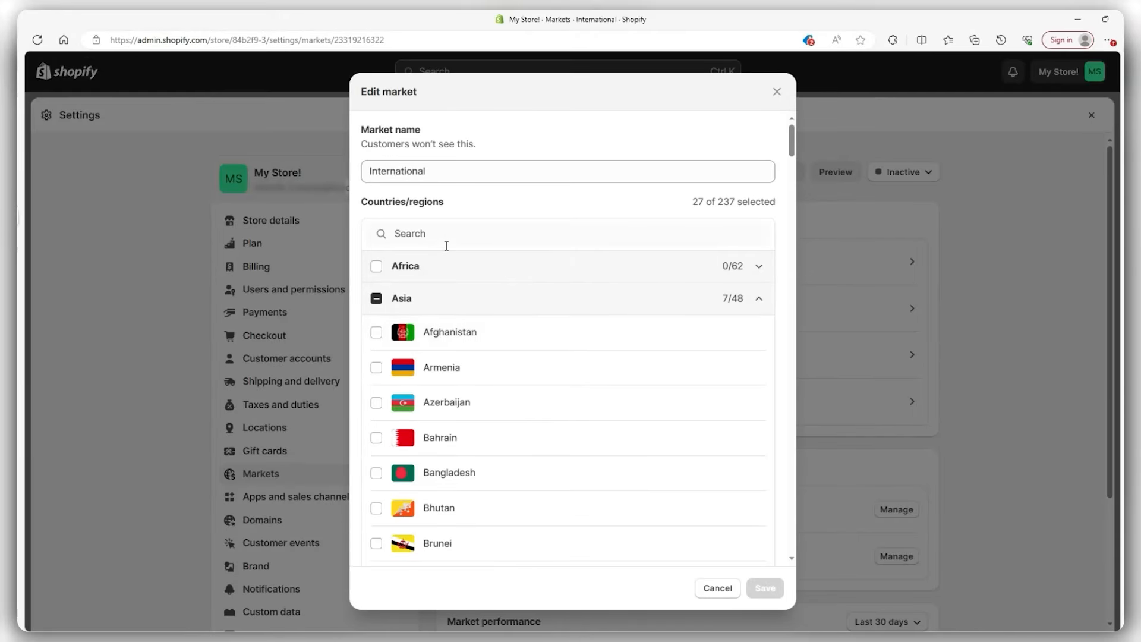
scroll(452, 255, "down", 8)
scroll(463, 273, "down", 8)
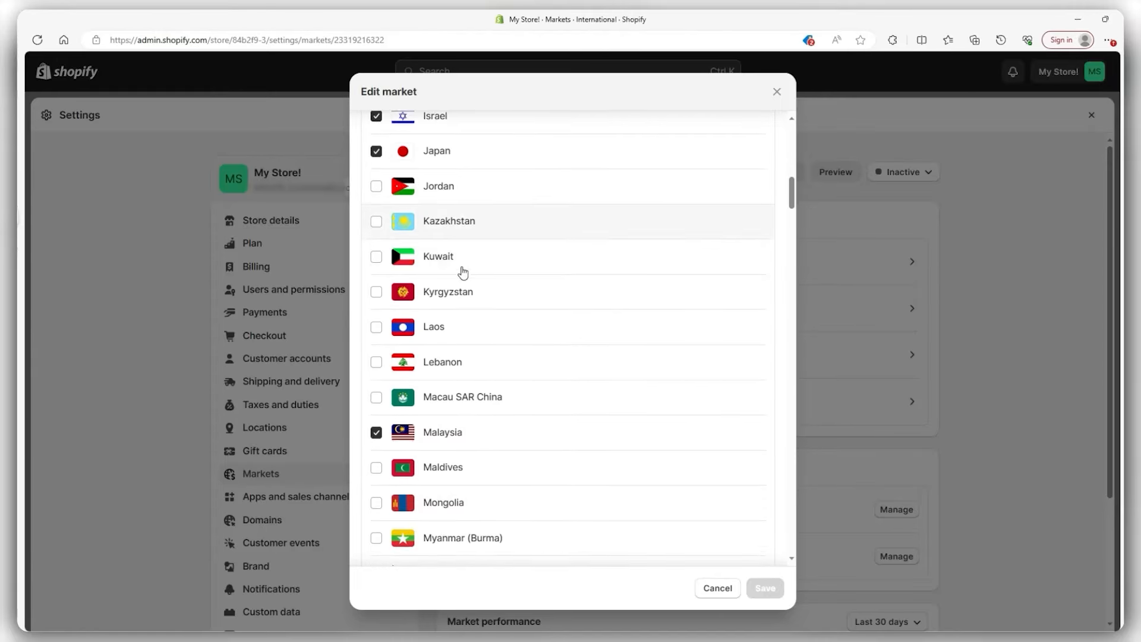
scroll(463, 272, "down", 6)
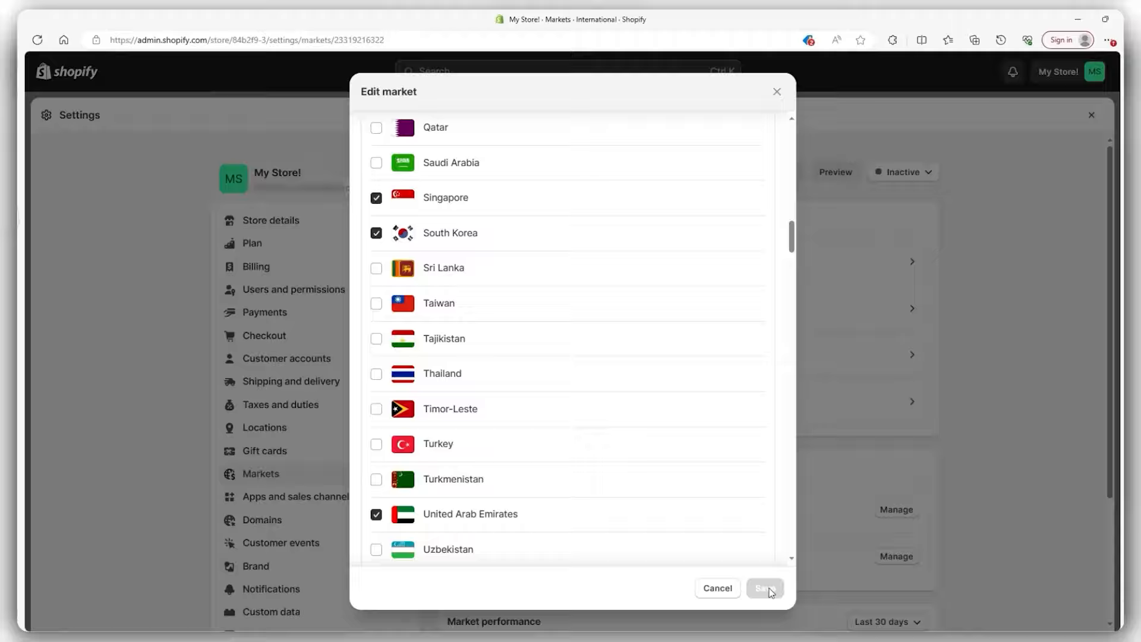
left_click(872, 553)
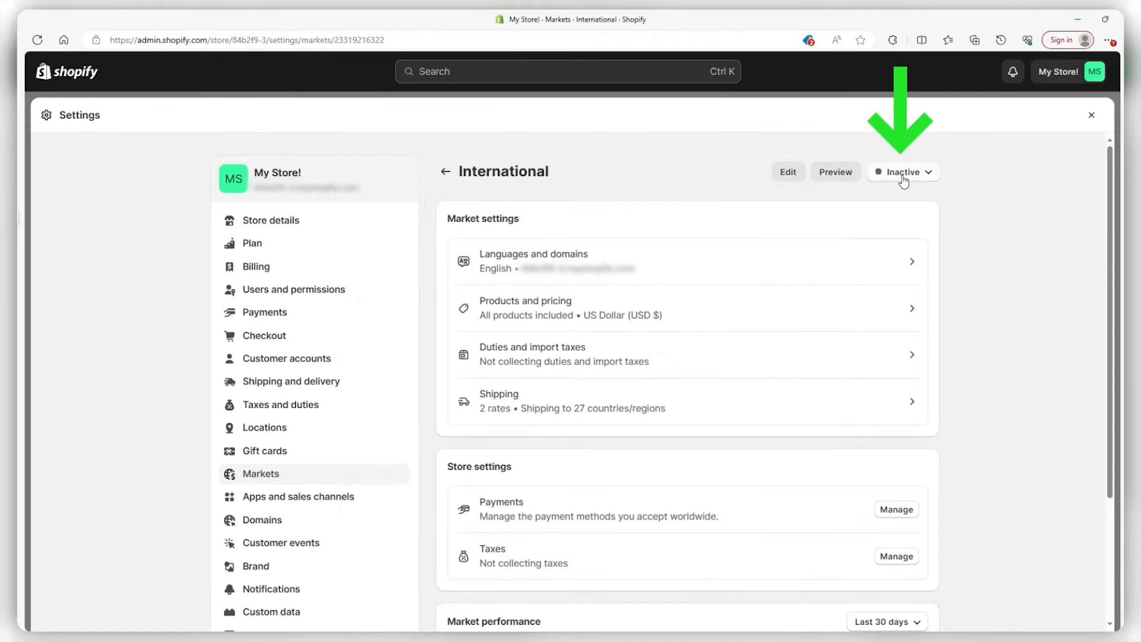
Set the International market's status to Active and save the change.
left_click(905, 181)
left_click(878, 204)
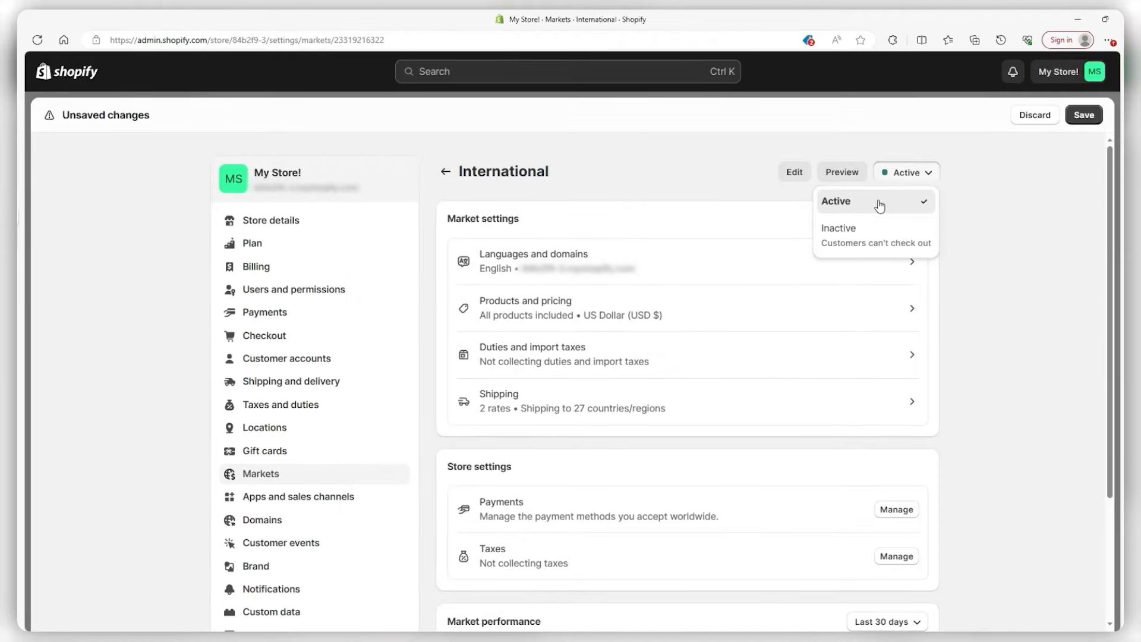
left_click(1080, 119)
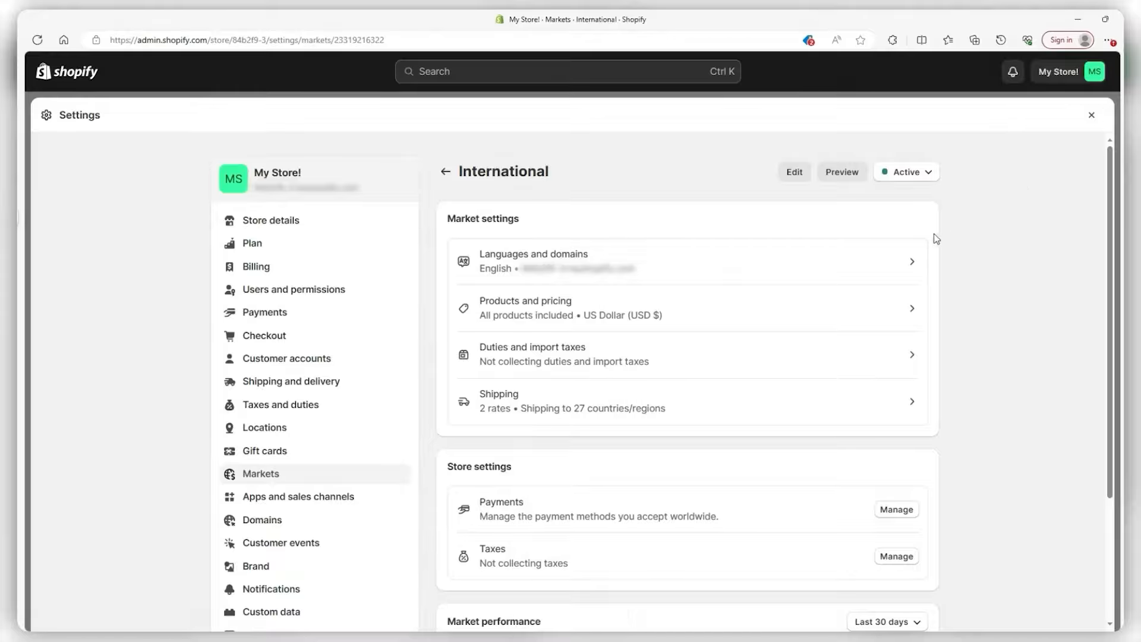
Open the shipping and delivery settings and review the shipping rates, expected delivery dates and local delivery sections.
left_click(289, 387)
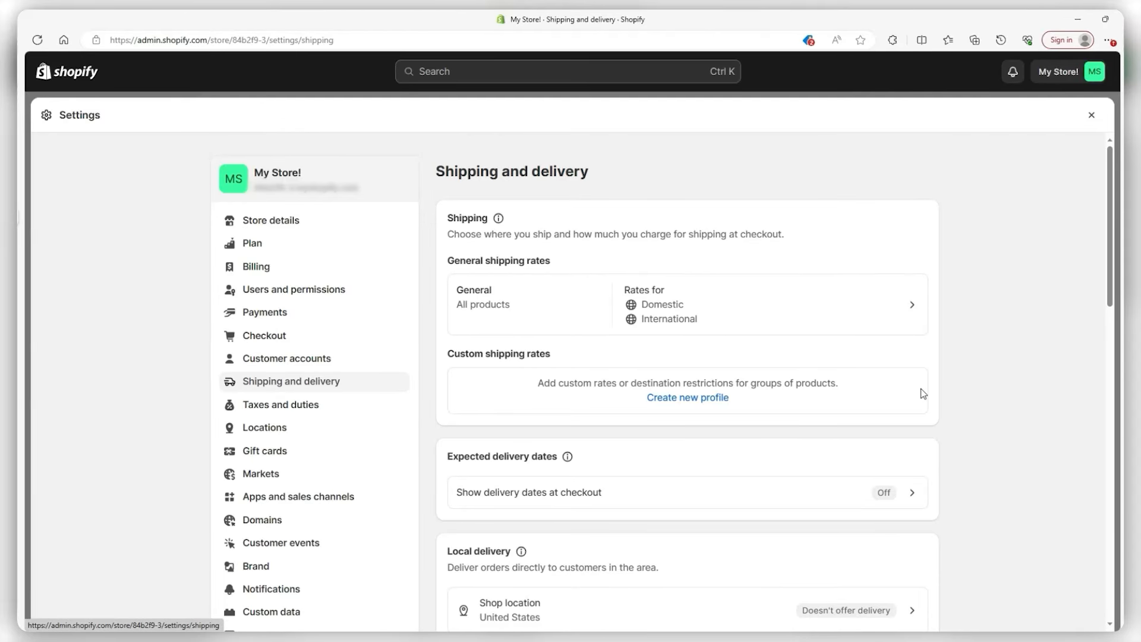
scroll(923, 393, "down", 1)
scroll(659, 333, "up", 1)
scroll(523, 372, "down", 1)
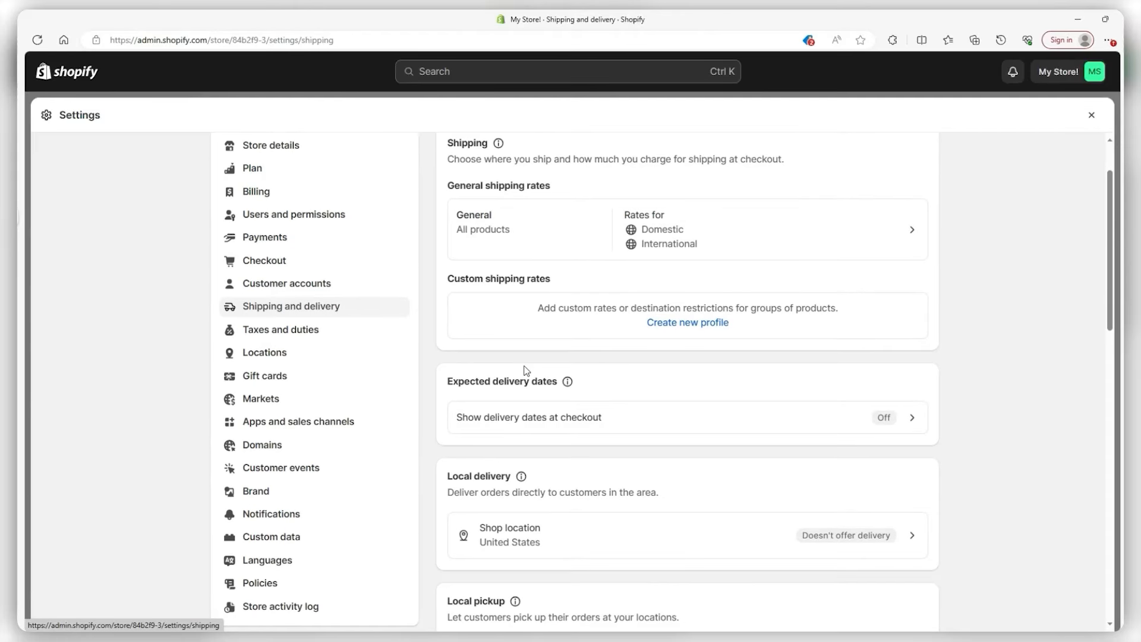
scroll(526, 371, "up", 1)
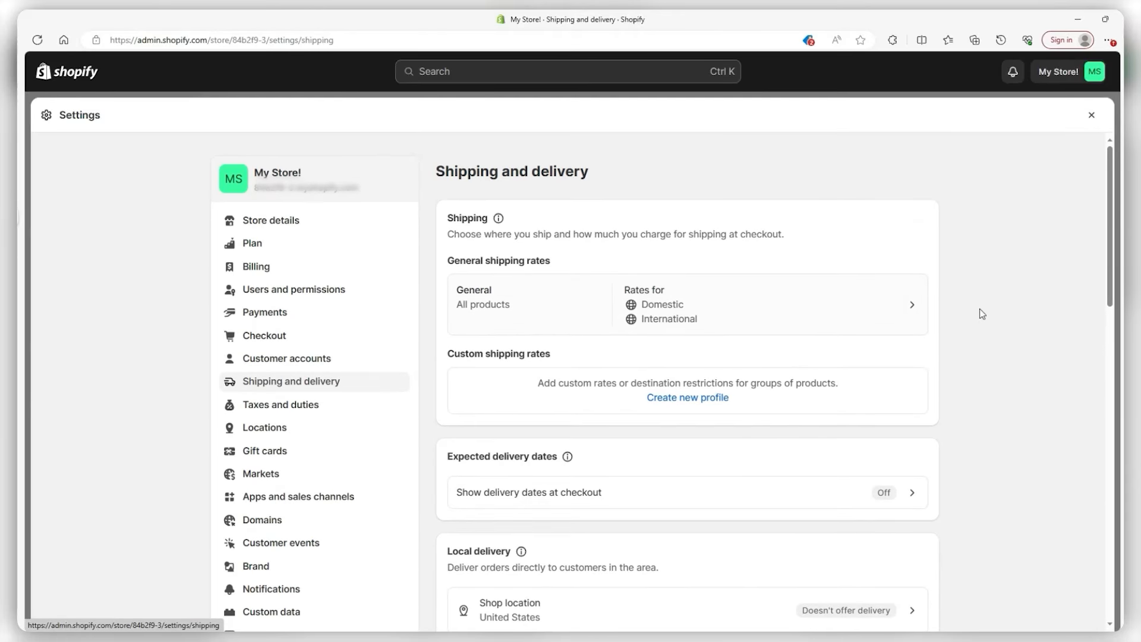
scroll(1029, 299, "down", 1)
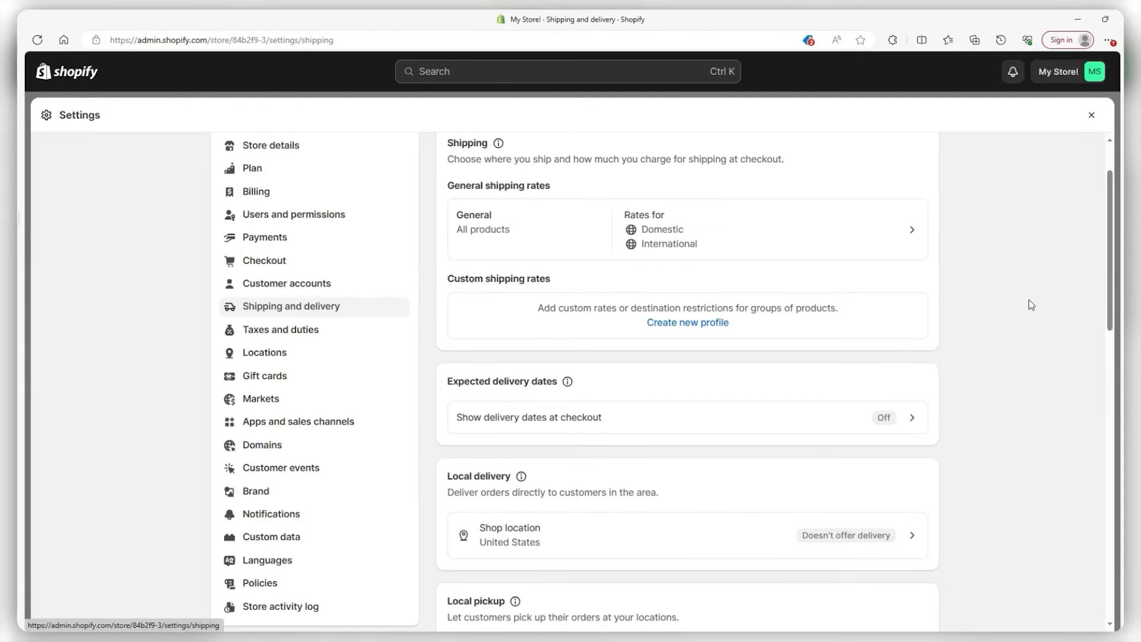
scroll(1029, 300, "up", 1)
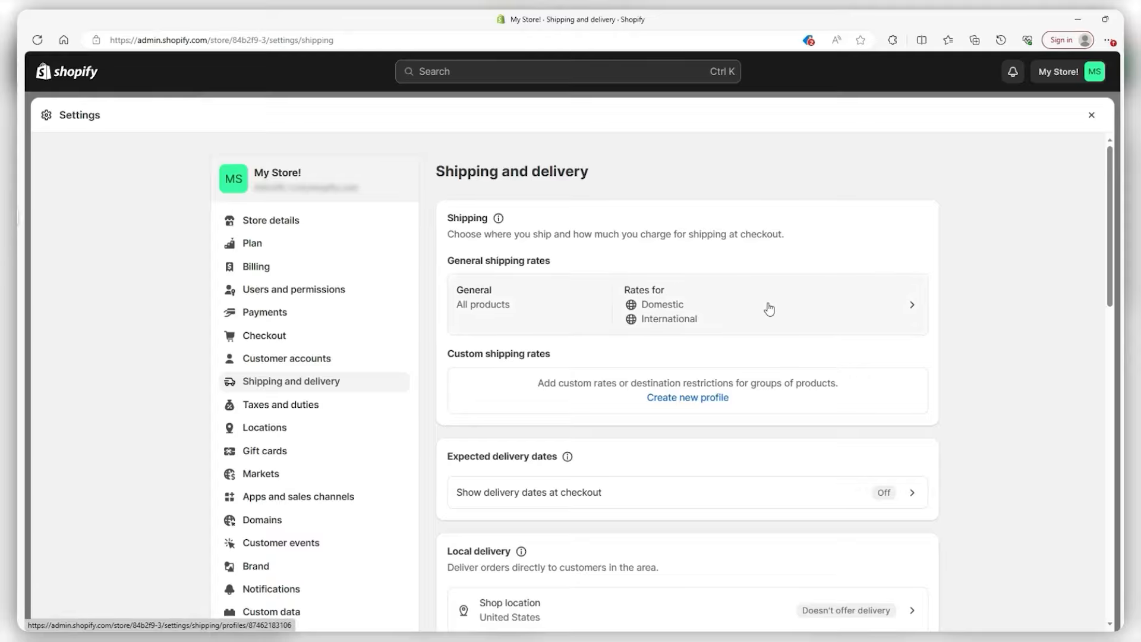
Open the General shipping profile and page through its product list to the end.
left_click(854, 308)
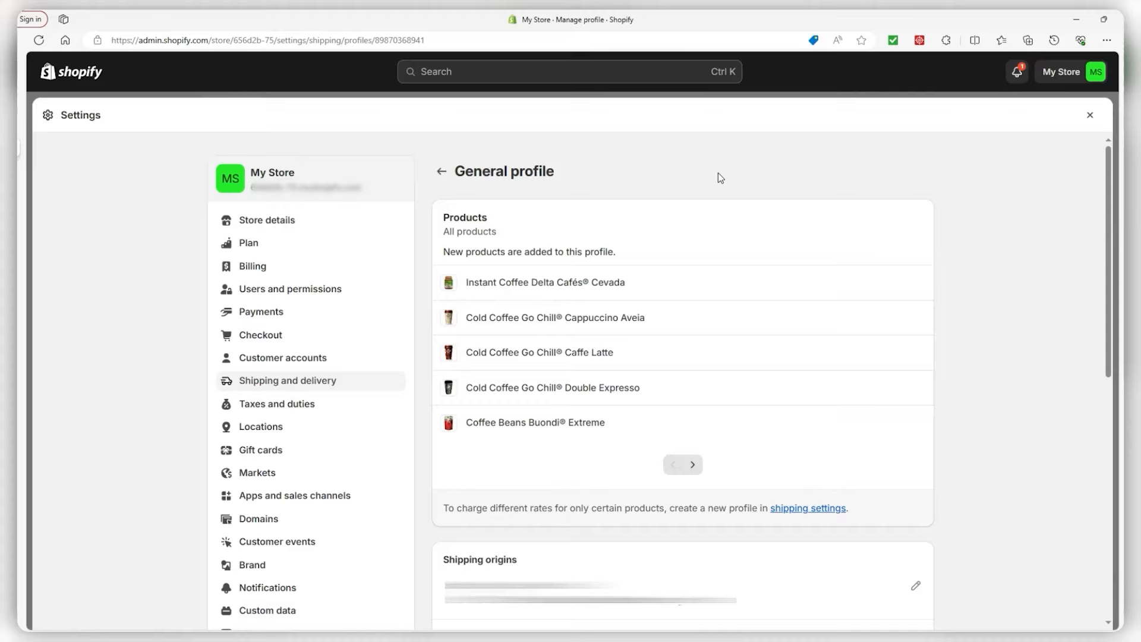
left_click(693, 466)
left_click(693, 466)
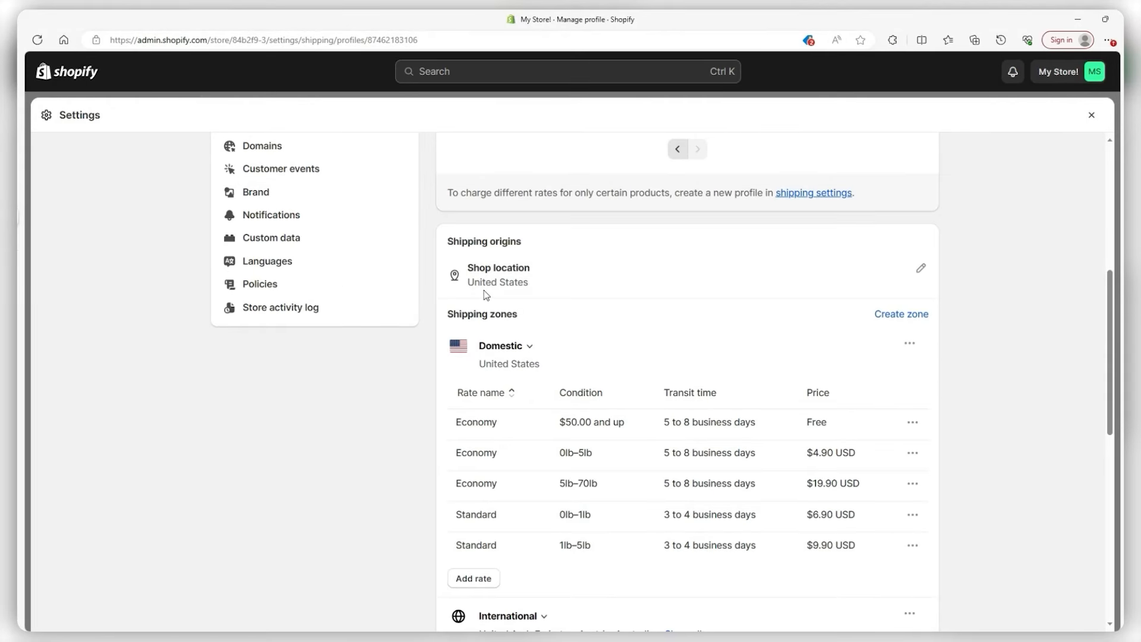
Examine the General profile's shipping zones and check the options for the Domestic Economy 0lb–5lb rate.
scroll(484, 290, "down", 1)
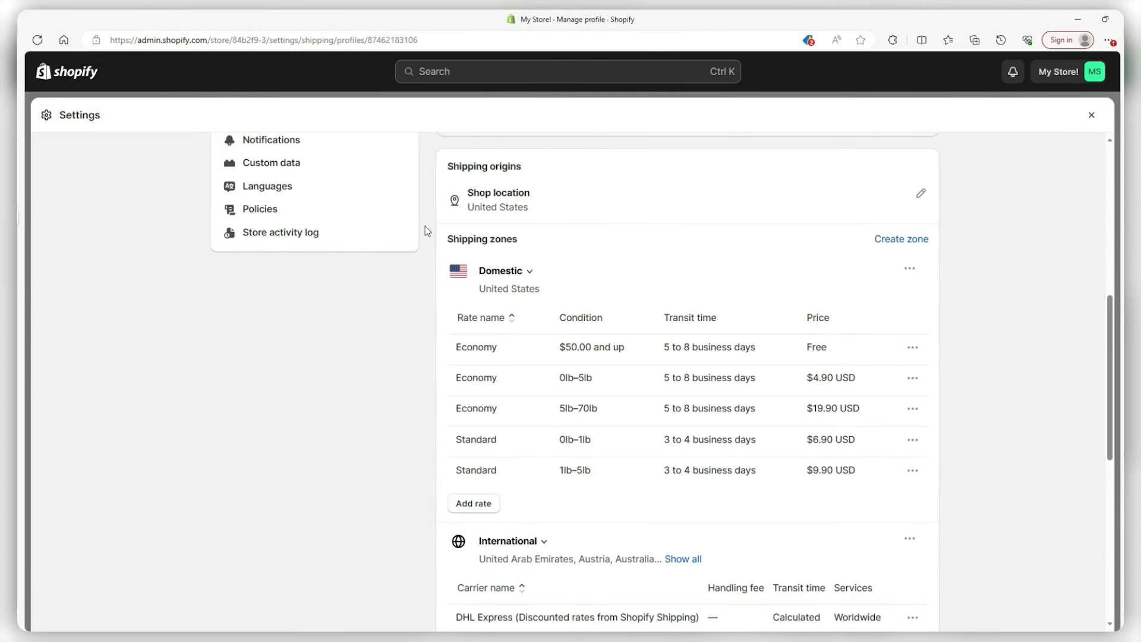
scroll(484, 220, "down", 4)
scroll(484, 220, "up", 4)
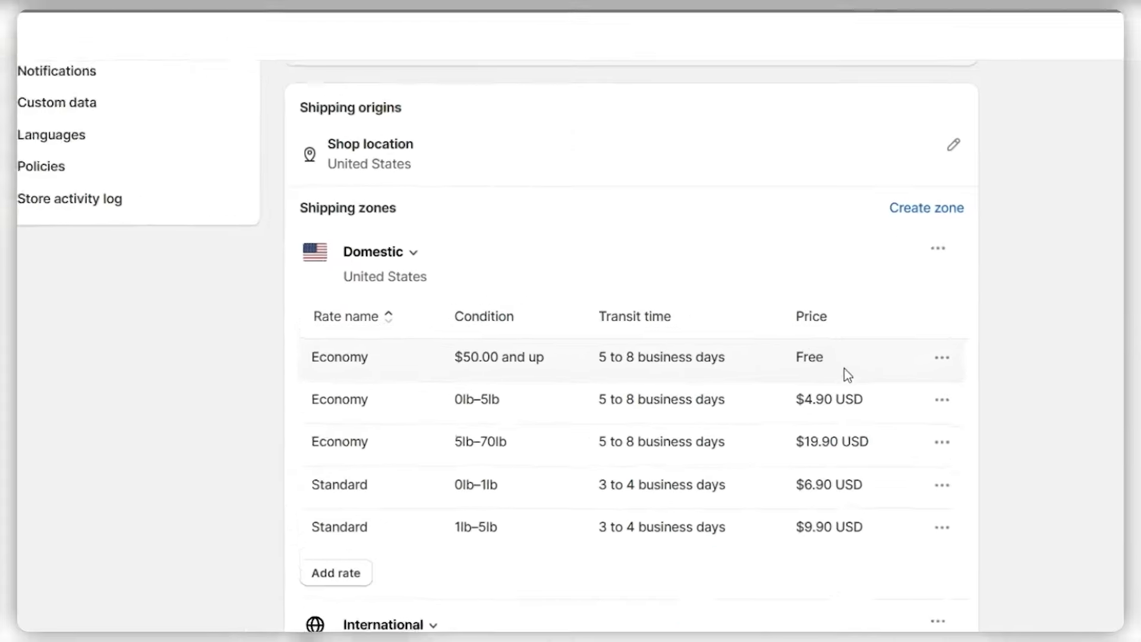
left_click(913, 378)
left_click(977, 475)
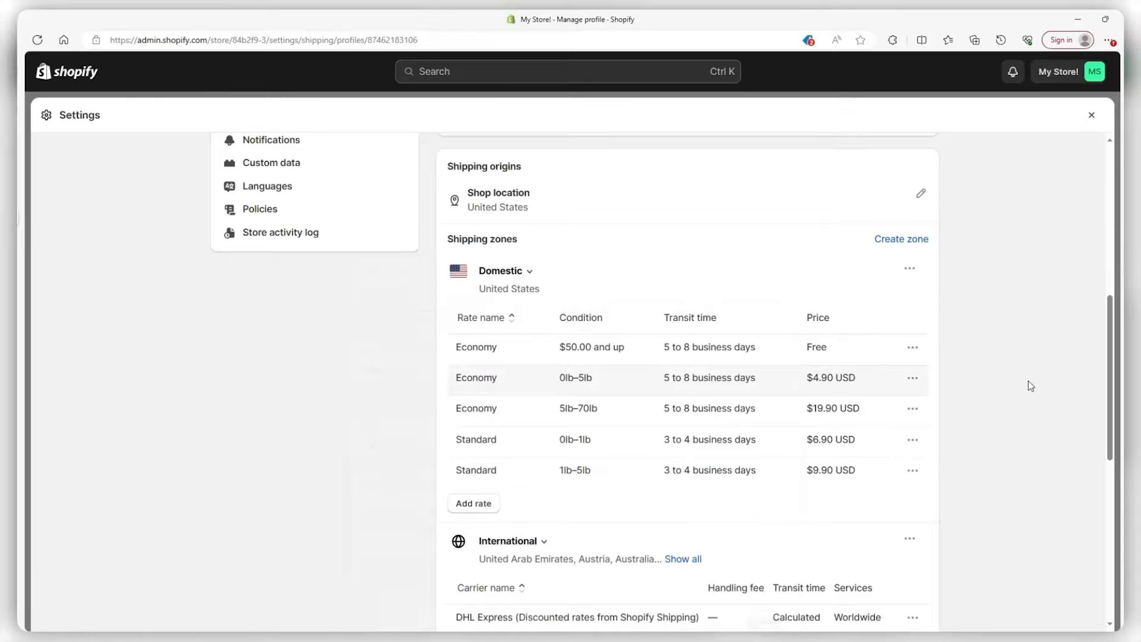
Open the form for adding a rate to the International zone and close it without adding one.
scroll(643, 398, "down", 5)
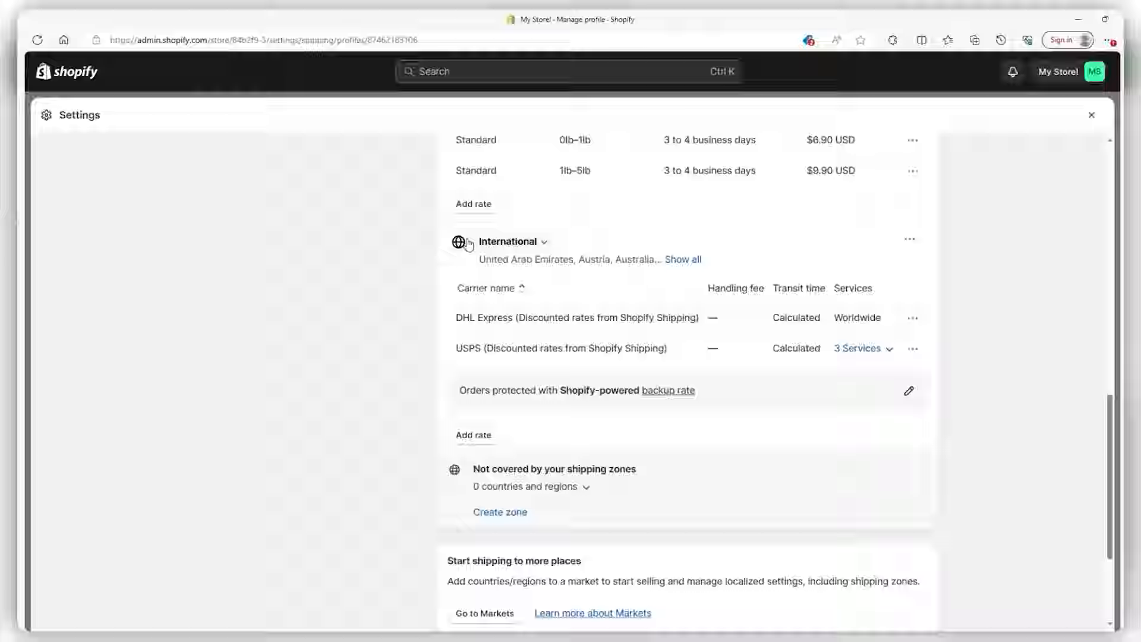
left_click(473, 436)
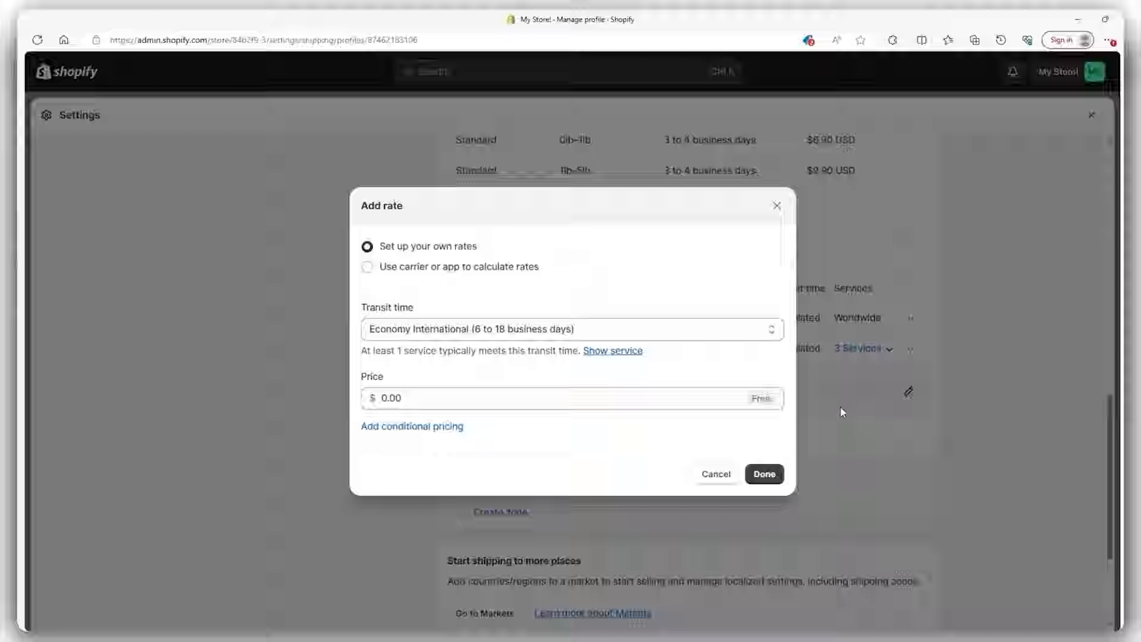
left_click(711, 474)
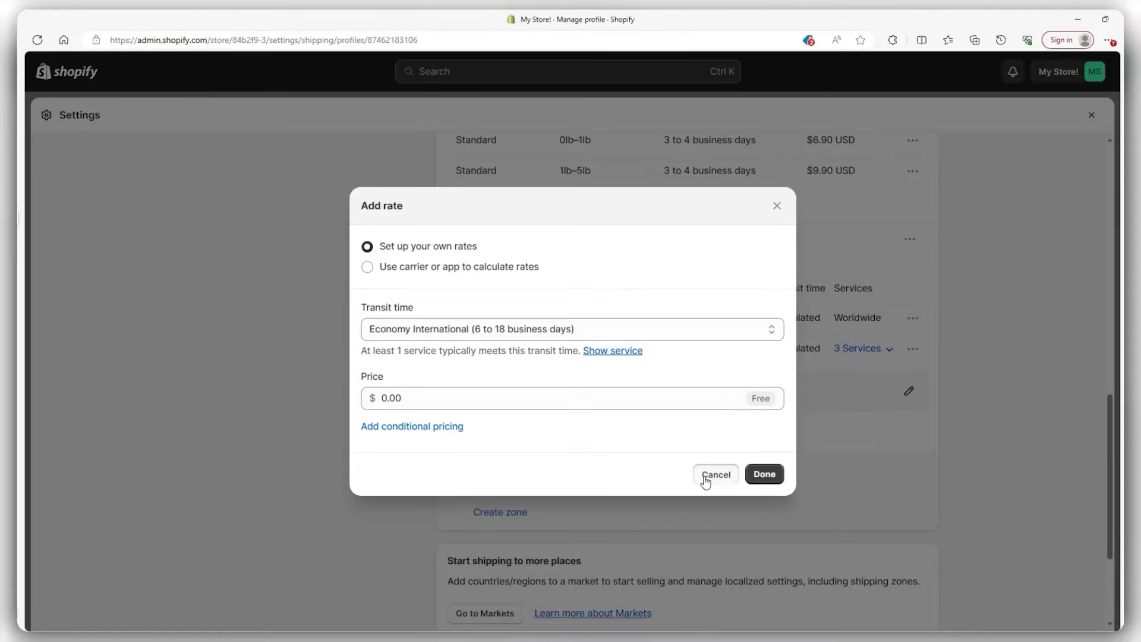
Open the default return rules in the store policies and review the return window, return shipping cost and restocking fee options.
scroll(321, 443, "up", 6)
scroll(308, 443, "up", 1)
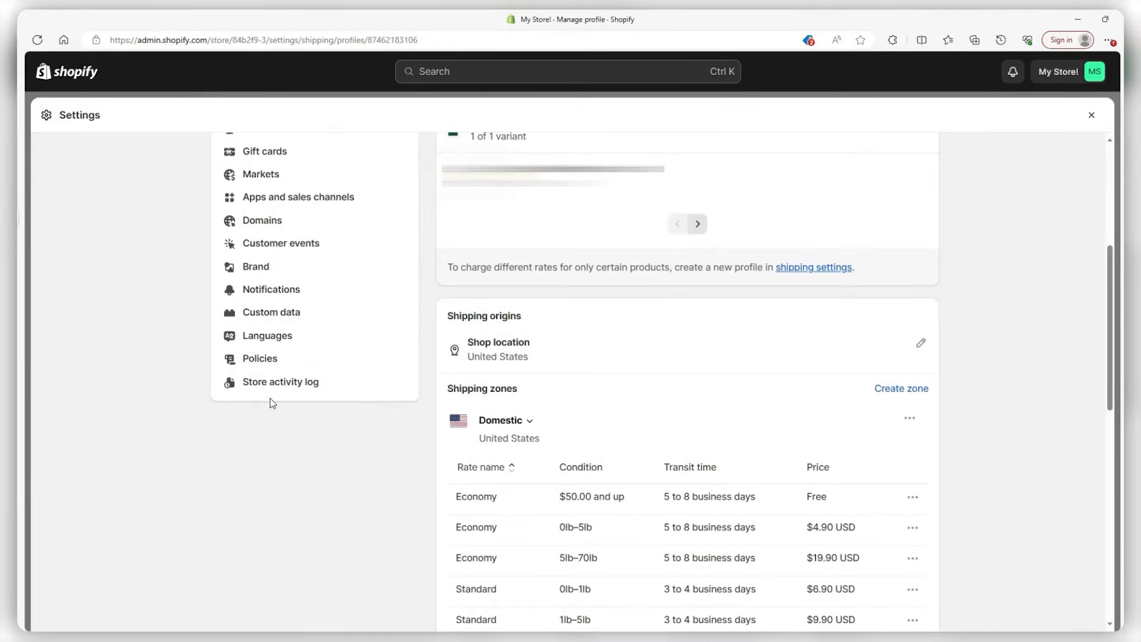
left_click(274, 363)
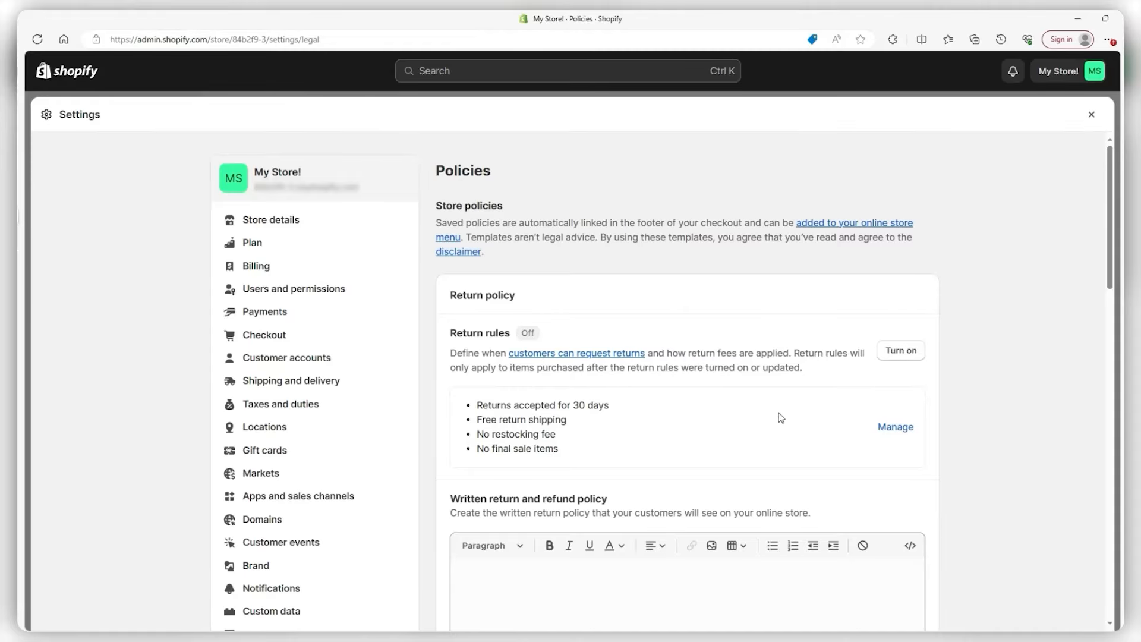
left_click(895, 428)
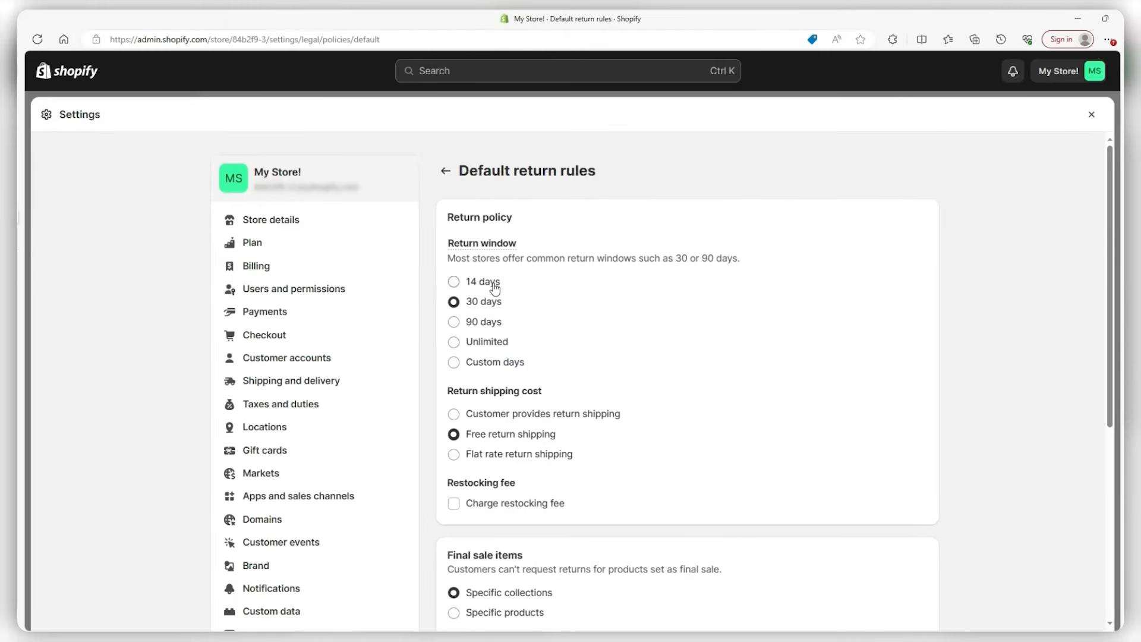
scroll(491, 287, "down", 1)
scroll(523, 347, "down", 1)
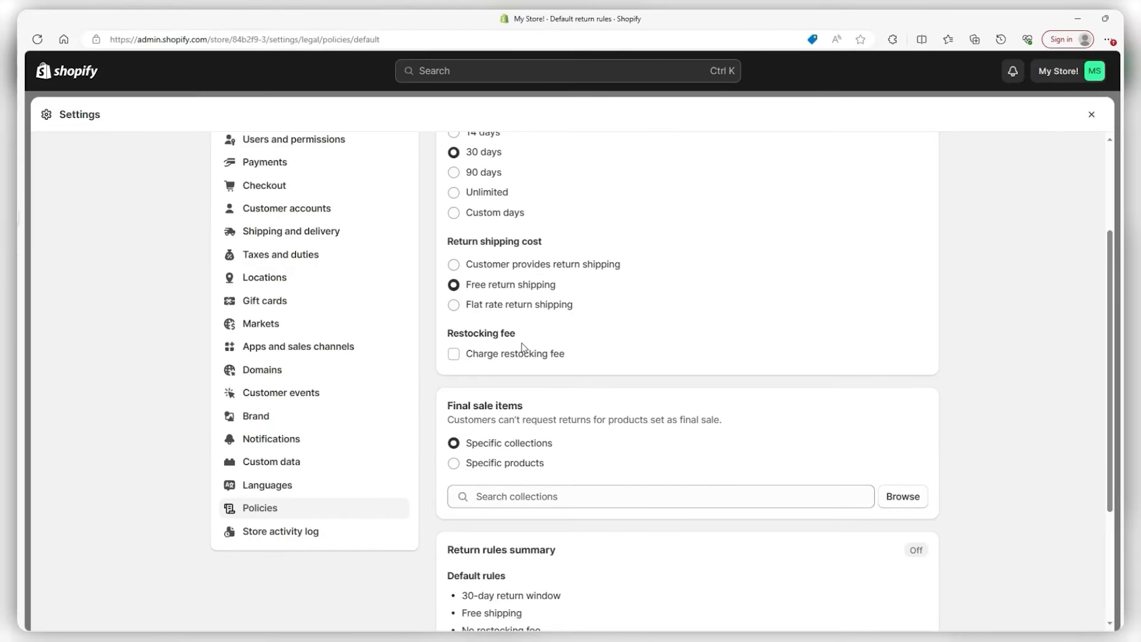
Review the final sale item choices, browse the available collections without adding any, and read the return rules summary.
left_click(492, 463)
left_click(491, 444)
left_click(570, 502)
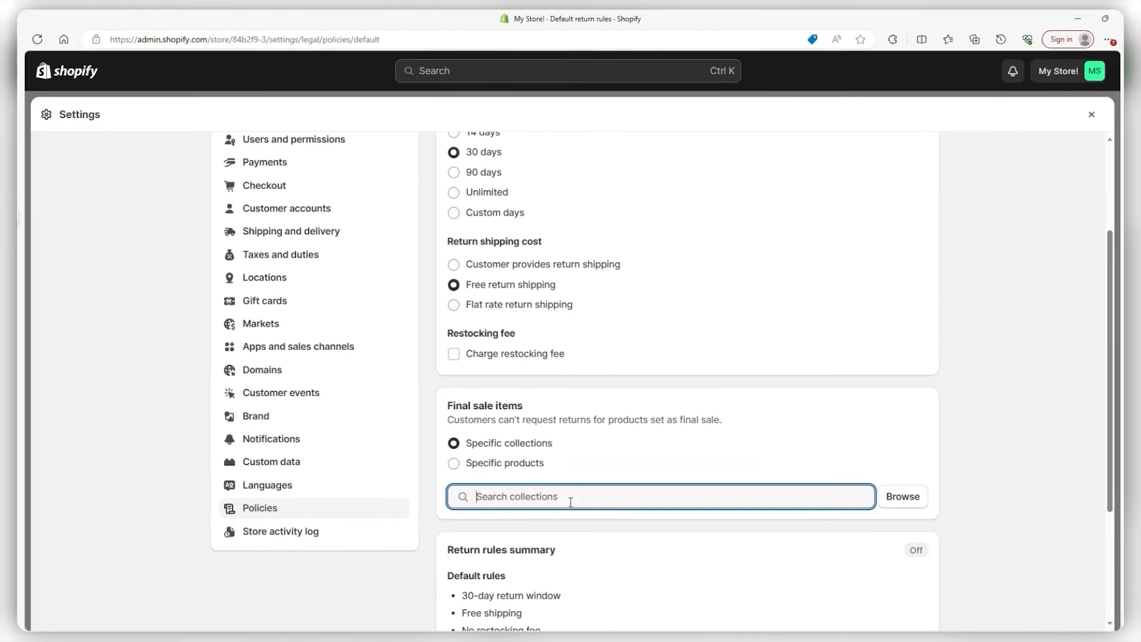
left_click(886, 496)
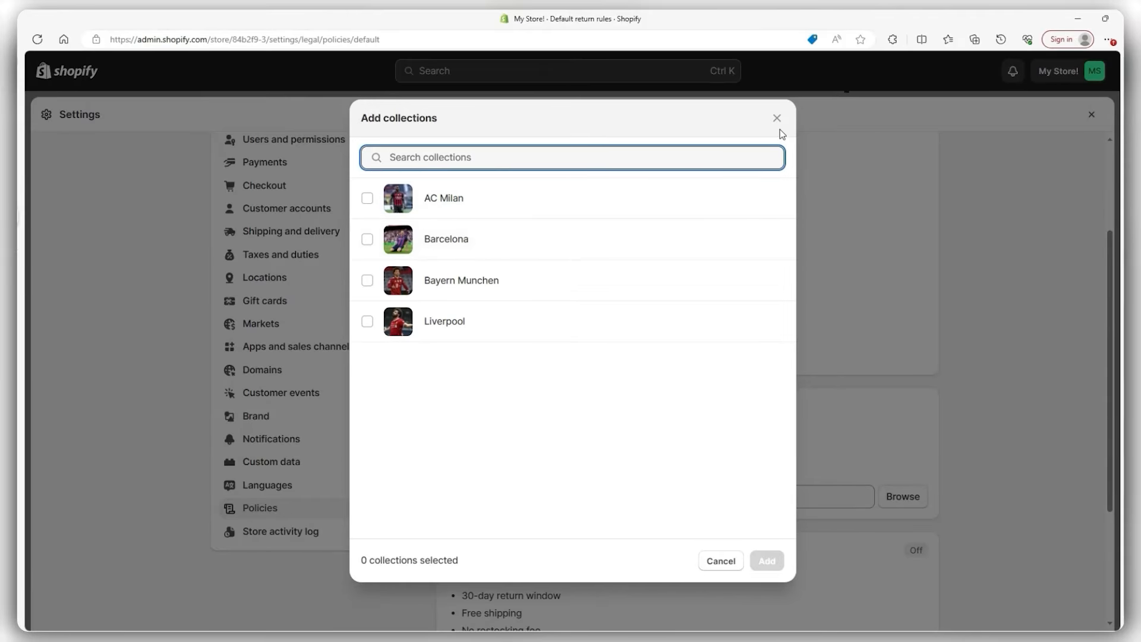
left_click(777, 119)
scroll(603, 450, "down", 3)
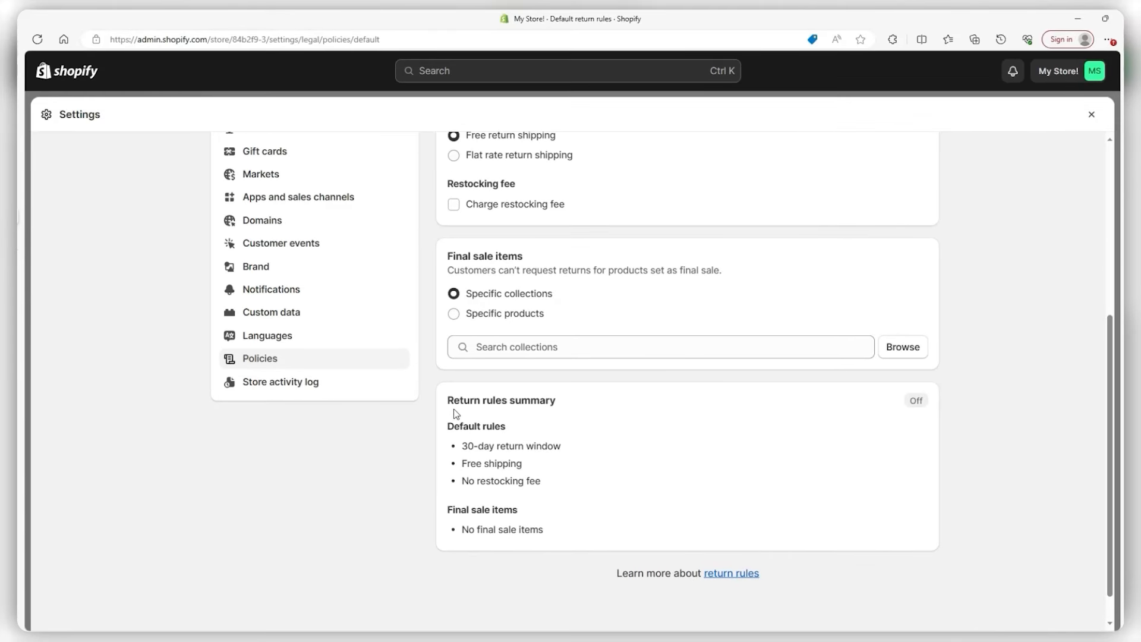
left_click_drag(451, 401, 558, 401)
left_click(615, 437)
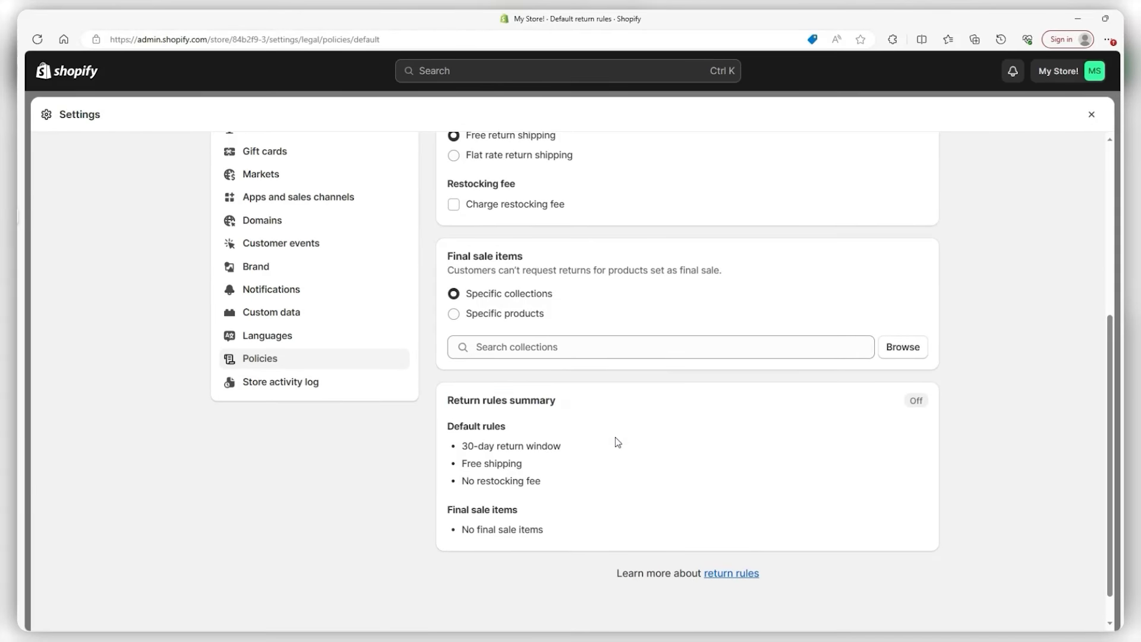
scroll(615, 437, "up", 1)
scroll(615, 440, "up", 3)
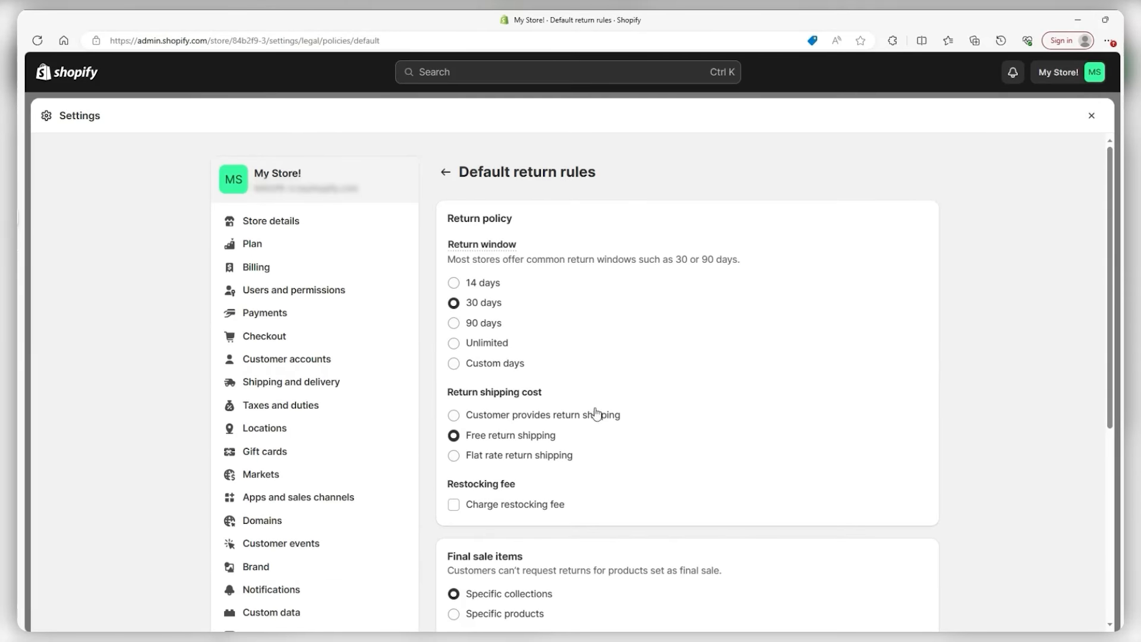
Return to the policies, turn on the return rules and create the written return and refund policy from the template.
left_click(445, 171)
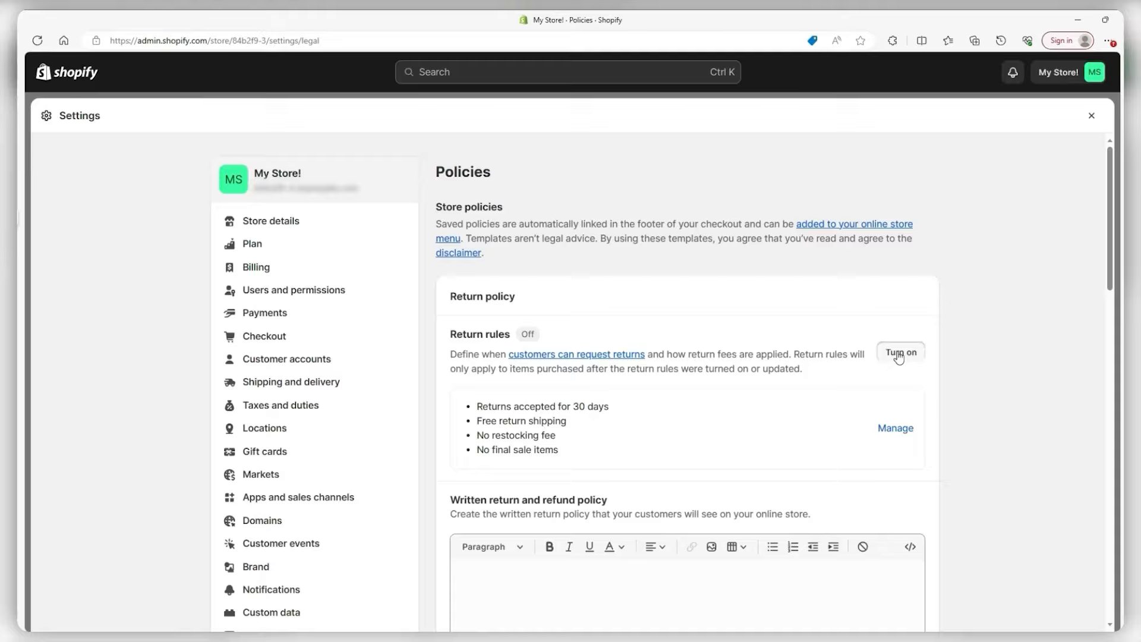
left_click(899, 355)
scroll(601, 346, "down", 2)
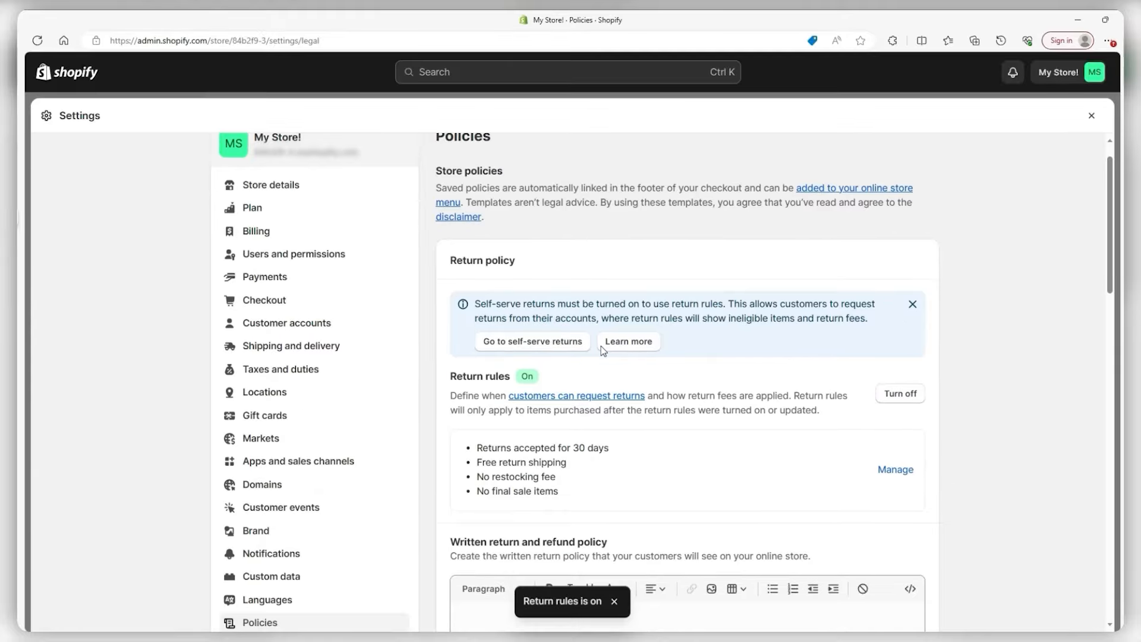
scroll(600, 341, "down", 2)
scroll(596, 337, "down", 3)
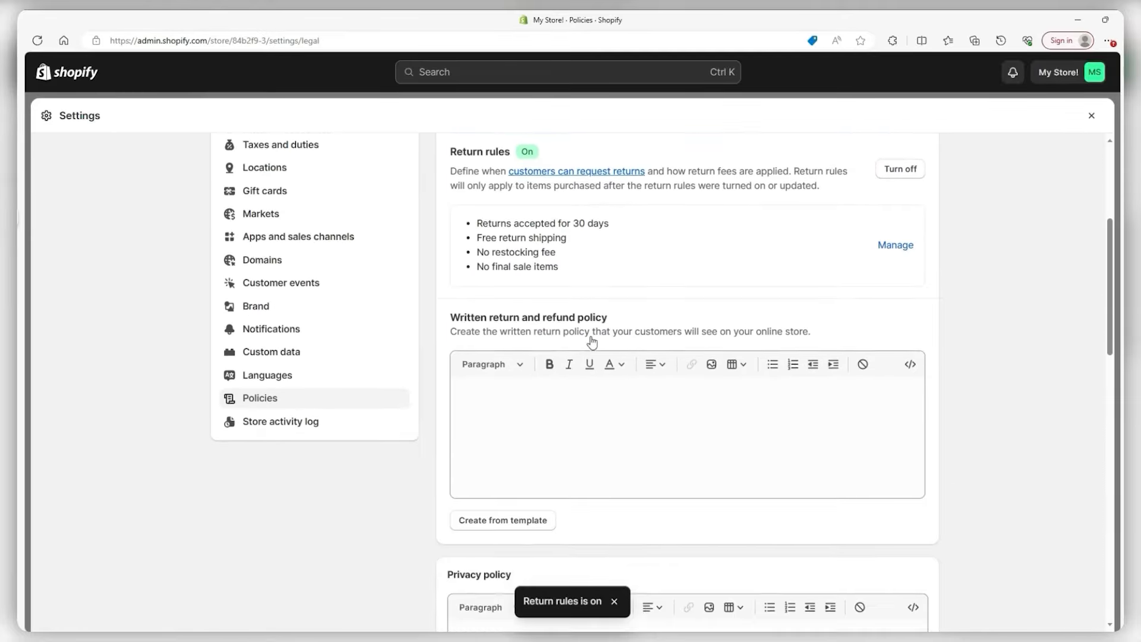
left_click(496, 409)
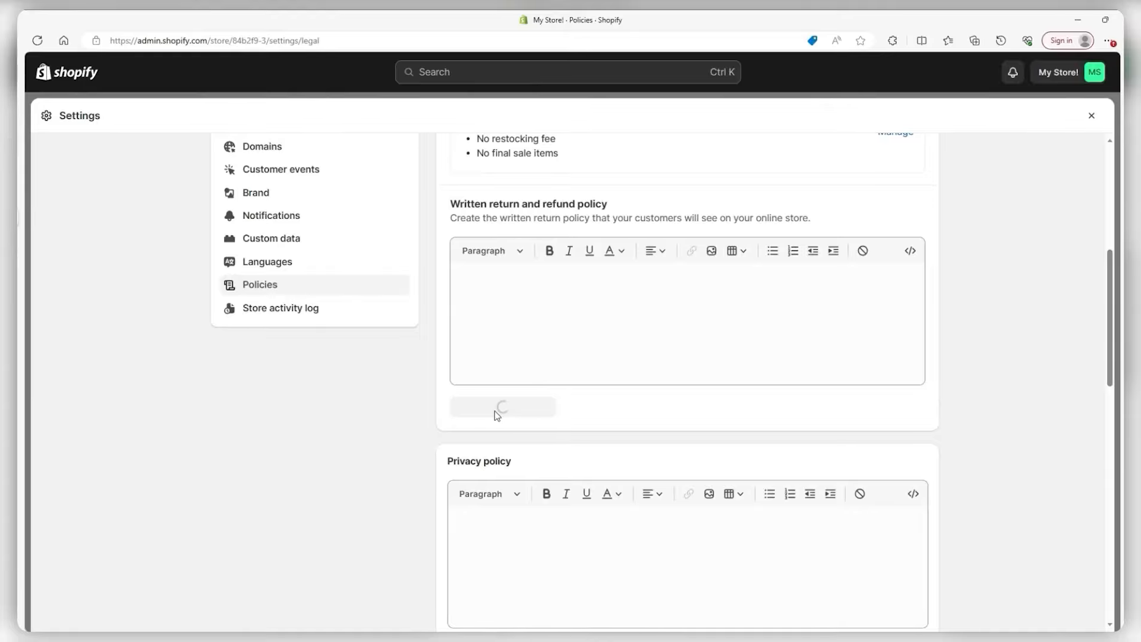
Create the privacy policy and the terms of service from their templates.
scroll(293, 415, "down", 4)
scroll(418, 441, "down", 6)
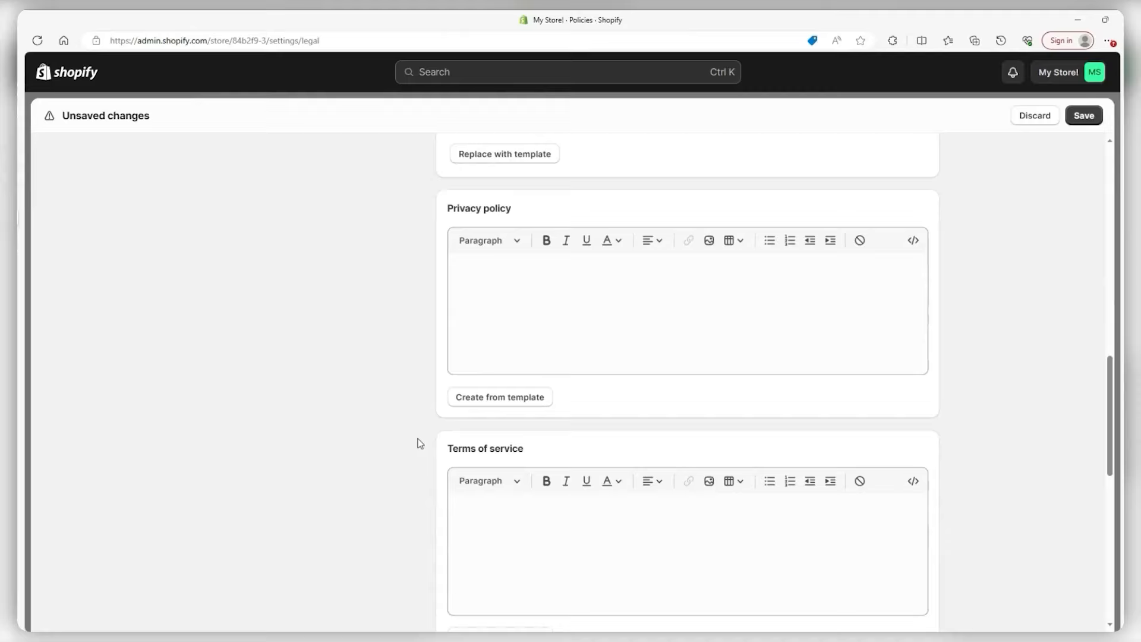
left_click(497, 291)
scroll(371, 352, "down", 4)
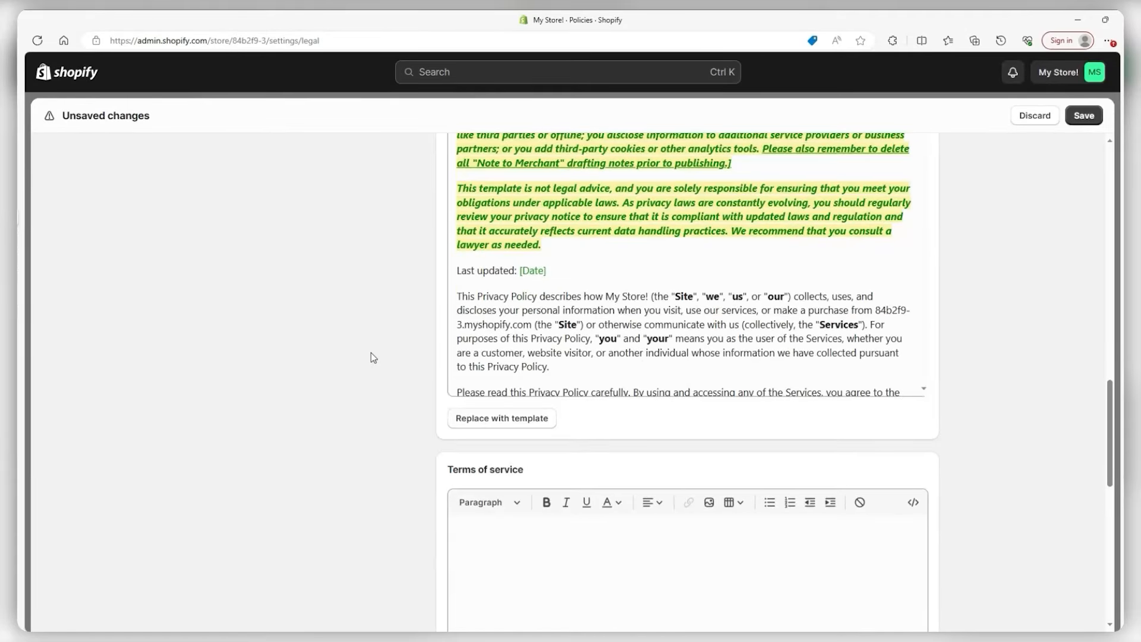
left_click(484, 474)
Paste the prepared shipping policy text into the Shipping policy editor and read through it.
scroll(359, 432, "down", 8)
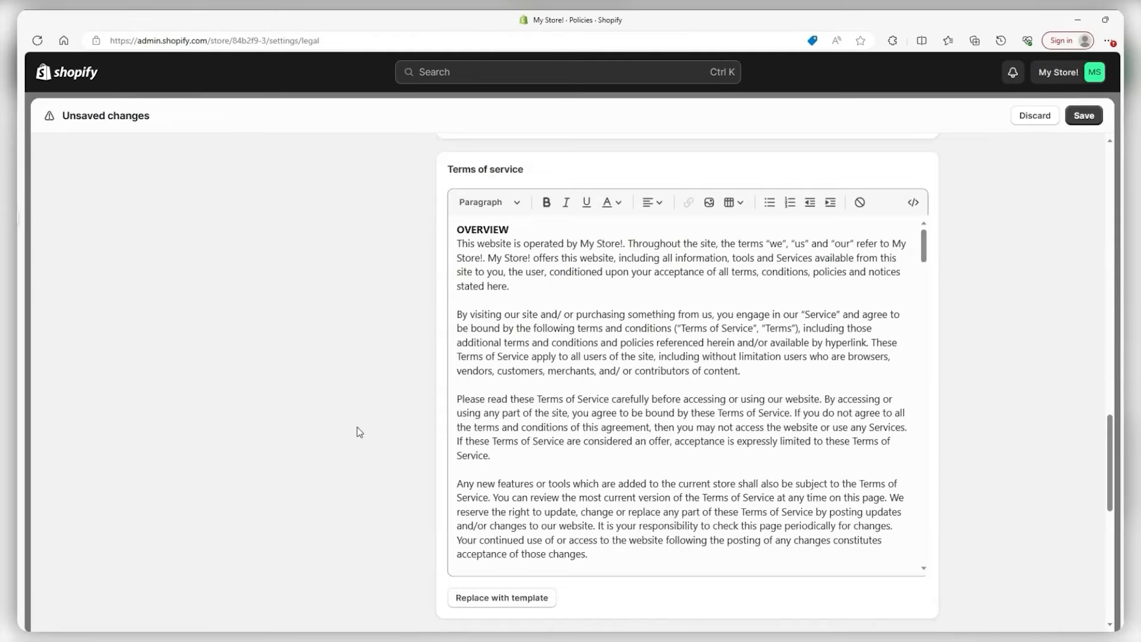
left_click(492, 303)
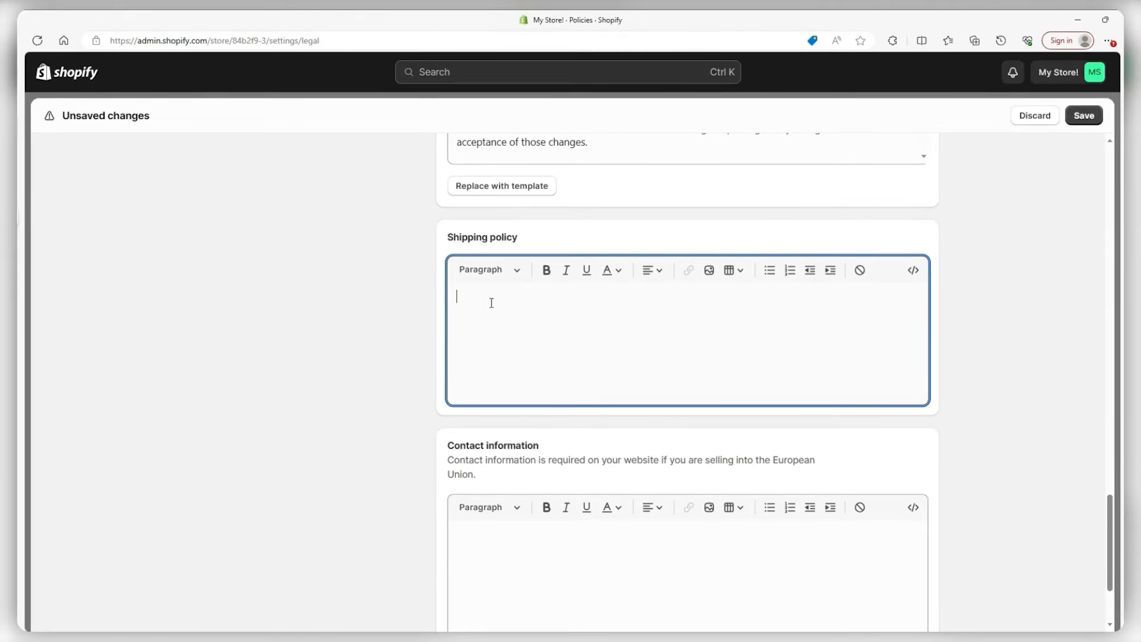
scroll(404, 324, "down", 1)
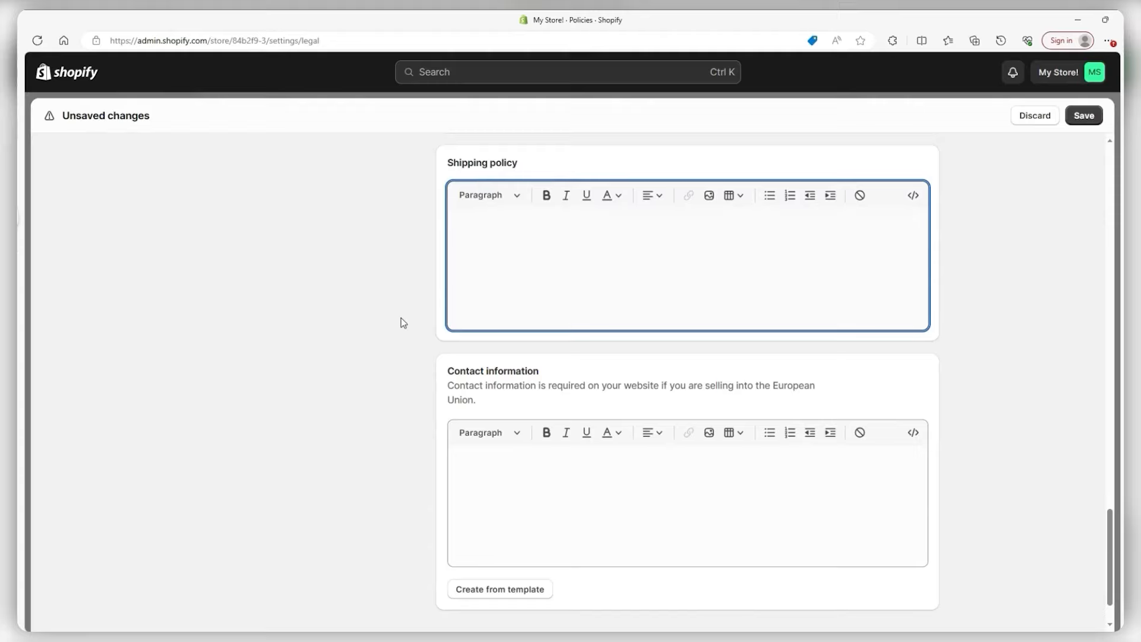
key("ctrl+v")
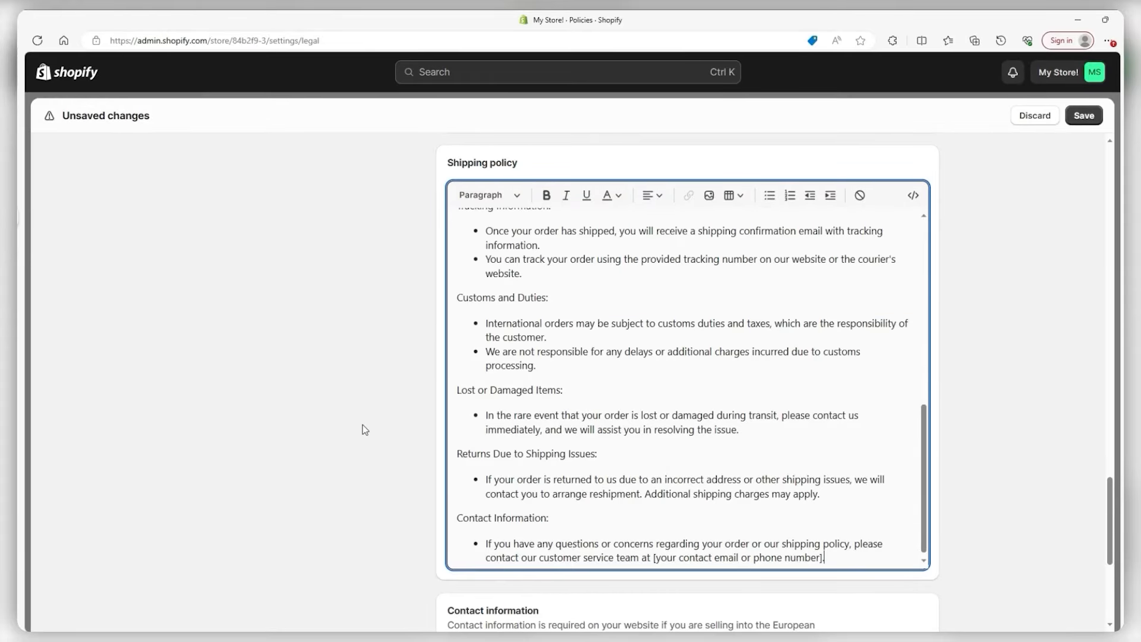
scroll(364, 430, "down", 1)
scroll(364, 429, "up", 2)
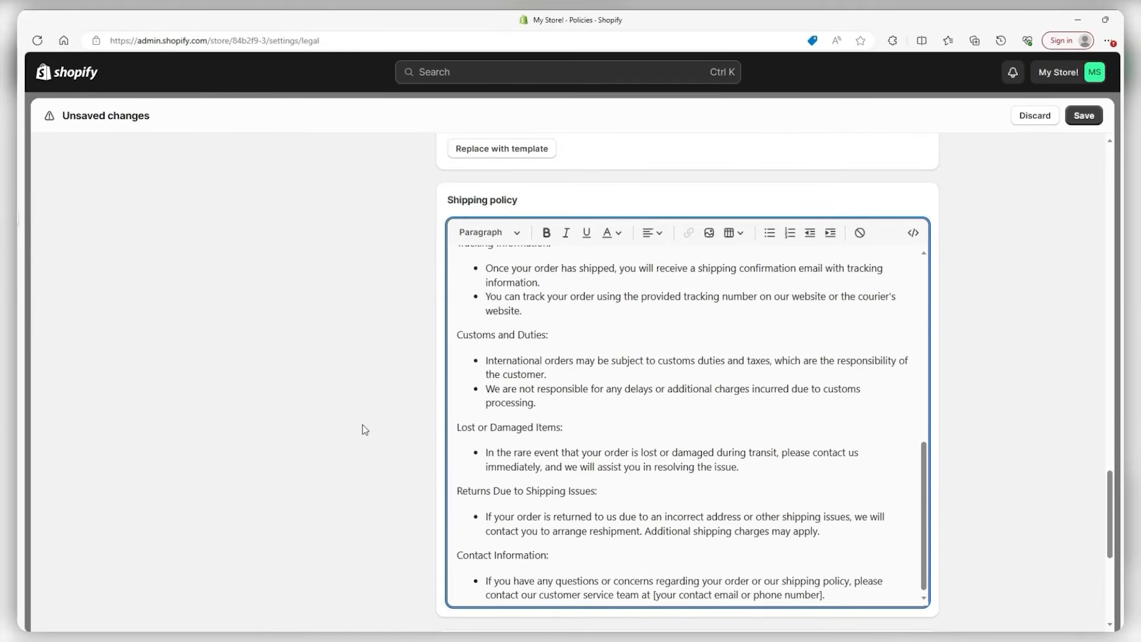
scroll(364, 429, "down", 1)
scroll(575, 433, "up", 10)
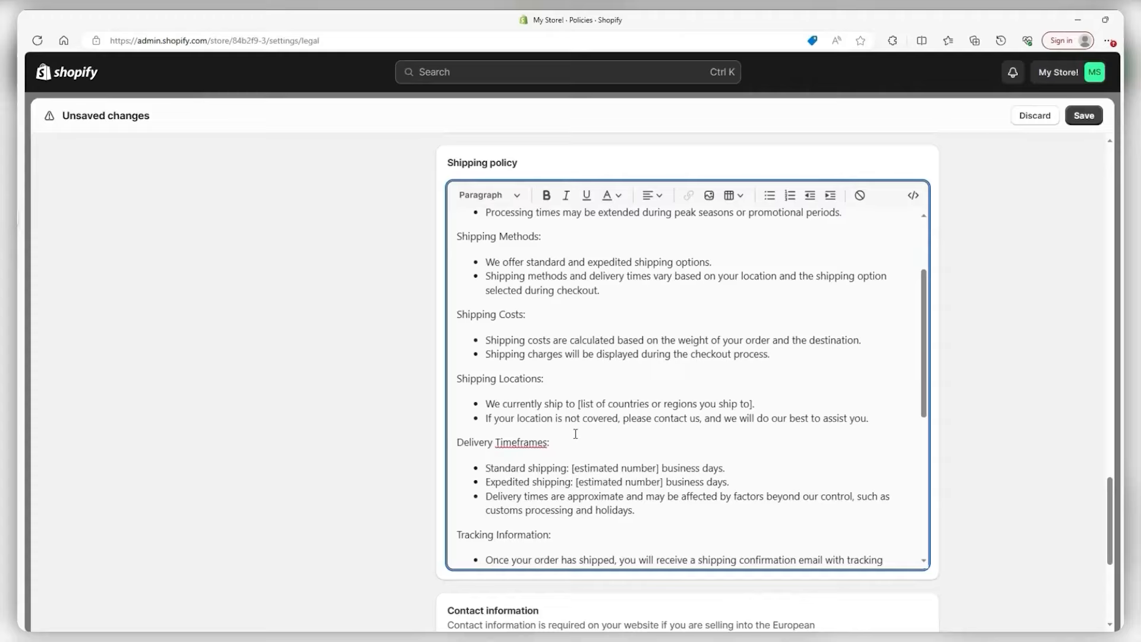
Create the contact information policy from its template.
scroll(367, 443, "down", 5)
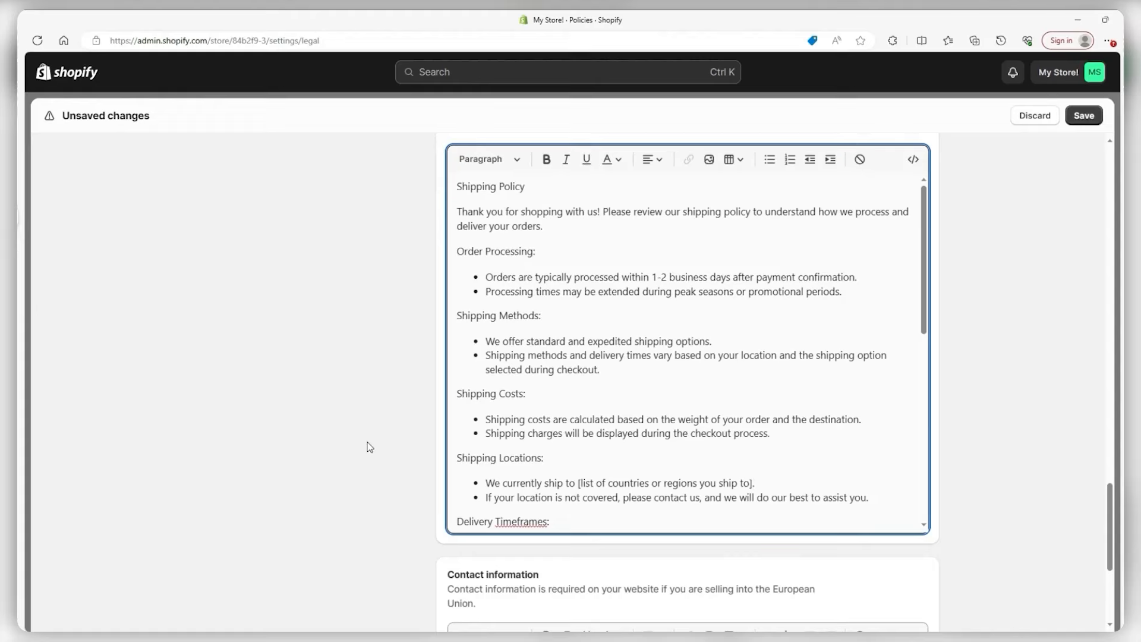
left_click(499, 527)
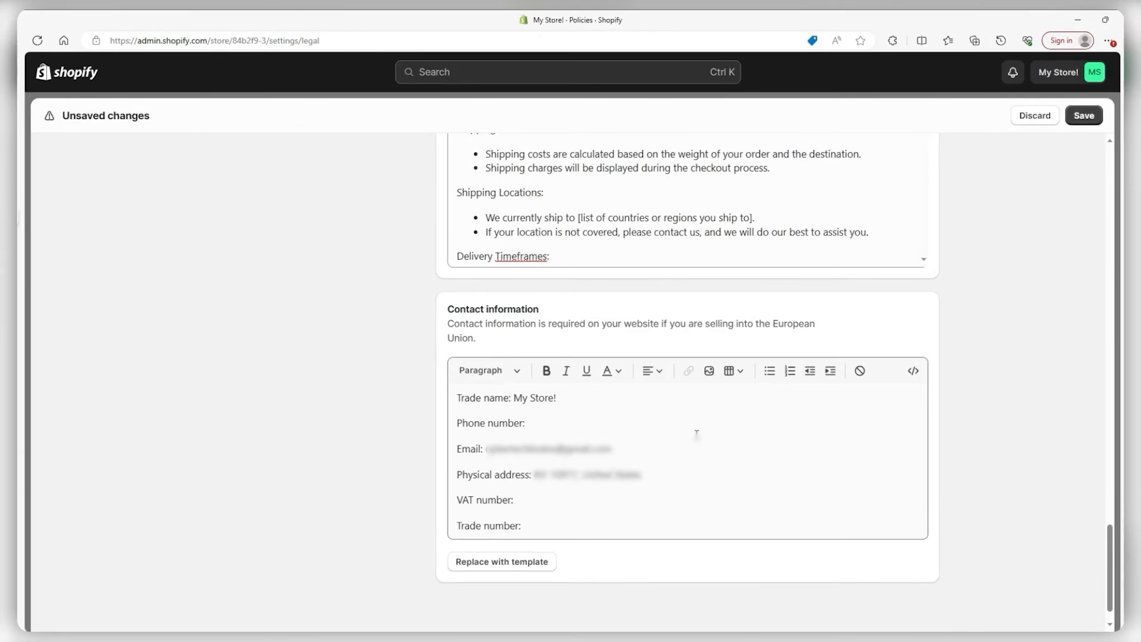
scroll(1035, 379, "up", 10)
scroll(1036, 384, "up", 1)
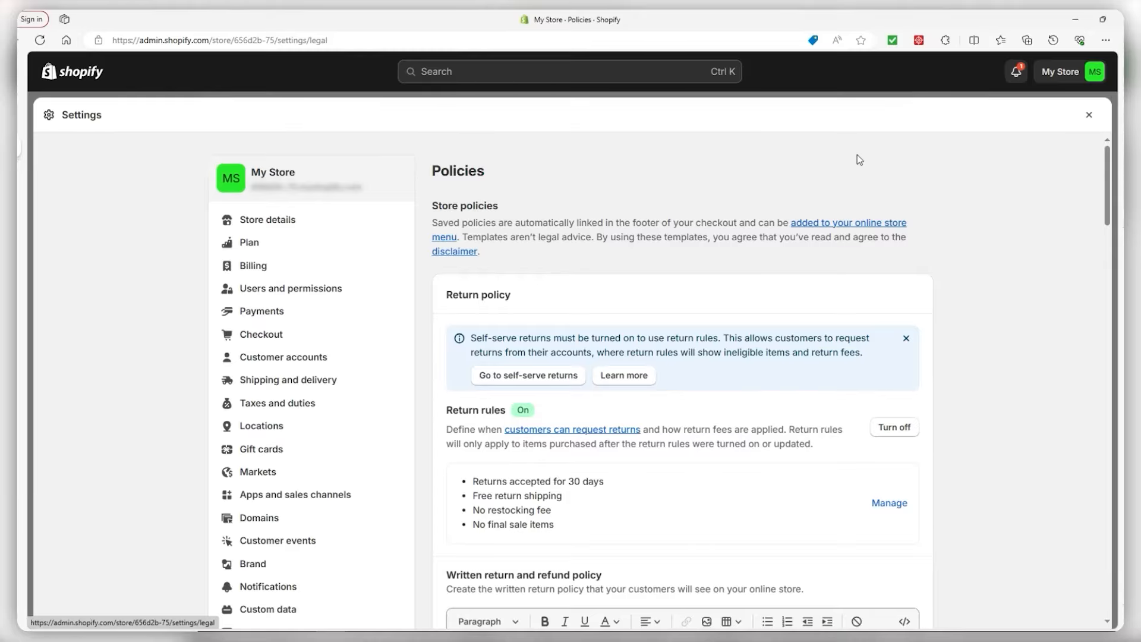
Leave the settings, open the store's Footer menu and add a menu item linked to the Privacy Policy.
left_click(1089, 116)
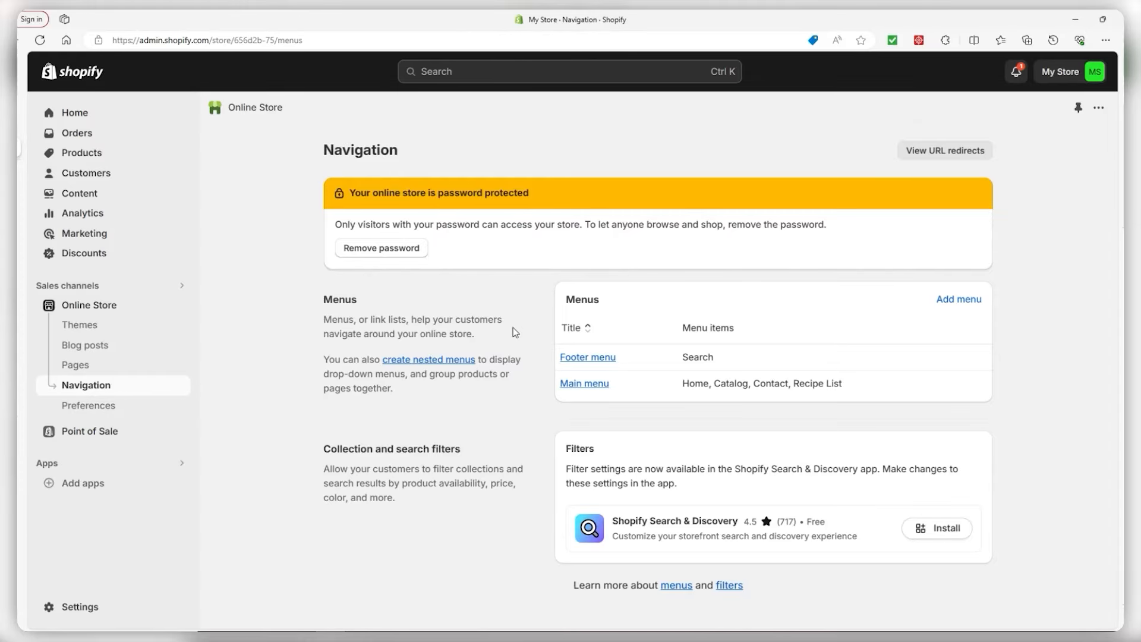
left_click(586, 359)
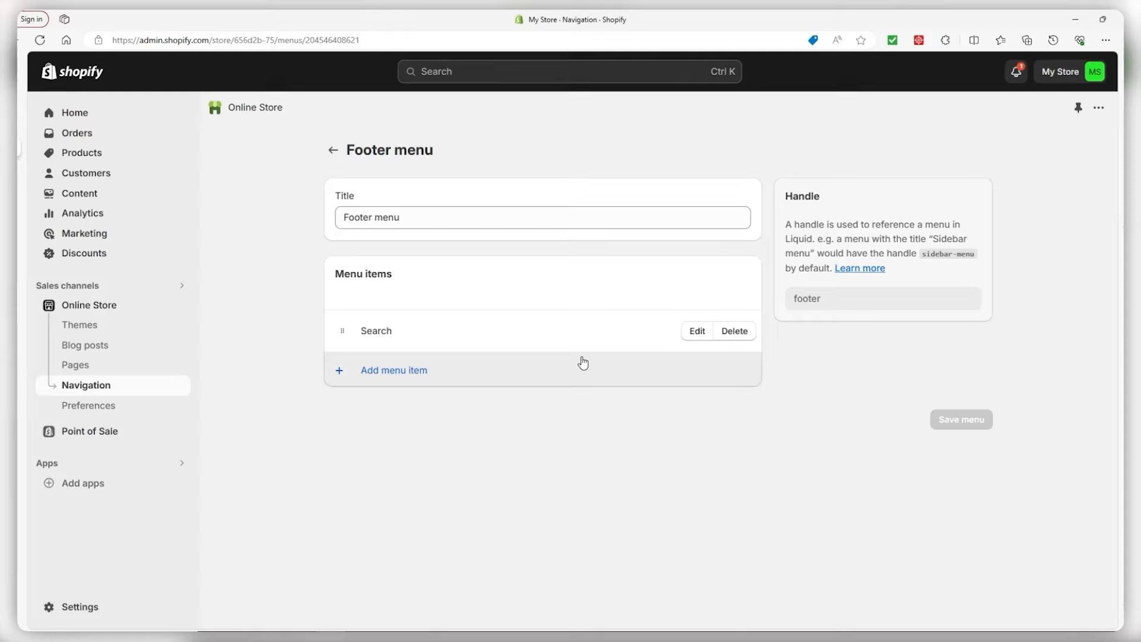
left_click(358, 370)
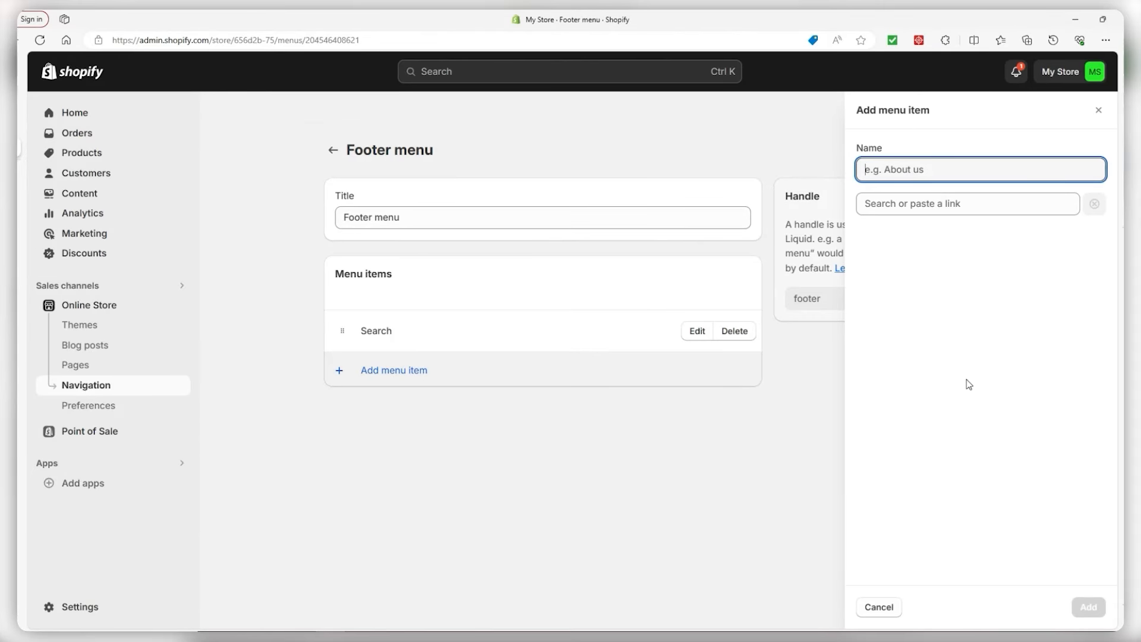
left_click(931, 204)
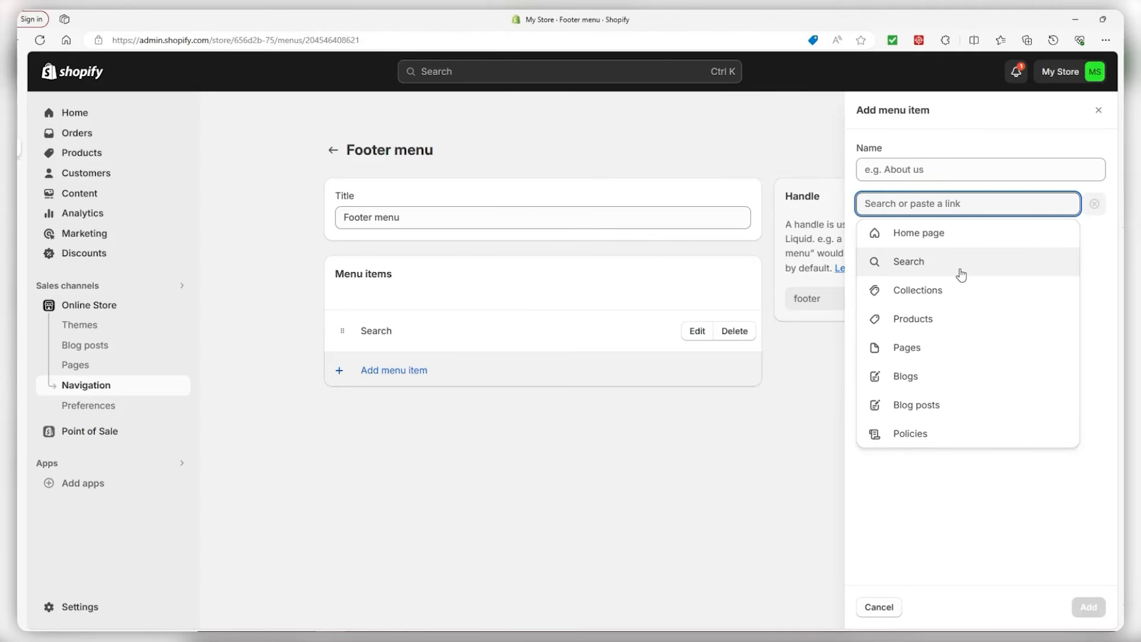
left_click(920, 437)
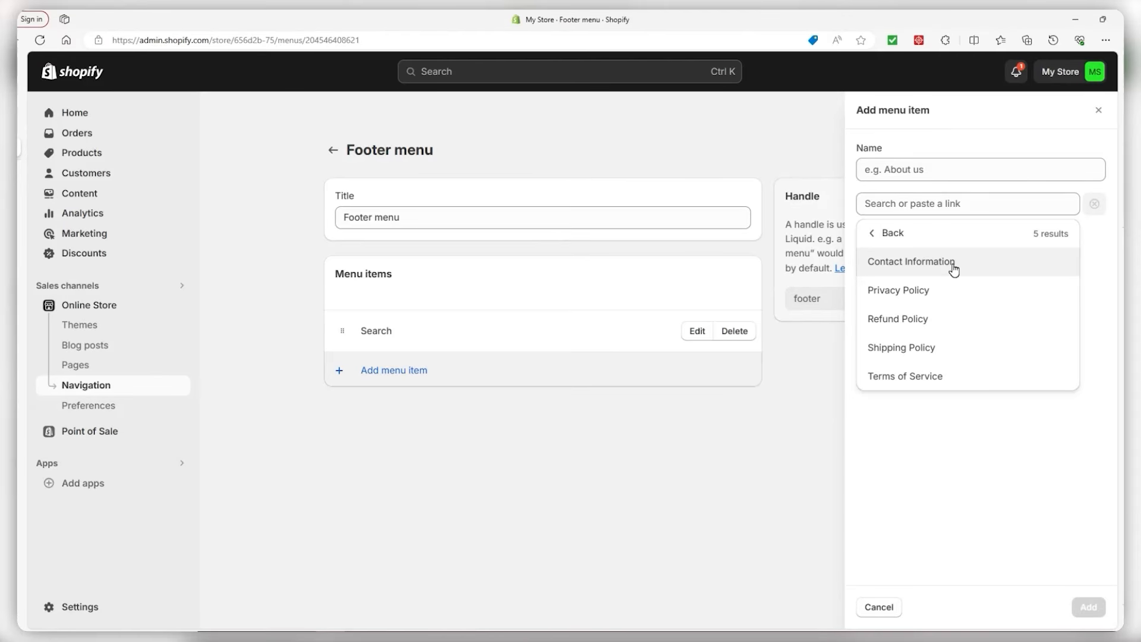
left_click(918, 296)
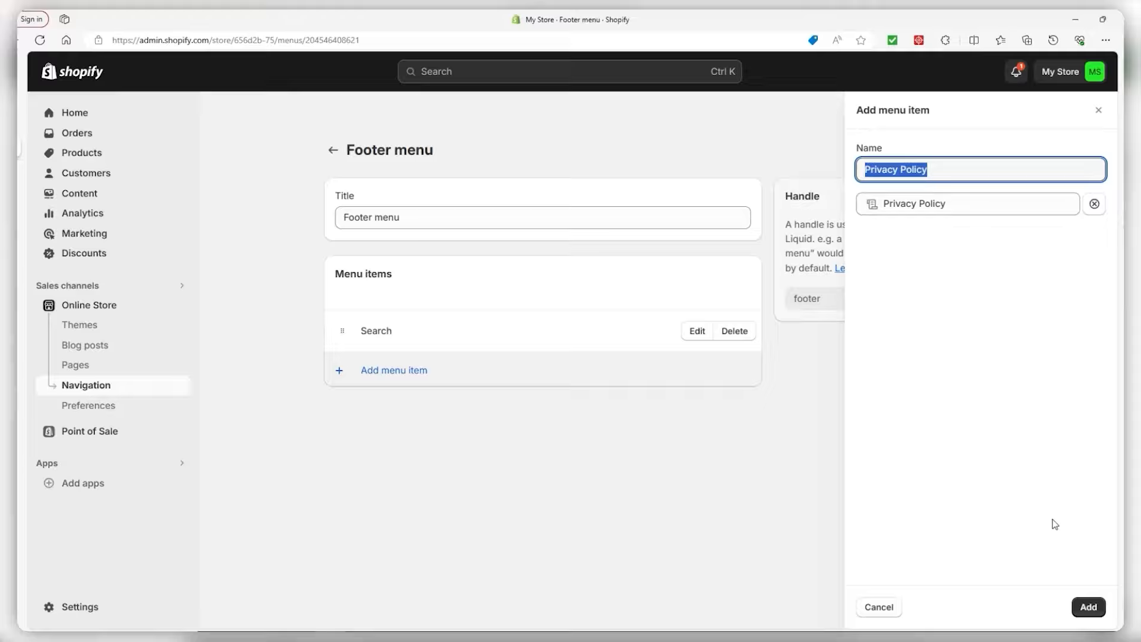
left_click(1088, 607)
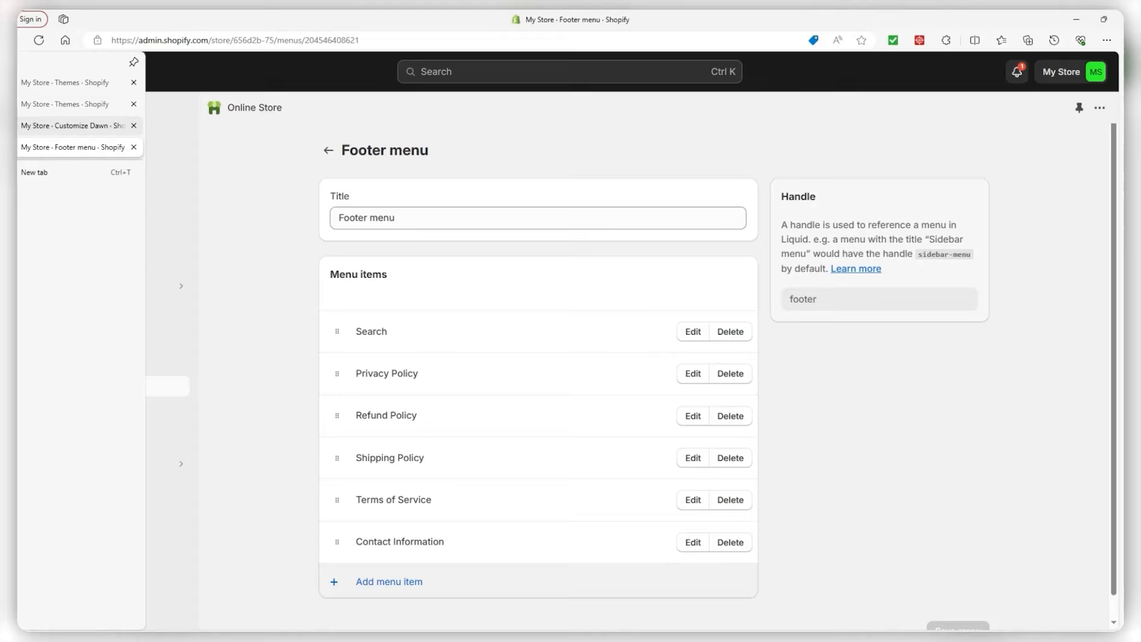
Switch to the Dawn theme editor and open the Refund policy from the home page footer to check the link.
left_click(71, 104)
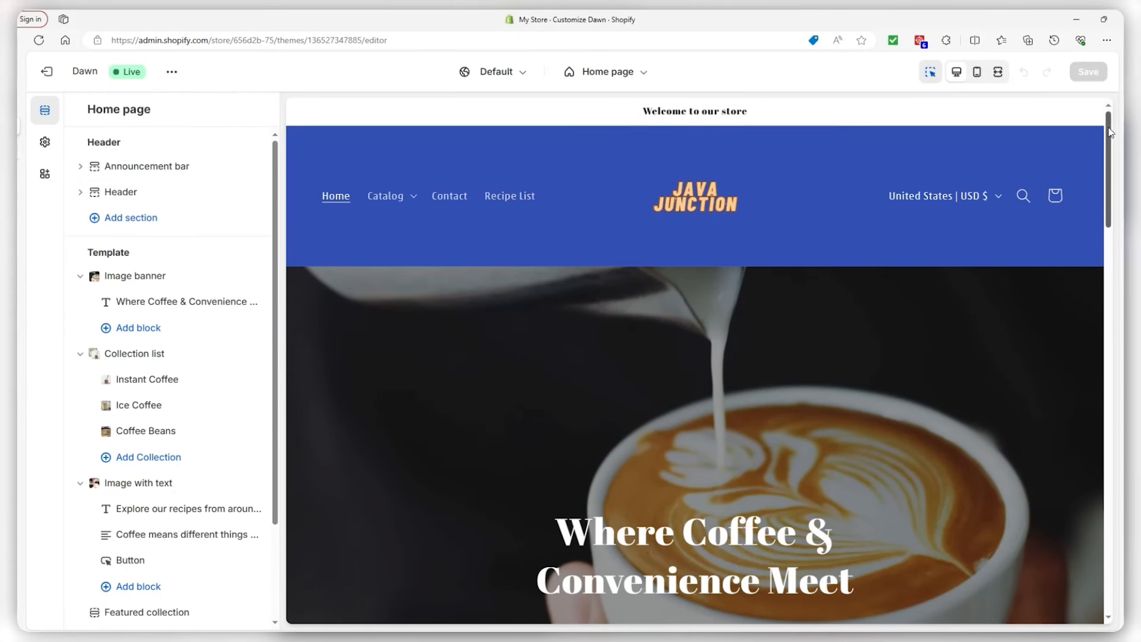
left_click_drag(1109, 132, 1058, 536)
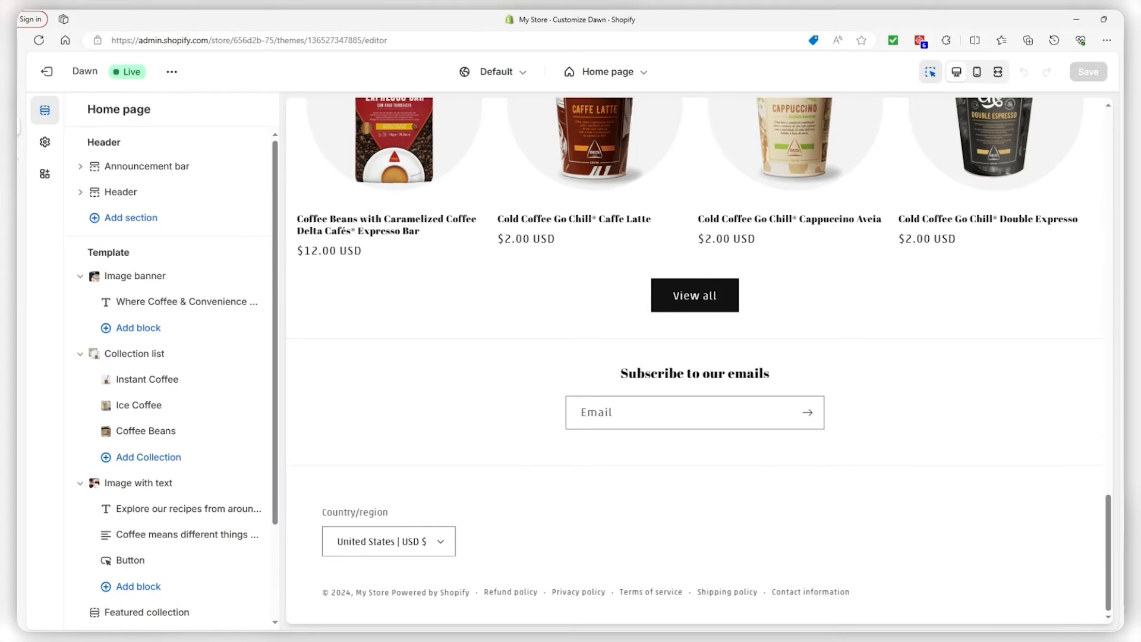
left_click(516, 593)
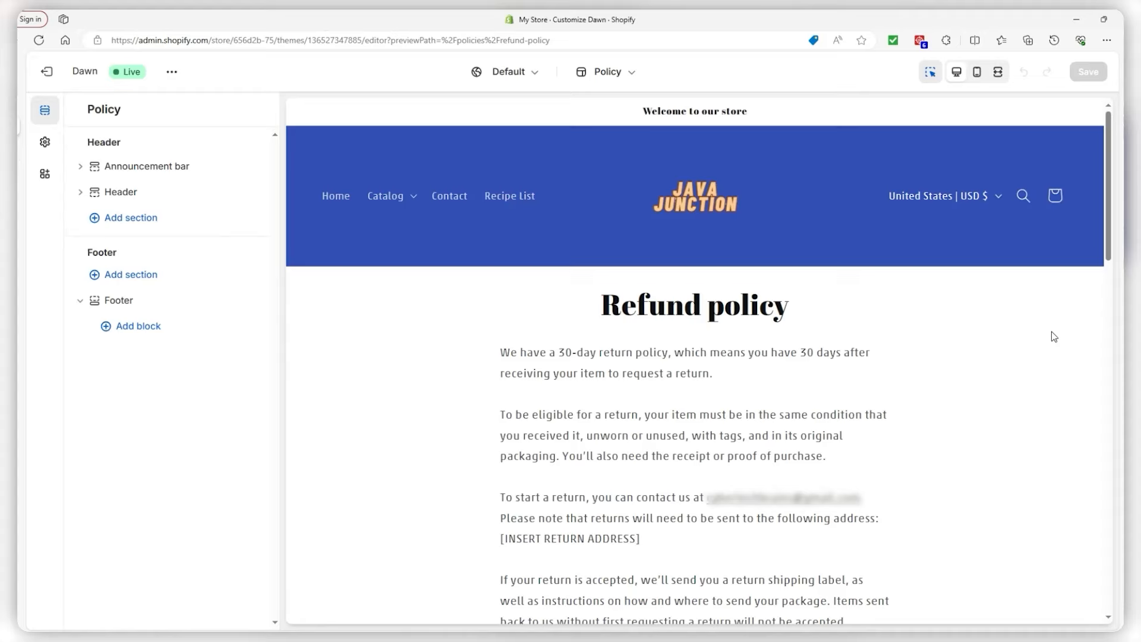
View the store as a visitor and browse from the home page's collections to the Coffee Beans collection.
left_click(171, 72)
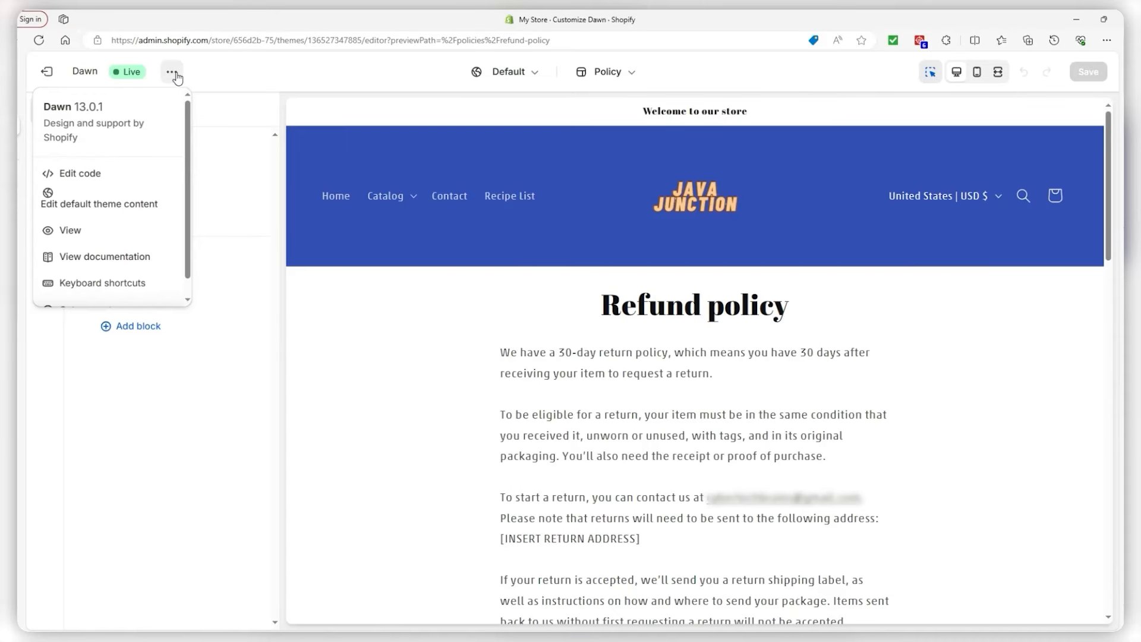
left_click(133, 234)
scroll(1116, 172, "down", 3)
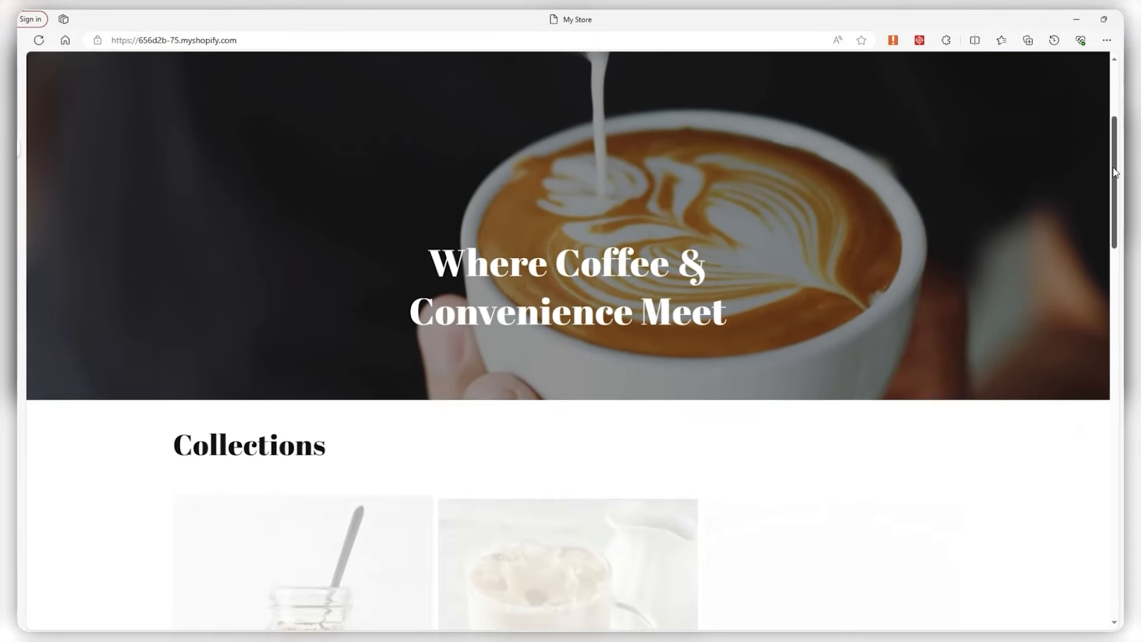
scroll(1115, 172, "down", 5)
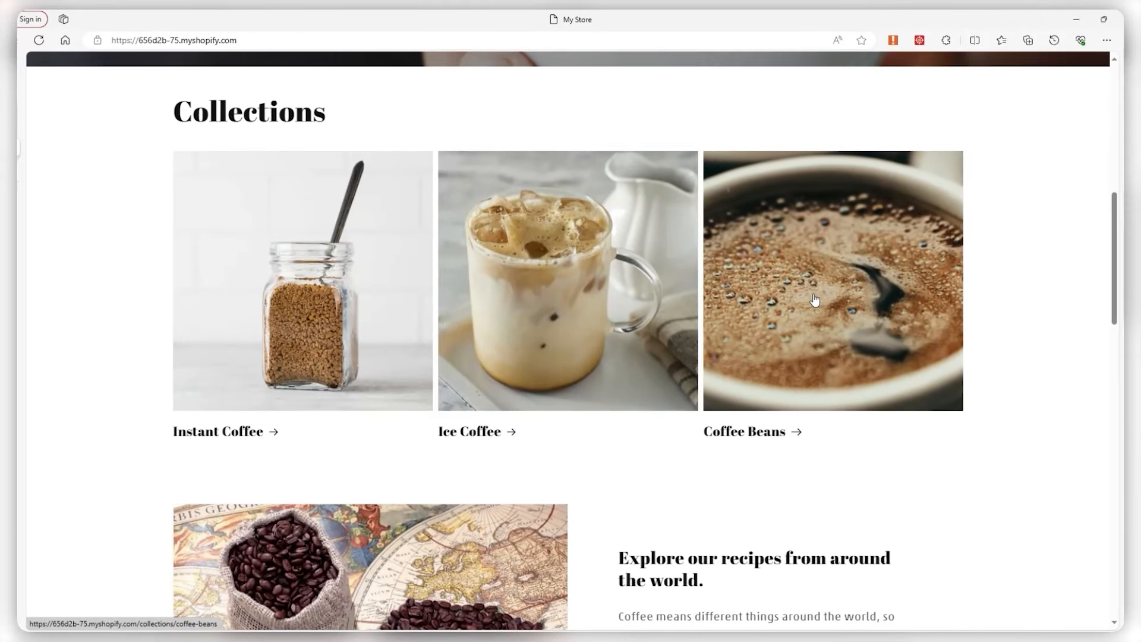
left_click(814, 300)
scroll(832, 264, "down", 1)
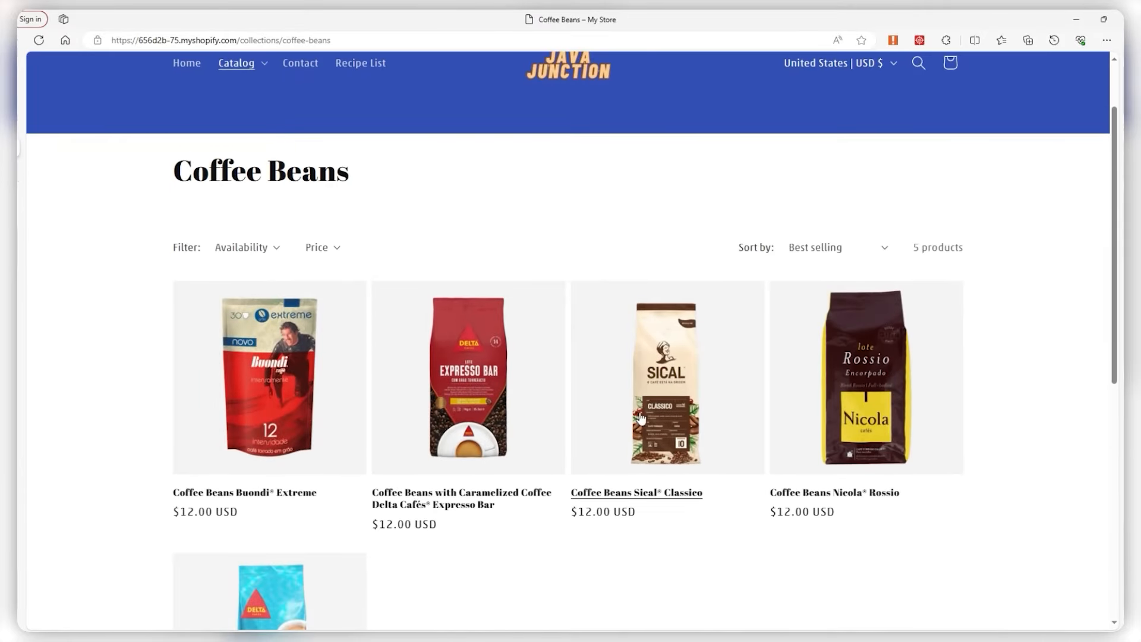
Open the Delta Cafés Expresso Bar coffee beans, add a quantity of 3 to the cart and proceed to checkout.
left_click(485, 416)
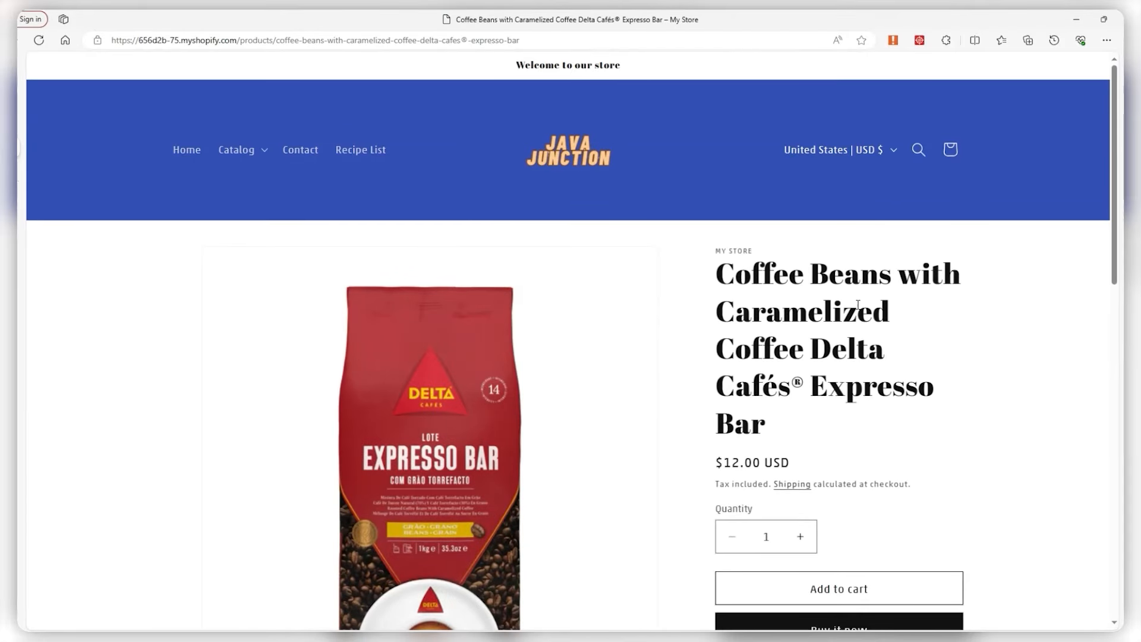
scroll(858, 305, "down", 4)
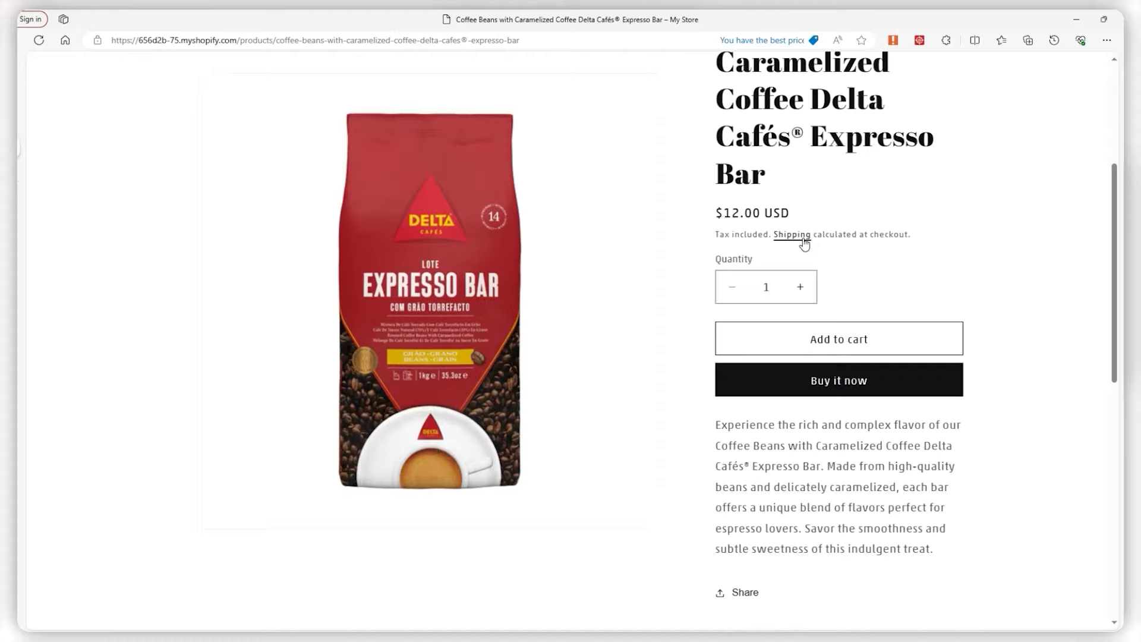
scroll(862, 252, "down", 1)
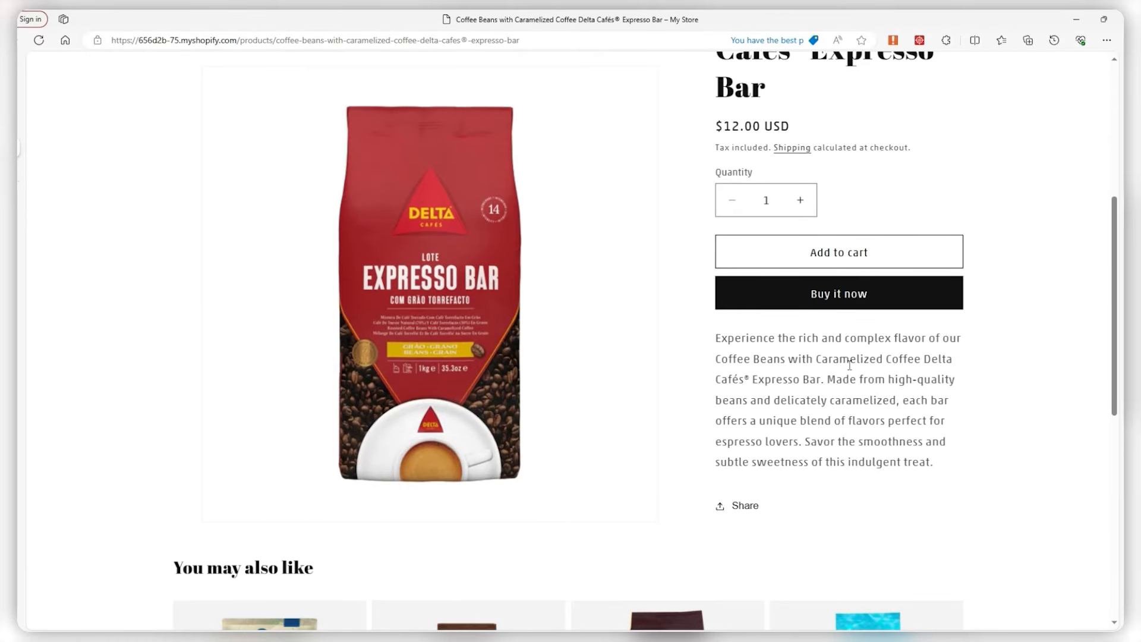
scroll(951, 318, "up", 1)
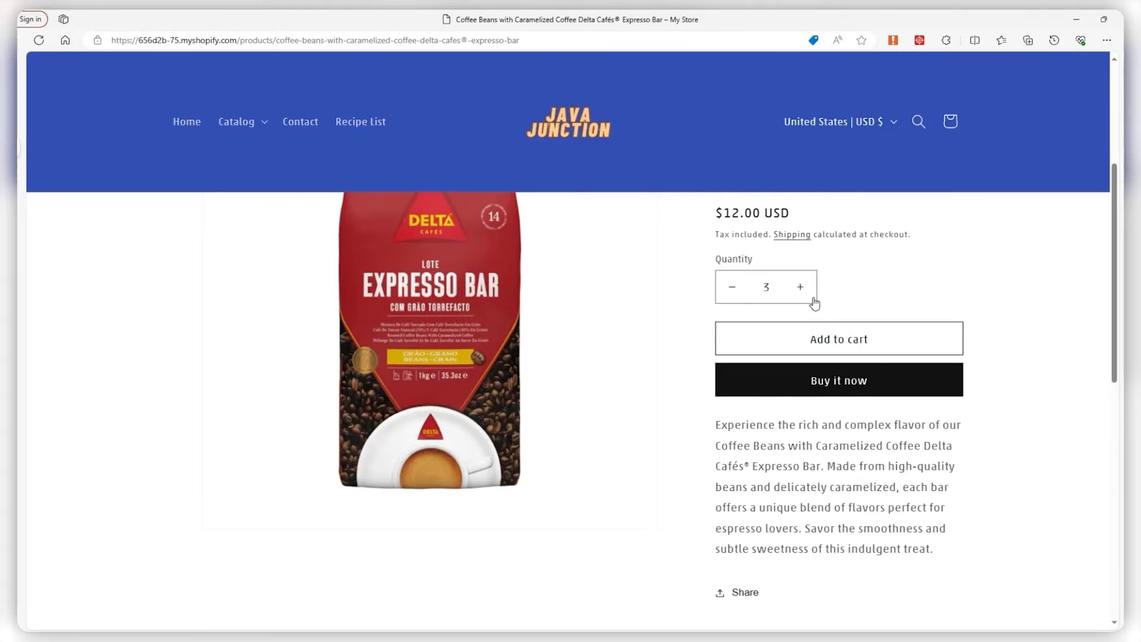
left_click(847, 334)
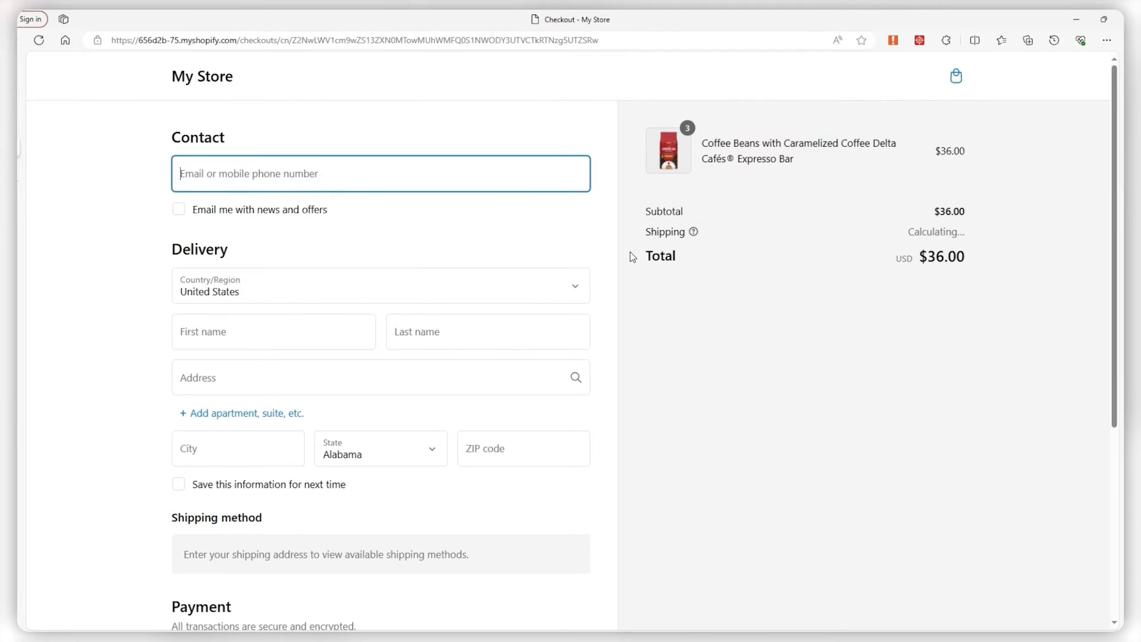
Examine the checkout page's contact, delivery, shipping method and payment sections and the order summary.
scroll(628, 251, "down", 5)
scroll(405, 307, "up", 5)
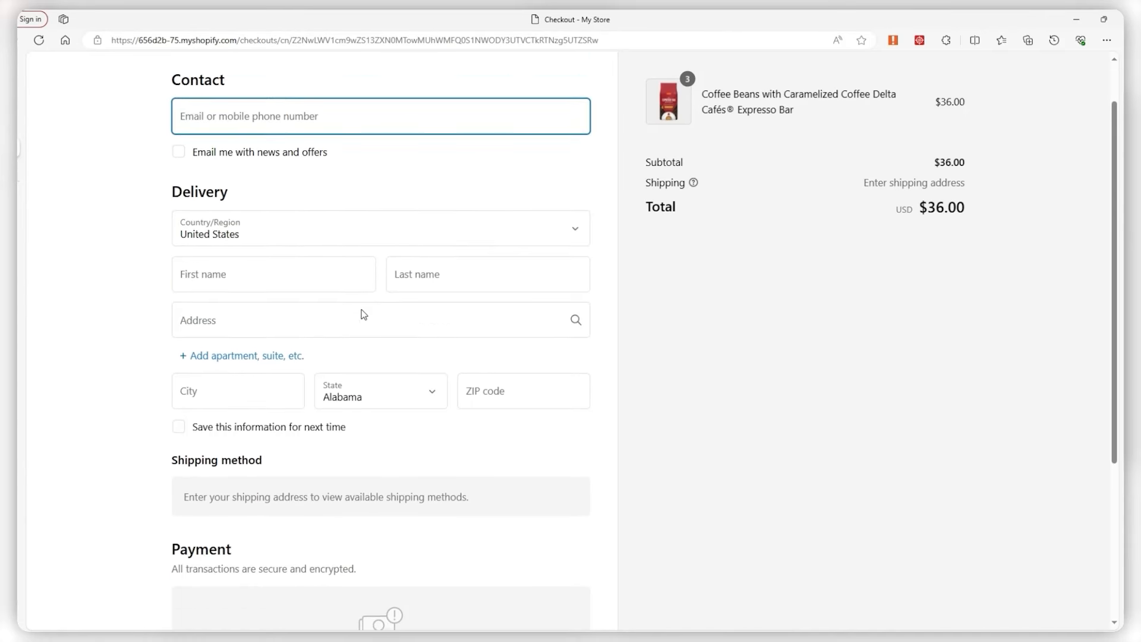
scroll(454, 302, "down", 4)
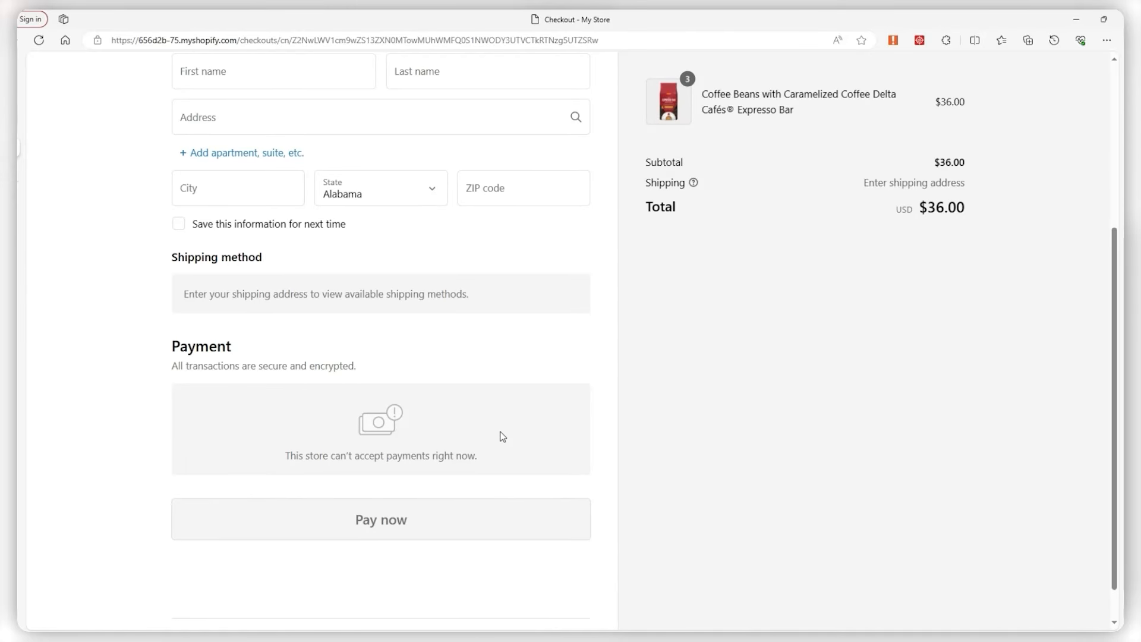
scroll(640, 377, "up", 3)
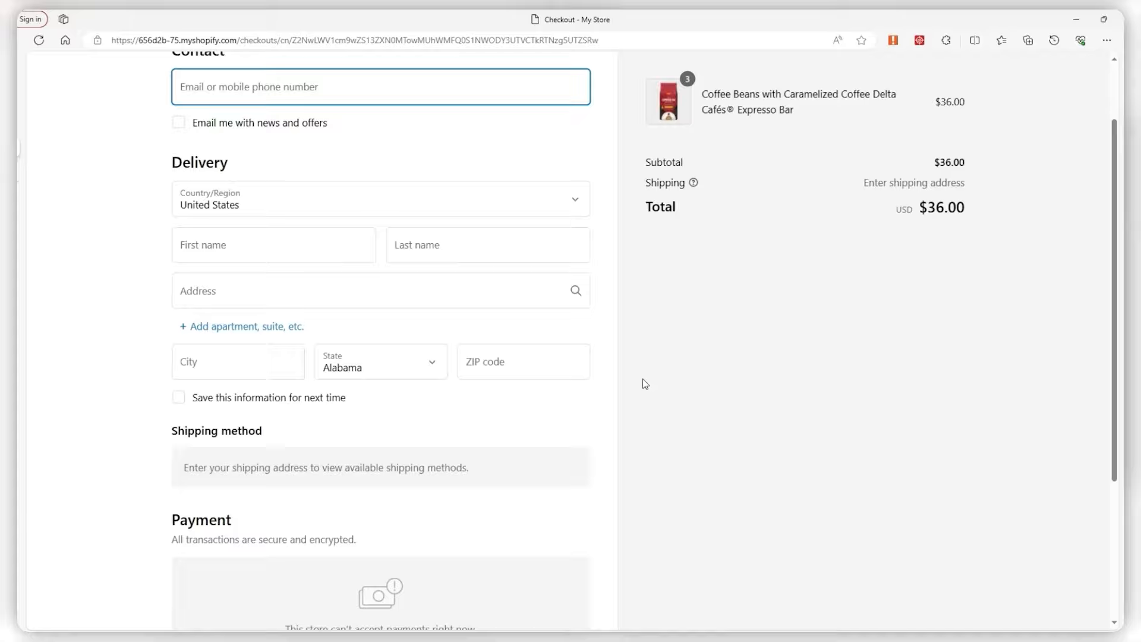
scroll(642, 379, "up", 2)
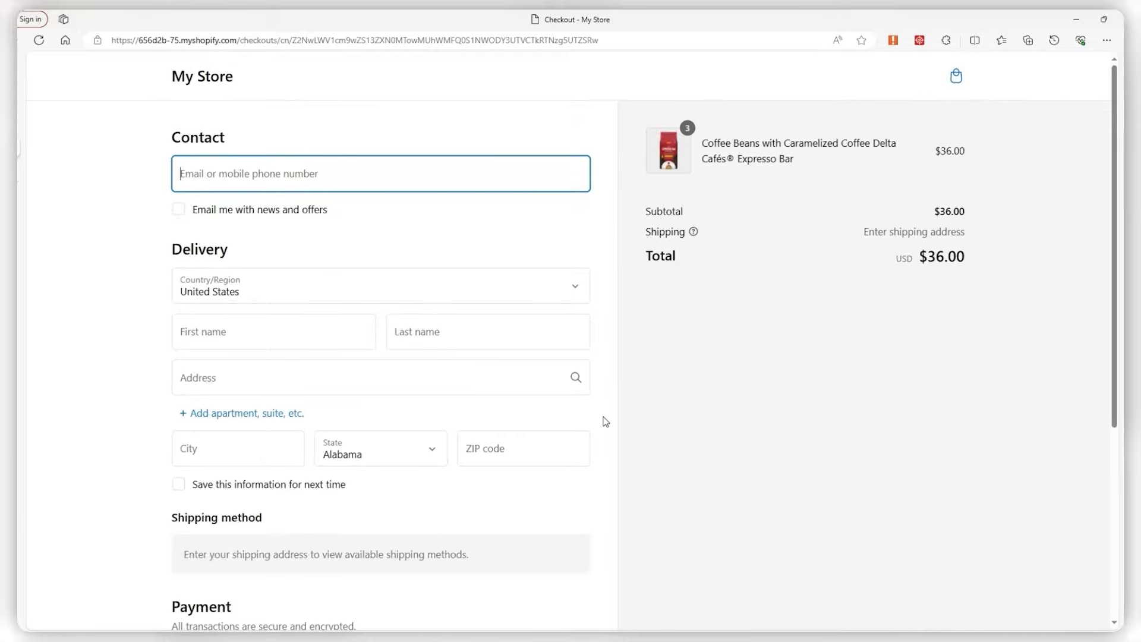
scroll(624, 335, "down", 4)
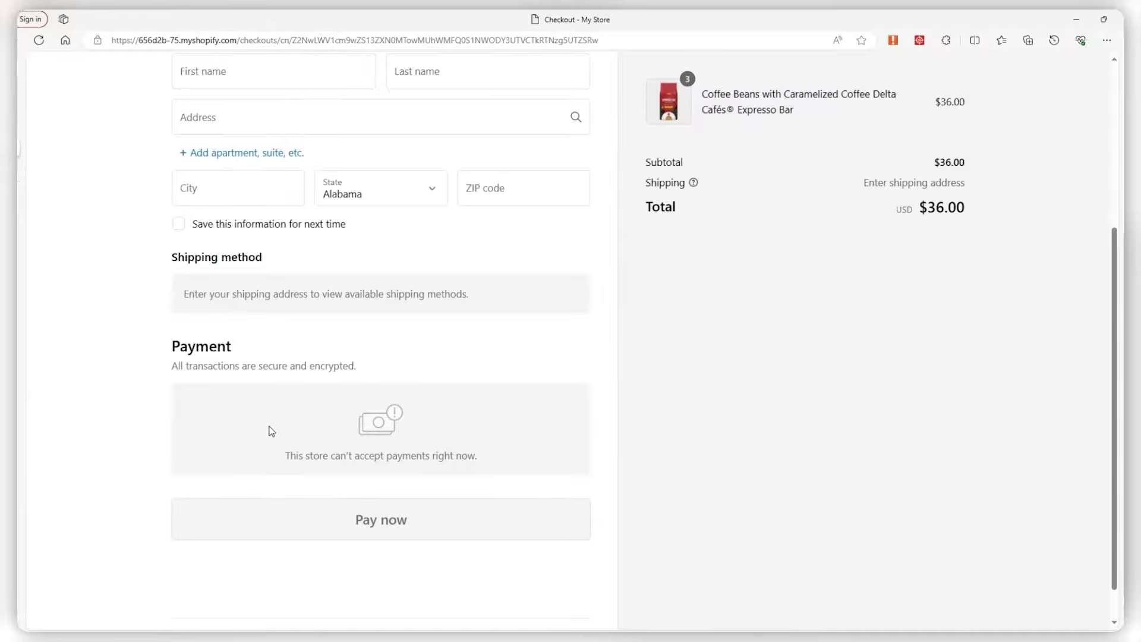
scroll(617, 331, "up", 5)
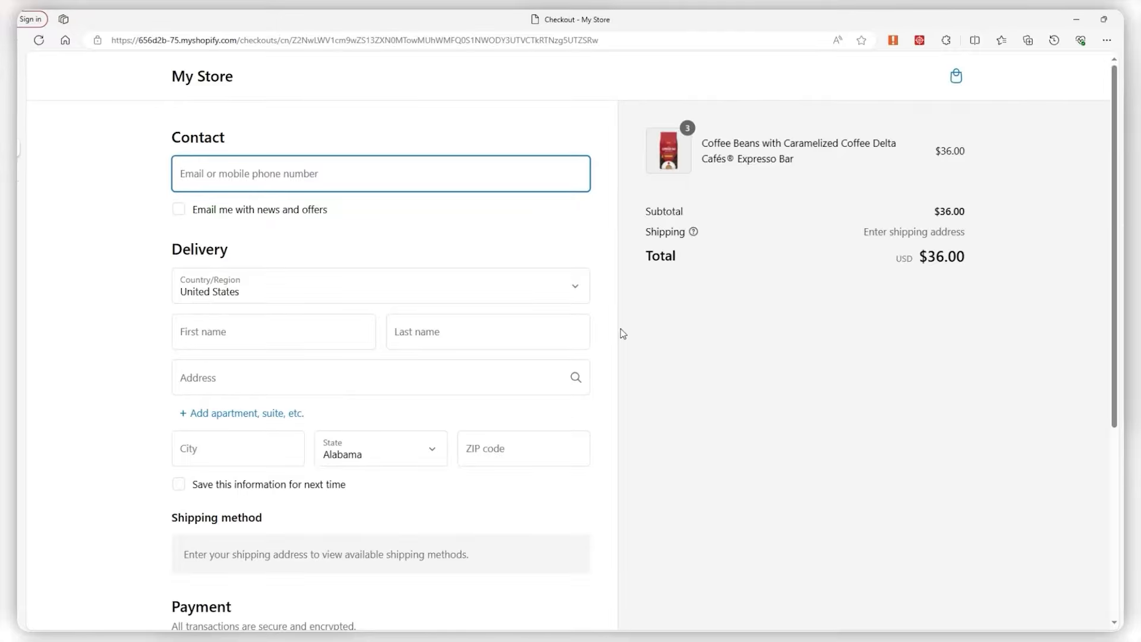
Close the checkout page, return to the store admin's themes and remove the online store's password protection.
mouse_move(23, 150)
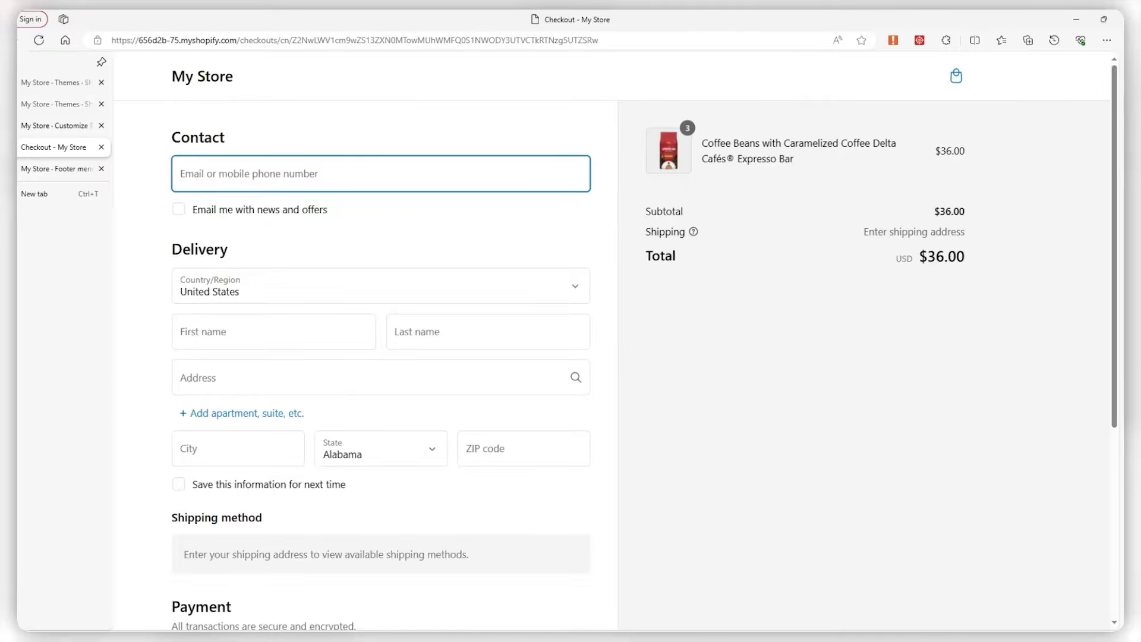
left_click(132, 148)
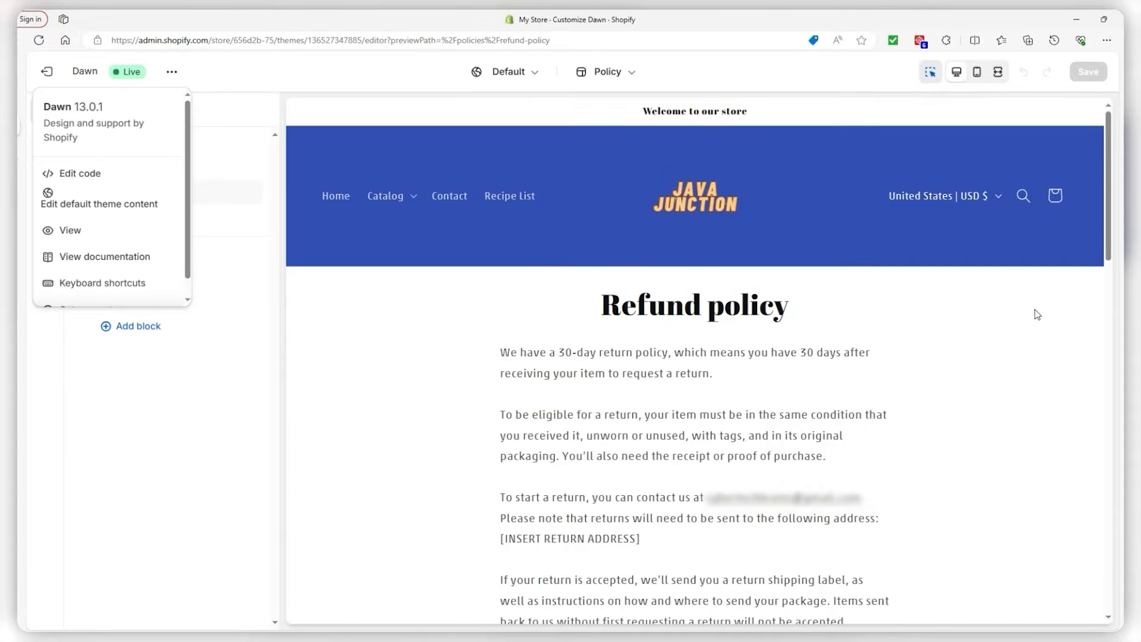
left_click(18, 149)
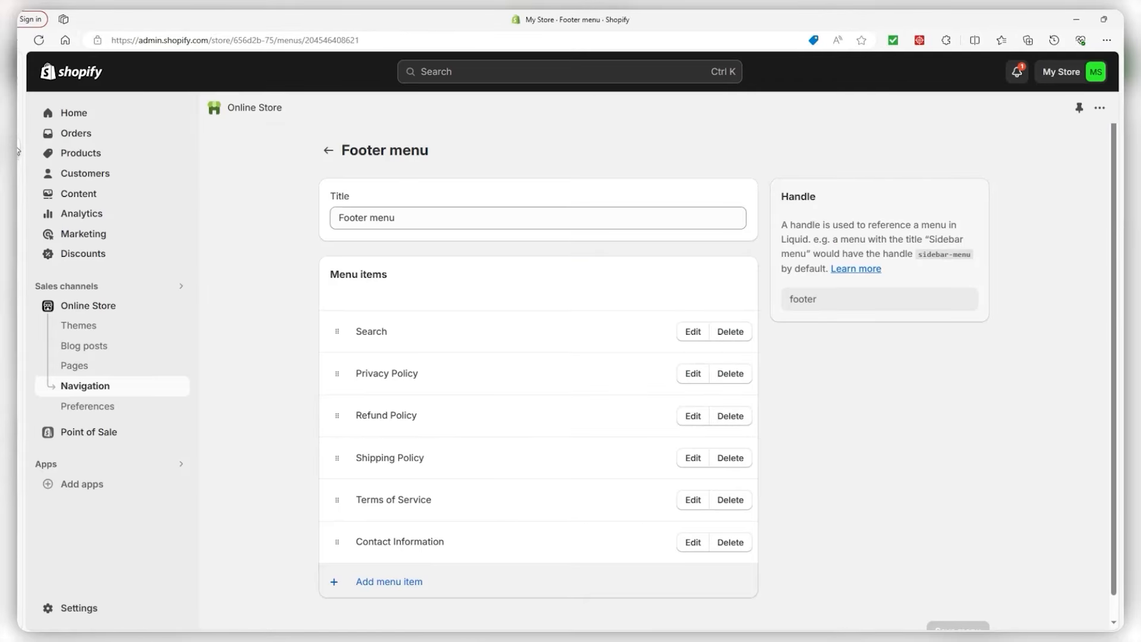
left_click(88, 116)
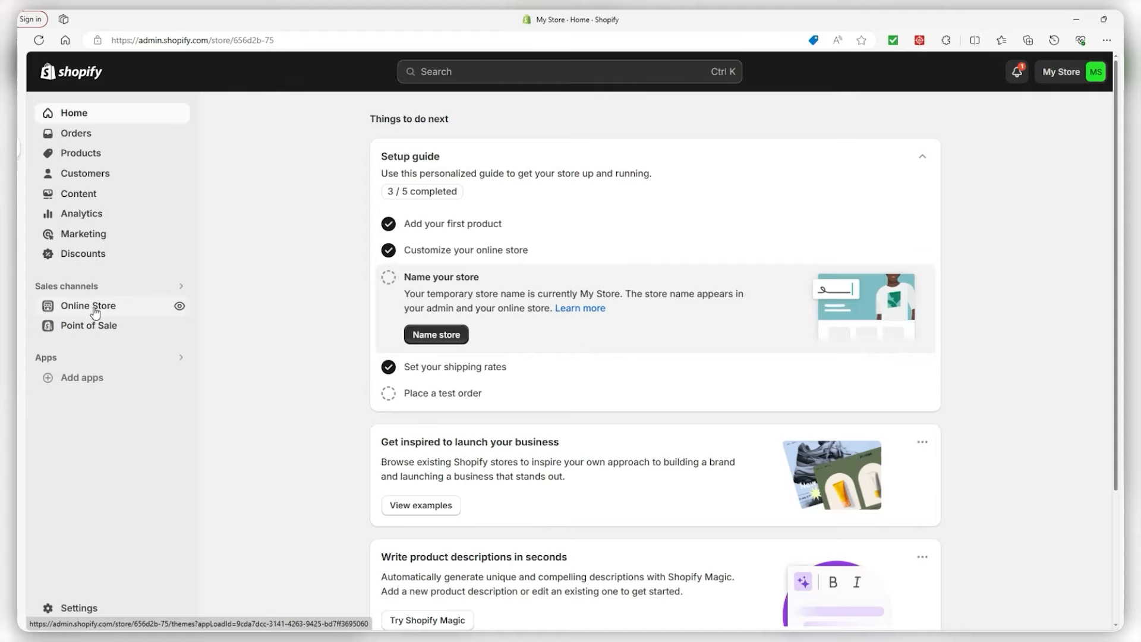
left_click(95, 312)
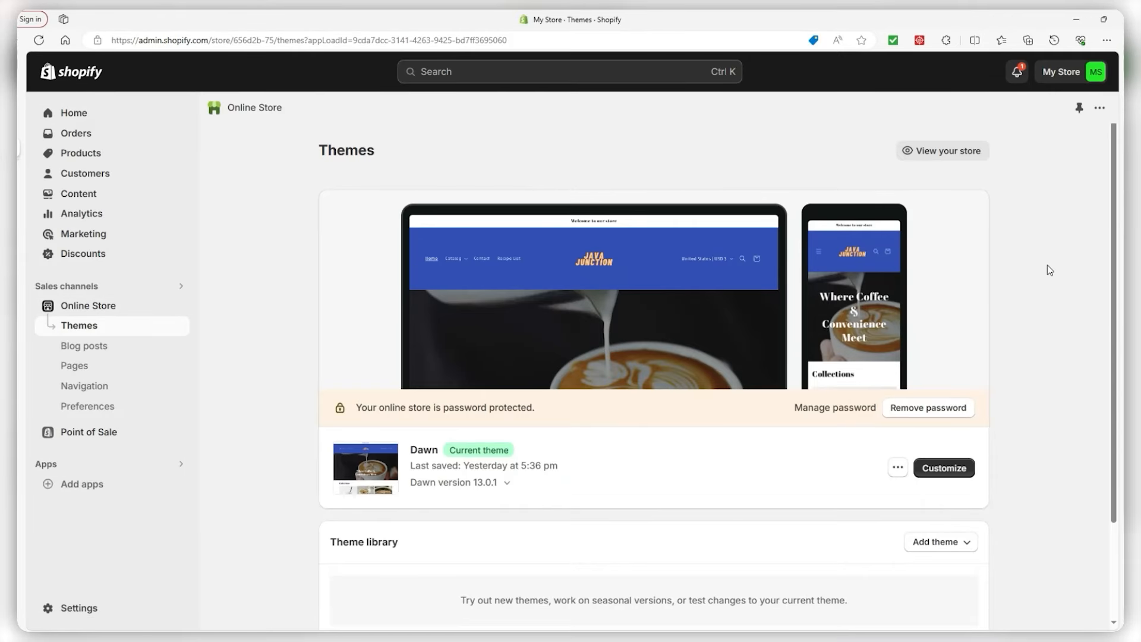
scroll(1100, 323, "down", 3)
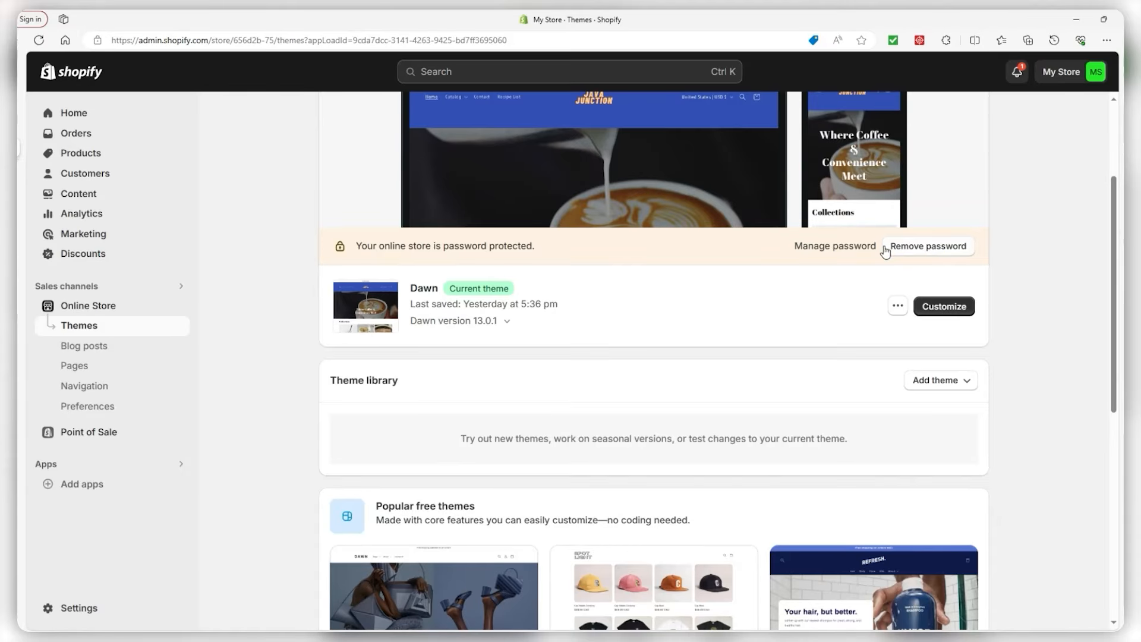
left_click(914, 247)
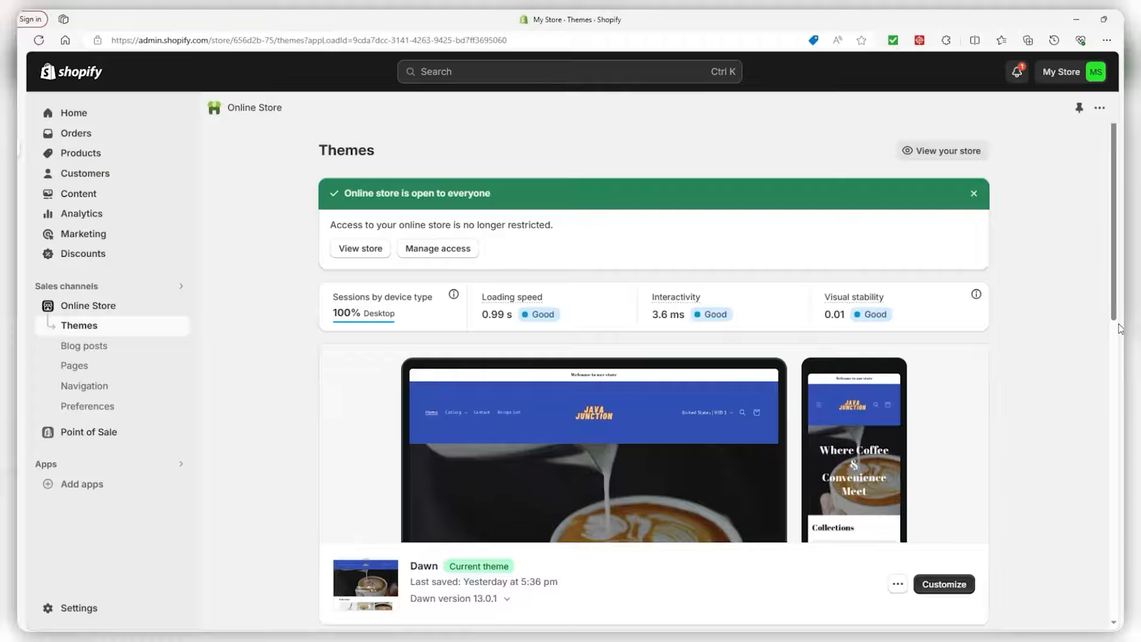
Browse the public store's Instant Coffee collection and add one Nescafé Gold Cappuccino Caramel Latte to the cart.
middle_click(1086, 137)
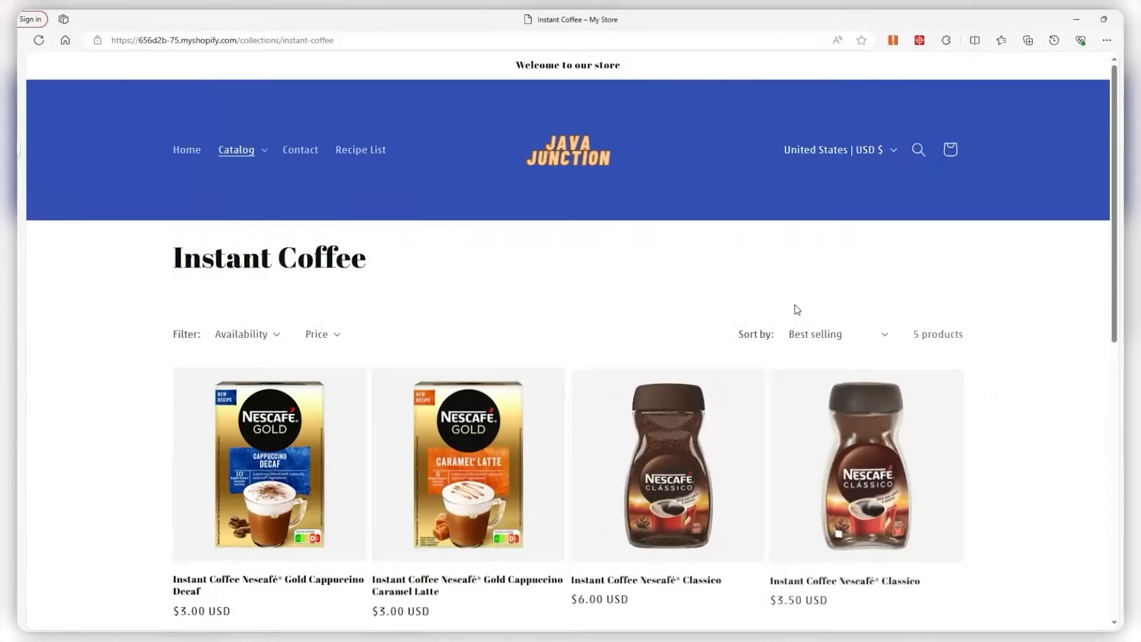
scroll(797, 308, "down", 1)
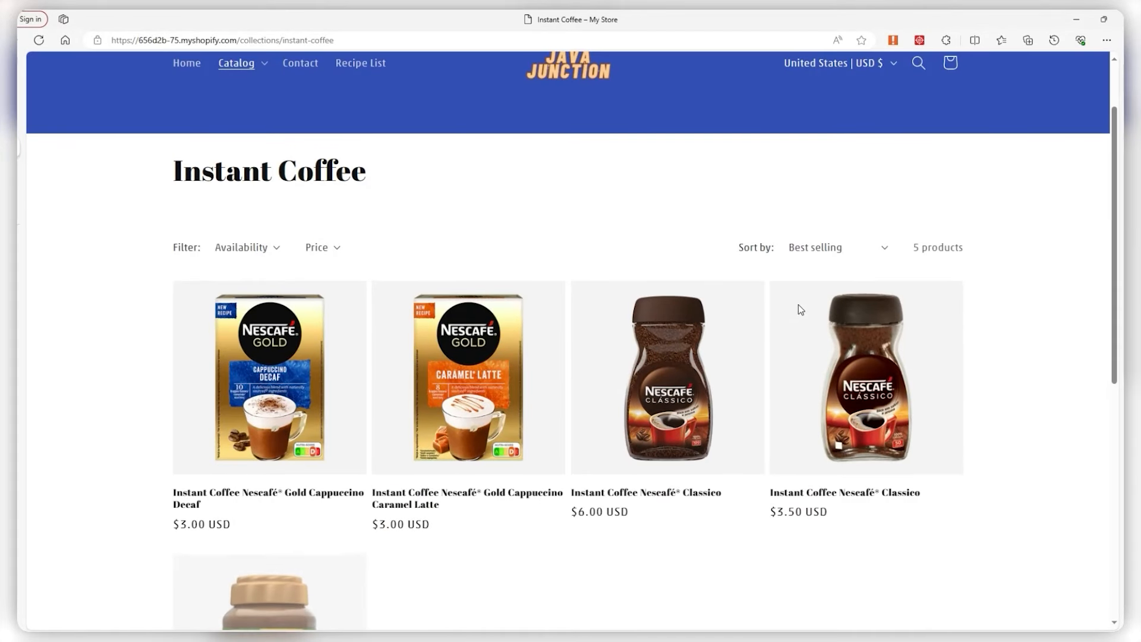
left_click(438, 404)
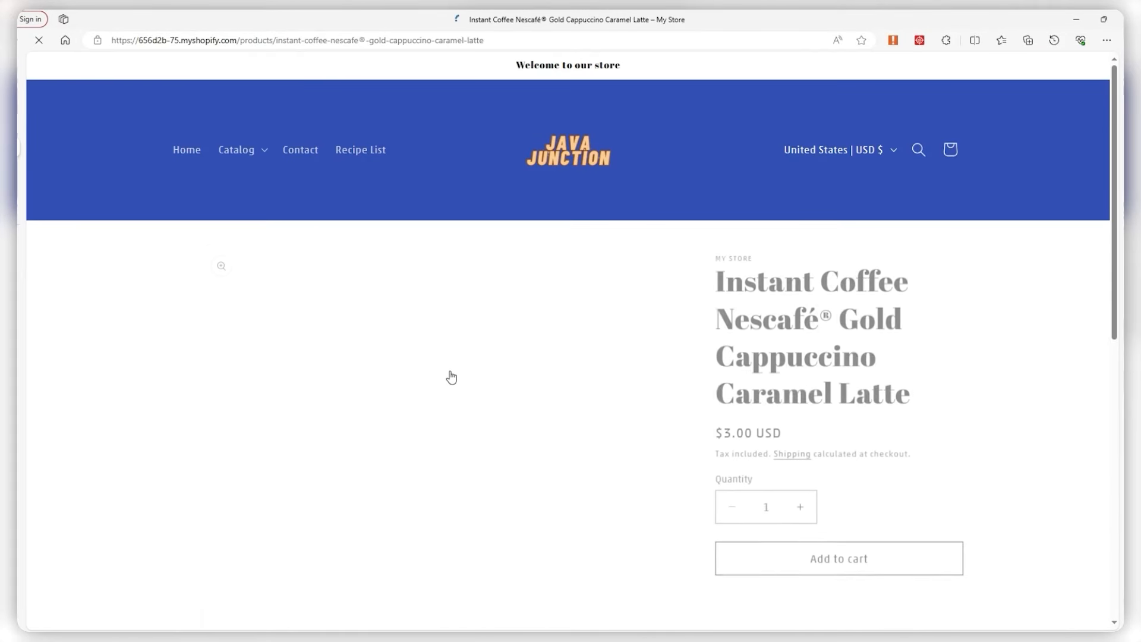
scroll(645, 379, "down", 1)
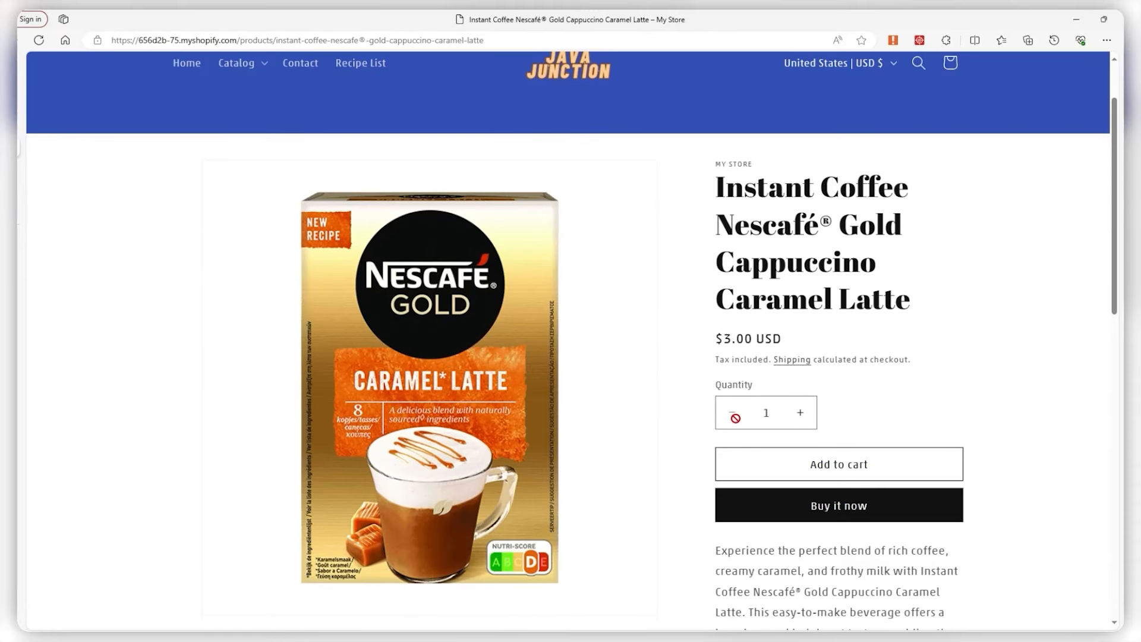
left_click(777, 465)
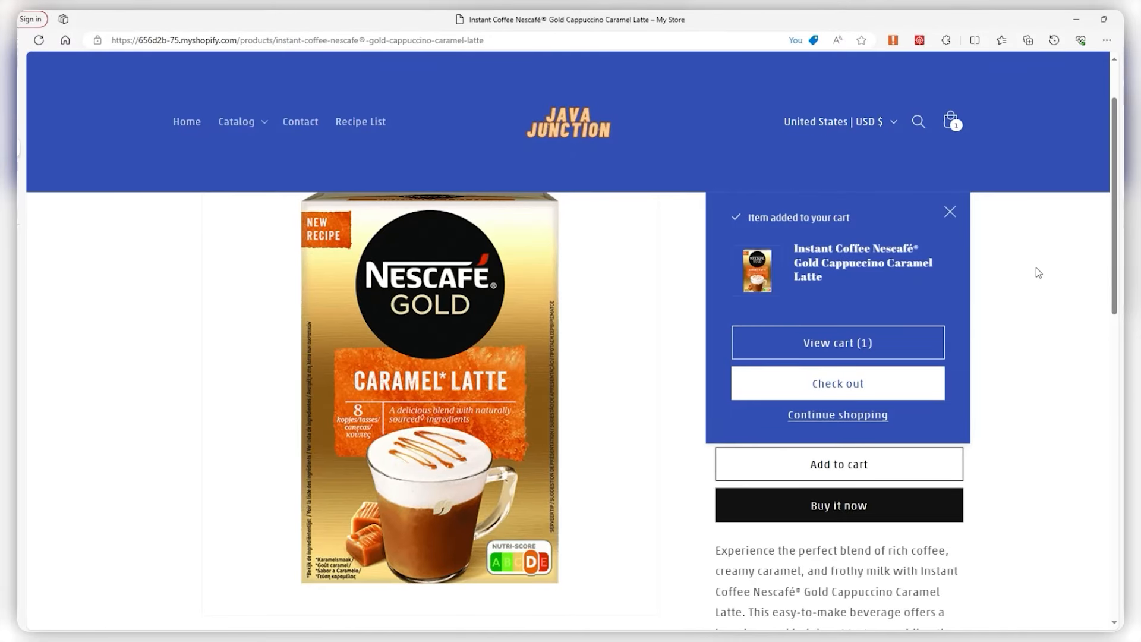
middle_click(1042, 296)
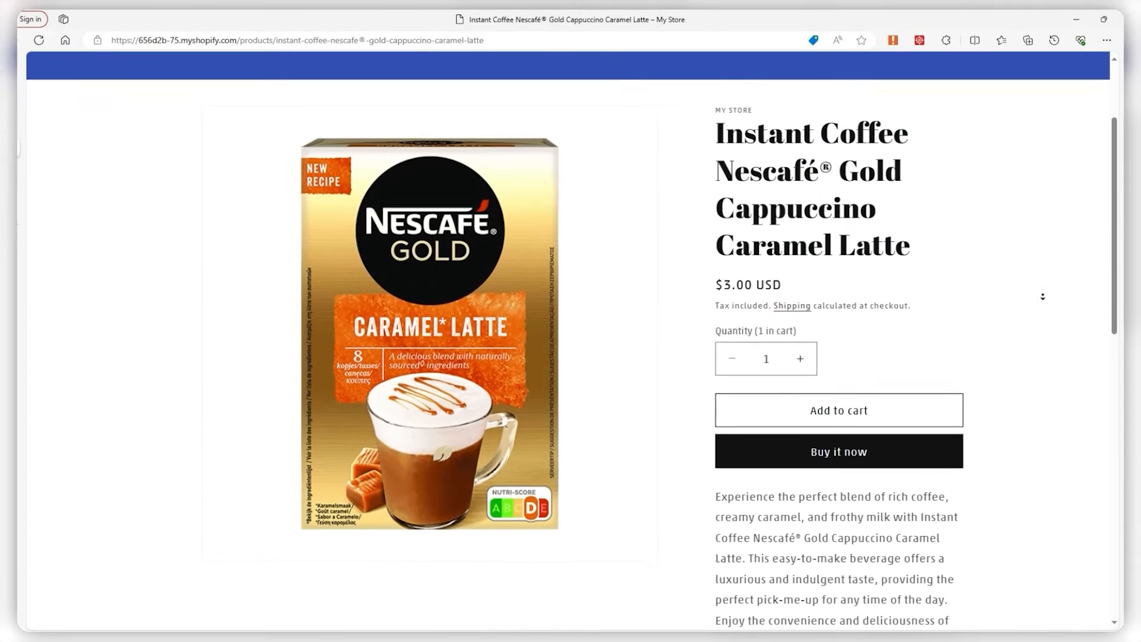